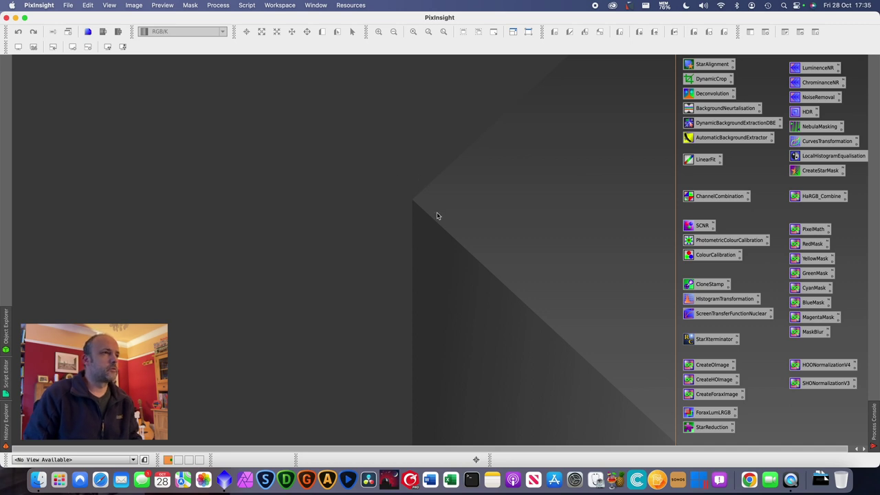
- Switch to Finder and examine the California Nebula project's night folders and how the Night3 light frames are named
key(super+Tab)
key(super+Tab)
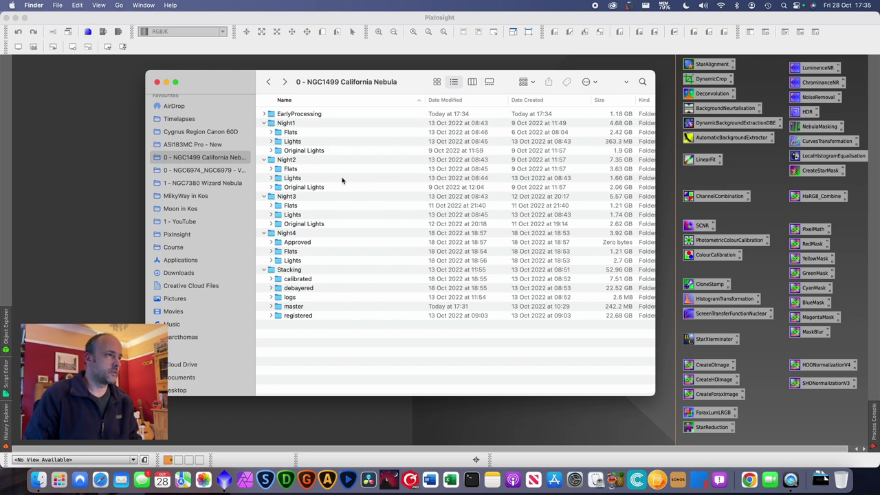
click(284, 123)
click(284, 160)
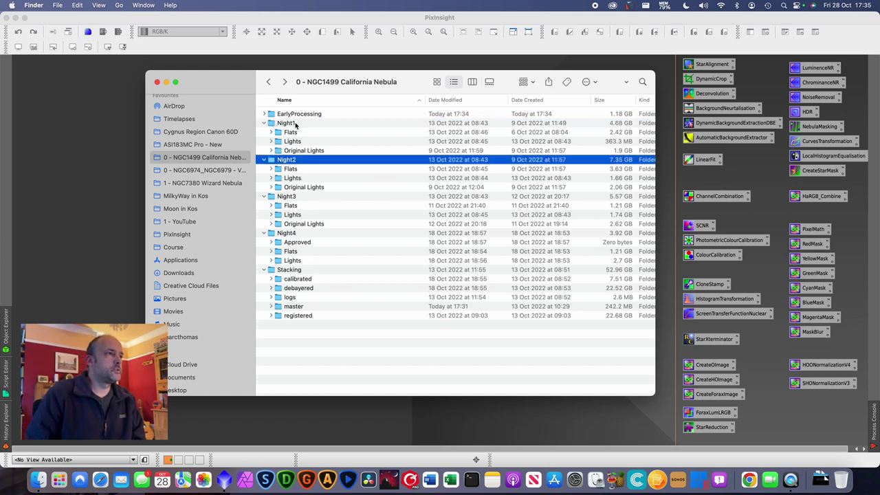
click(288, 233)
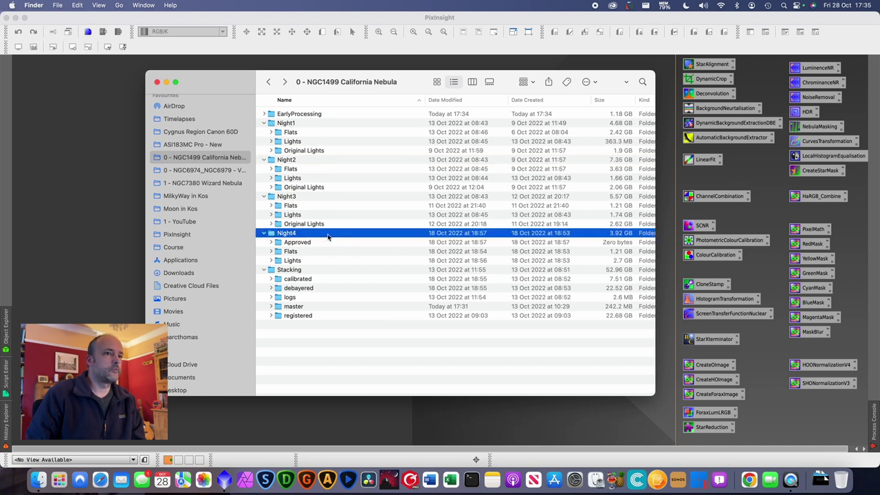
click(271, 242)
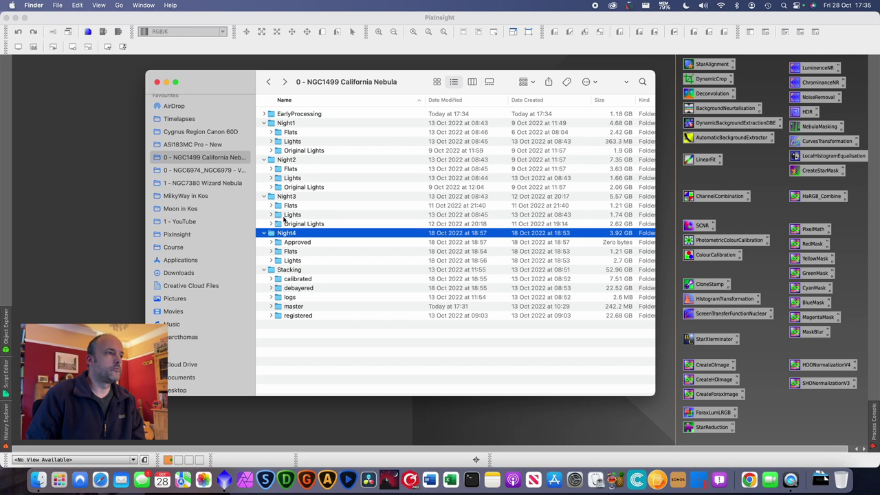
click(271, 214)
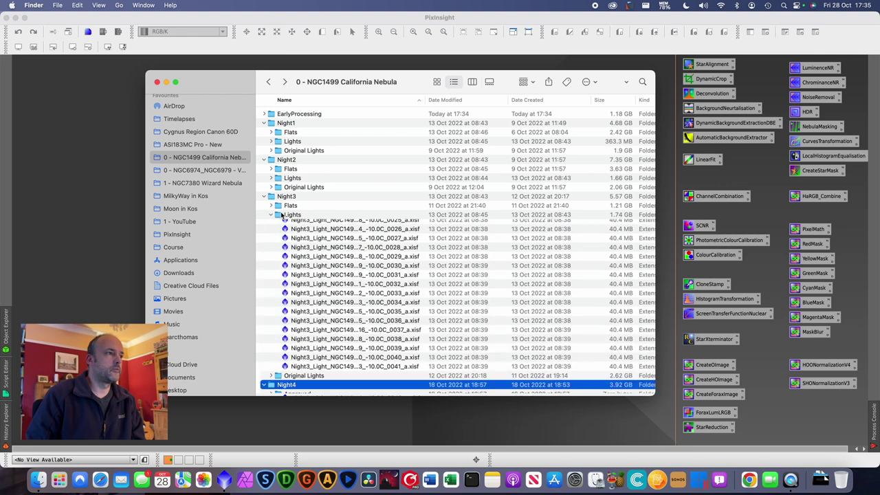
click(368, 227)
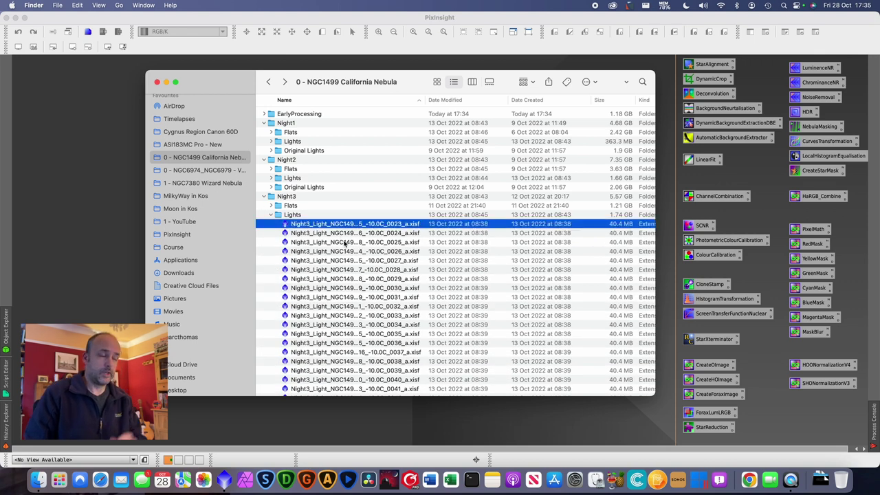
click(271, 214)
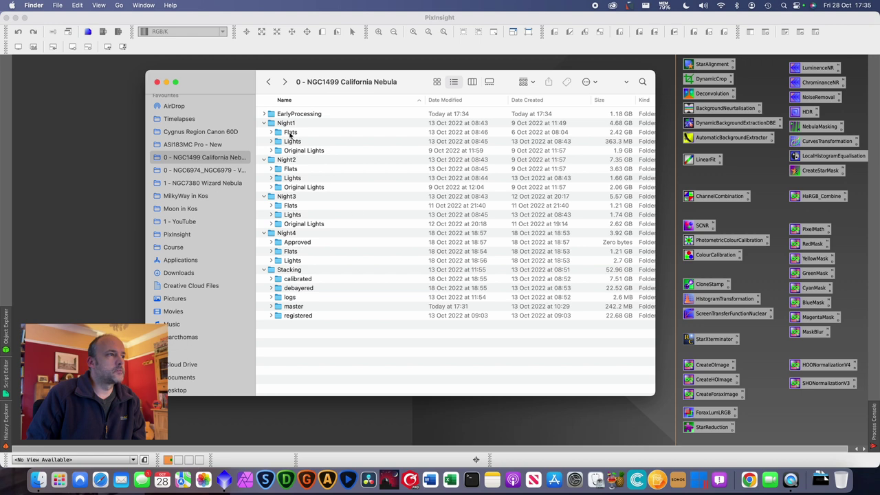
- Batch-rename all files in the Night4 Flats folder, replacing "Flat_" with "Night4_Flat_"
double_click(279, 253)
click(284, 112)
scroll(347, 307, down, 2)
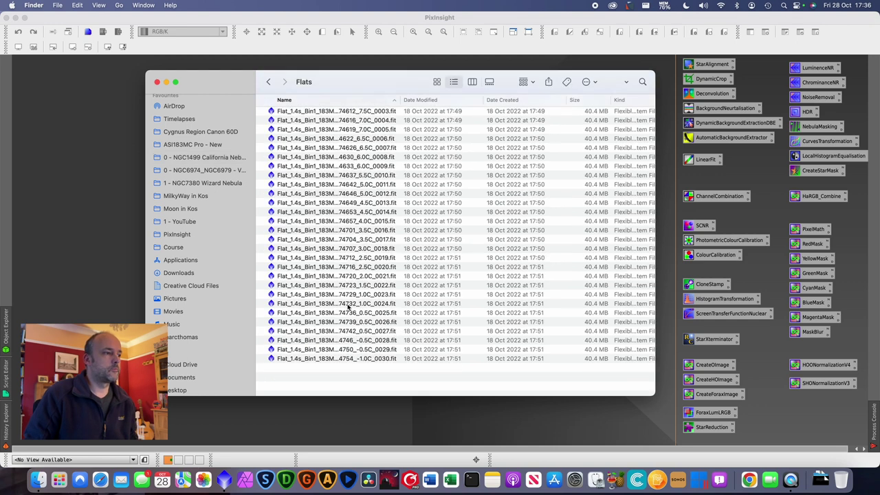
scroll(349, 308, up, 1)
shift+click(308, 379)
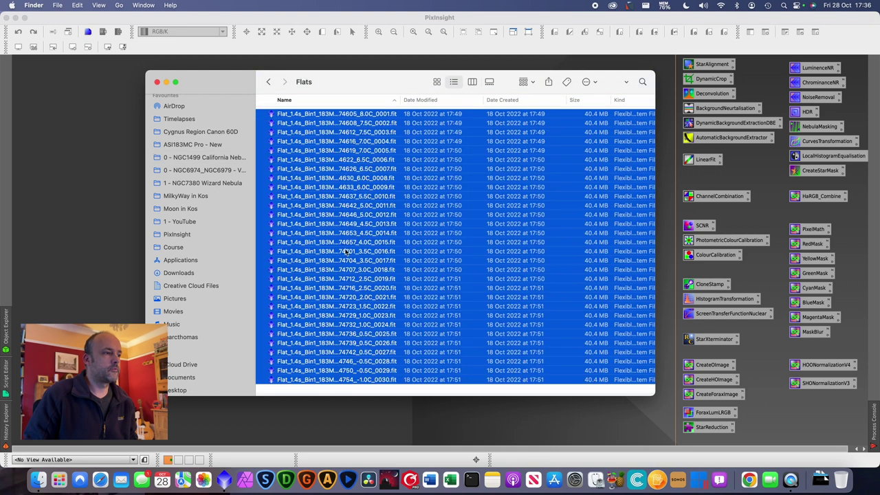
right_click(321, 195)
click(425, 264)
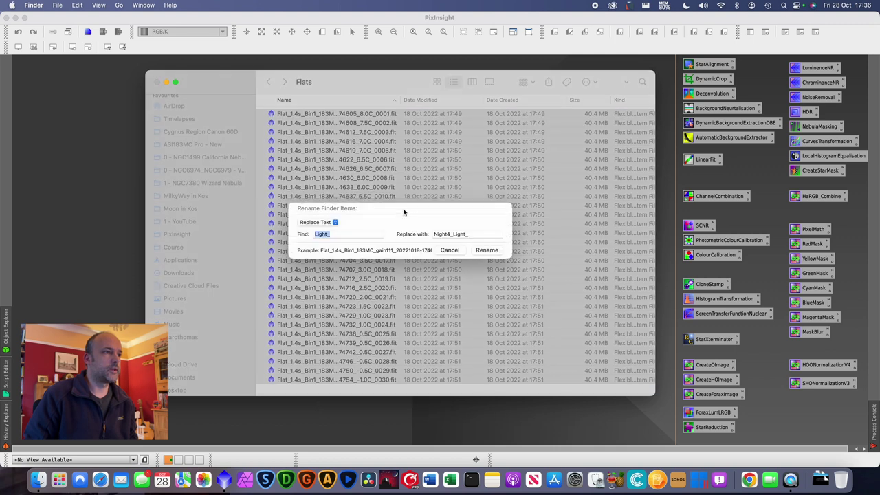
click(329, 237)
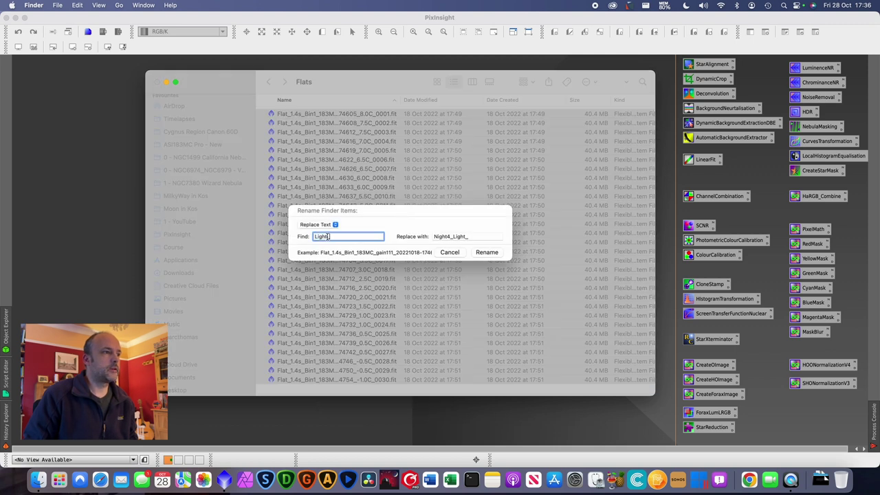
key(super+a)
text(Flat_)
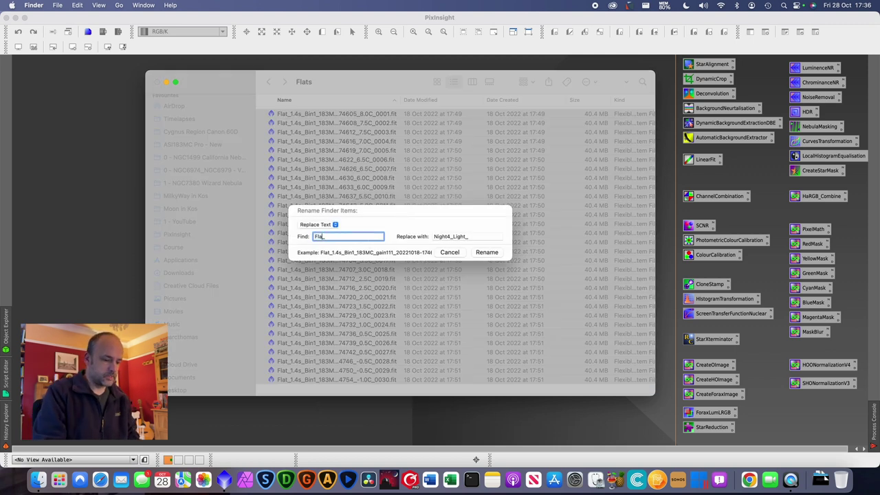
click(450, 237)
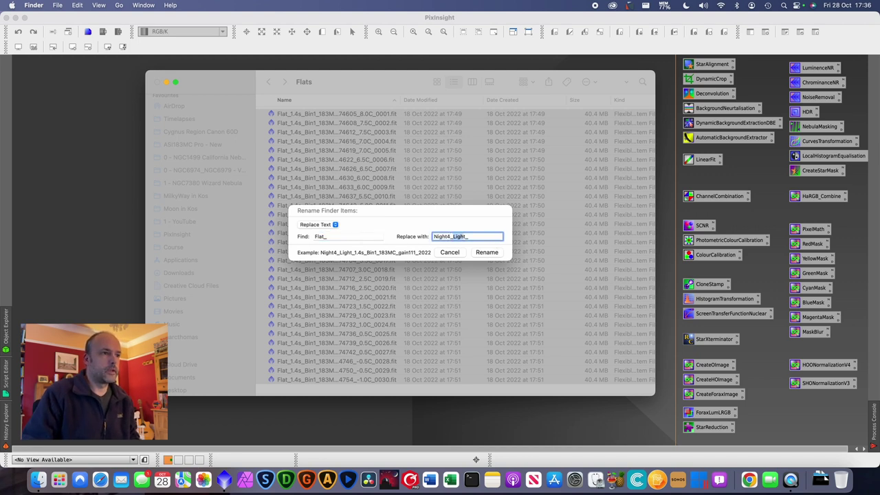
key(BackSpace)
key(BackSpace)
key(BackSpace)
key(BackSpace)
key(BackSpace)
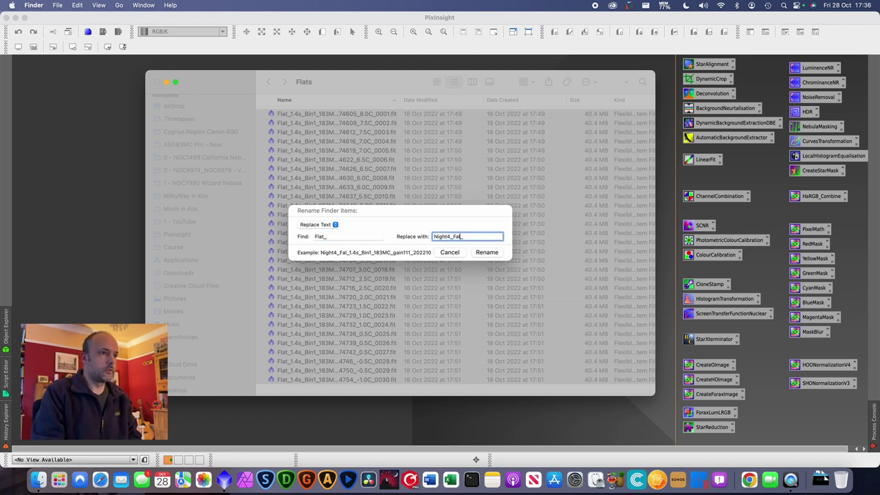
text(Flat)
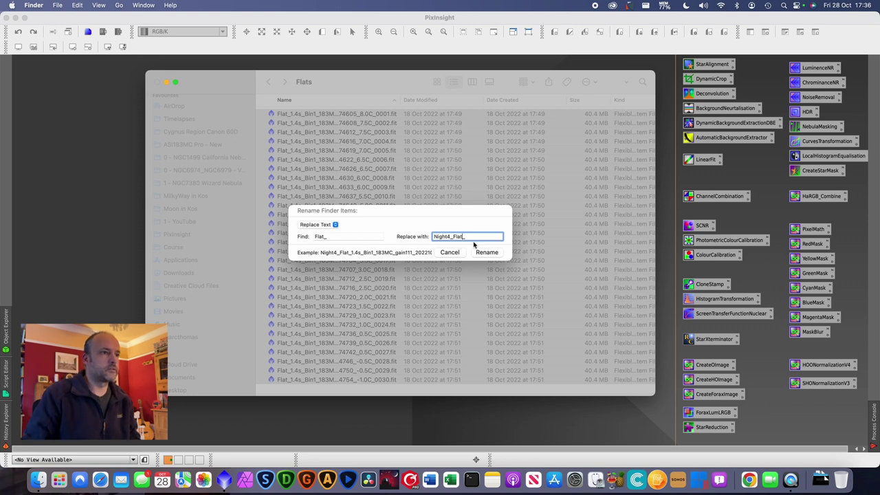
click(487, 252)
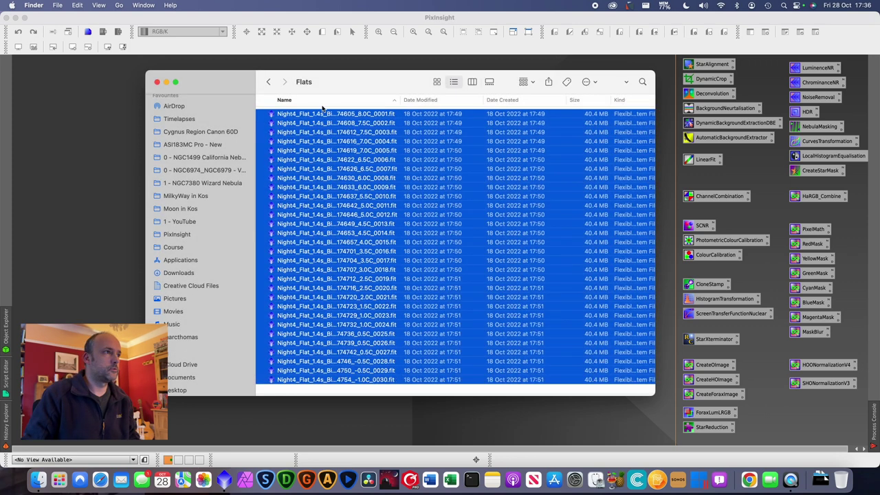
- Batch-rename all files in the Night4 Lights folder, replacing "Light_" with "Night4_Light_"
click(270, 85)
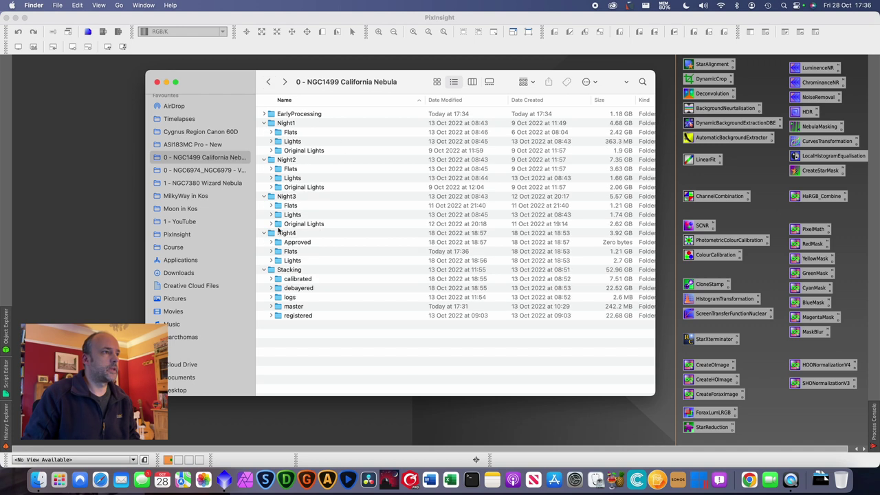
double_click(291, 260)
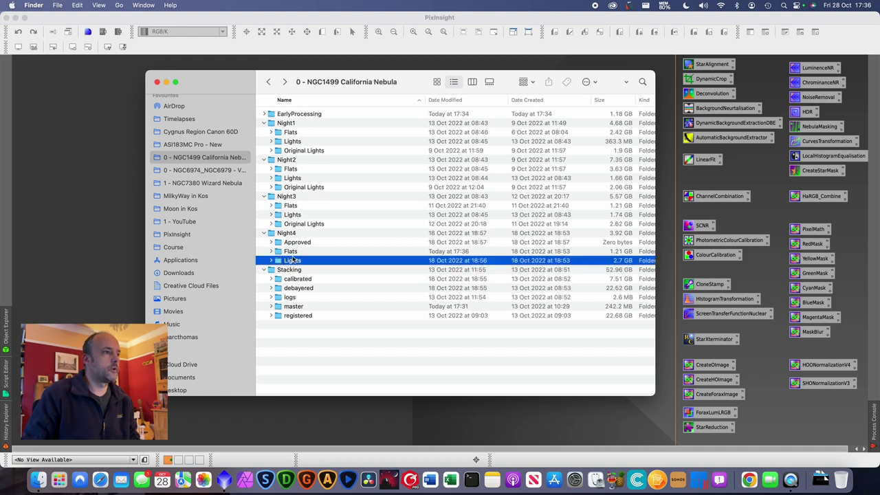
click(310, 142)
key(super+a)
right_click(296, 123)
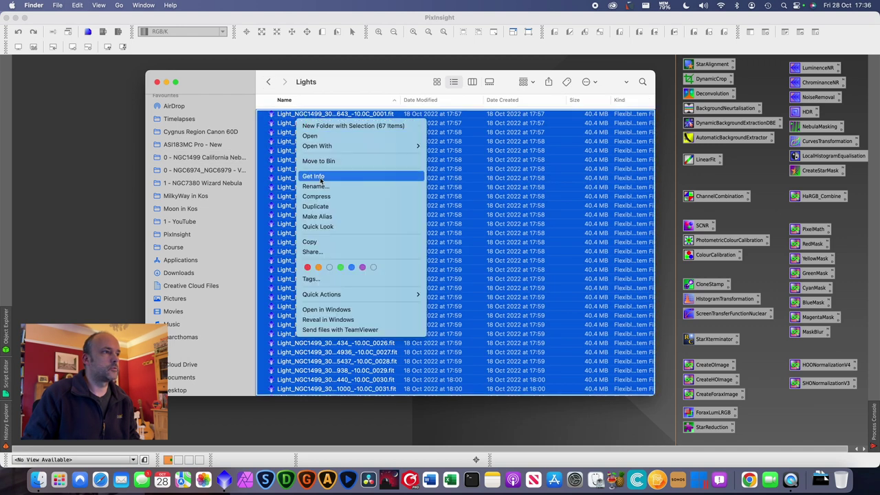
click(323, 187)
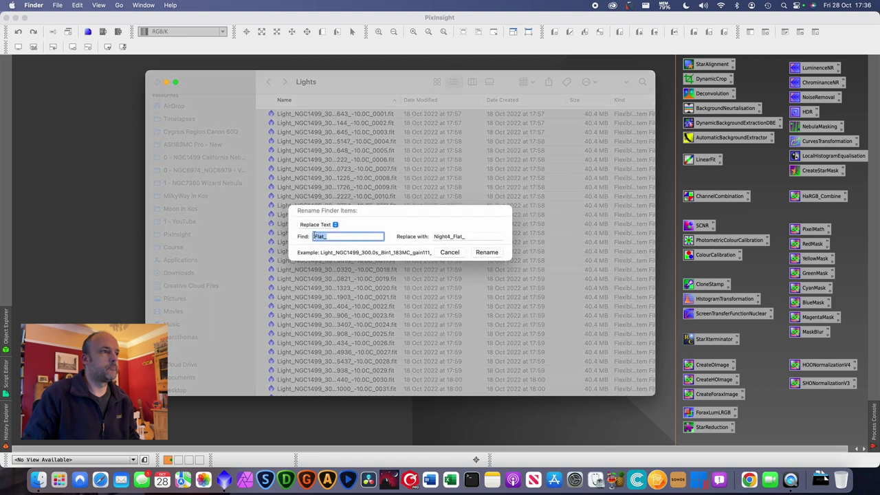
click(340, 236)
key(BackSpace)
key(BackSpace)
key(BackSpace)
key(BackSpace)
key(BackSpace)
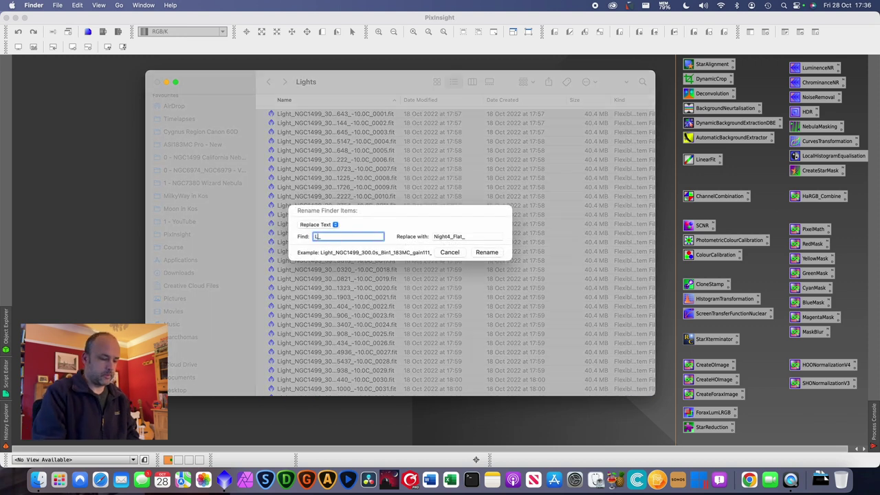
text(Light_)
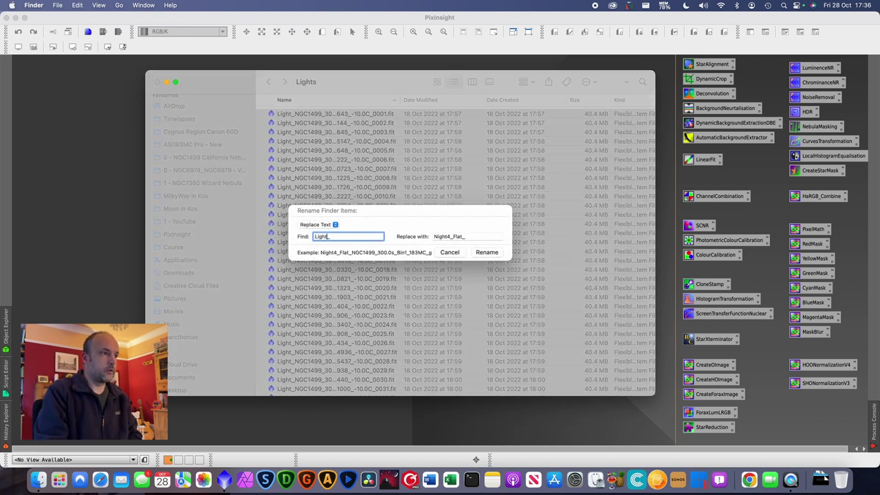
click(453, 235)
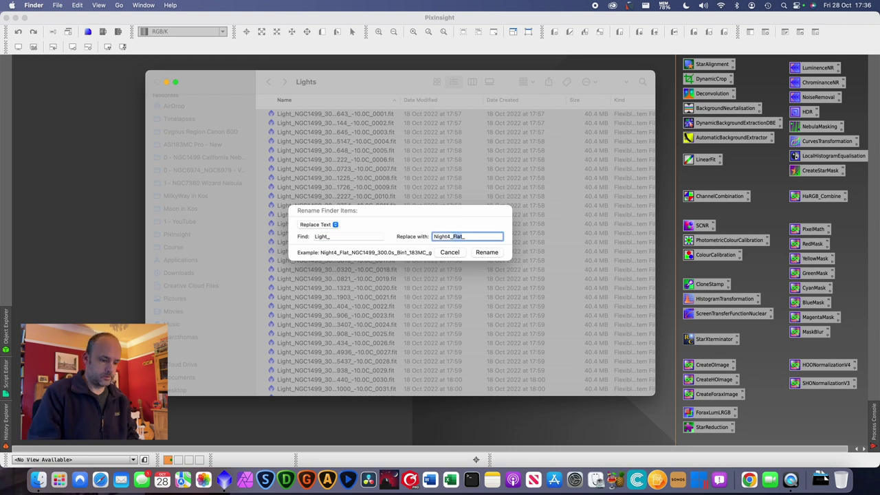
text(Light_)
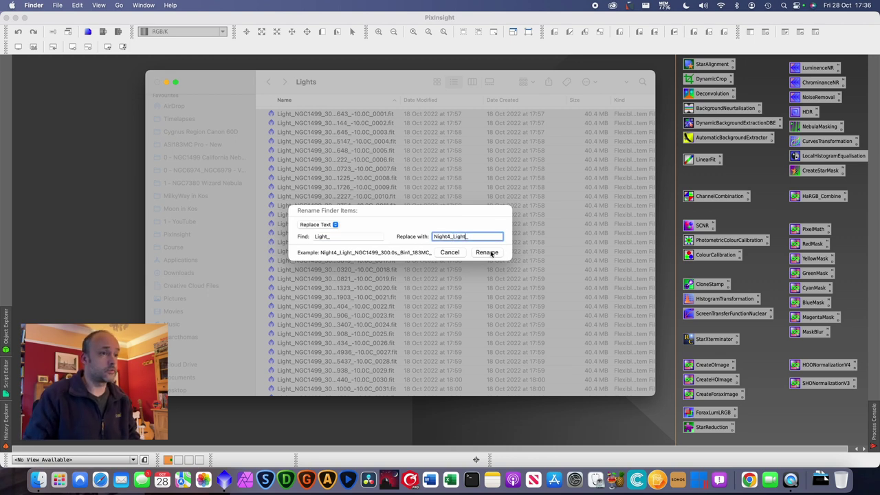
click(488, 252)
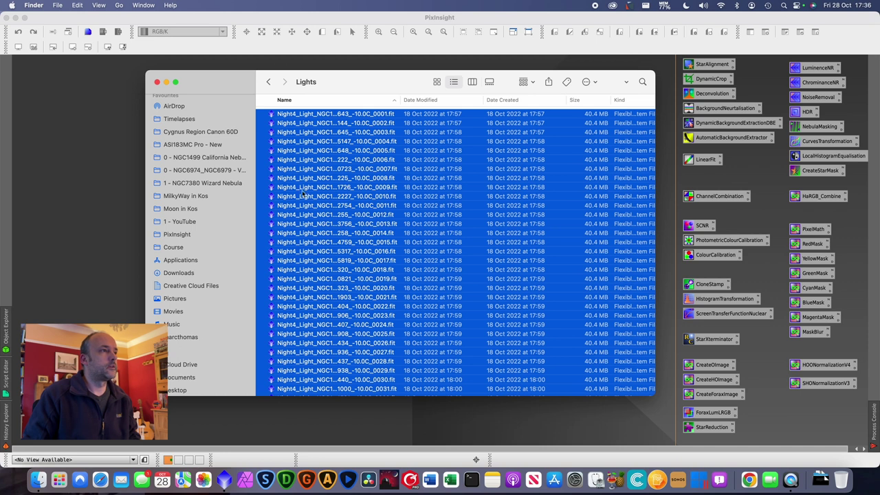
- Switch back to PixInsight, open the SubframeSelector process and move its window clear of the Expressions window
click(268, 81)
click(302, 62)
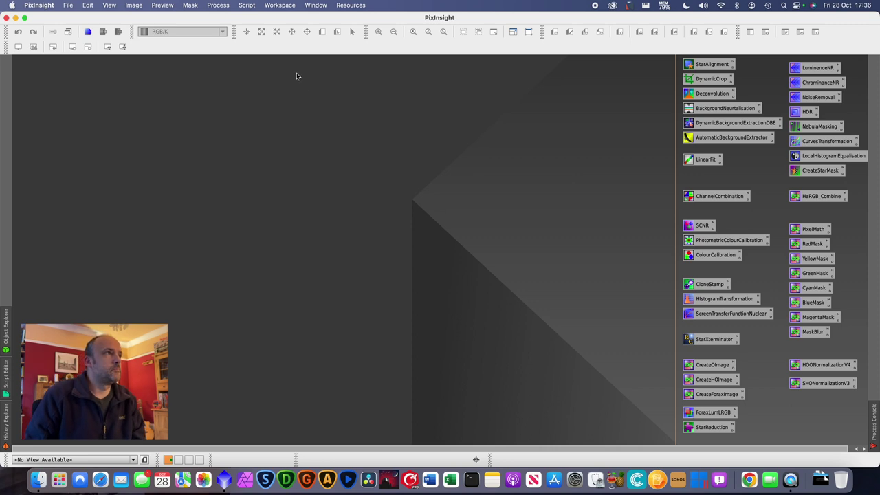
click(246, 5)
mouse_move(218, 5)
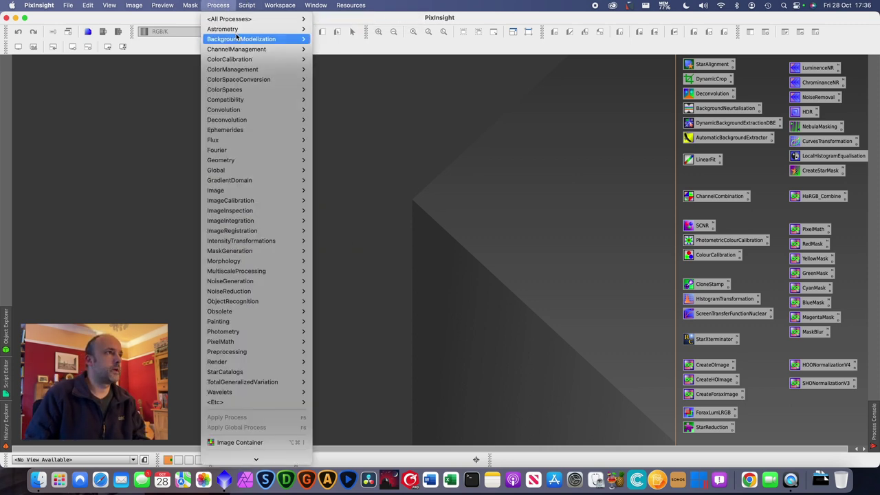
mouse_move(236, 21)
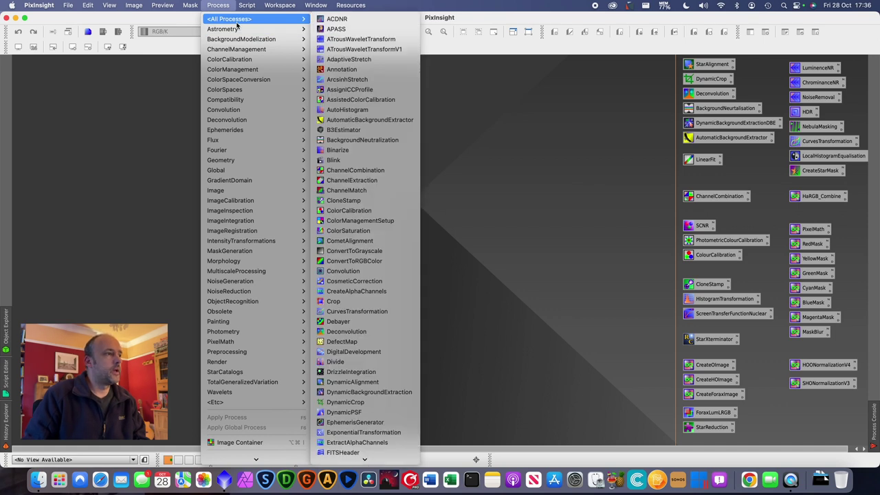
mouse_move(253, 203)
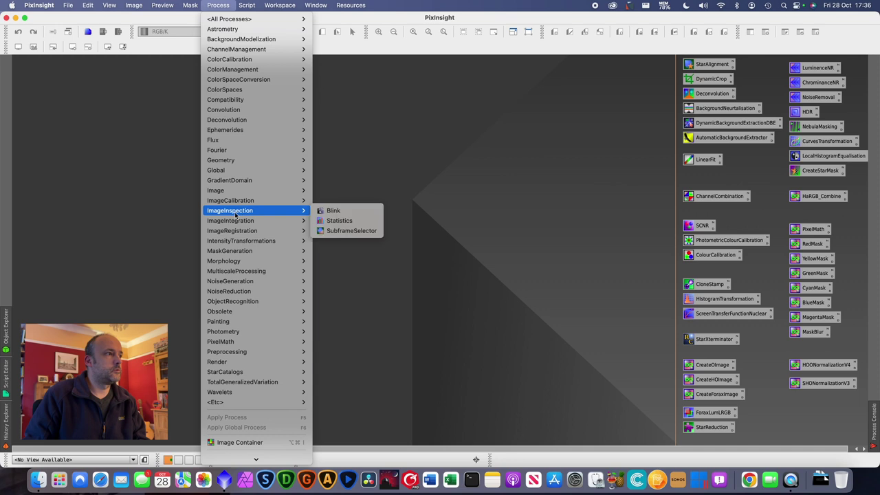
click(344, 232)
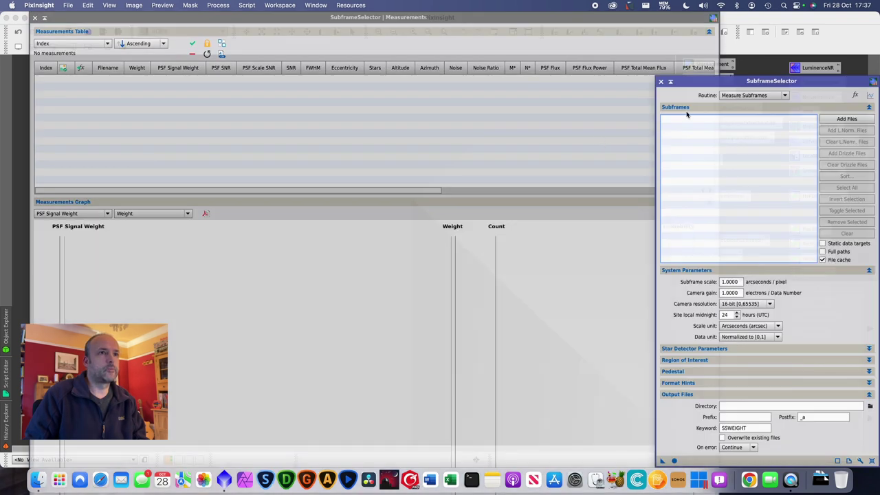
drag(692, 83, 485, 51)
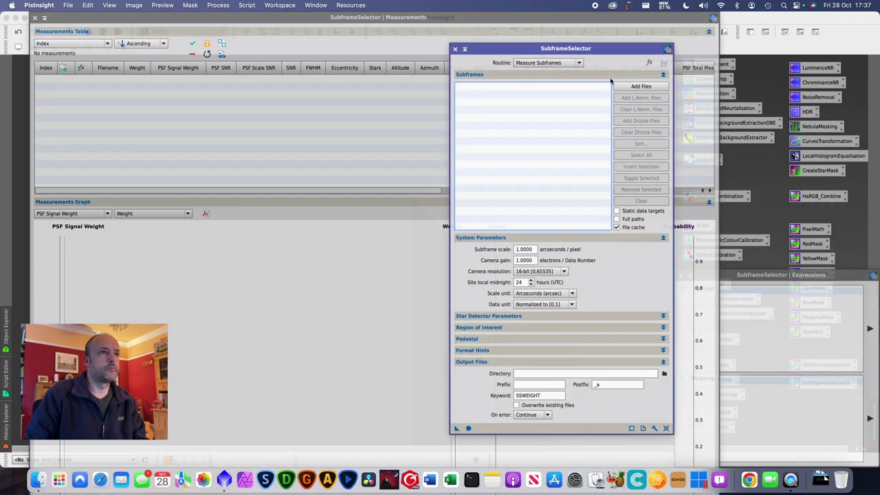
- Add all Night4 light frames from the NGC1499 California Nebula project's Lights folder to SubframeSelector
click(642, 87)
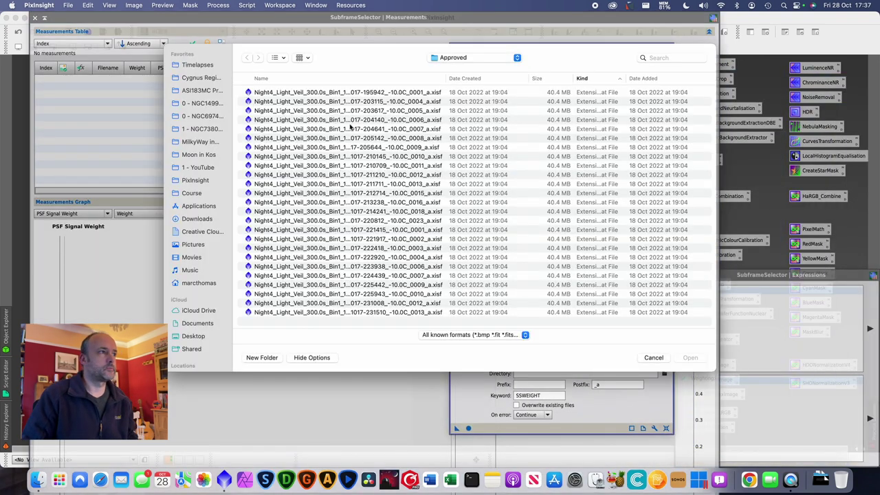
click(466, 58)
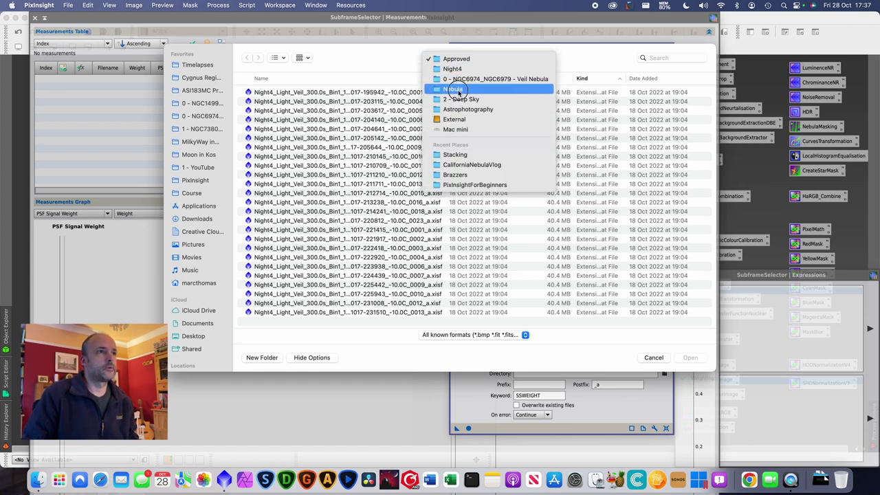
click(467, 88)
double_click(300, 95)
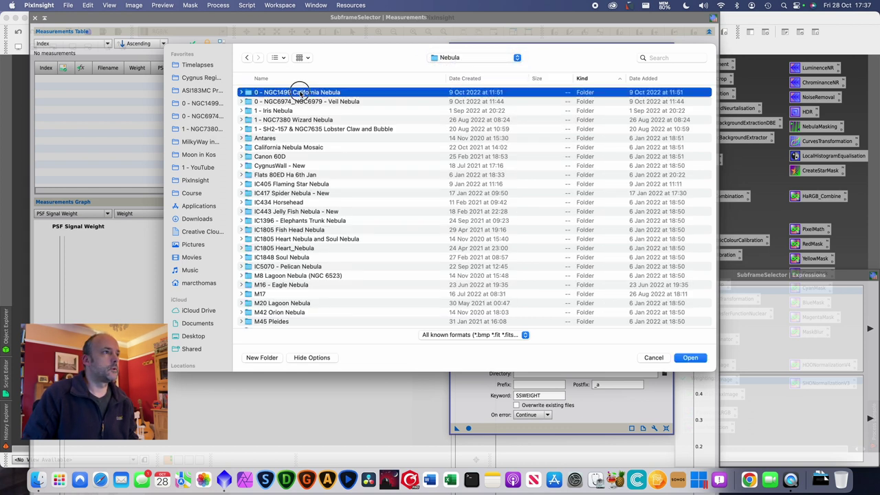
double_click(268, 131)
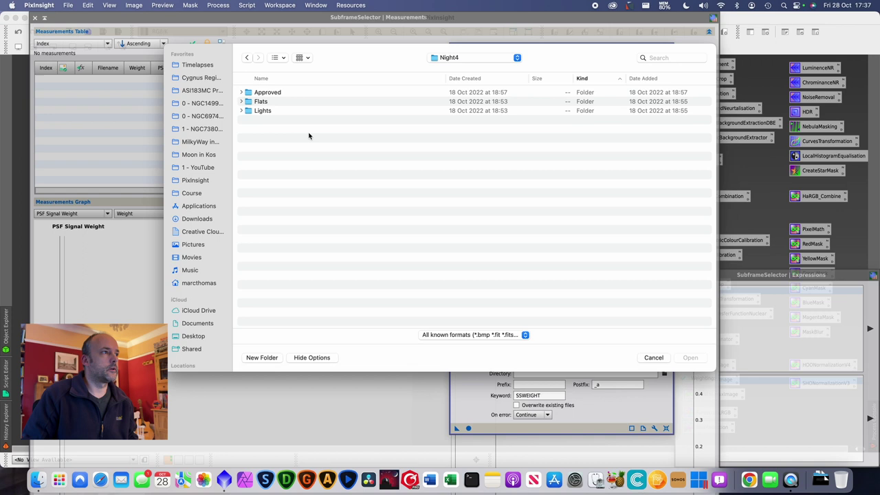
double_click(262, 111)
click(280, 90)
scroll(347, 187, down, 10)
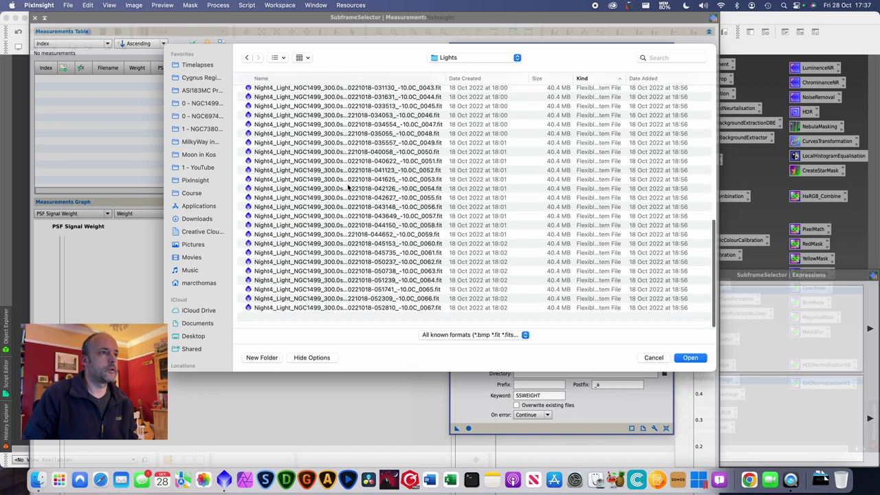
shift+click(422, 319)
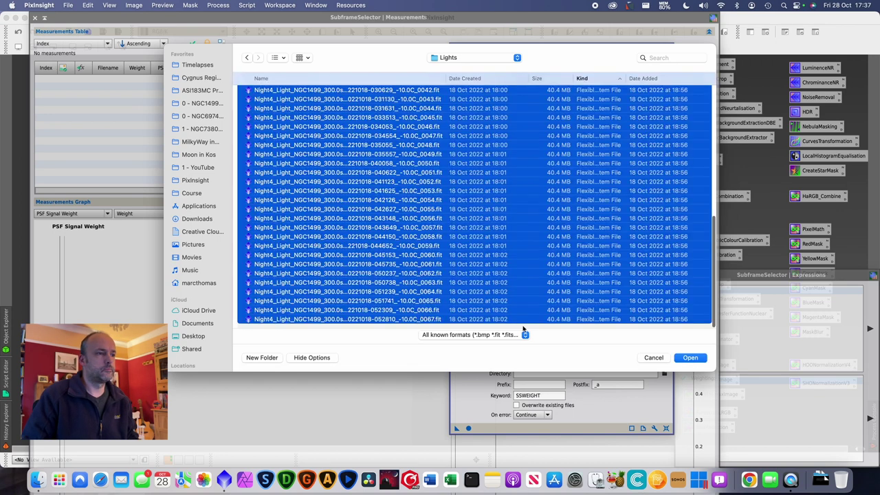
click(690, 357)
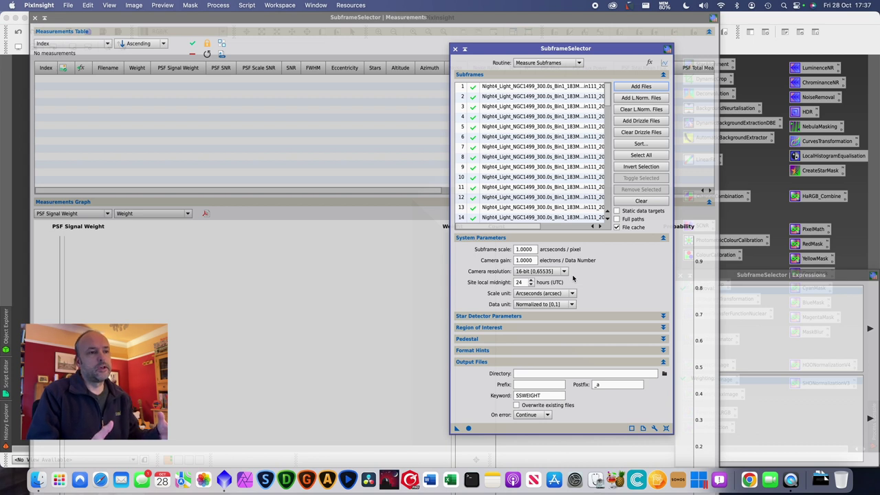
- Measure the loaded subframes and rearrange the windows so the measurements table and graph are unobstructed
click(468, 427)
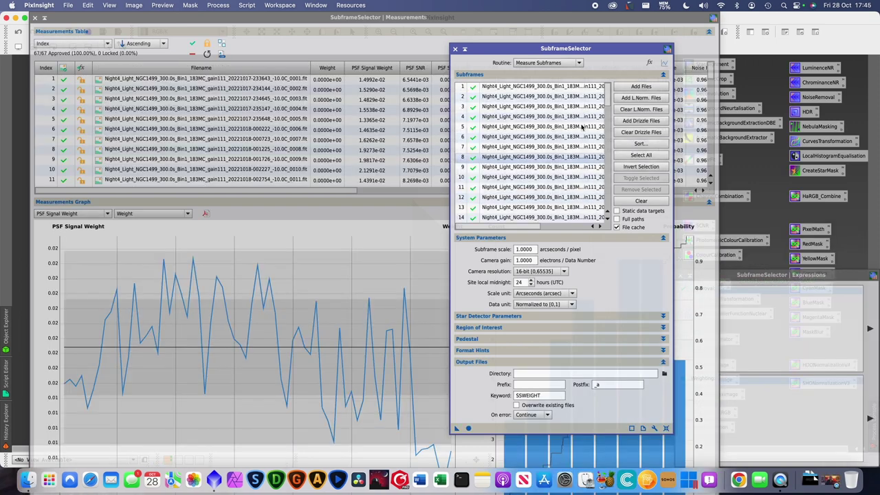
drag(502, 53, 628, 46)
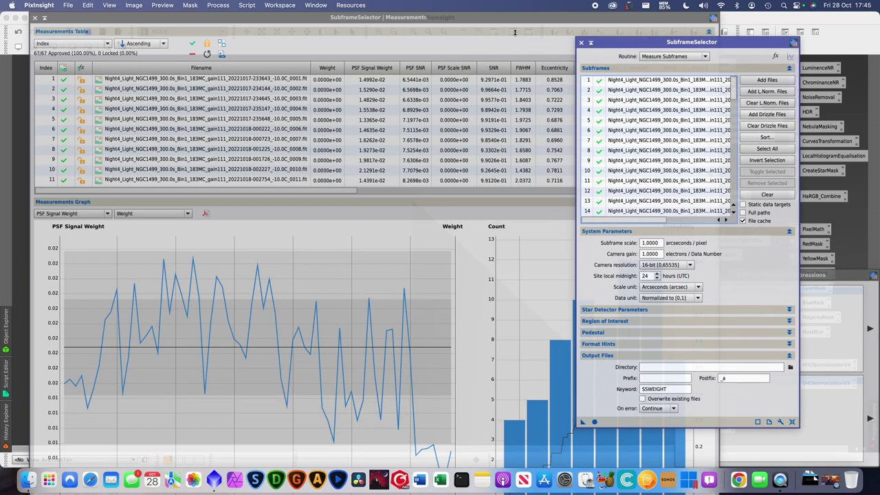
click(485, 17)
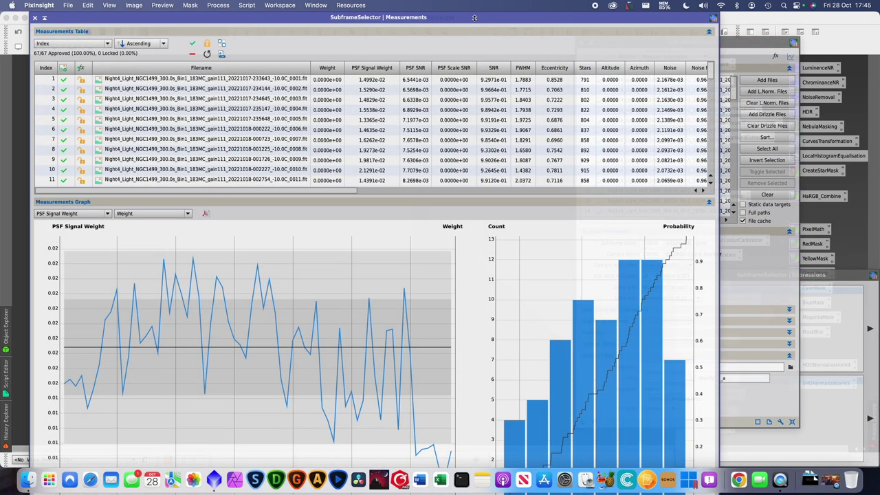
drag(474, 18, 453, 17)
mouse_move(145, 284)
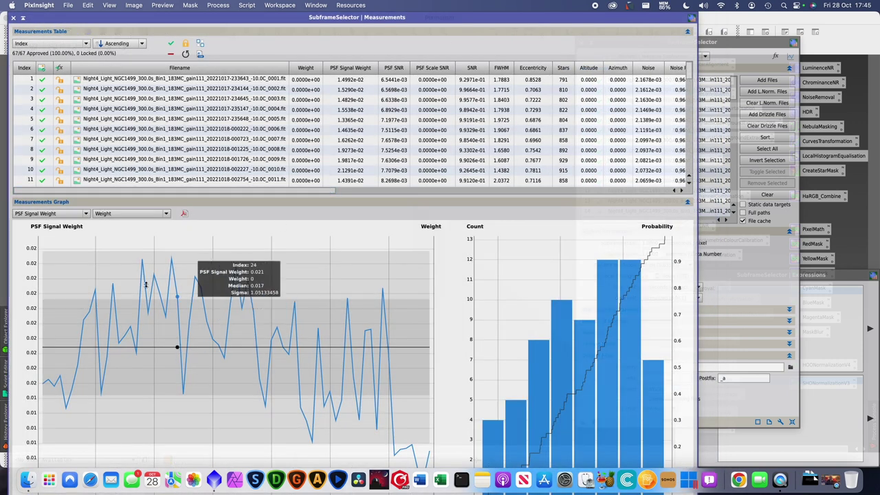
- Look through the properties available for the Measurements Graph and plot FWHM
click(80, 214)
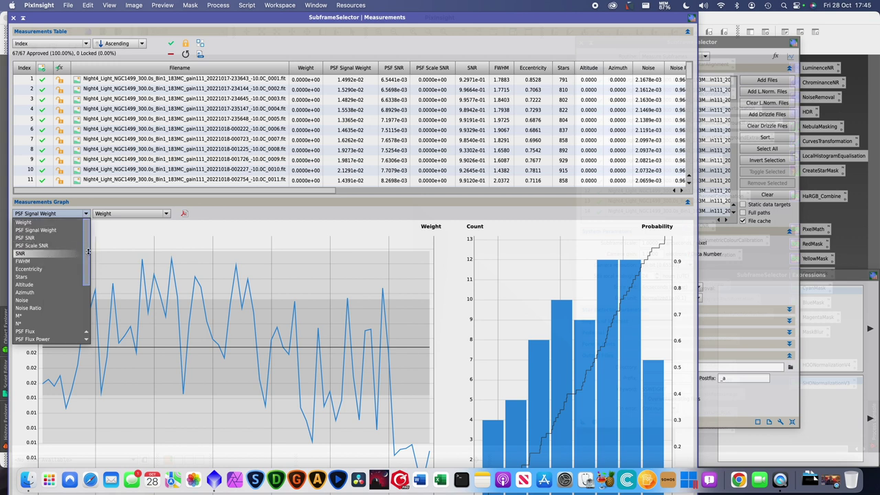
scroll(42, 256, down, 1)
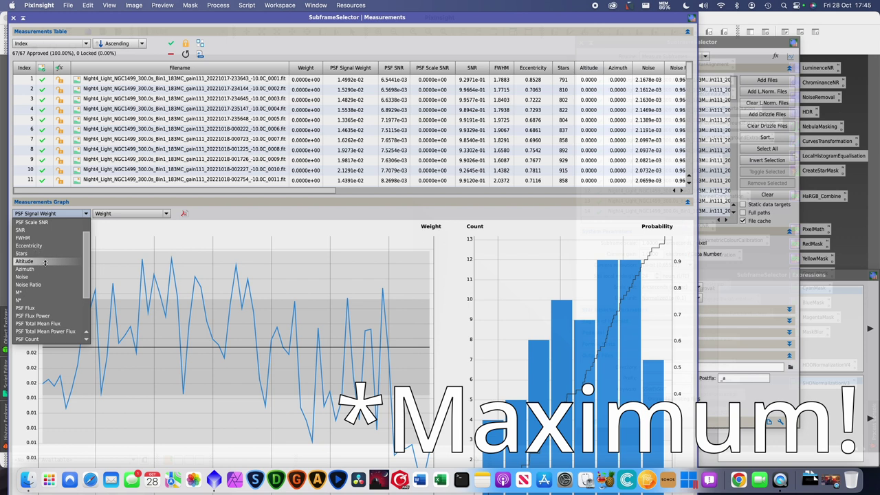
scroll(83, 275, down, 3)
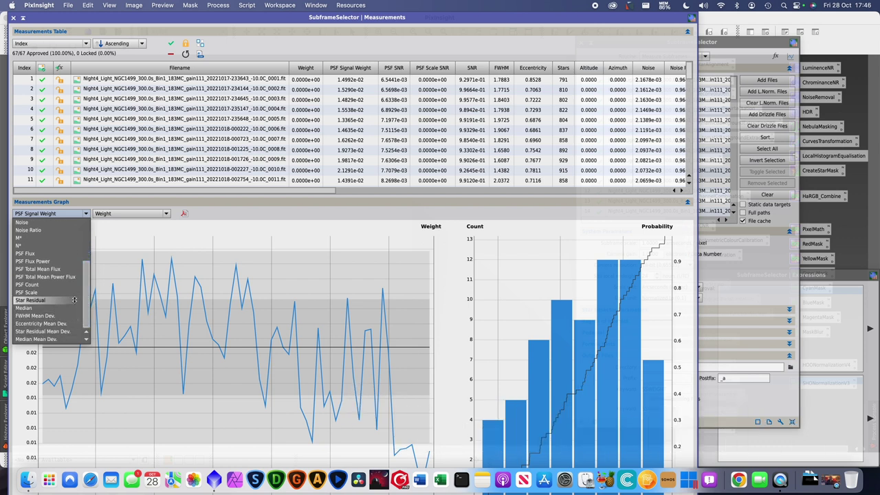
drag(87, 292, 84, 225)
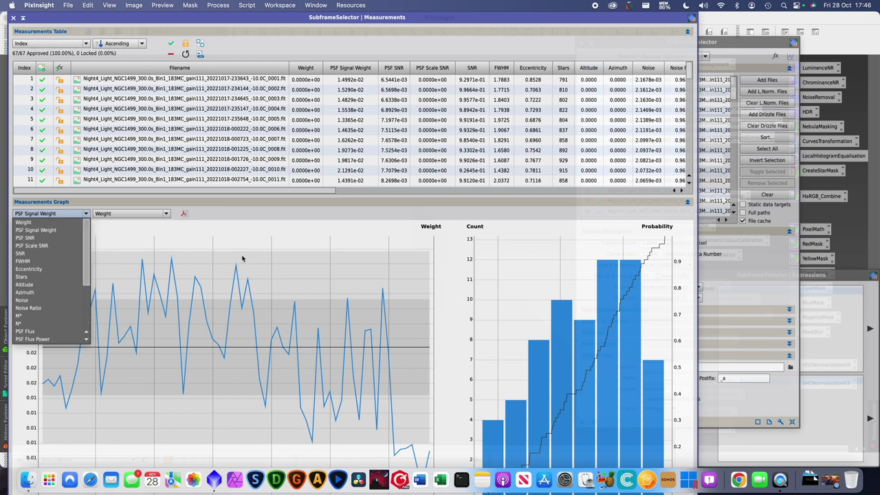
click(209, 215)
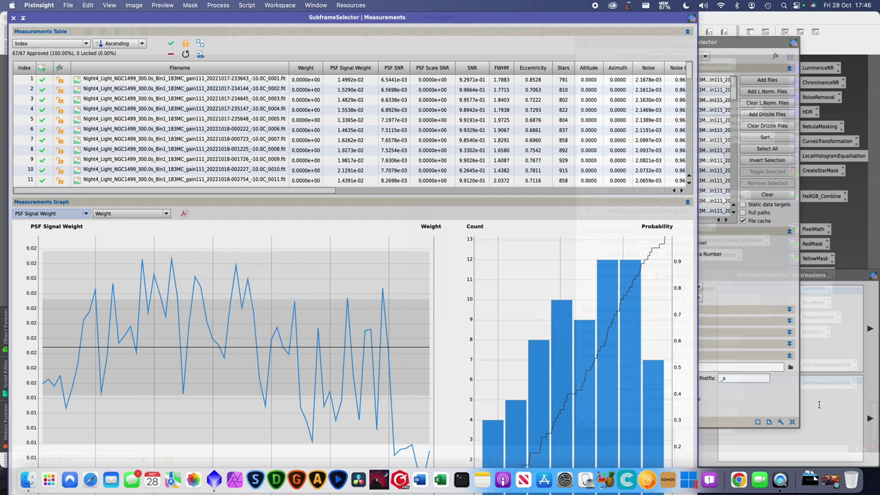
click(53, 213)
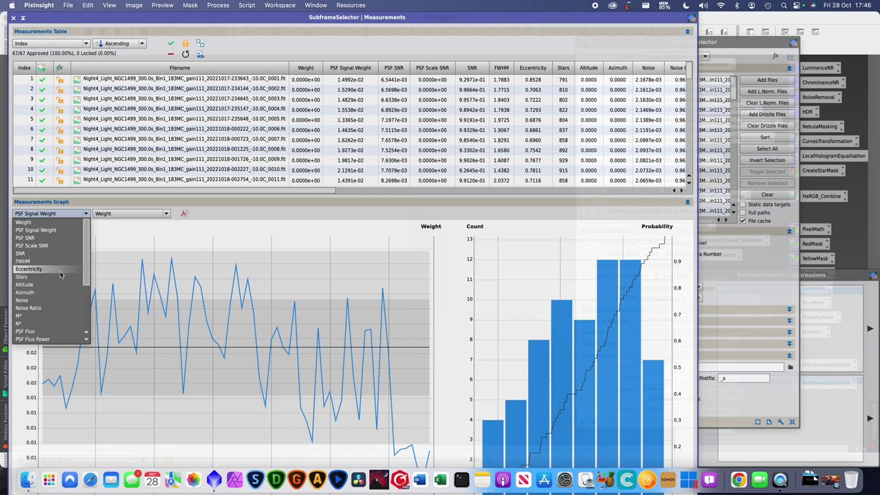
mouse_move(86, 269)
mouse_down()
mouse_move(89, 316)
mouse_move(87, 261)
mouse_up()
click(31, 262)
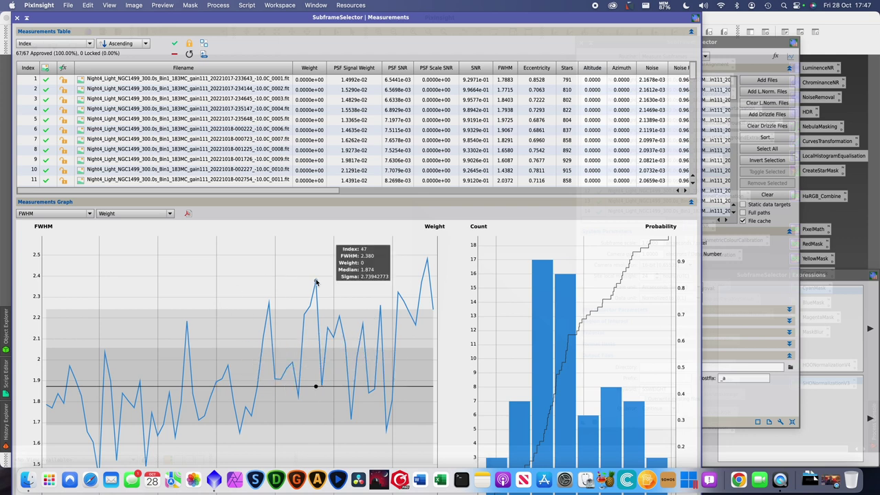
- Move the Expressions window beside the graph and apply the approval expression FWHM < 2.215
click(813, 313)
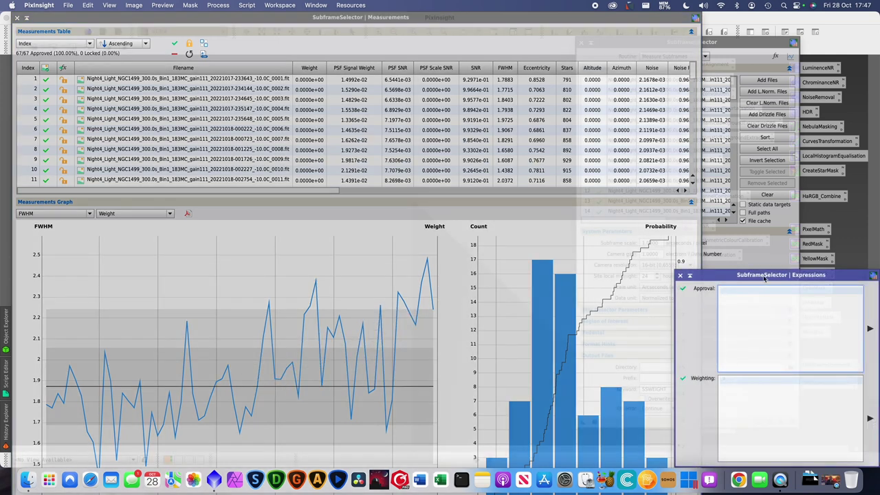
drag(763, 277, 647, 227)
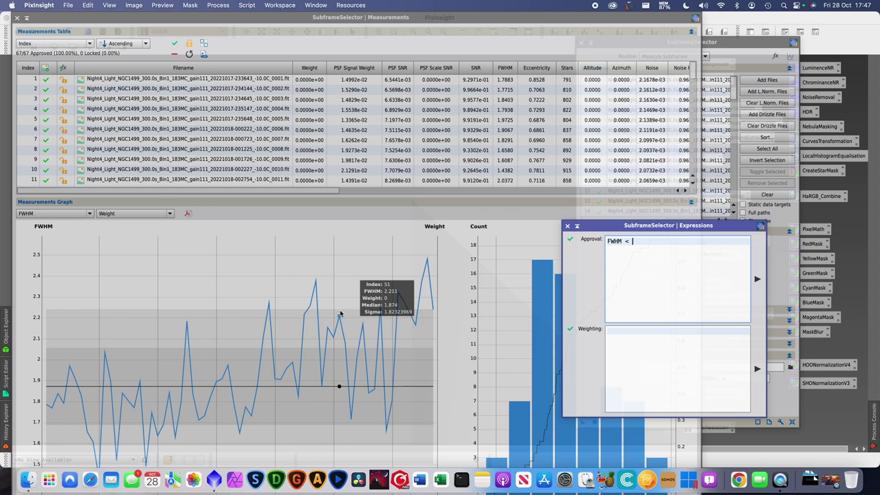
click(645, 252)
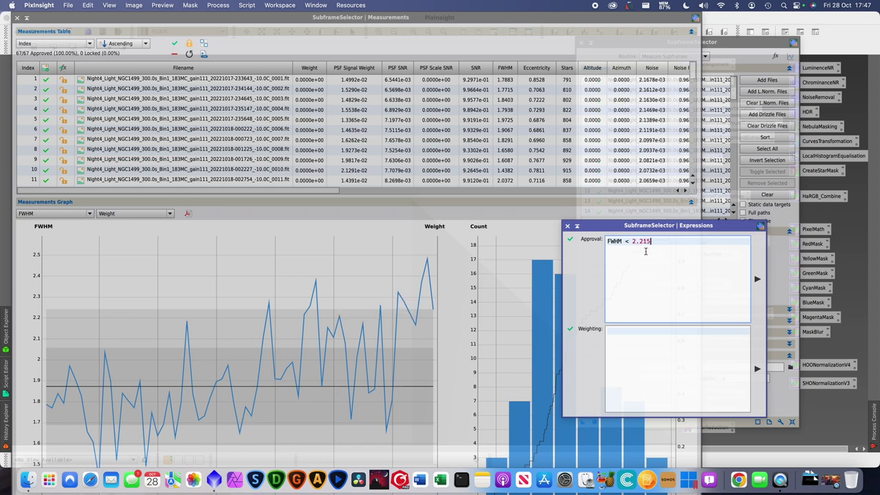
click(757, 279)
- Adjust the FWHM limit in the approval expression to 2.241 and apply it to the measurements
key(BackSpace)
text(7)
click(757, 279)
click(757, 281)
key(BackSpace)
key(BackSpace)
text(5)
key(BackSpace)
text(1)
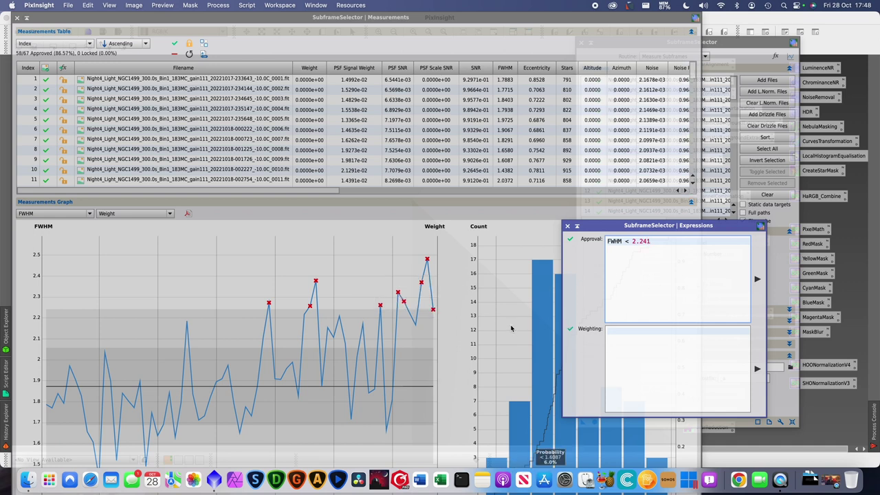
- Plot Eccentricity in the Measurements Graph, then extend the approval expression with && Eccentricity < 0.780 and apply it
click(46, 214)
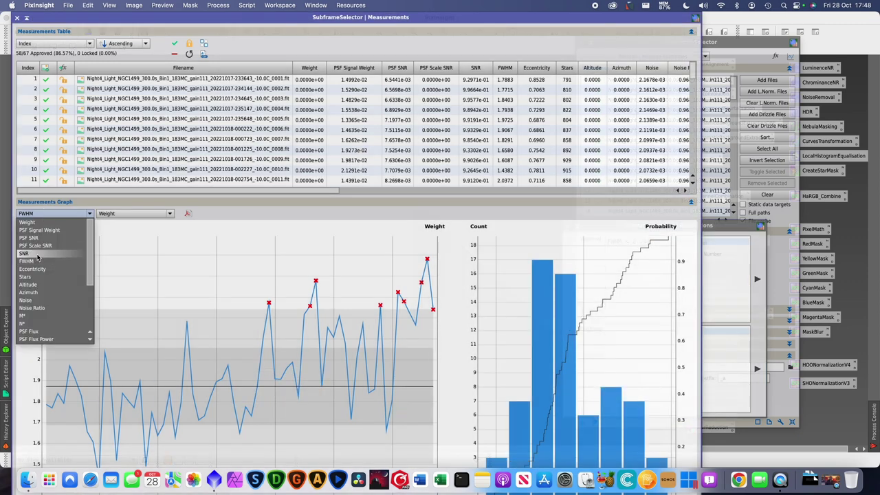
click(45, 271)
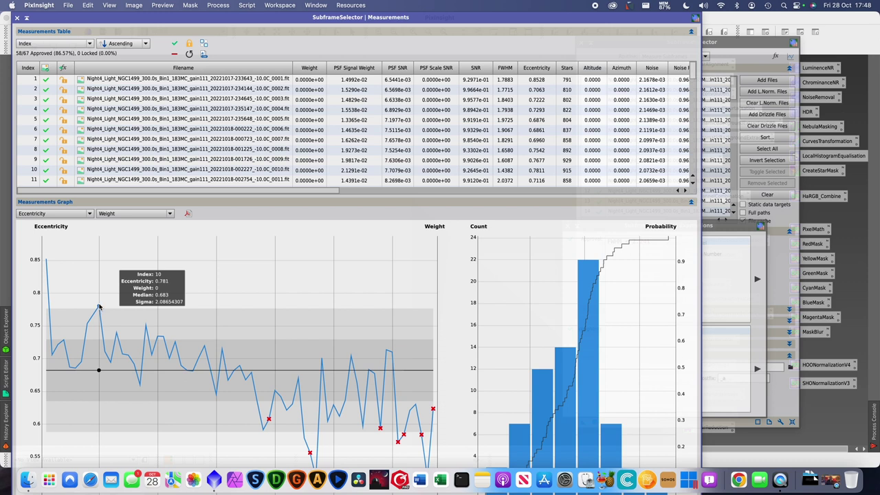
click(729, 257)
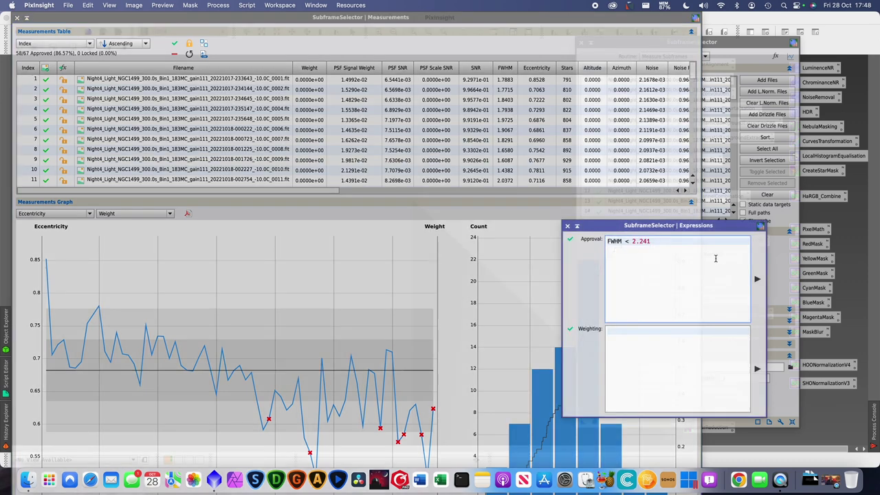
text(&& Eccentricity)
double_click(685, 242)
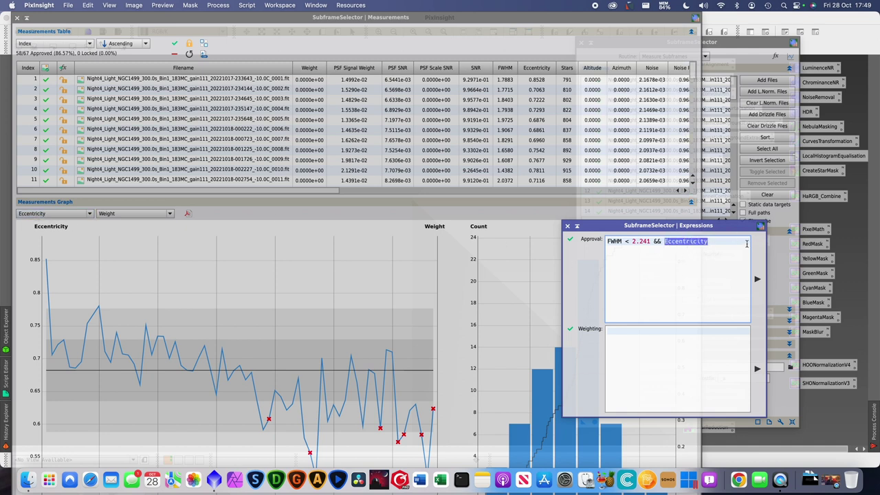
click(715, 242)
mouse_move(99, 309)
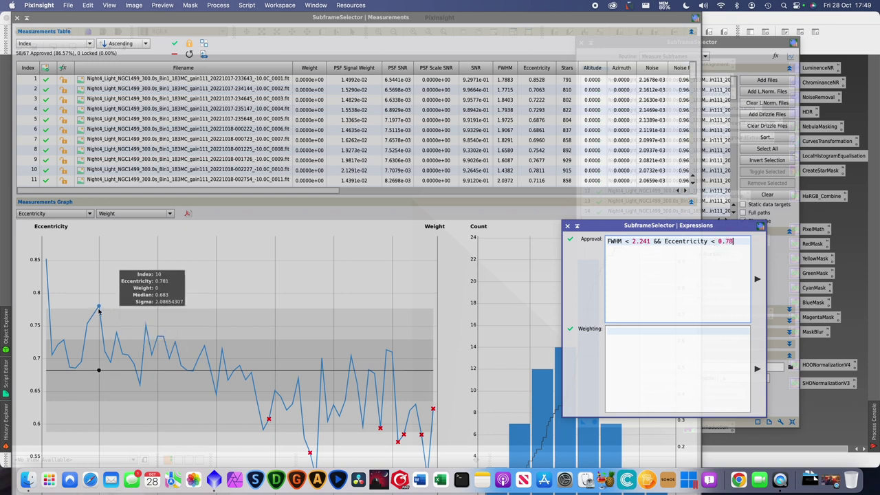
click(756, 279)
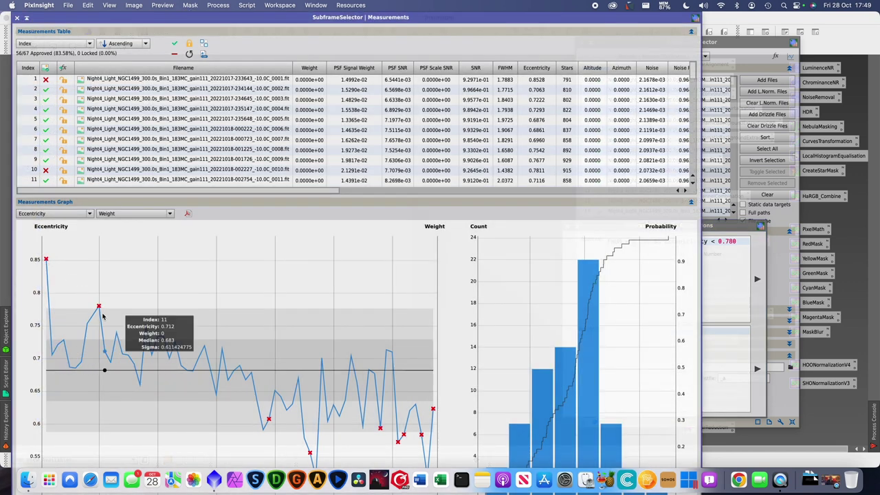
mouse_move(100, 312)
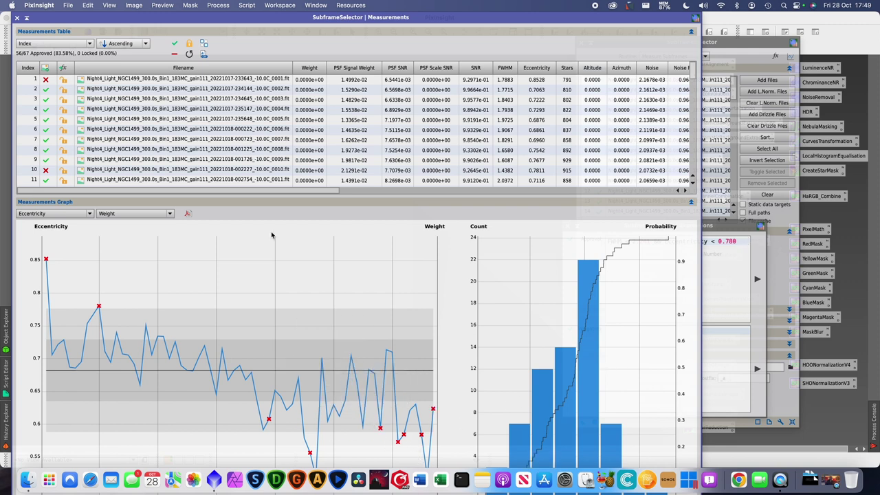
- Plot Median in the Measurements Graph and resize and reposition the Measurements window so the whole graph fits on screen
click(55, 213)
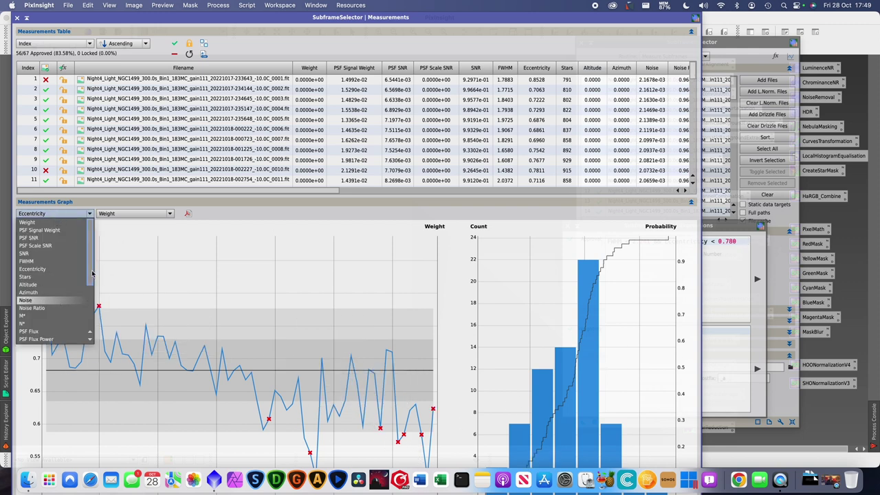
scroll(92, 273, down, 5)
click(29, 309)
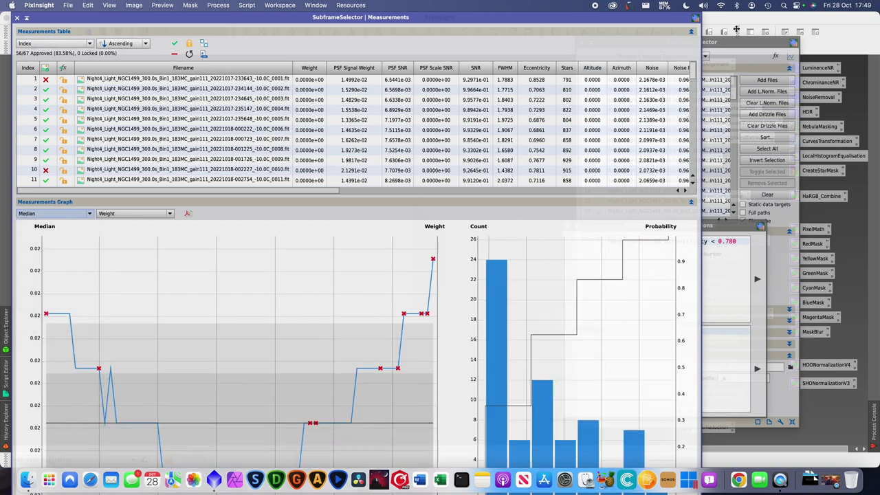
click(690, 24)
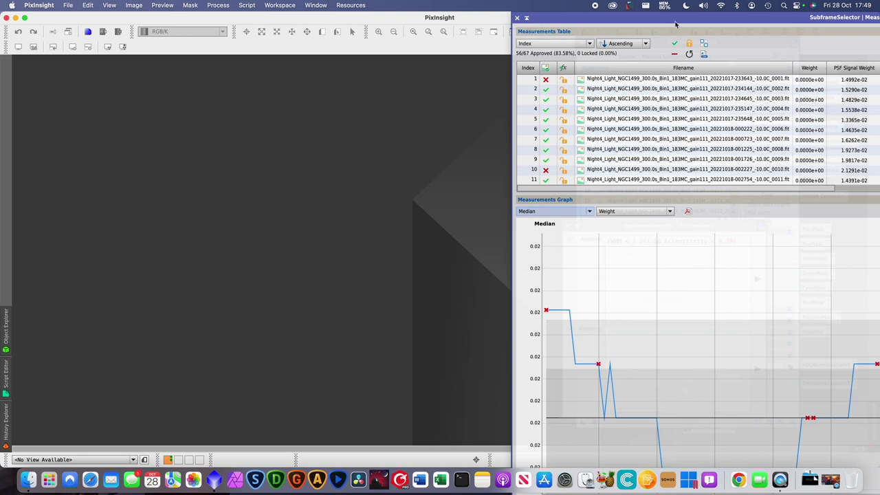
drag(675, 24, 198, 17)
drag(716, 13, 595, 58)
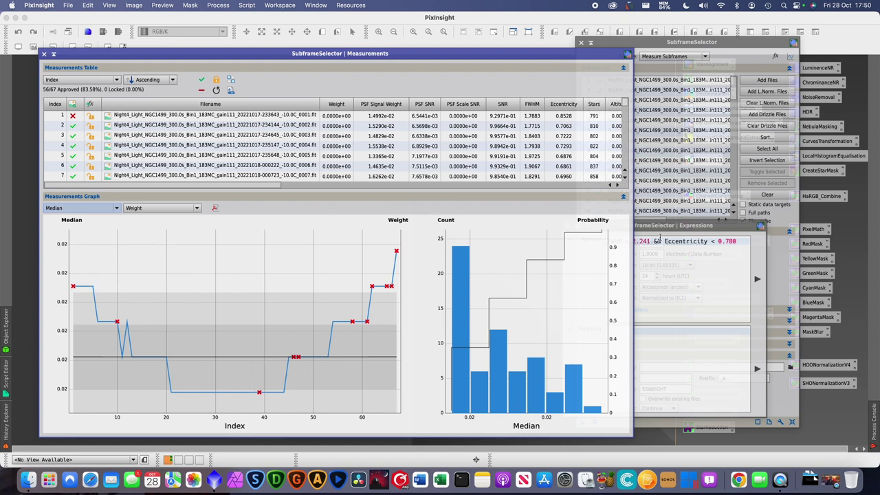
- Extend the approval expression with && Median < 0.015 and apply it to the measurements
click(733, 243)
text(&&)
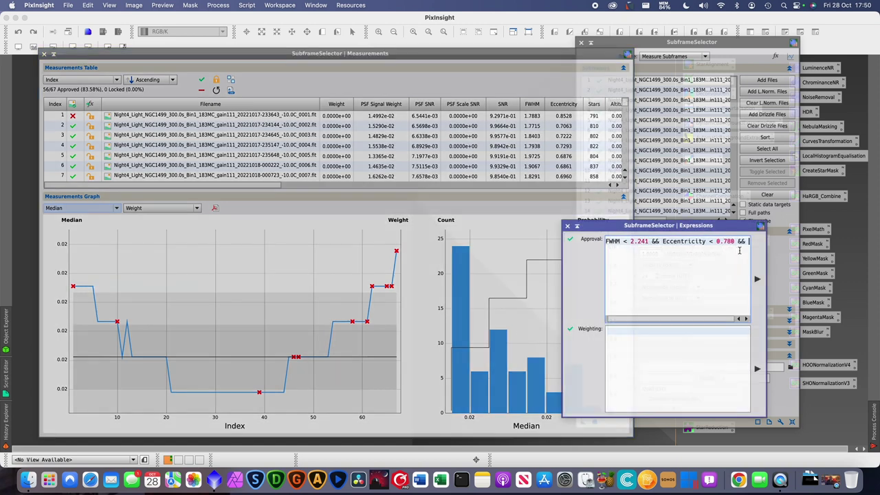
text( Med)
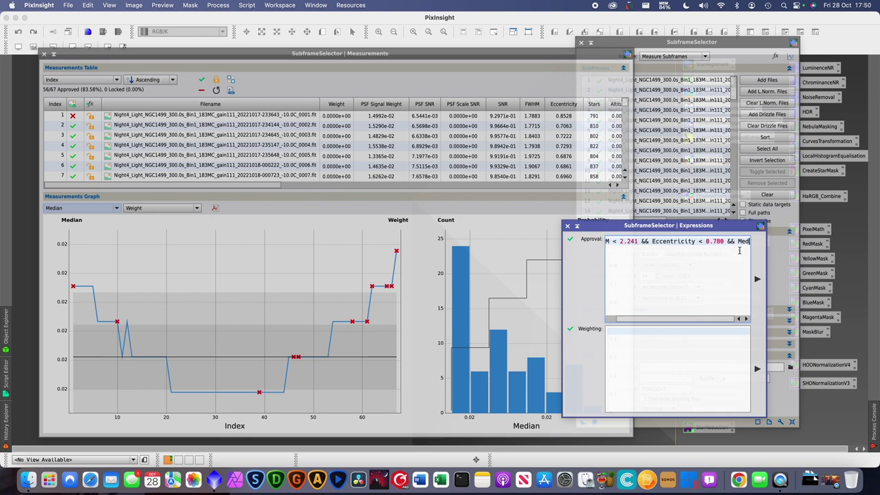
text(ian <)
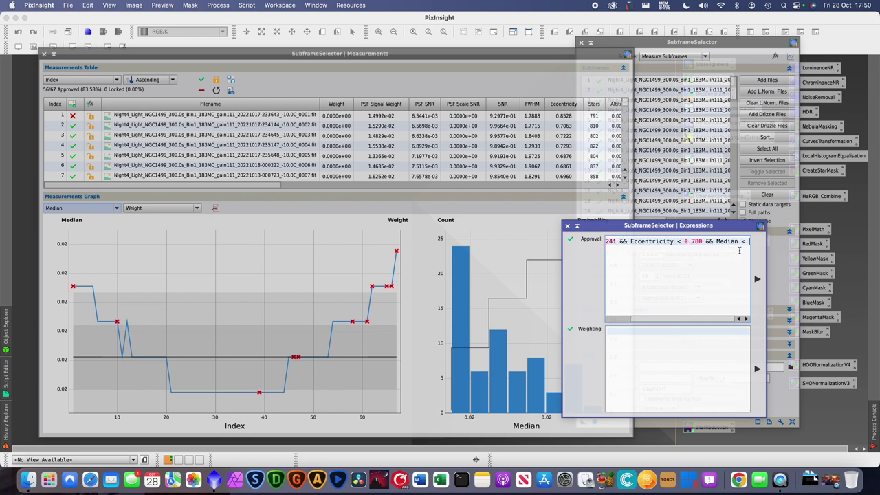
text( 0.015)
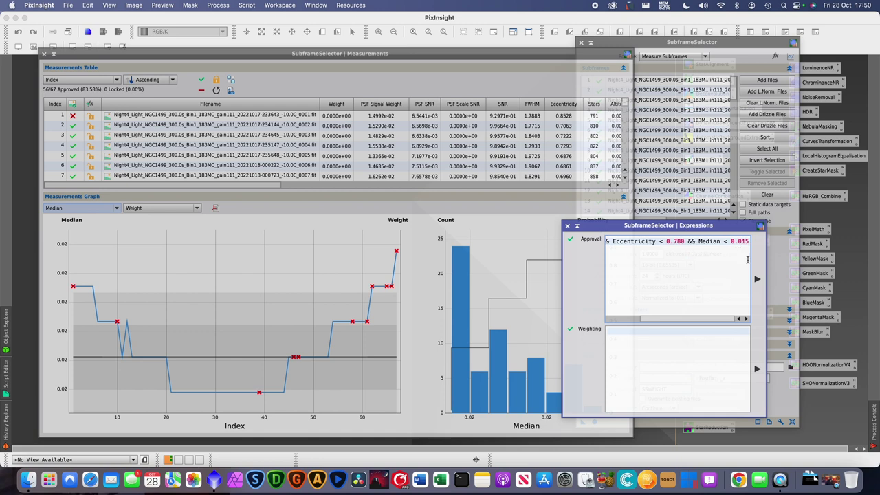
click(757, 278)
- Try Median limits of 0.02 and 0.019 in the approval expression, applying each to the measurements
mouse_move(75, 289)
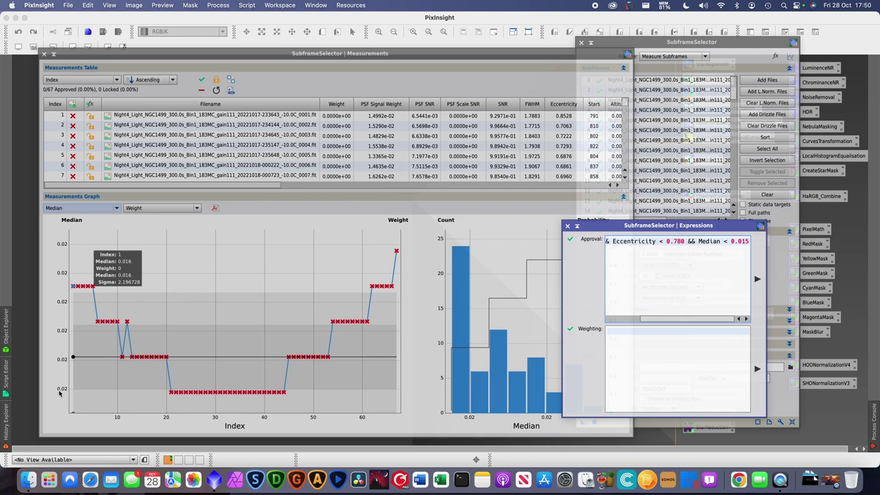
click(747, 242)
key(BackSpace)
key(BackSpace)
text(2)
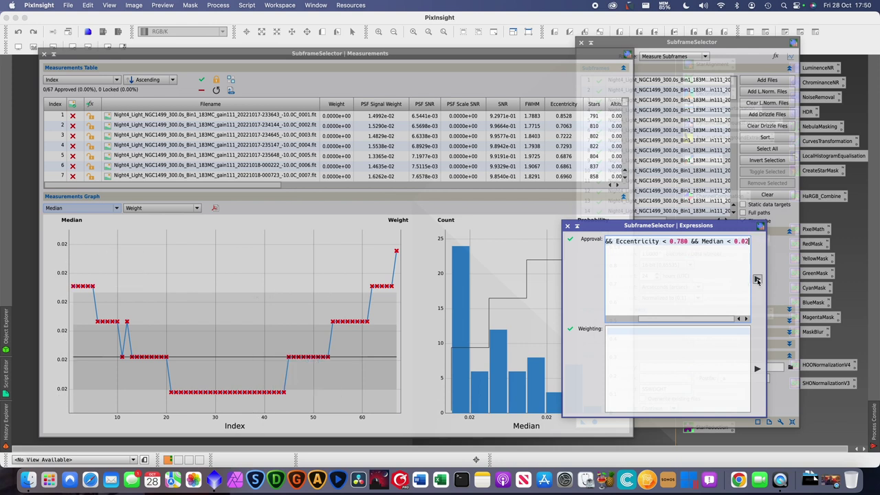
click(756, 280)
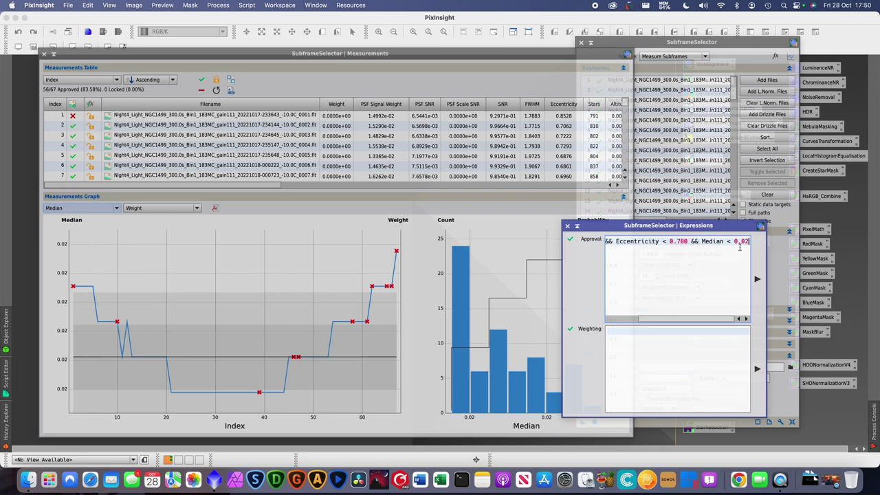
key(BackSpace)
text(19)
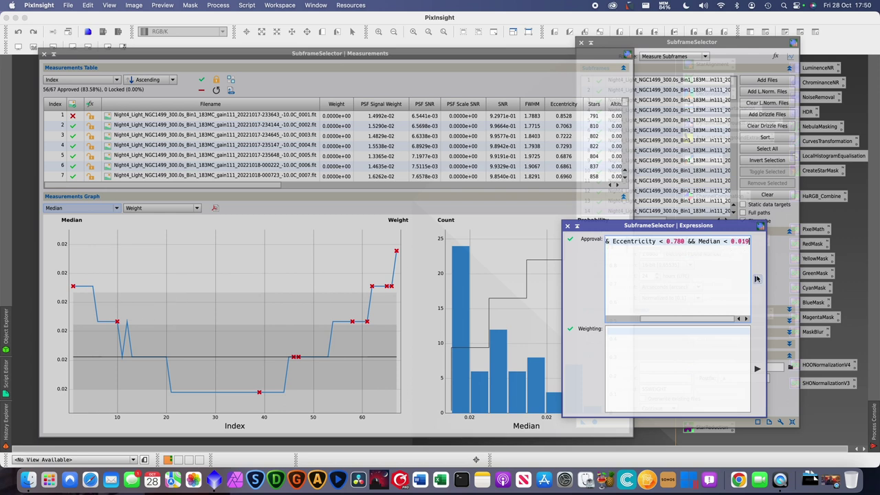
click(756, 278)
- Set the Median limit in the approval expression to 0.016 and apply it to the measurements
key(BackSpace)
text(6)
click(757, 279)
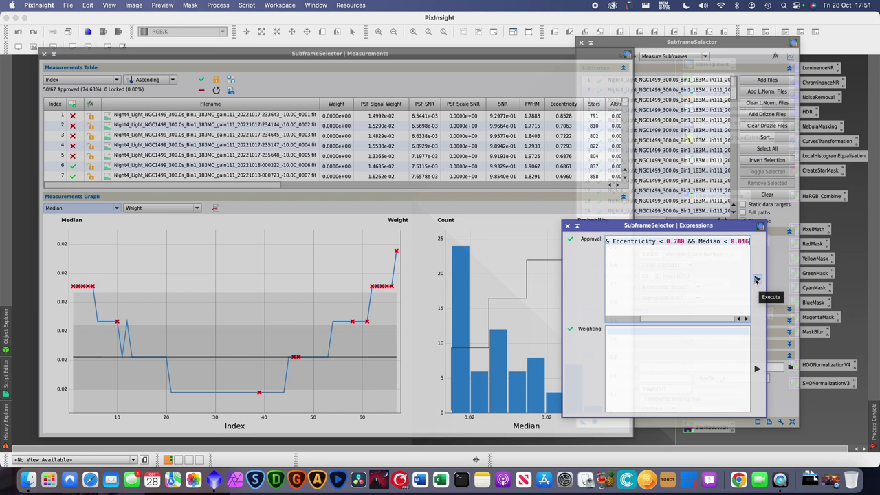
- Append && to the approval expression and plot Stars in the Measurements Graph
mouse_move(98, 316)
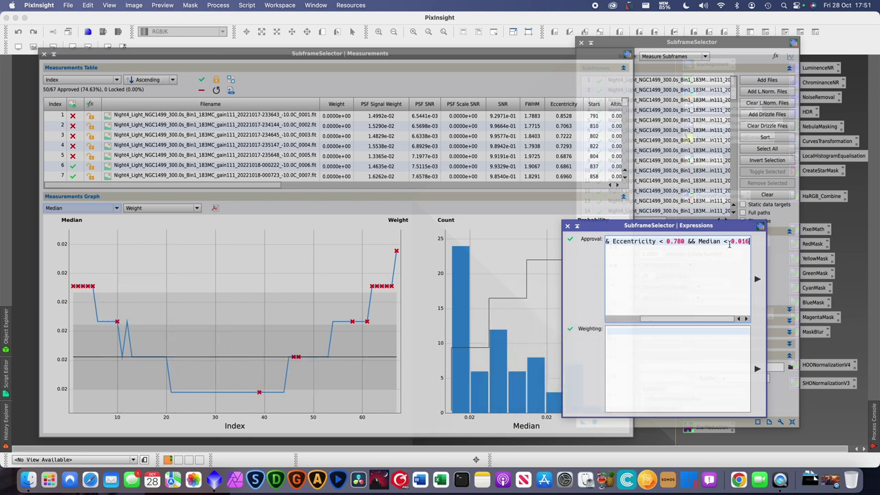
text(&&)
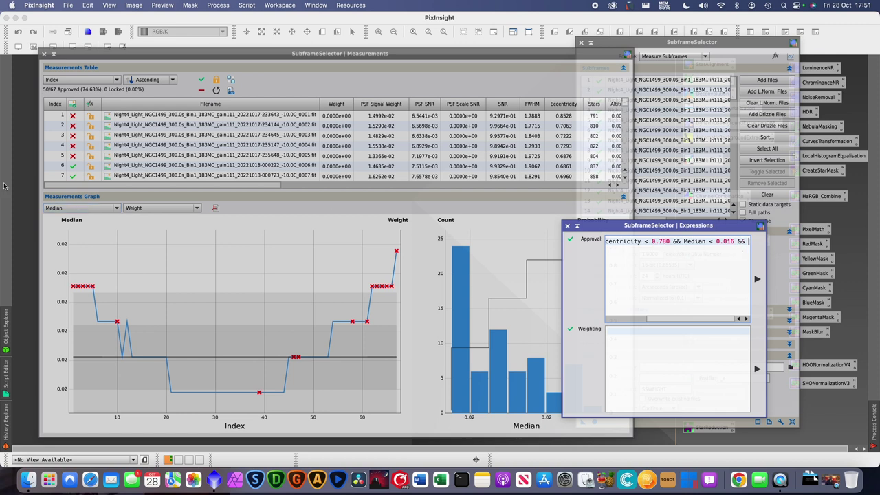
click(84, 209)
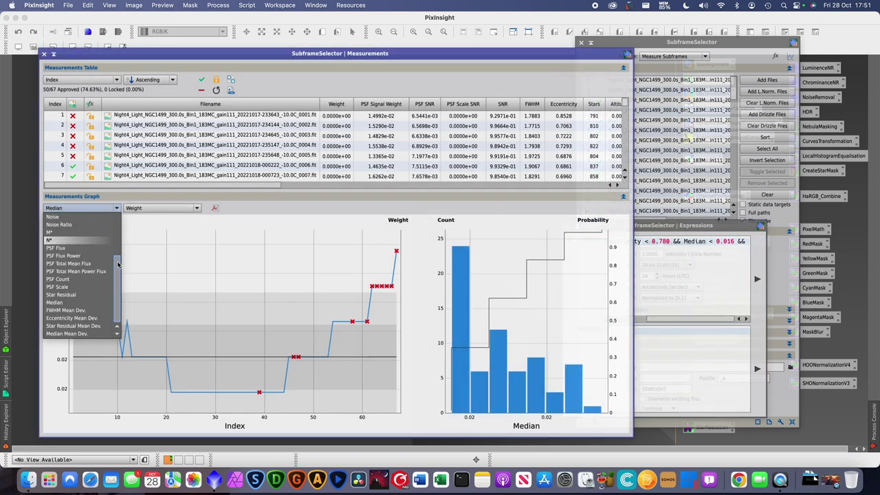
drag(120, 261, 116, 237)
scroll(87, 260, up, 2)
click(54, 256)
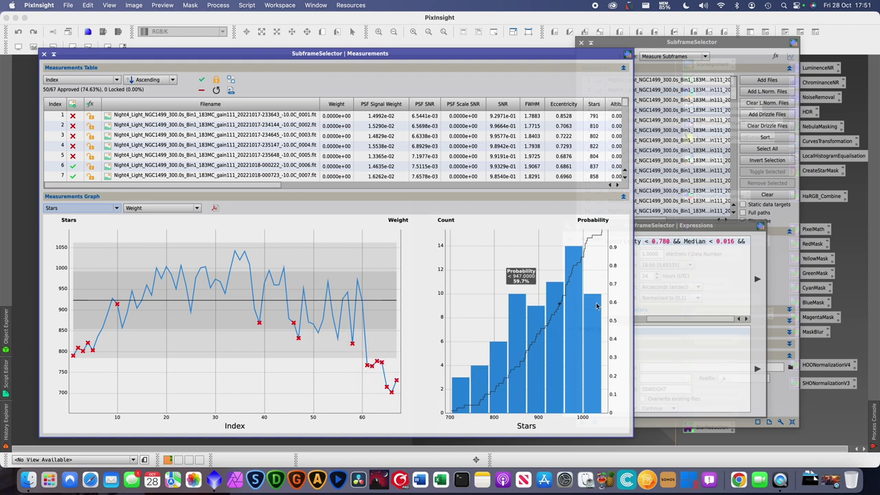
- Reposition the Expressions and SubframeSelector windows and set the SubframeSelector routine to Output Subframes
click(731, 281)
drag(688, 225, 612, 235)
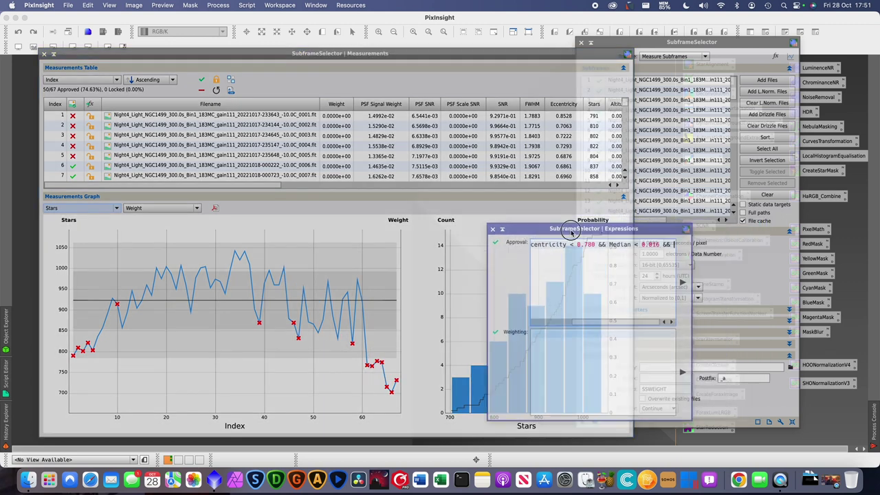
click(741, 50)
drag(709, 43, 668, 25)
click(631, 38)
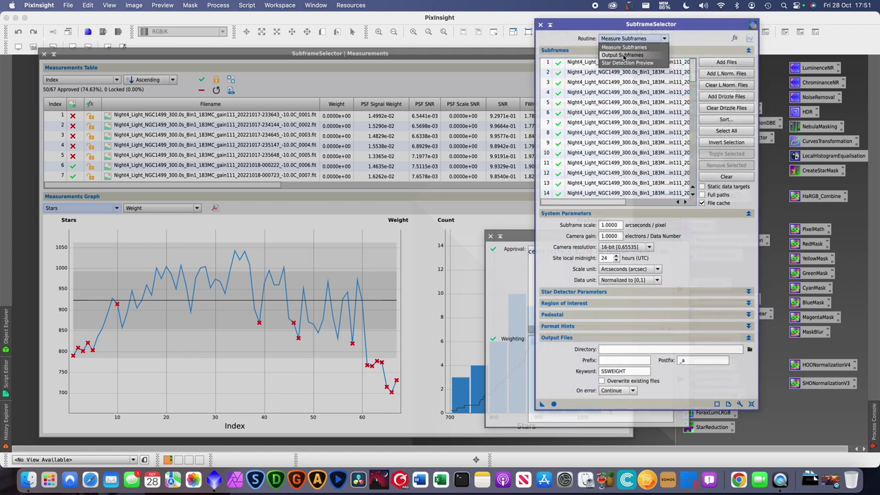
click(623, 55)
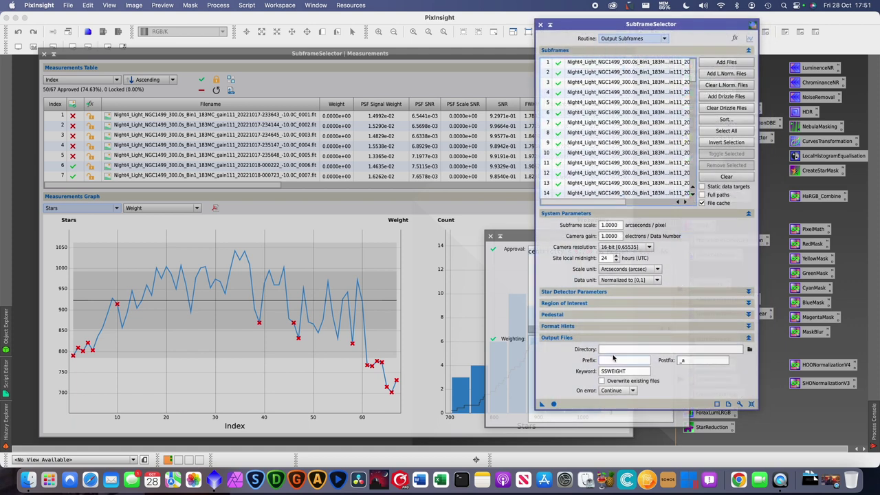
- Set the output directory to the Approved folder inside Night4 of the NGC1499 California Nebula project and run the subframe output
click(749, 349)
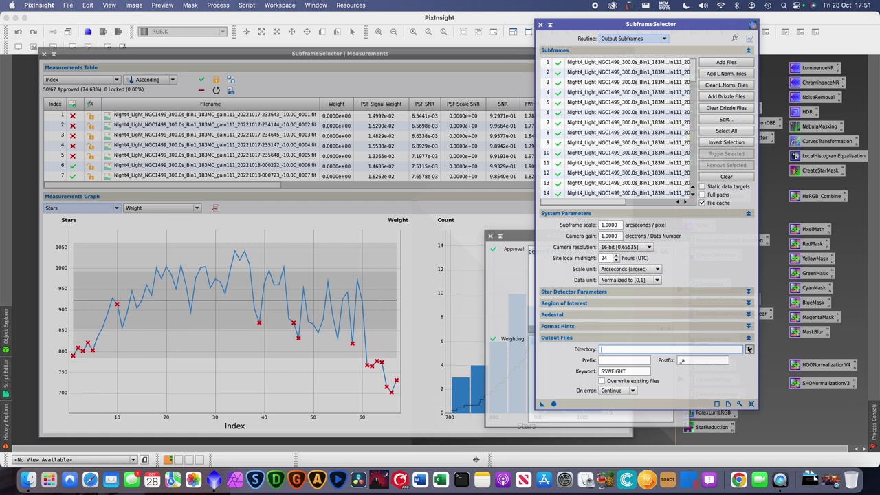
click(475, 59)
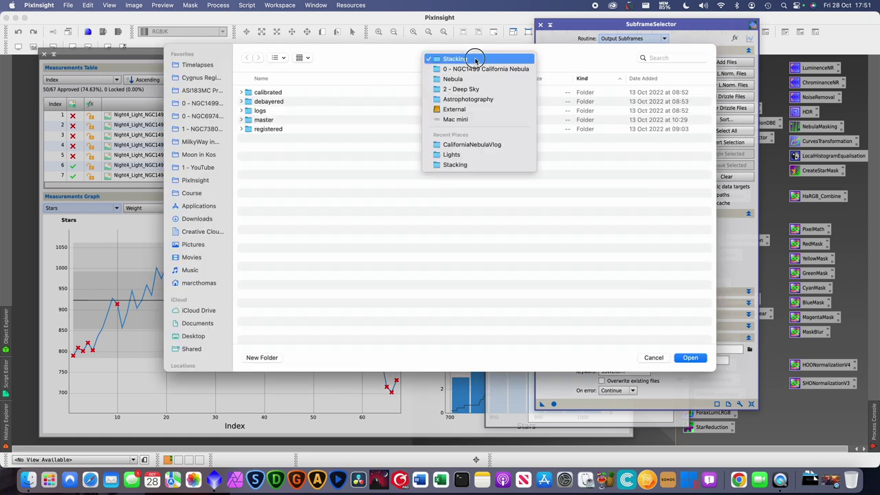
click(476, 69)
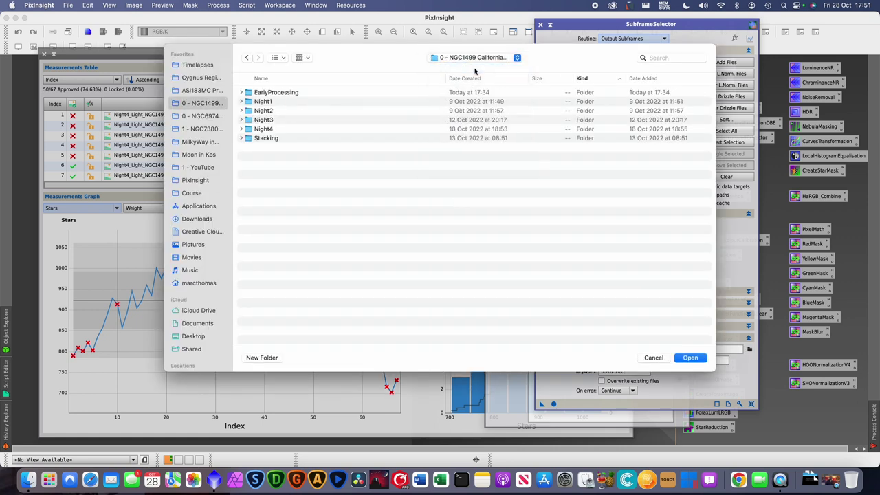
double_click(261, 129)
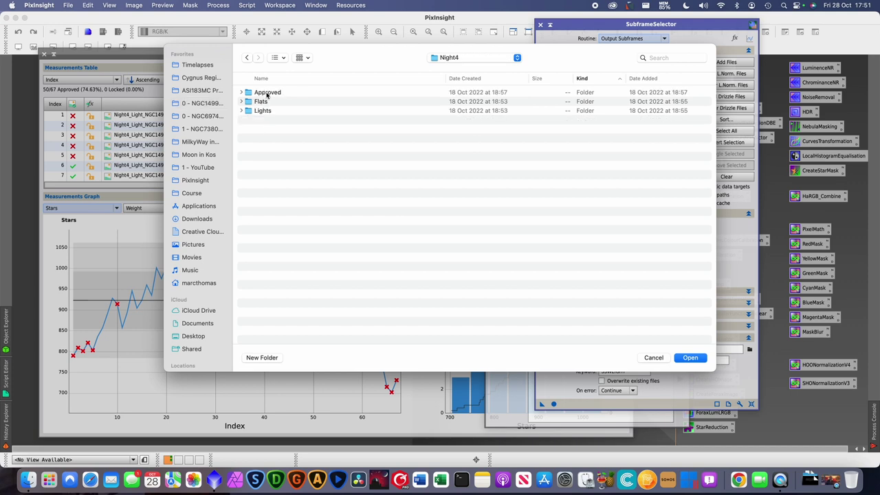
double_click(267, 96)
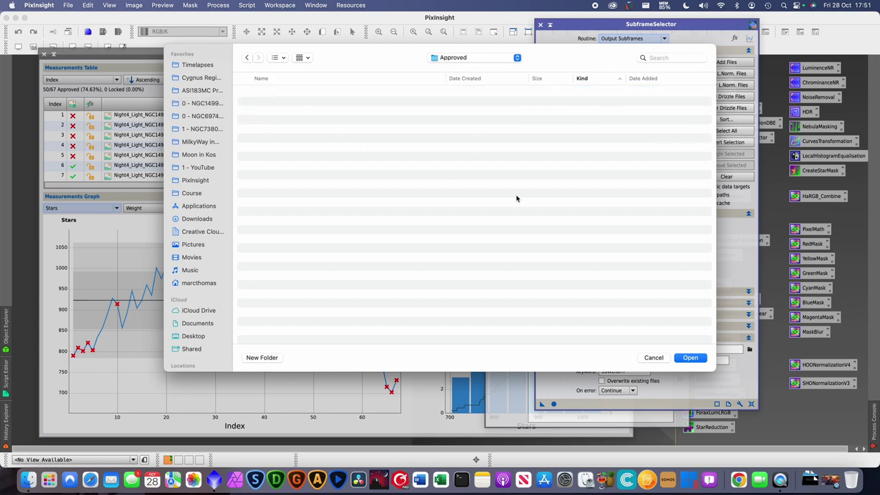
click(692, 359)
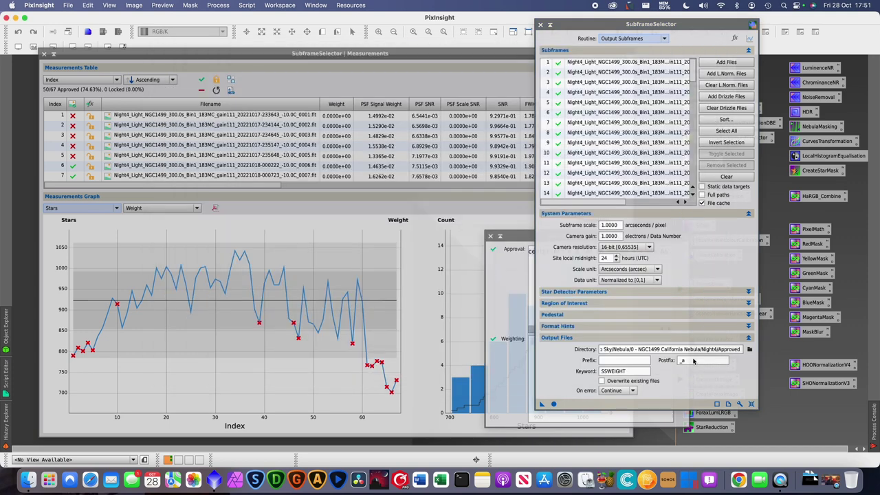
click(554, 406)
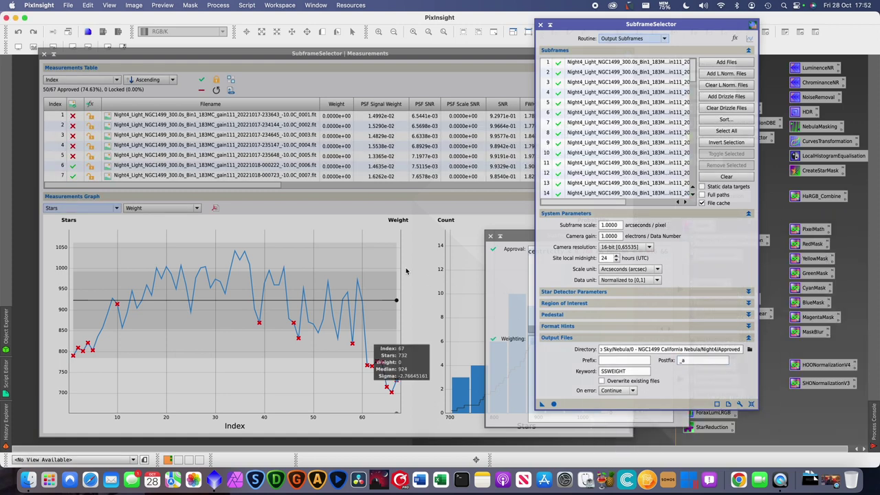
click(88, 208)
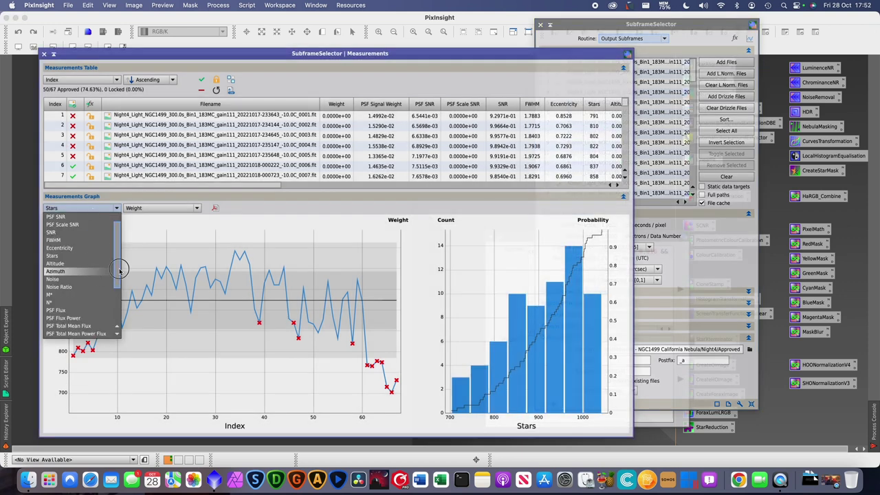
drag(120, 270, 114, 303)
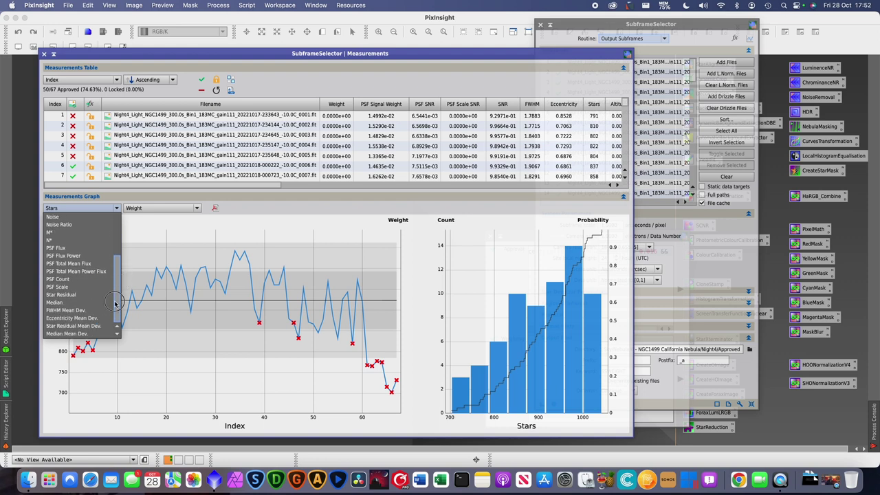
click(348, 207)
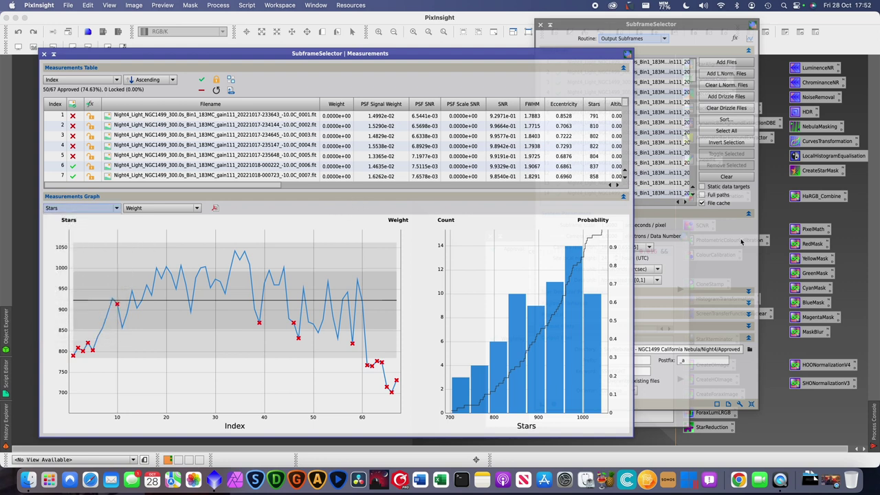
- Switch to Finder, close the CalifornianNebulaVlog window's view in favour of the project folder, and look through the files in Night4's Approved folder
click(28, 479)
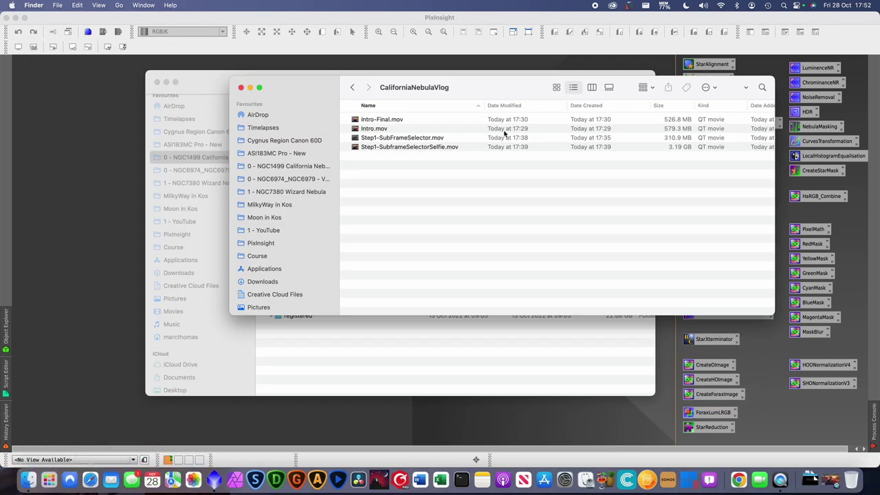
click(240, 88)
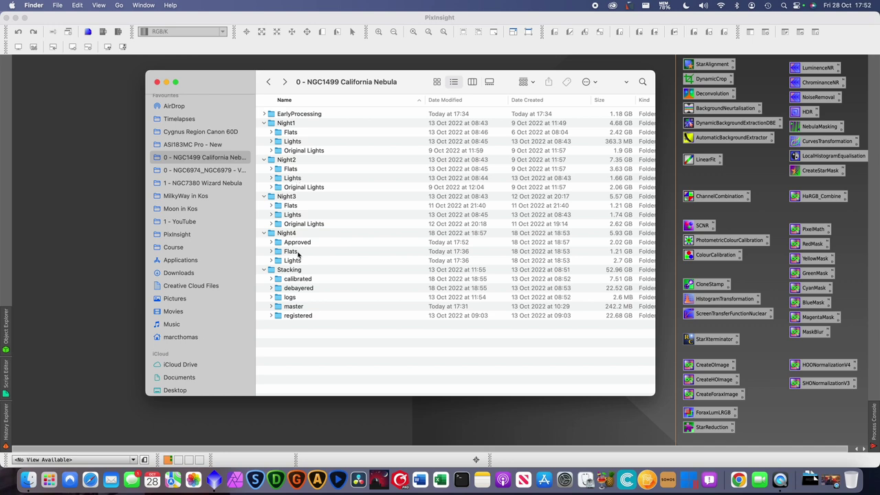
click(271, 241)
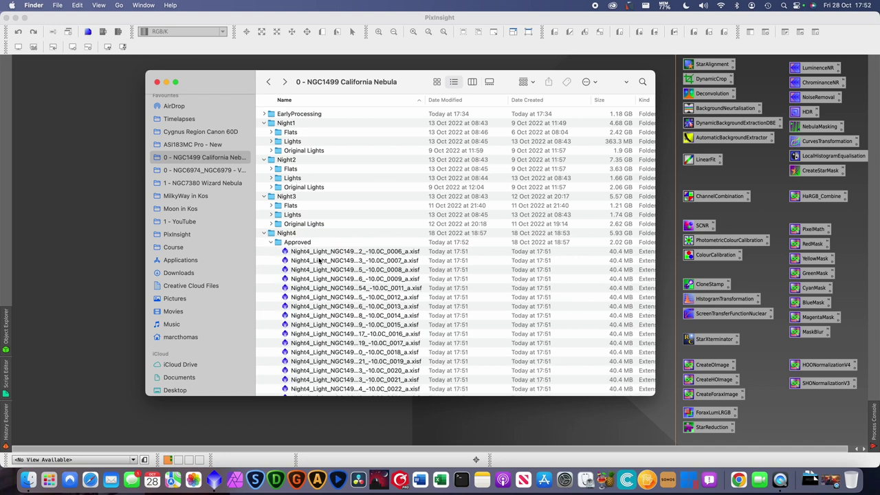
scroll(330, 255, down, 5)
scroll(329, 255, down, 10)
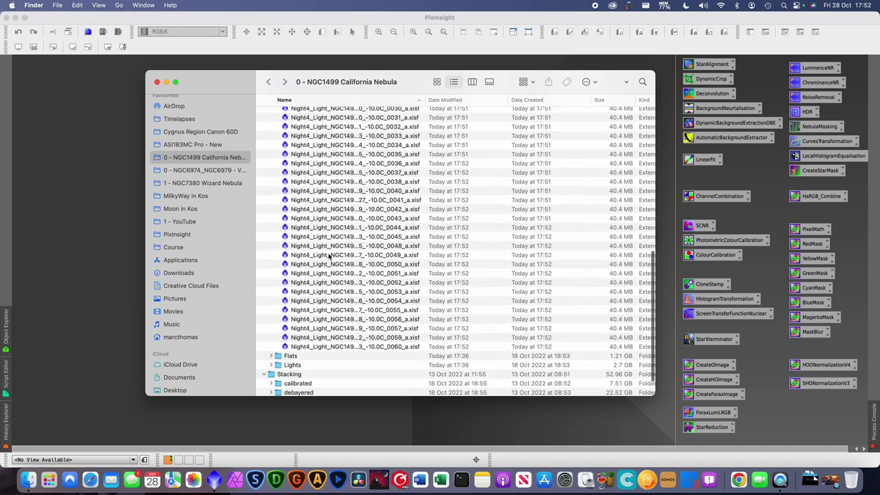
scroll(333, 258, up, 15)
- Check the folder information of Night4's Approved folder for its item count and close it
right_click(304, 243)
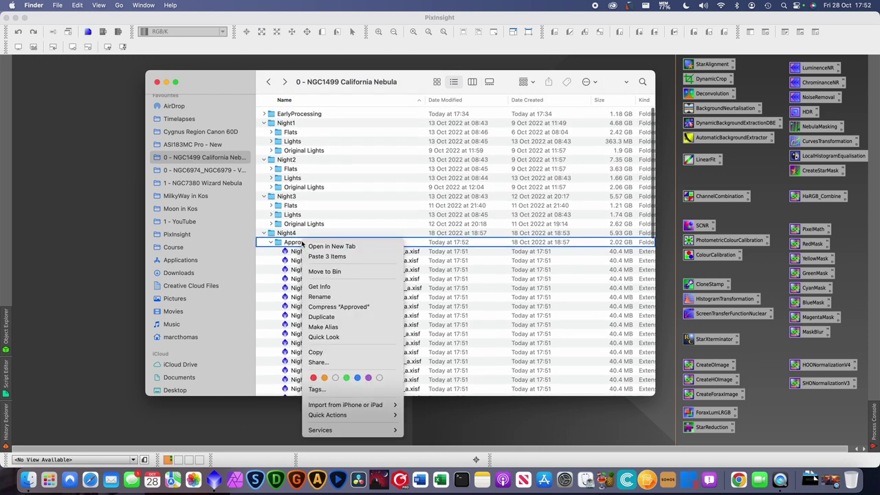
click(320, 286)
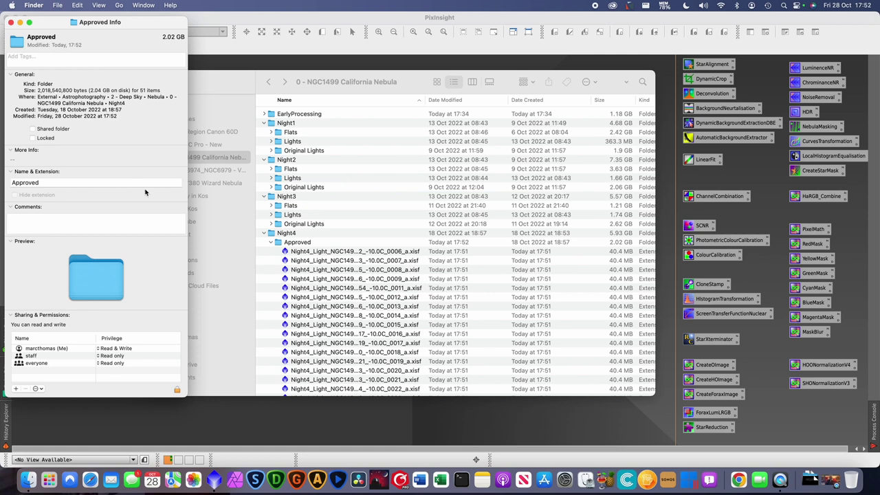
click(10, 23)
- Close the SubframeSelector Measurements window in PixInsight and switch back to the California Nebula project folder in Finder
click(114, 107)
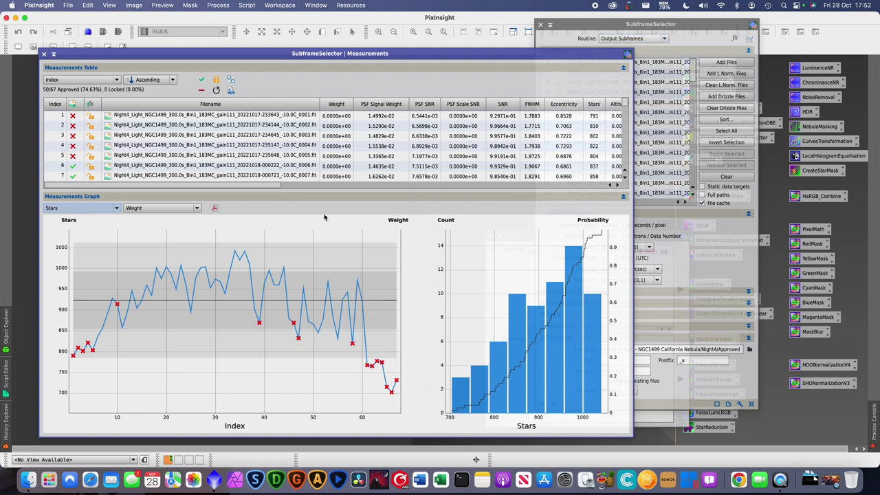
click(44, 54)
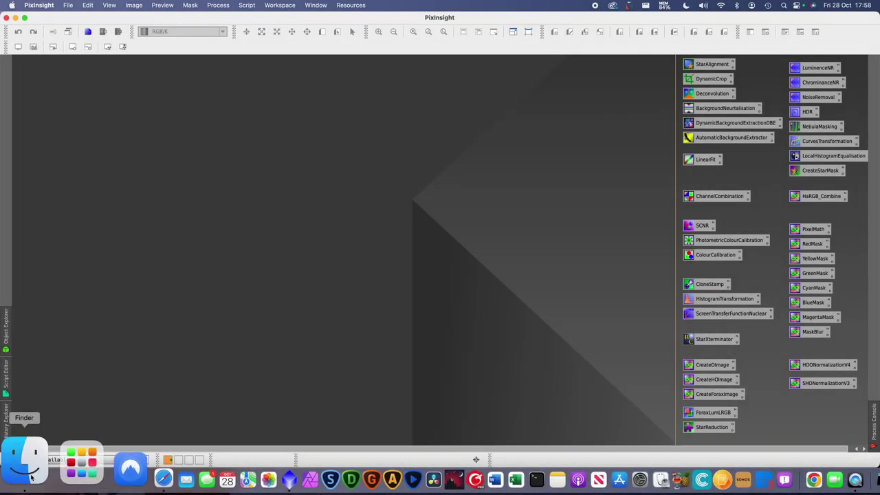
click(27, 480)
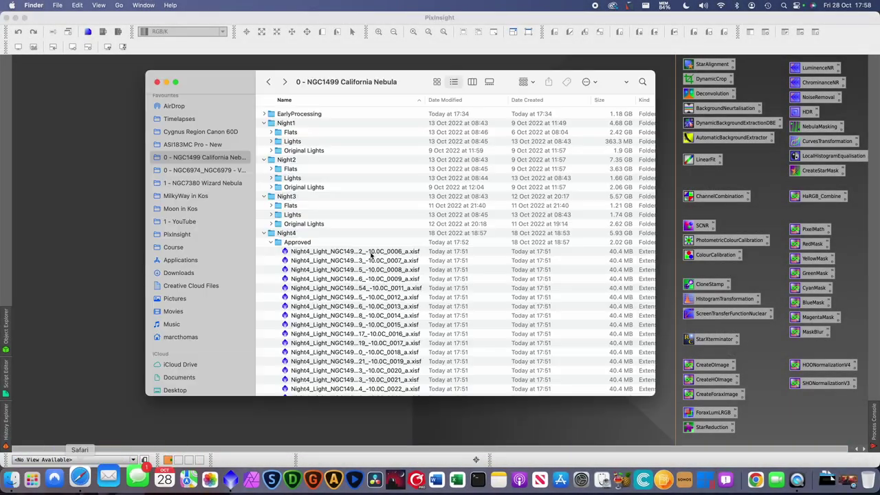
- Look through the approved Night4 light frames listed in the California Nebula project folder
click(296, 243)
scroll(303, 227, down, 3)
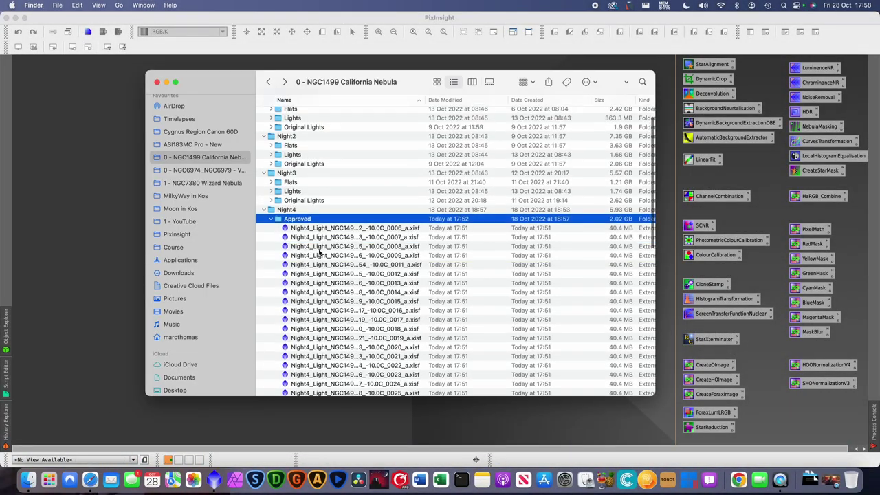
click(307, 213)
scroll(320, 238, down, 2)
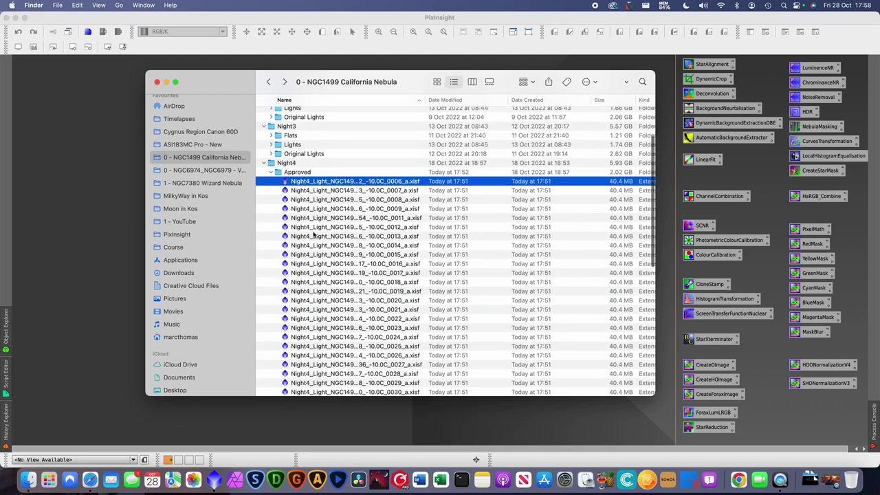
scroll(320, 245, down, 3)
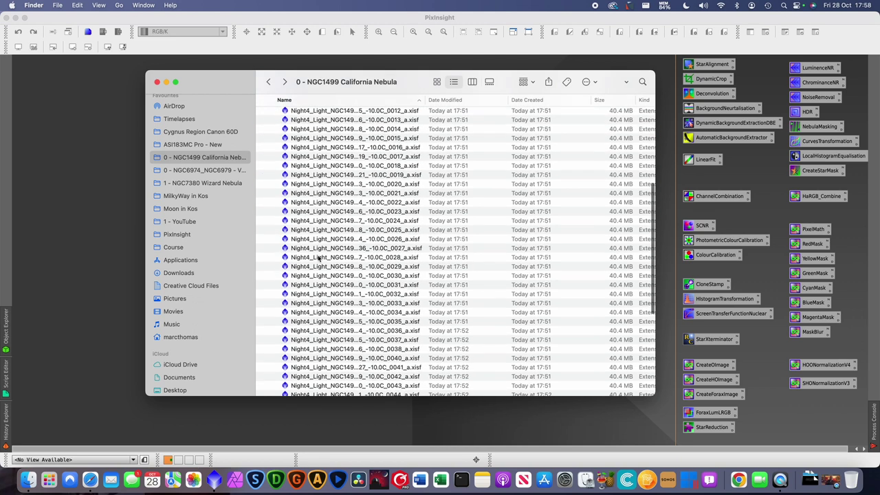
scroll(321, 249, up, 6)
- Switch to PixInsight, launch the WeightedBatchPreprocessing script and reposition its window on the workspace
click(92, 184)
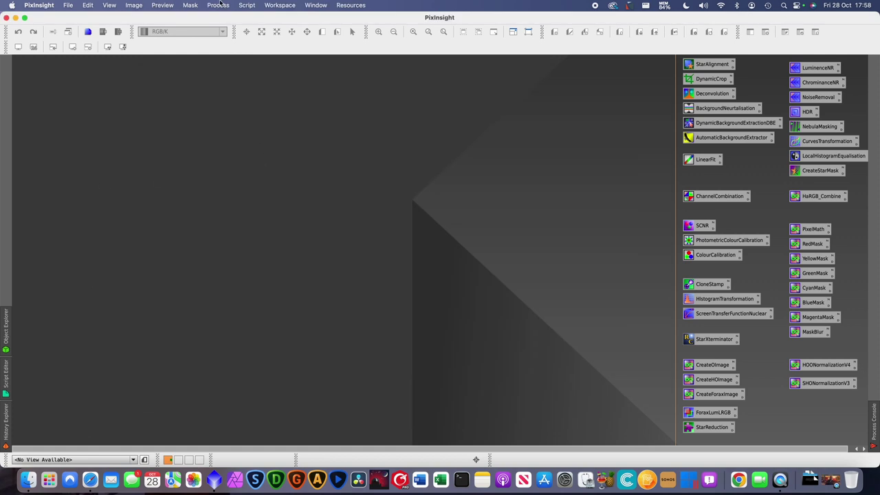
click(247, 4)
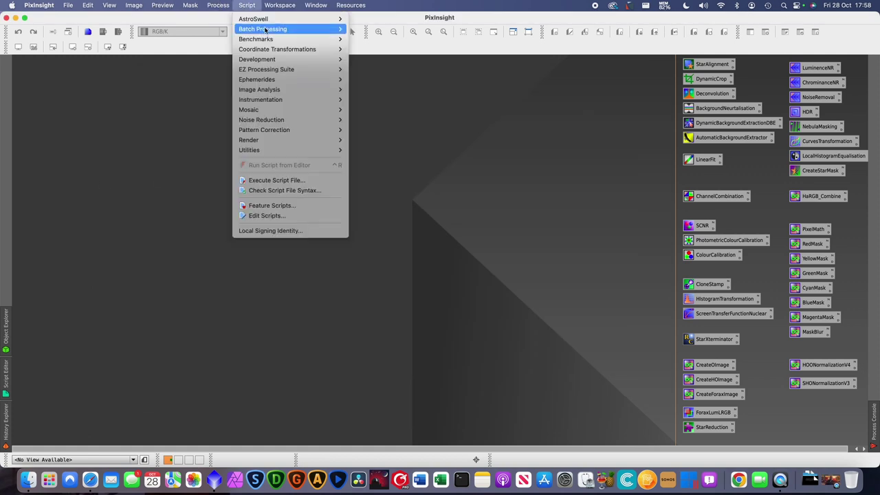
mouse_move(265, 30)
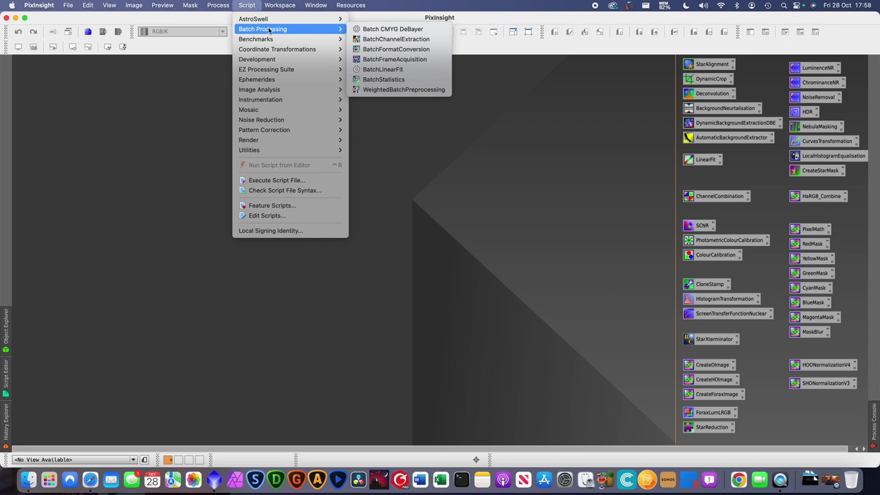
click(405, 90)
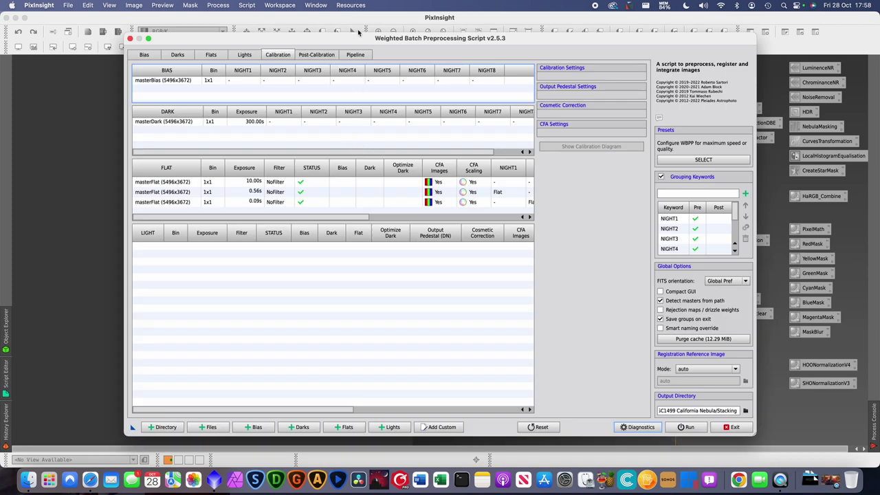
drag(359, 36, 335, 28)
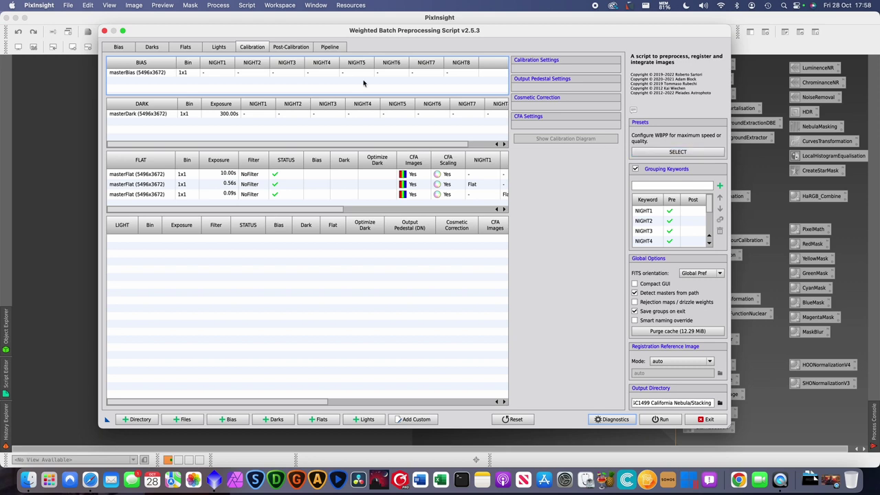
- Review which bias, dark, flat and light files are already loaded in the Weighted Batch Preprocessing script
click(119, 48)
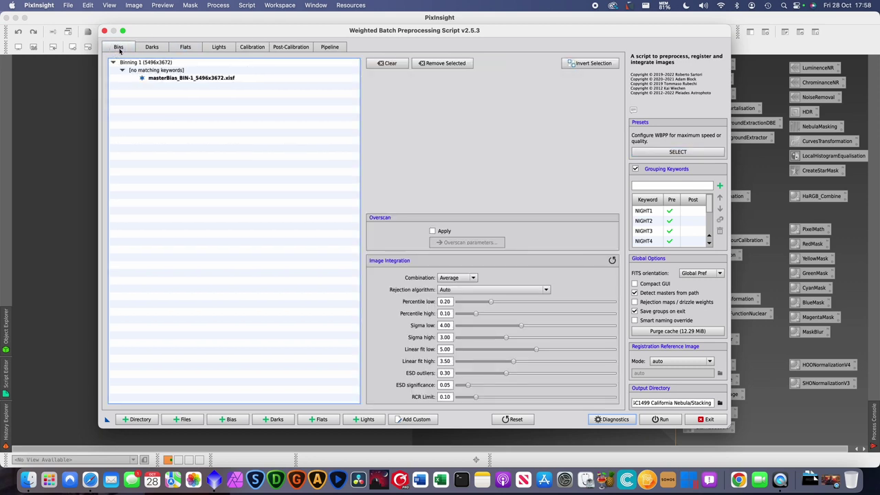
click(157, 48)
click(219, 46)
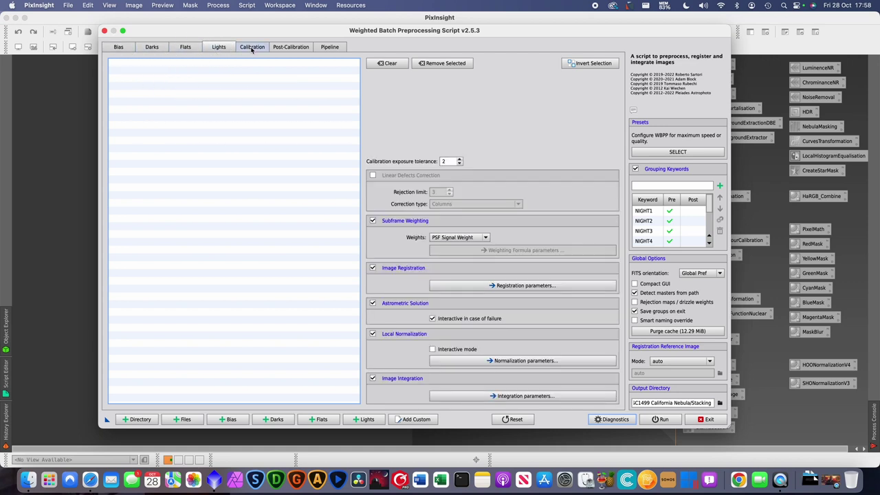
click(150, 47)
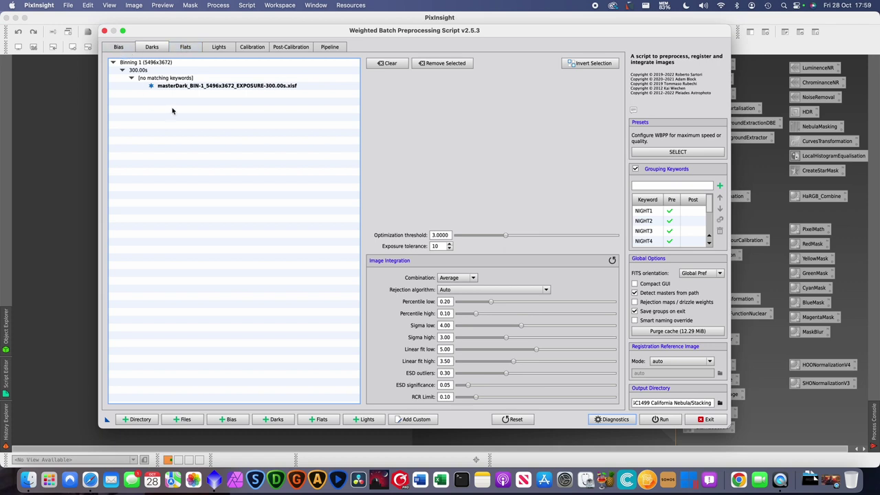
click(118, 46)
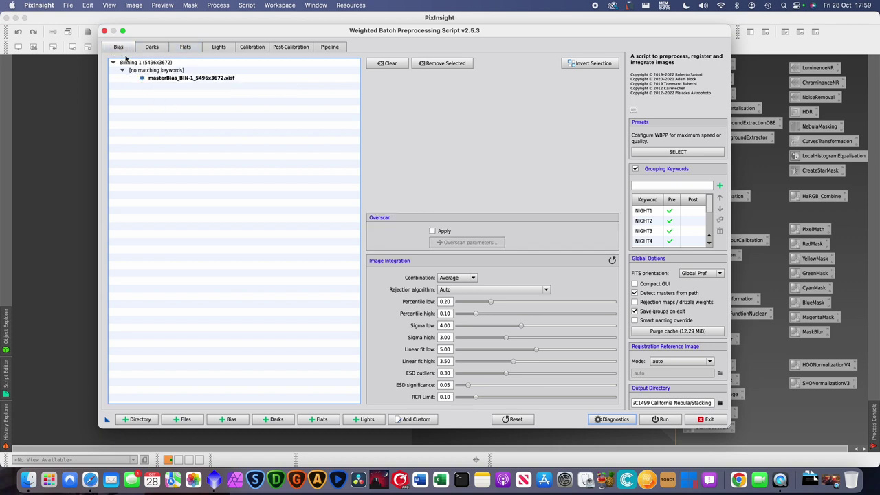
click(187, 79)
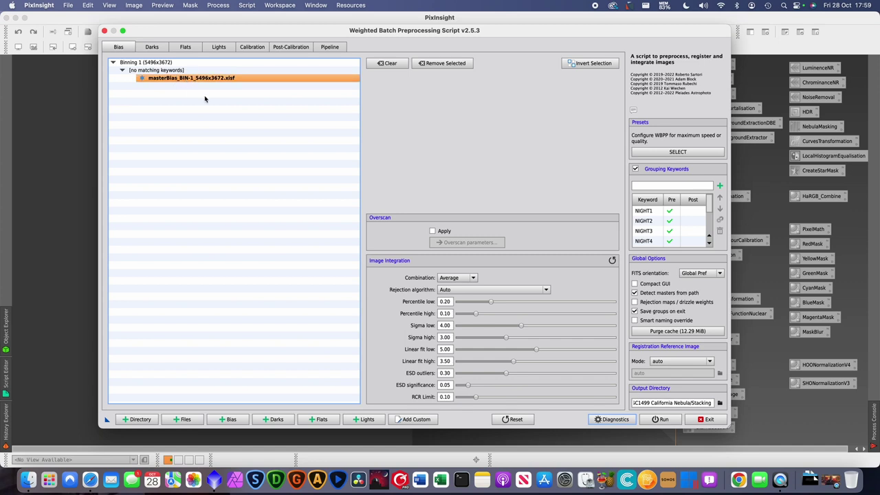
click(152, 46)
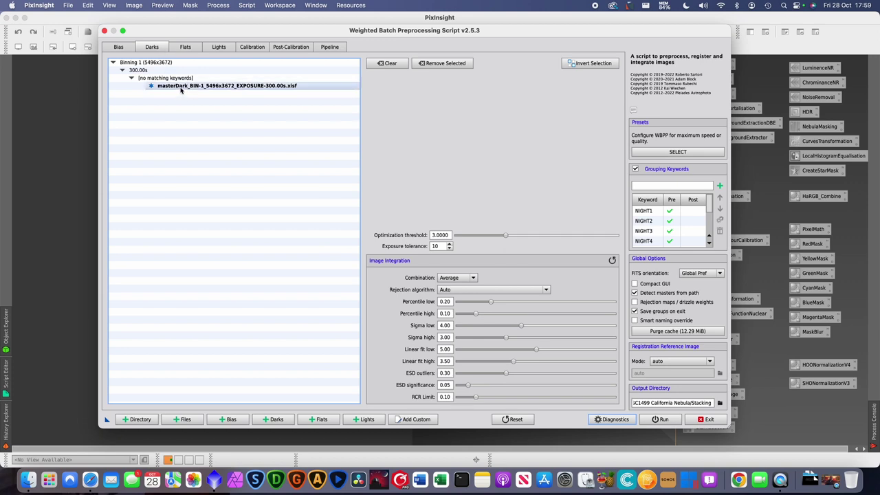
click(185, 48)
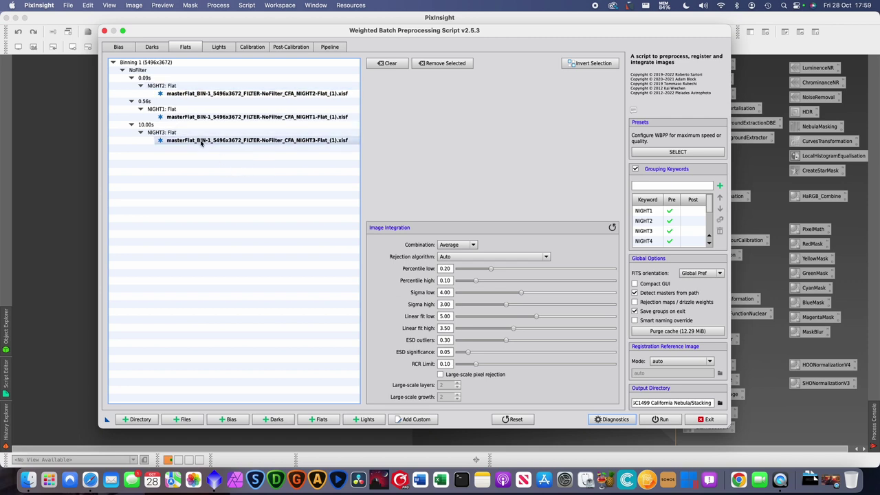
- Add all the Night4 flat frames from the California Nebula project's Night4 Flats folder to the preprocessing script
click(323, 421)
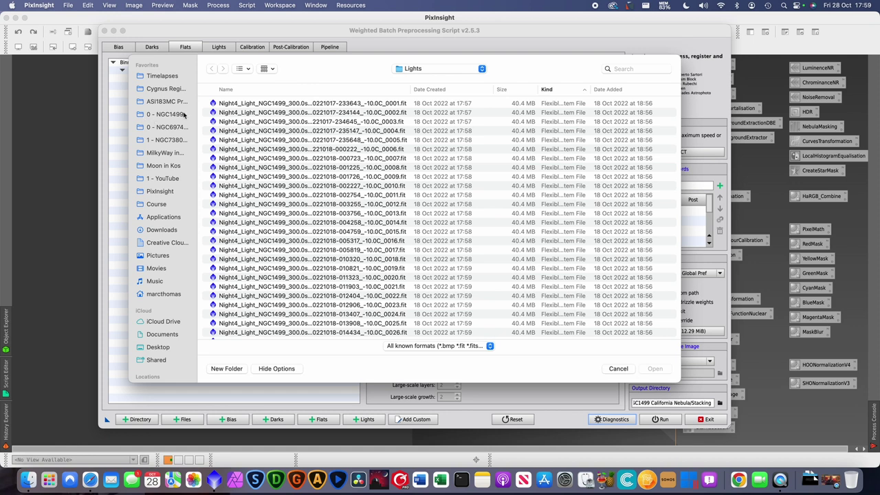
click(163, 114)
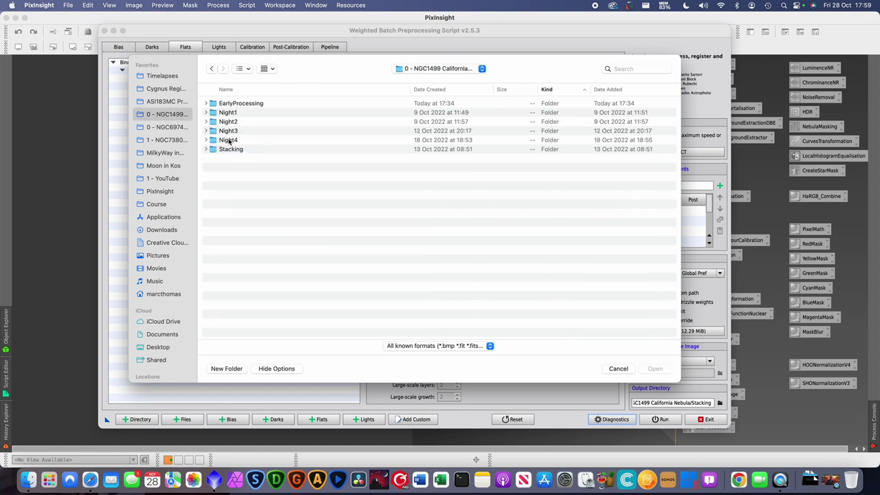
double_click(228, 140)
double_click(225, 113)
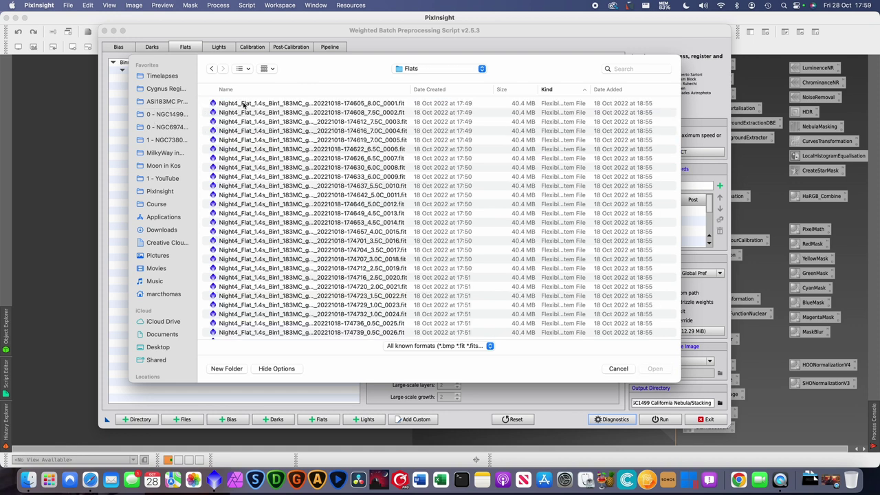
click(313, 103)
scroll(317, 264, down, 3)
shift+click(261, 330)
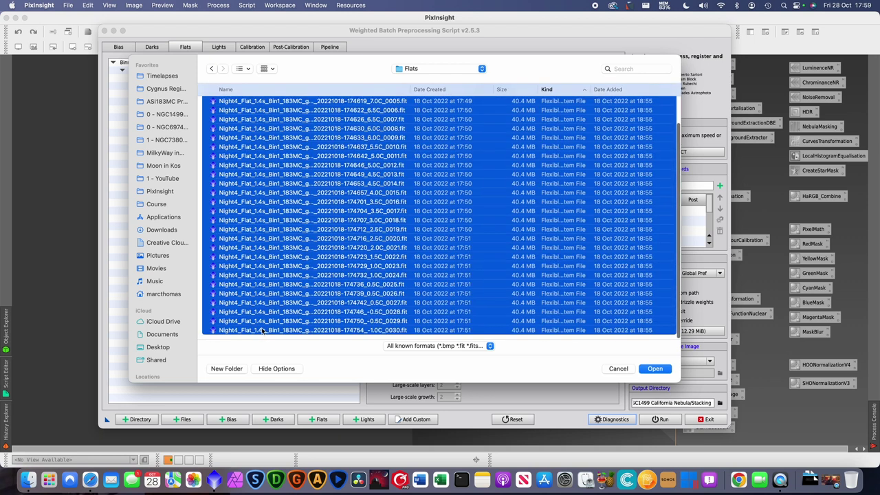
click(655, 369)
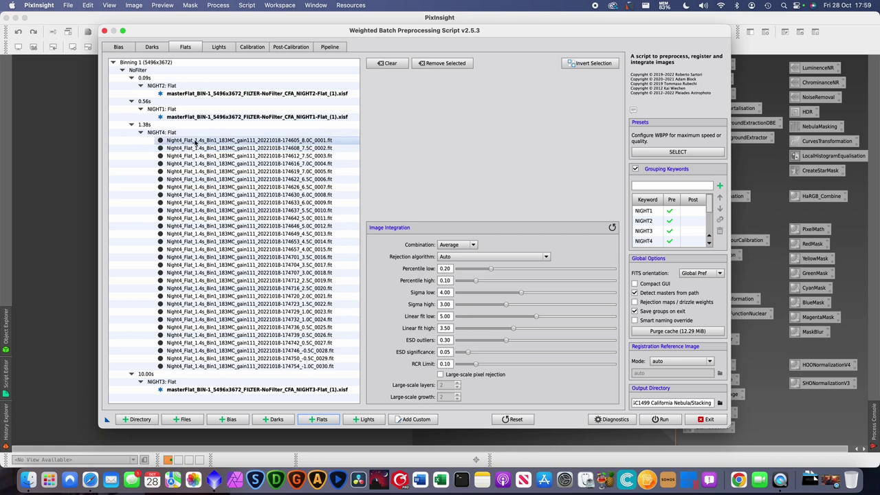
- Check the Night4 flats against the list of grouping keywords and collapse the NIGHT4 flat group
click(179, 143)
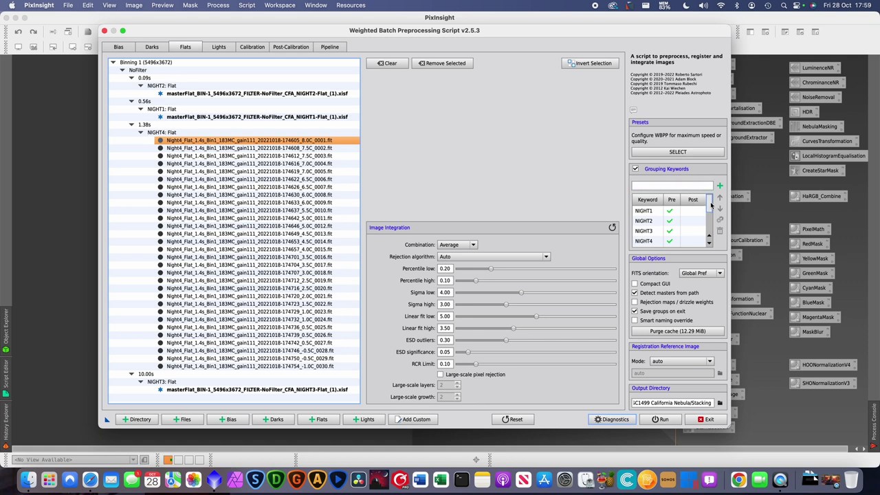
drag(710, 204, 708, 228)
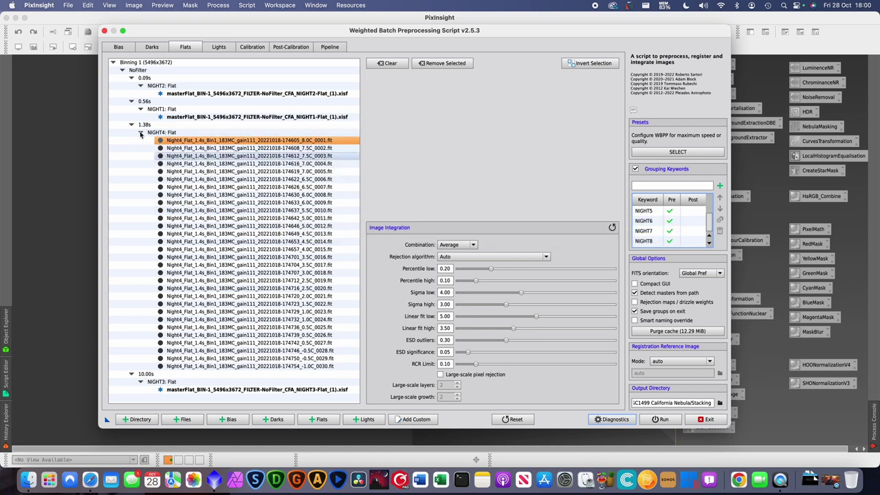
click(140, 133)
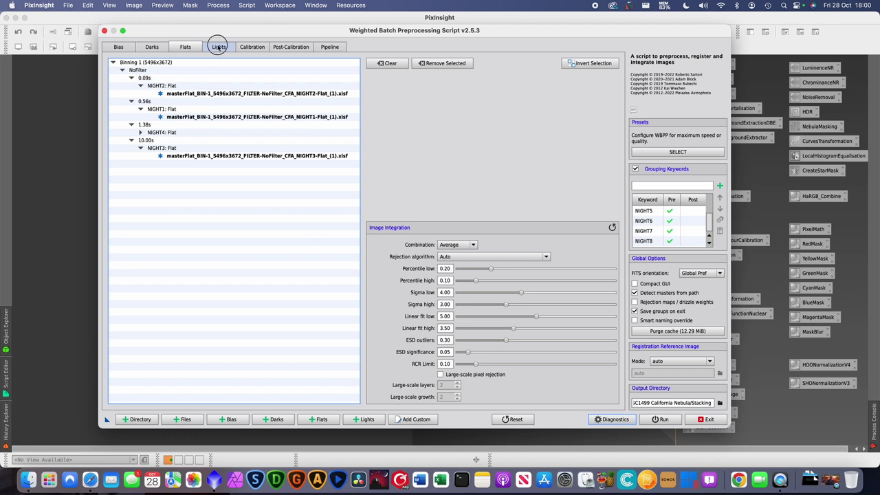
- Add all the Night1 light frames from the California Nebula project's Night1 Lights folder to the preprocessing script
click(218, 46)
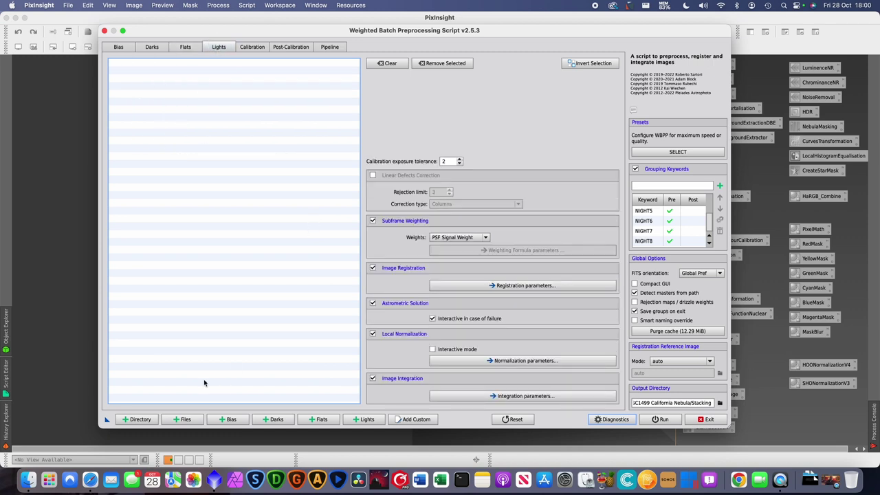
click(367, 419)
click(419, 76)
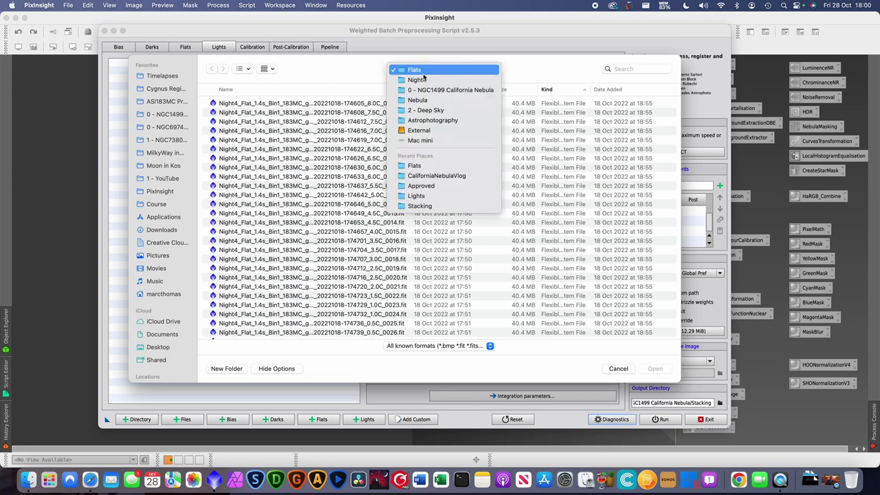
click(439, 87)
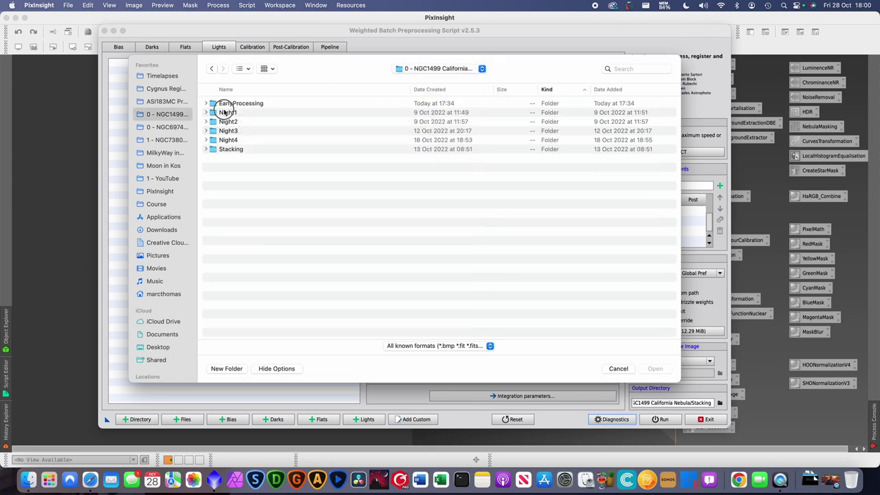
double_click(227, 112)
double_click(229, 112)
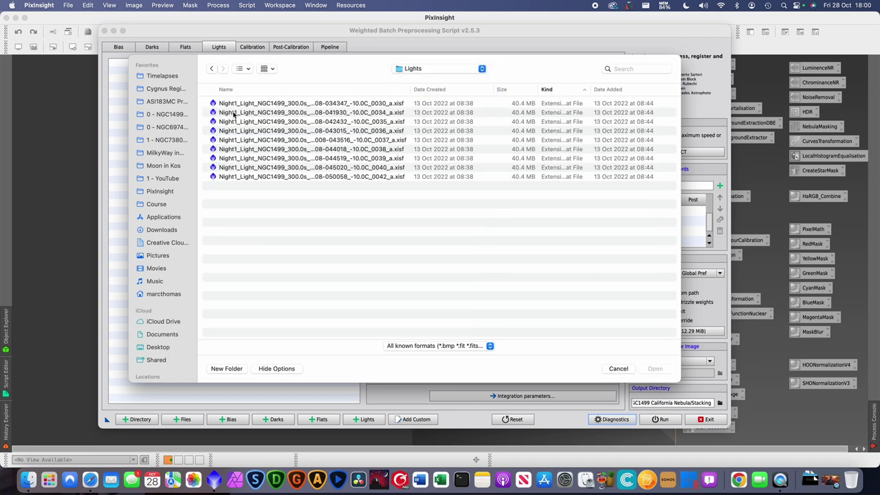
click(244, 105)
shift+click(253, 177)
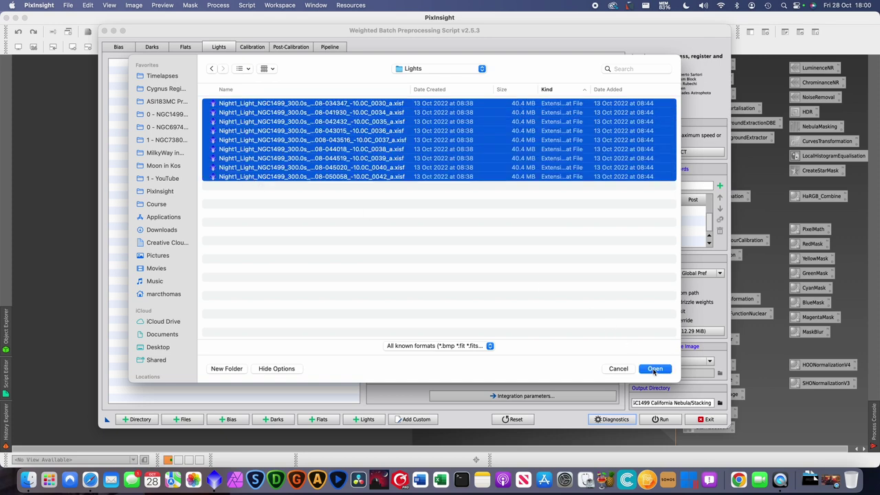
click(655, 368)
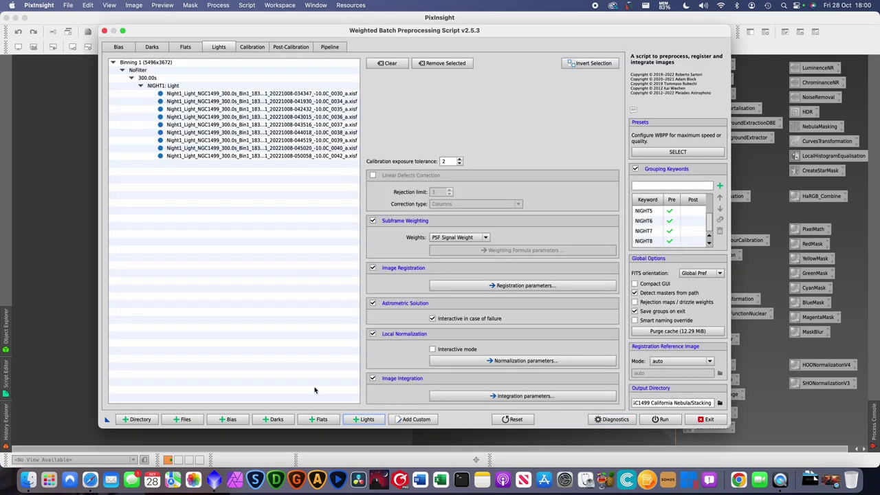
- Add all the Night2 light frames from the project's Night2 Lights folder to the preprocessing script
click(364, 419)
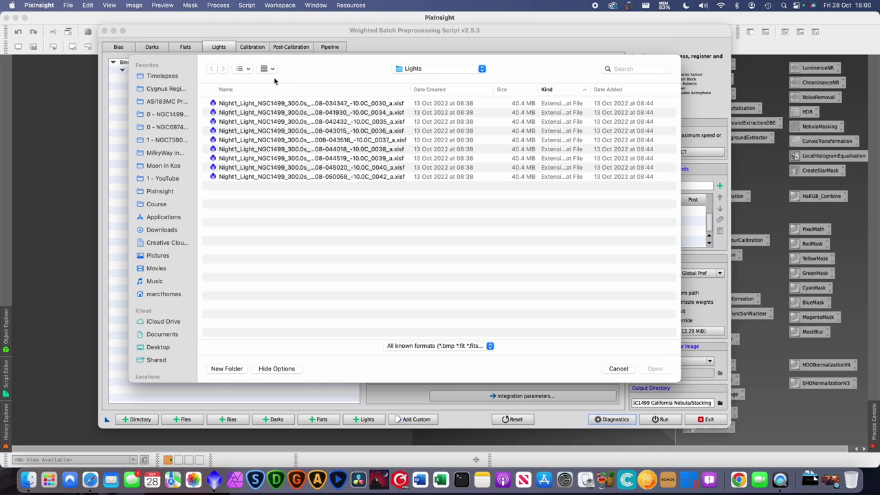
click(445, 73)
click(428, 81)
click(426, 70)
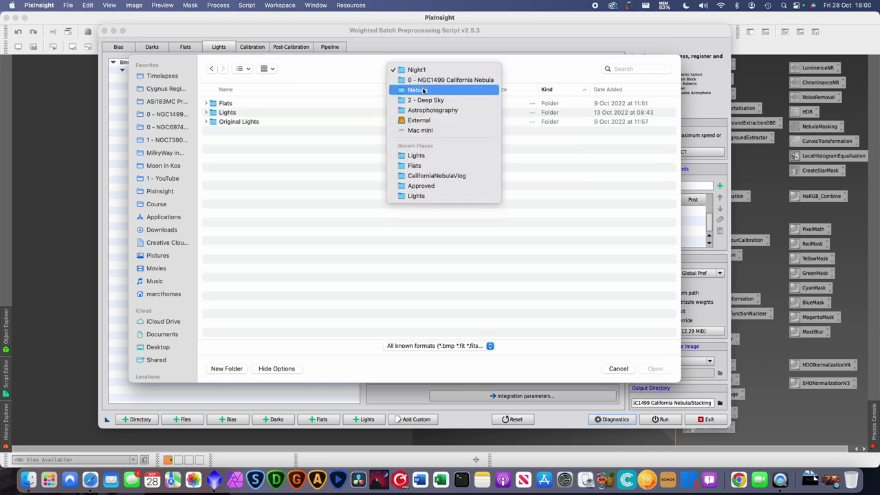
click(433, 80)
double_click(227, 122)
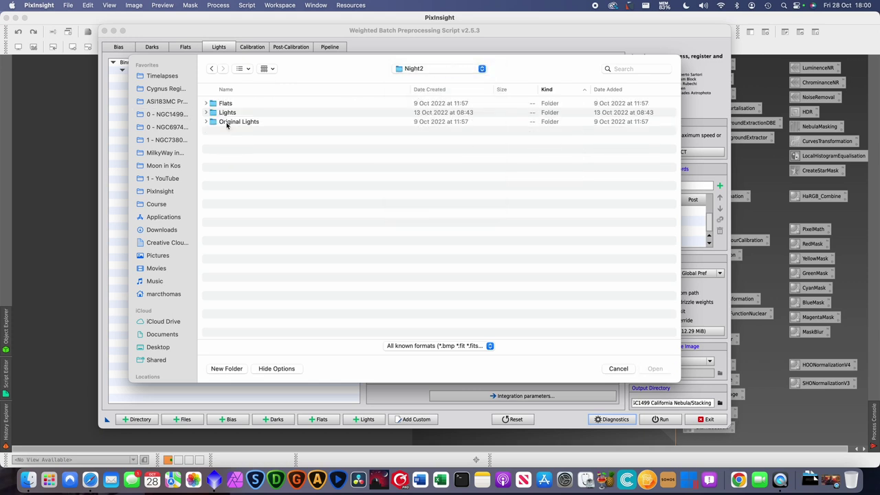
click(222, 113)
double_click(215, 114)
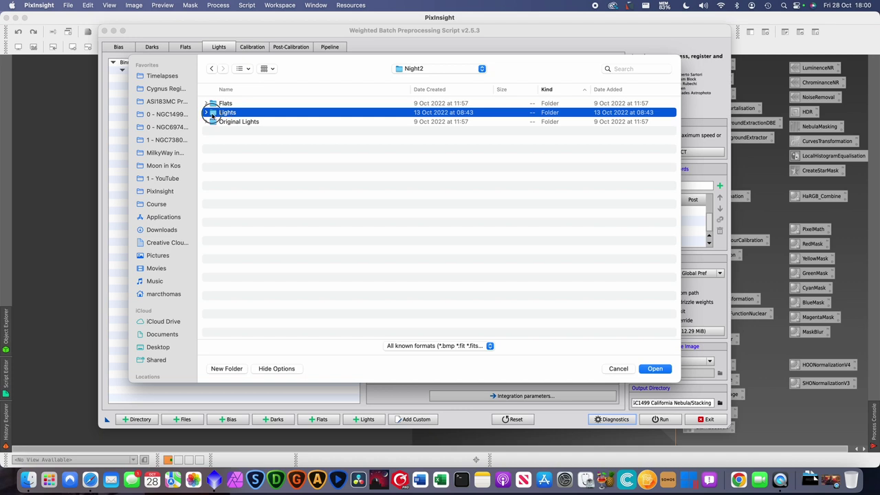
scroll(294, 236, down, 5)
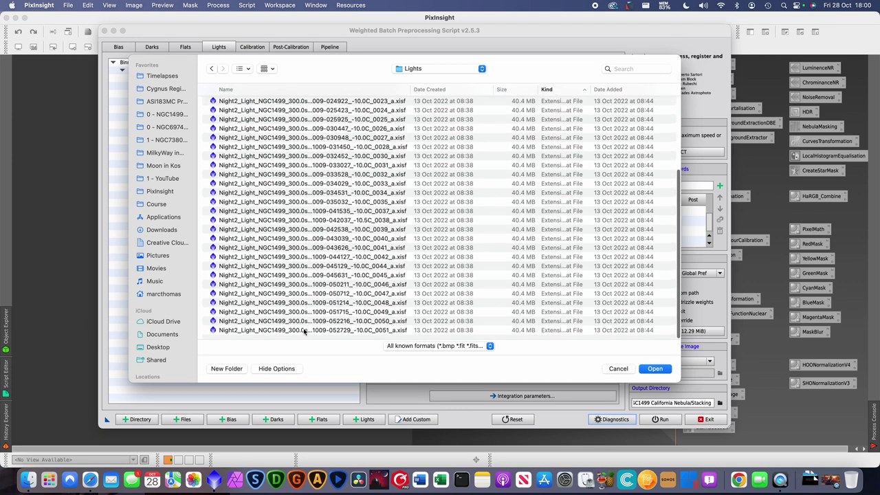
key(super+a)
click(654, 369)
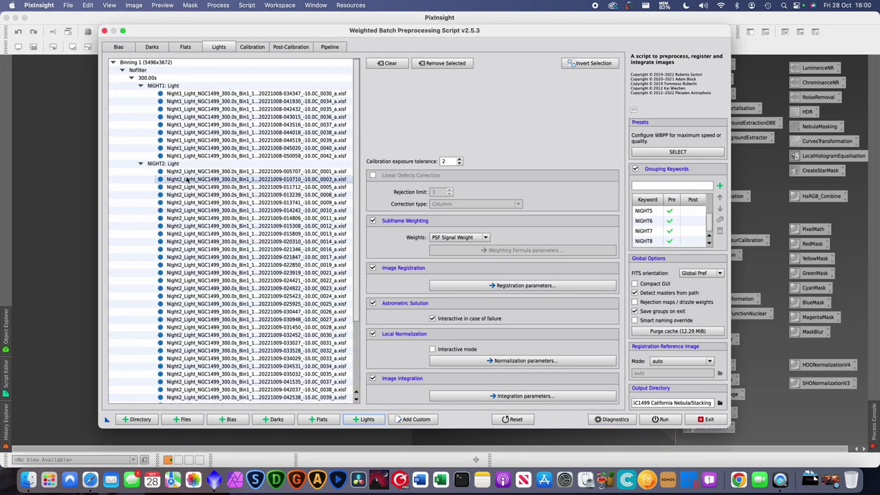
scroll(206, 309, down, 5)
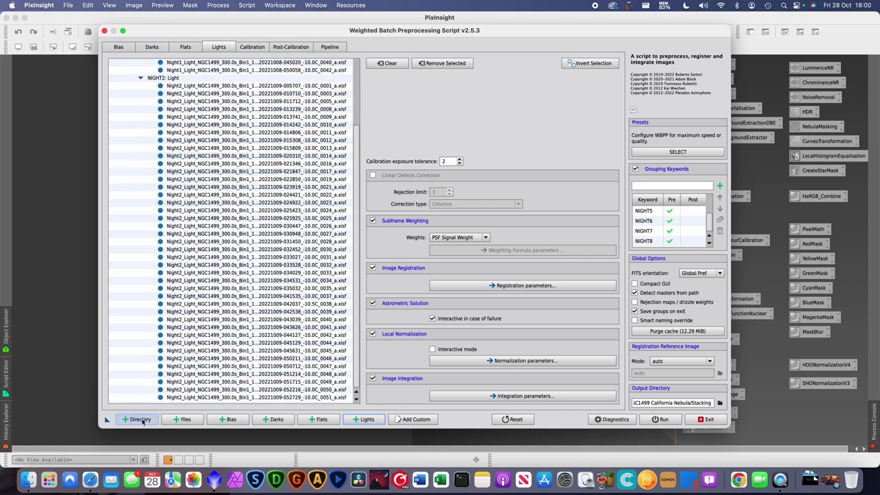
click(140, 421)
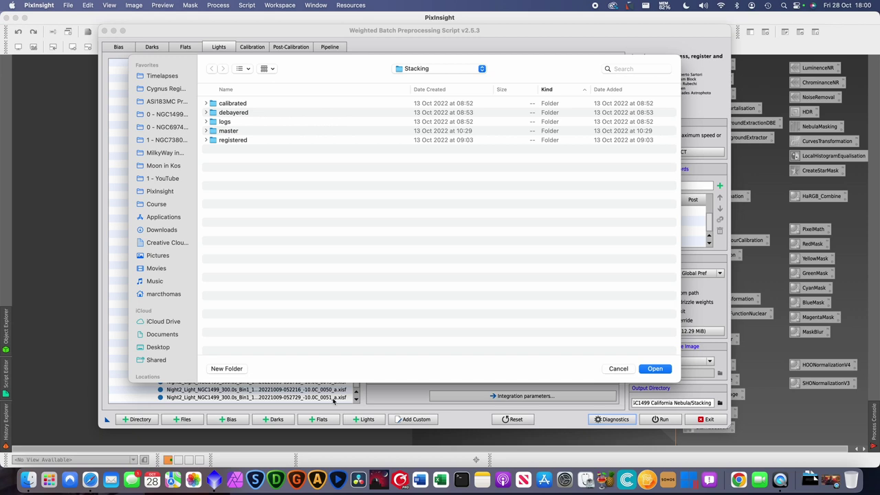
click(619, 369)
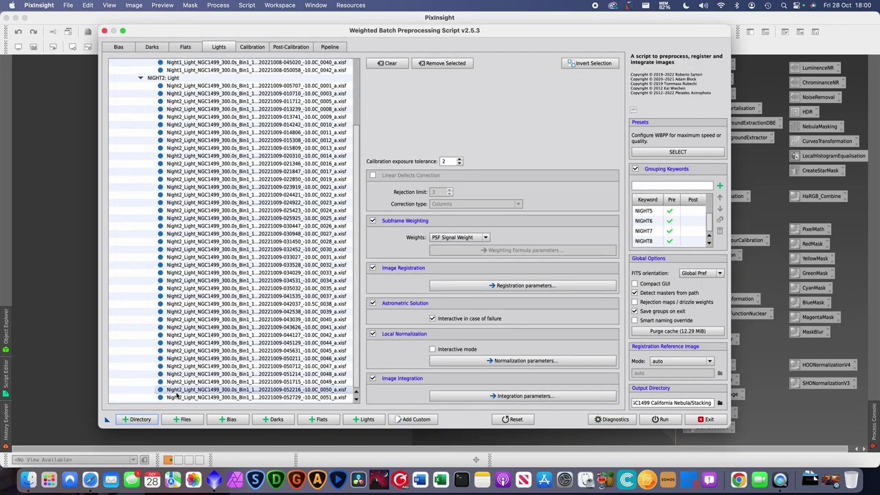
- Add all the Night3 light frames from the California Nebula project's Night3 Lights folder to the preprocessing script
click(364, 421)
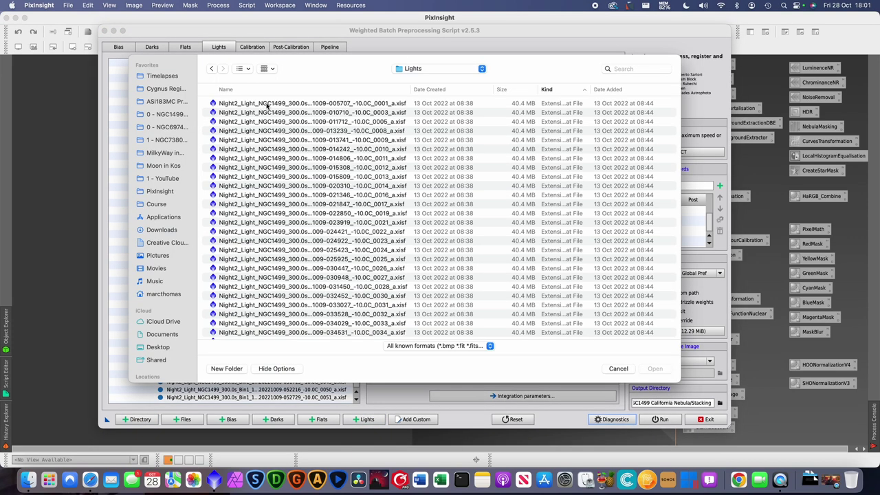
click(428, 68)
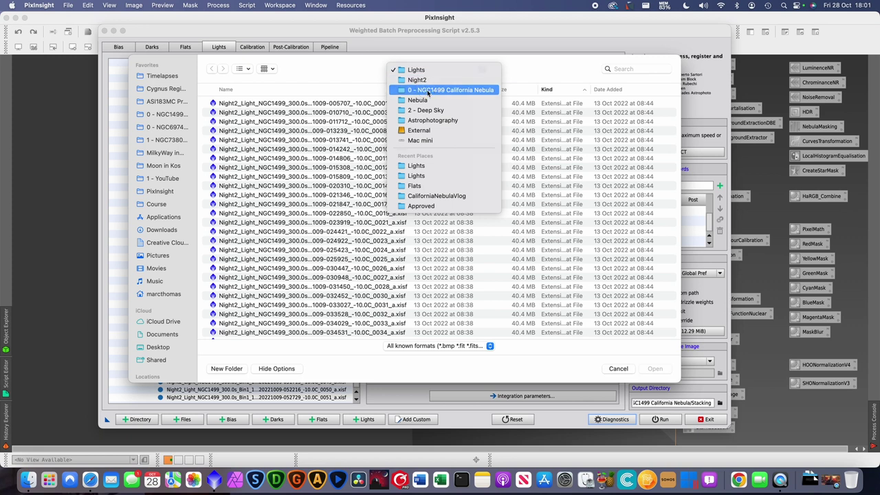
click(428, 89)
double_click(231, 131)
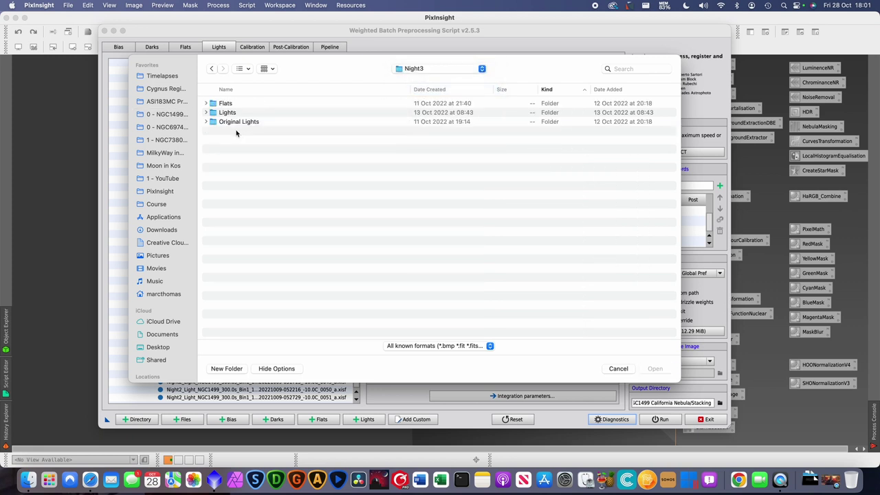
click(232, 114)
double_click(230, 113)
scroll(294, 236, down, 10)
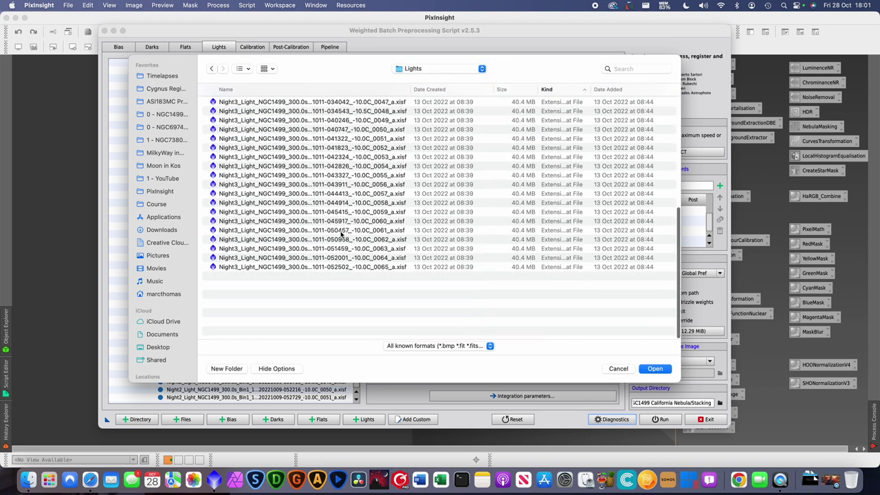
key(super+a)
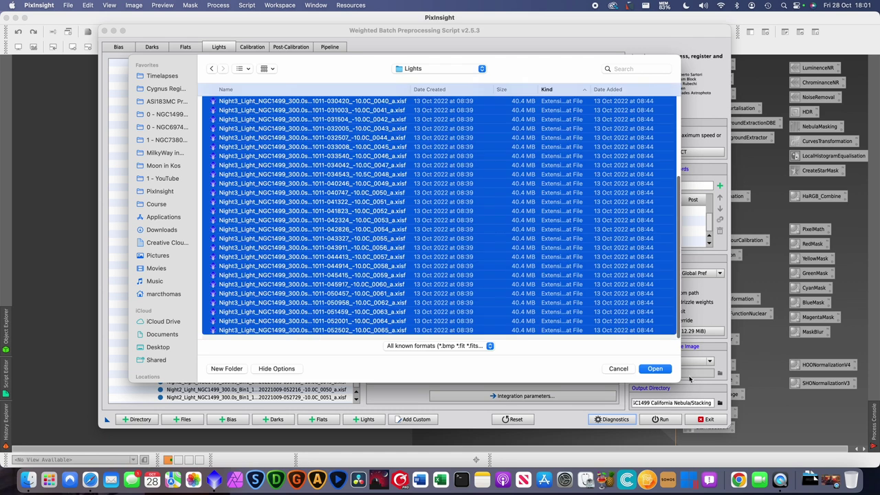
click(658, 371)
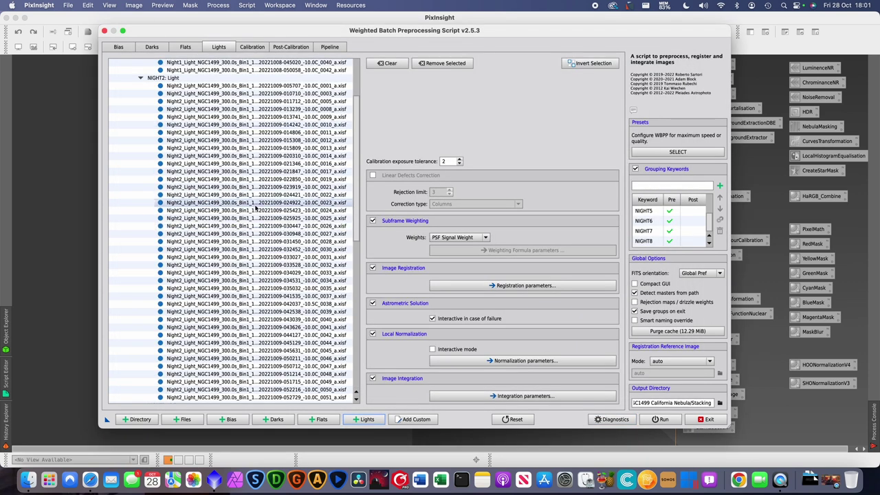
scroll(256, 206, down, 10)
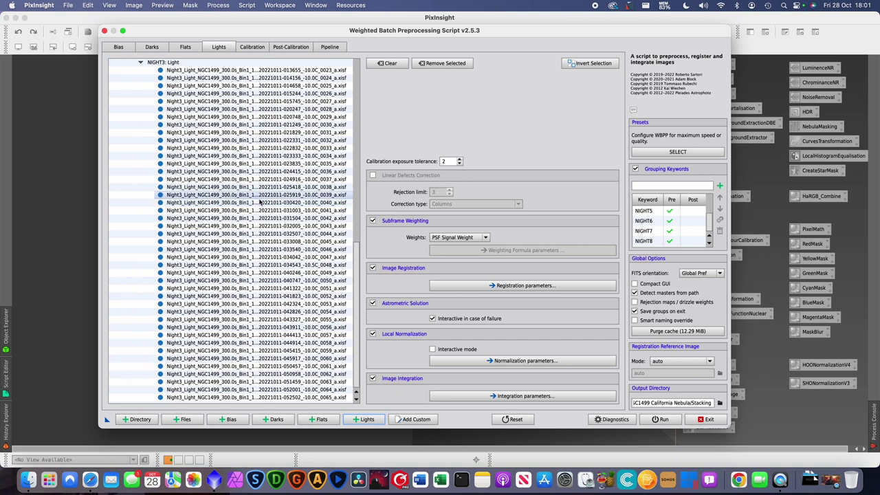
- Add all the Night4 light frames from the California Nebula project's Night4 Approved folder to the preprocessing script
click(365, 418)
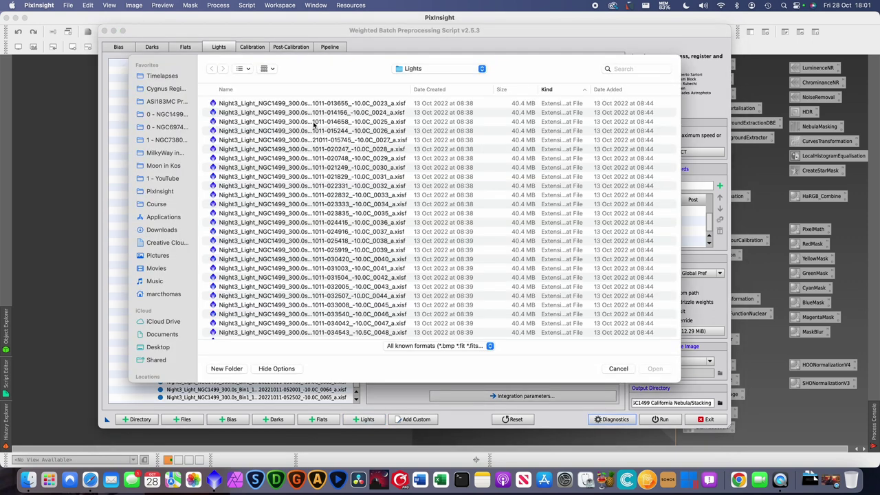
click(416, 68)
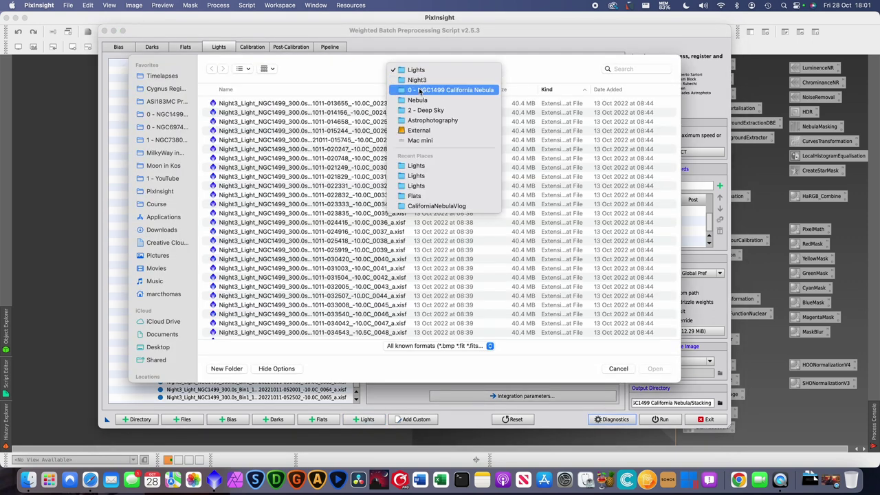
click(419, 90)
double_click(226, 140)
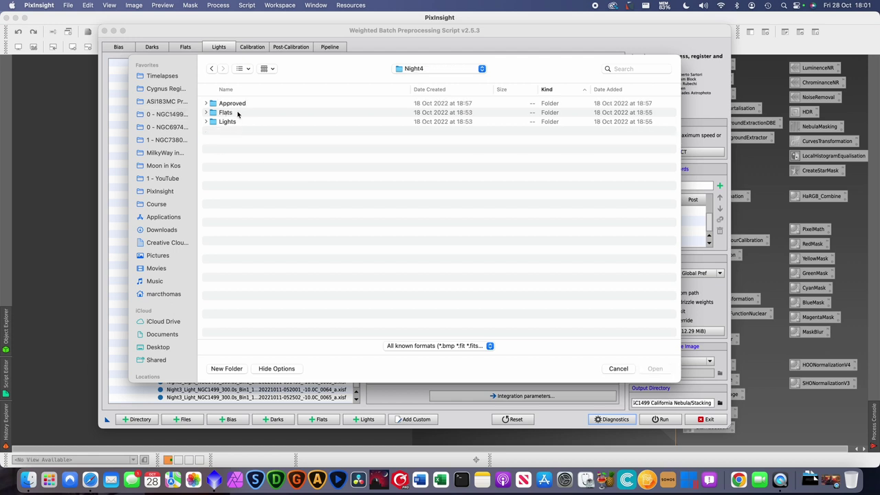
click(228, 104)
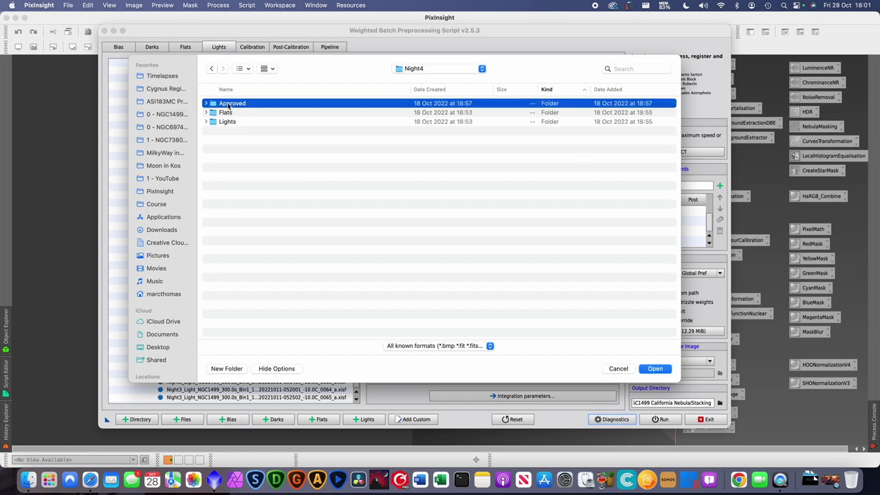
double_click(229, 105)
click(256, 104)
scroll(337, 220, down, 10)
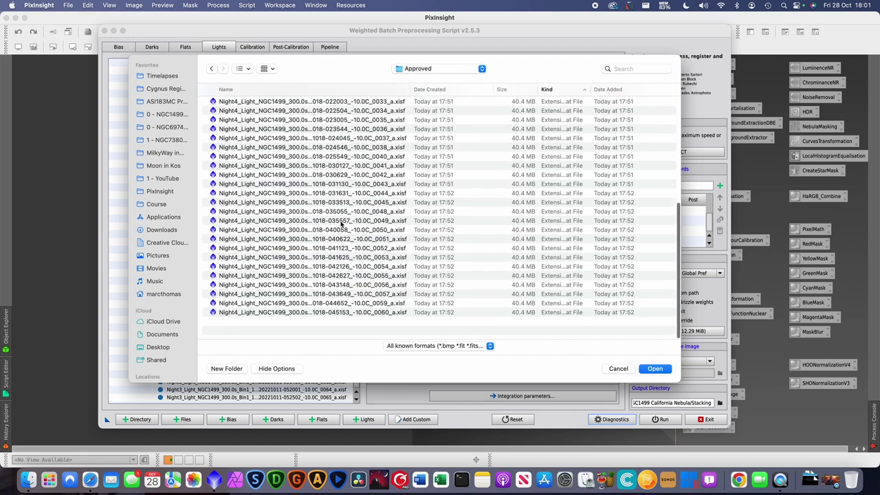
shift+click(328, 331)
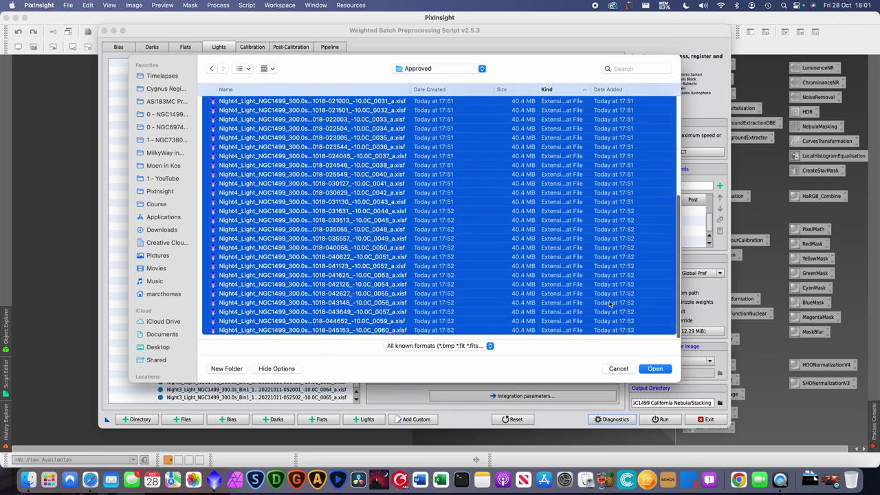
click(655, 369)
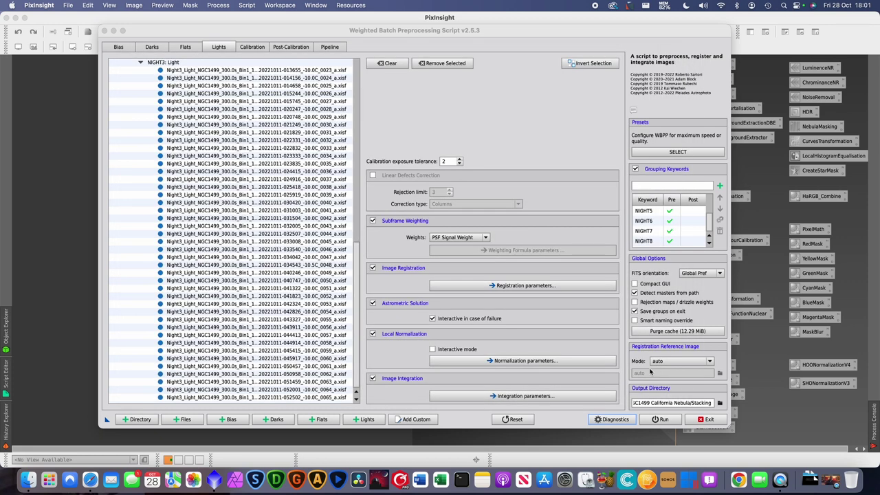
drag(358, 228, 351, 351)
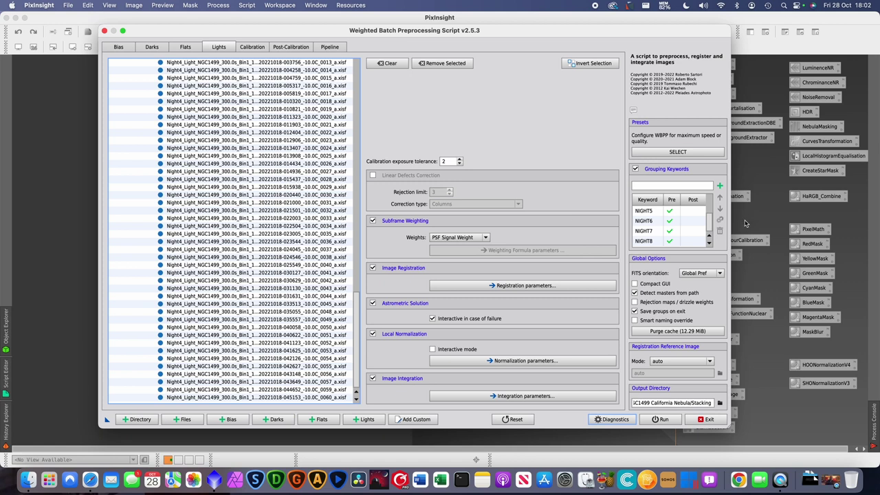
- Check the grouping keywords from NIGHT1 onward and apply the Maximum quality preset
drag(709, 227, 712, 203)
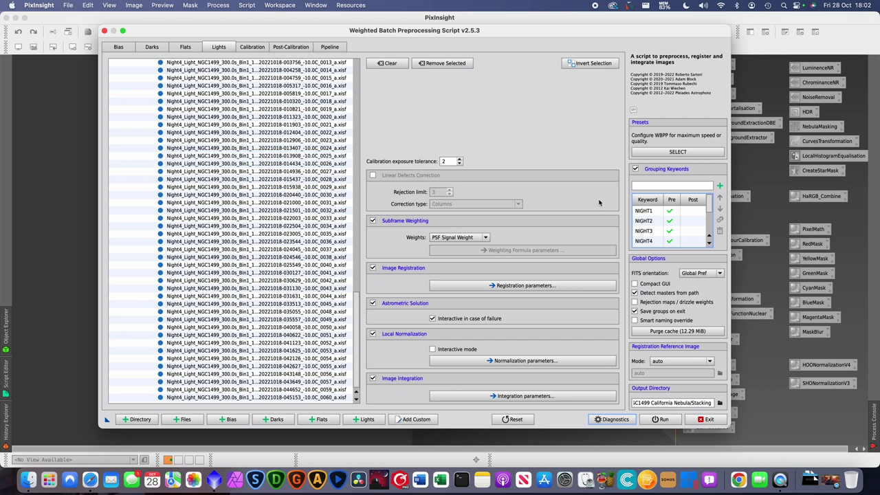
click(671, 151)
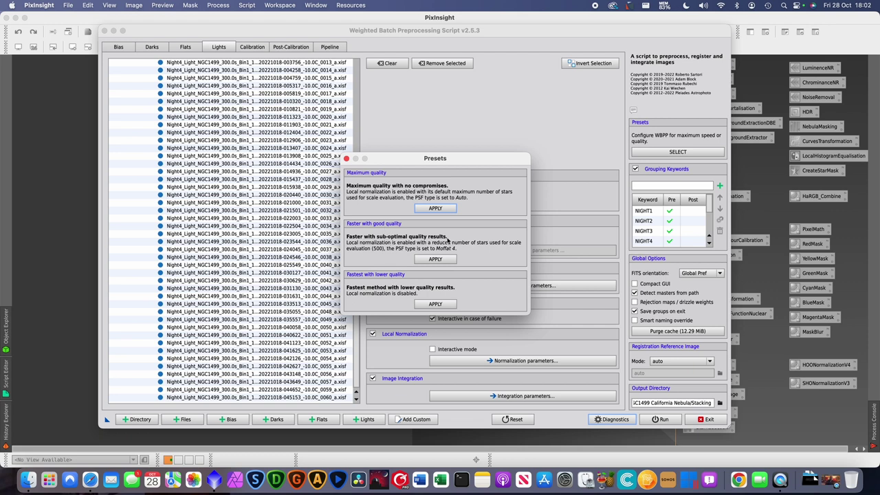
click(435, 208)
click(439, 209)
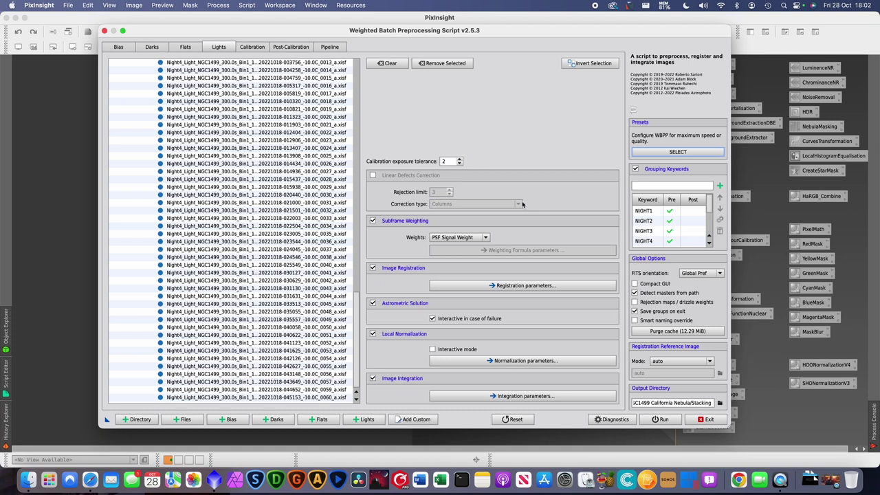
- Review the calibration setup of the flats, including the night keyword assigned to each flat group
click(253, 47)
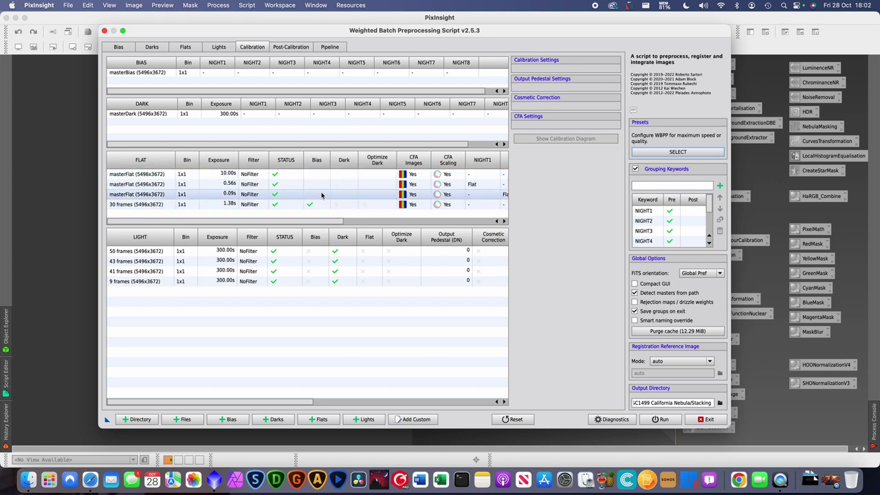
click(282, 177)
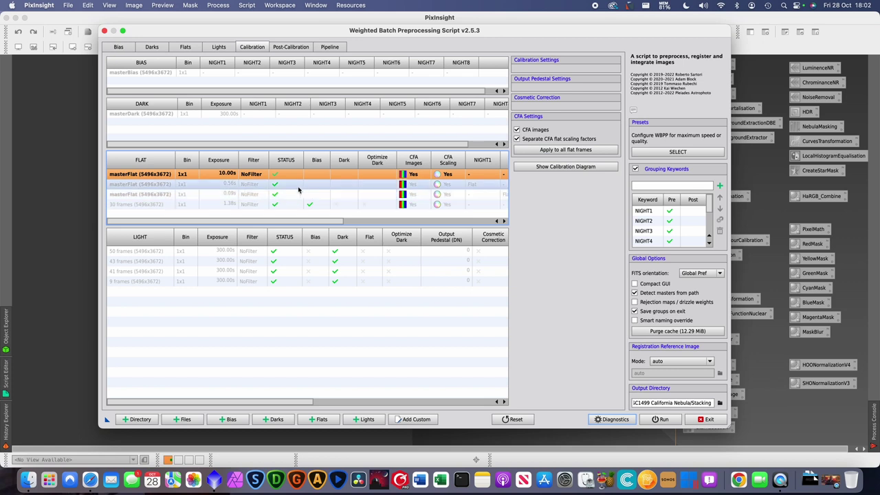
click(352, 185)
scroll(391, 192, right, 5)
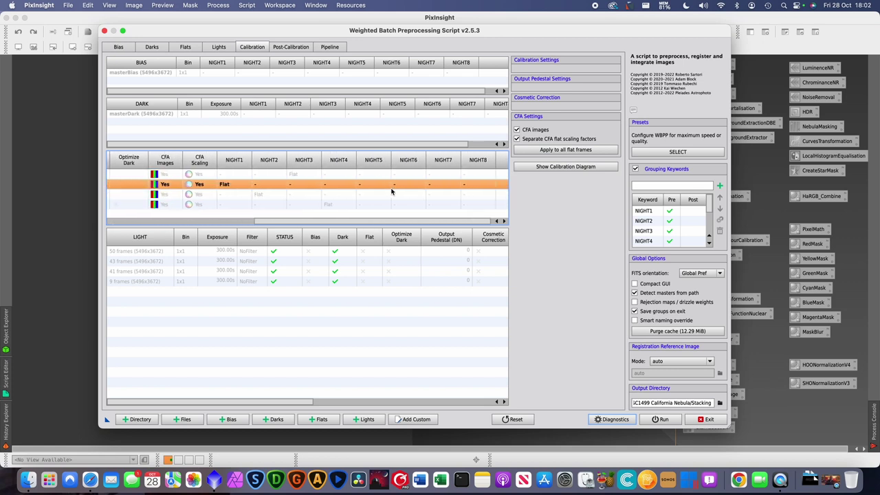
scroll(391, 193, left, 5)
- Enable Optimize Master Dark for the 30-frame, 1.38 s flat group and manually assign the master dark to it
click(309, 203)
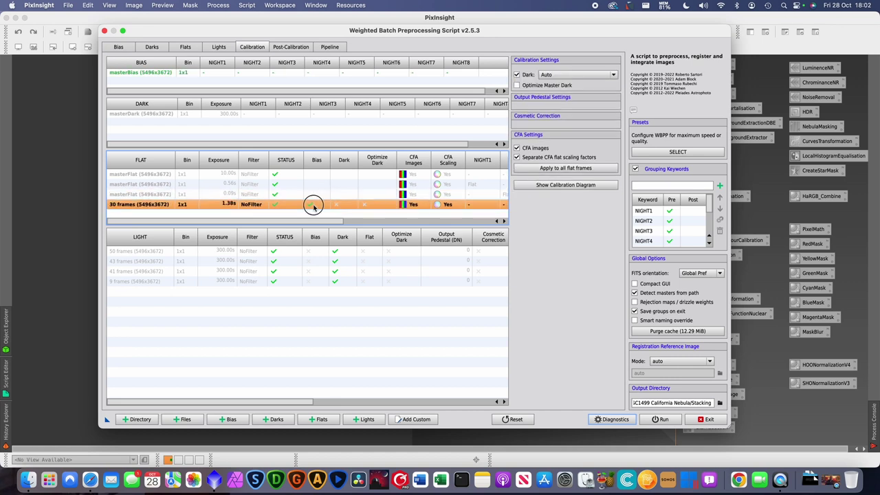
click(521, 86)
click(561, 74)
click(566, 91)
- Check the night keyword assignments of the 0.09 s and 10 s master flats
click(348, 193)
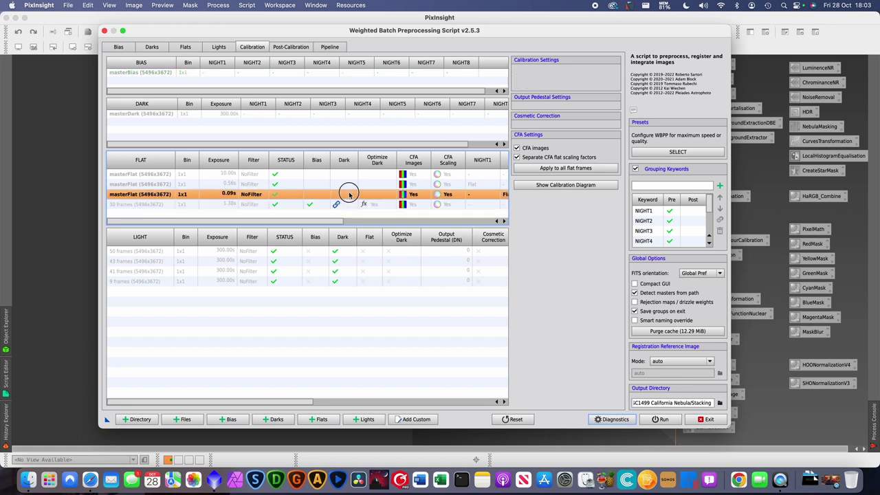
scroll(255, 184, right, 3)
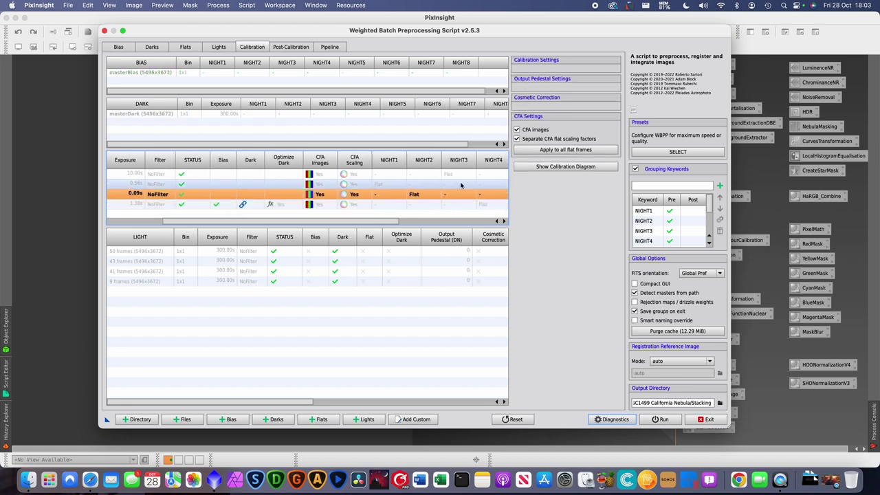
scroll(255, 185, left, 3)
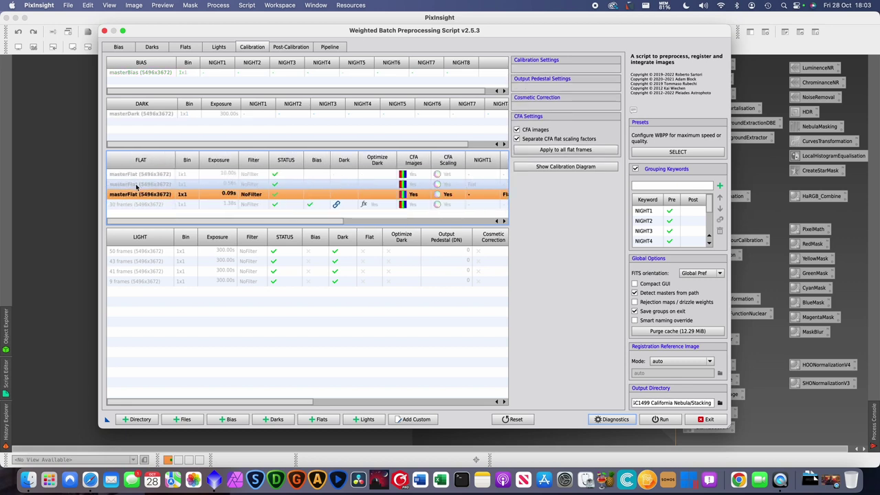
click(309, 175)
scroll(407, 184, right, 2)
scroll(406, 184, right, 5)
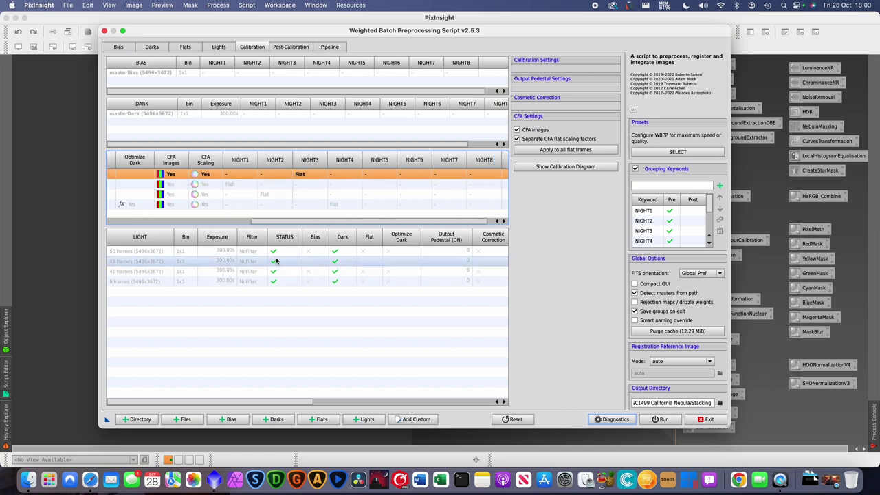
- Enable Optimize Master Dark for each of the four 300 s light frame groups
click(198, 252)
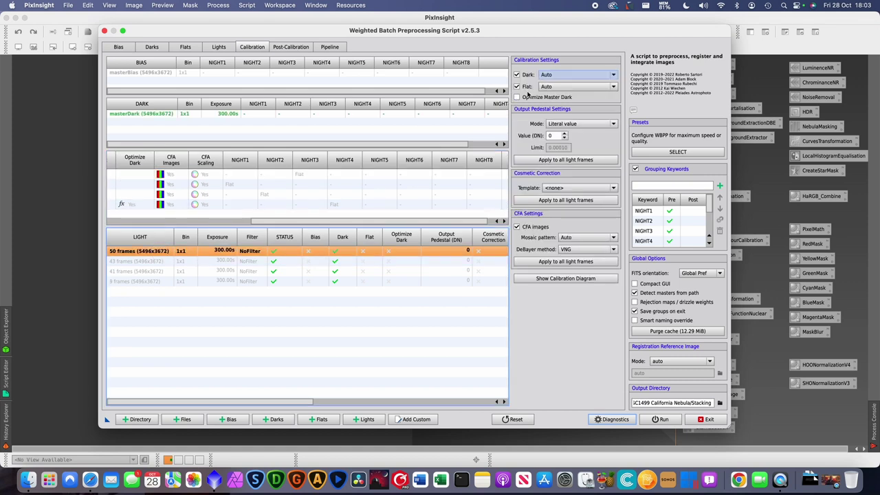
click(538, 98)
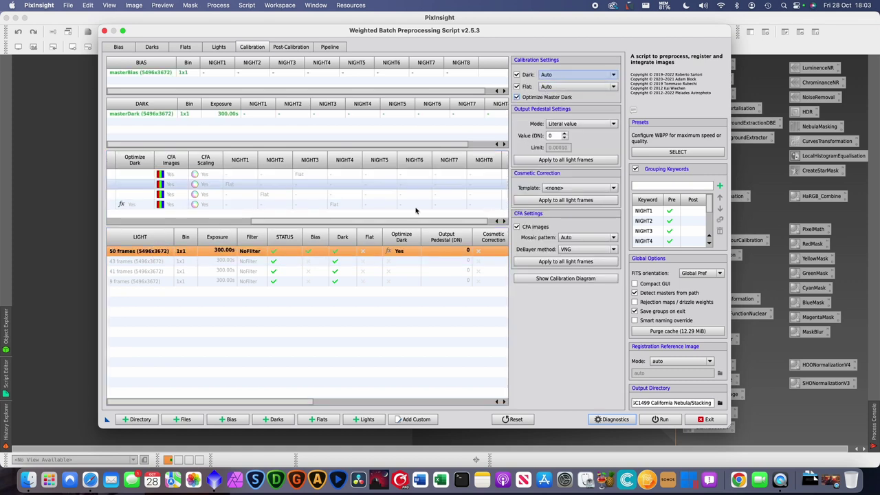
click(440, 261)
click(543, 99)
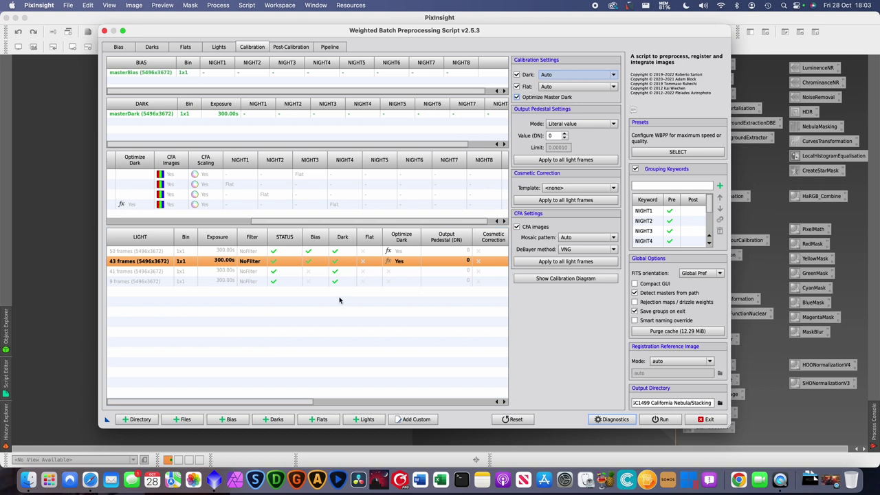
click(332, 273)
click(536, 97)
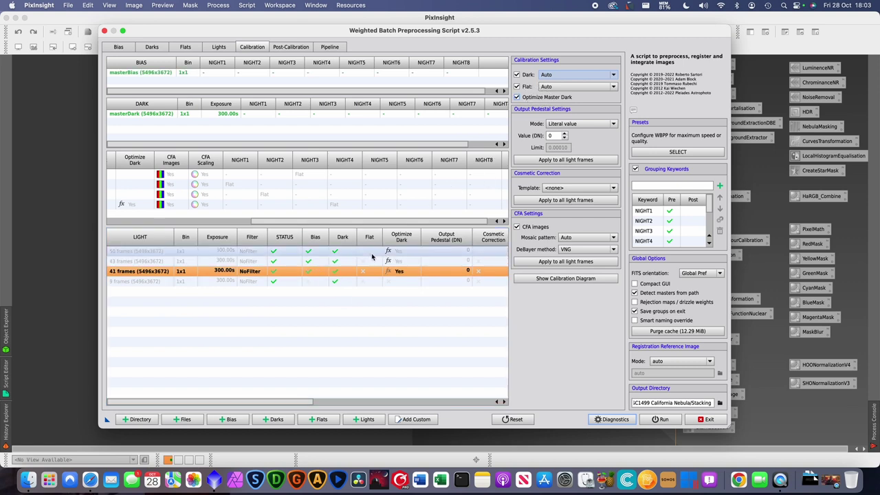
click(344, 282)
click(536, 99)
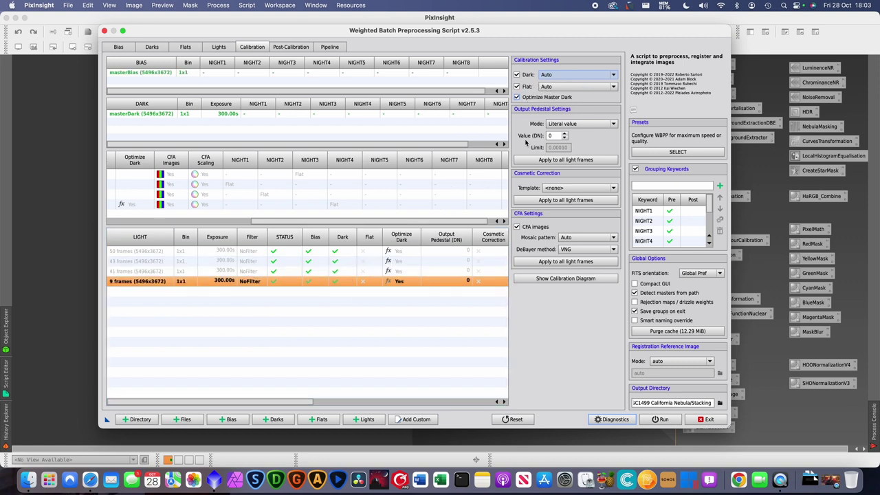
click(313, 251)
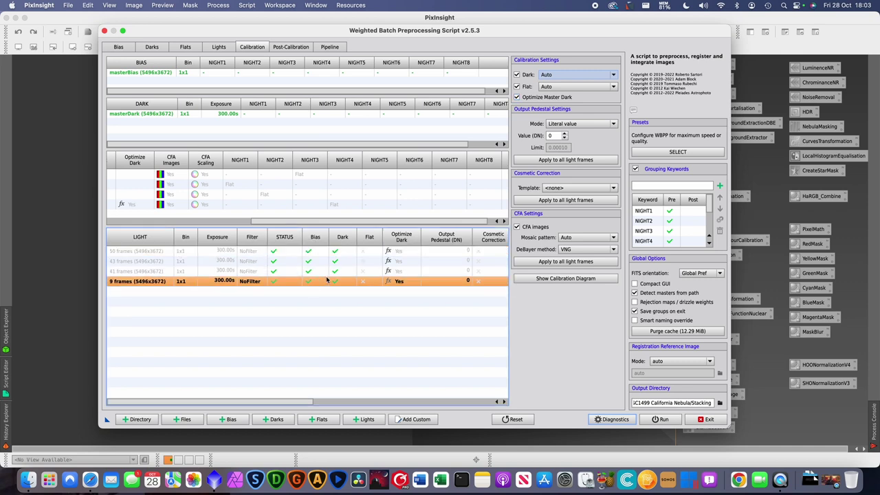
- Compare the night keywords of the four light frame groups with those of the flat groups
click(313, 260)
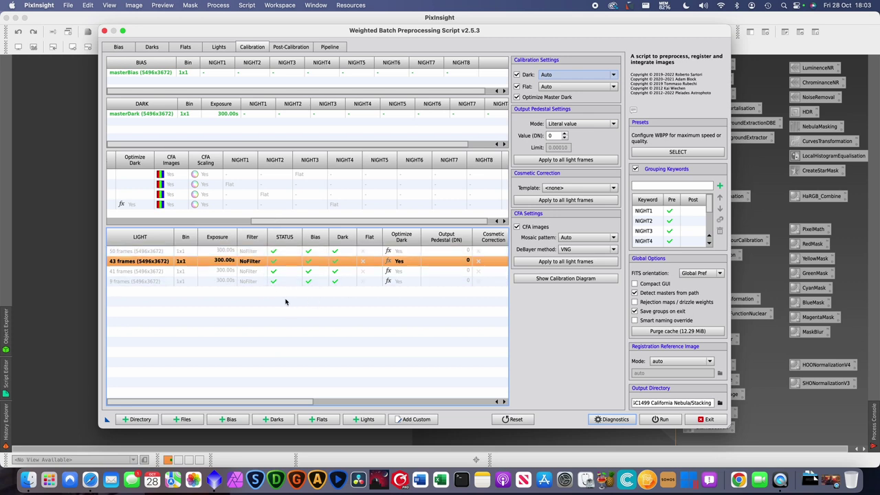
click(353, 251)
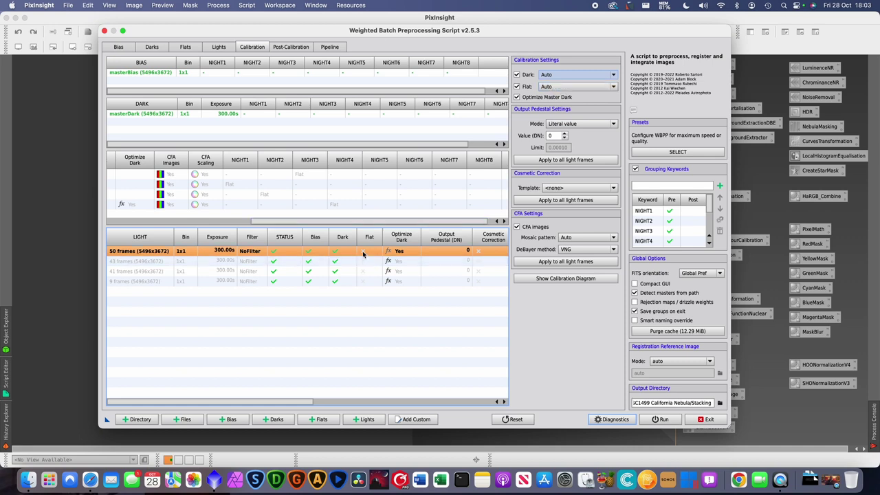
scroll(316, 196, left, 5)
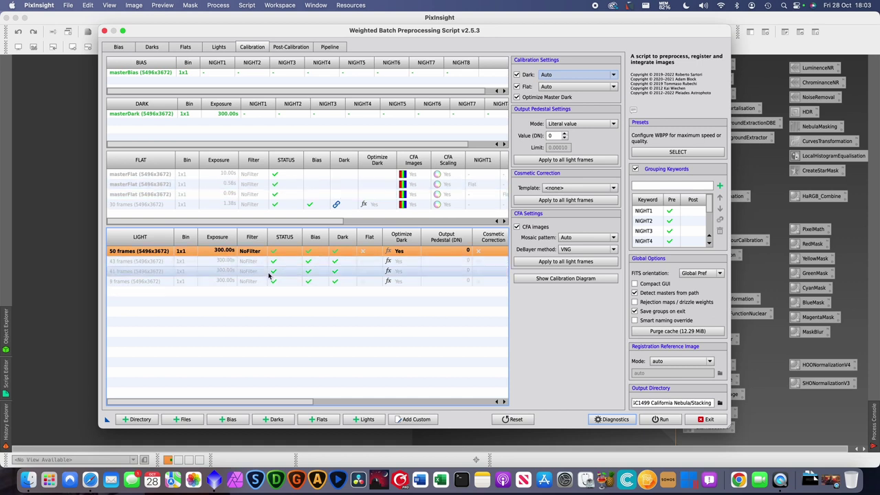
scroll(423, 268, right, 5)
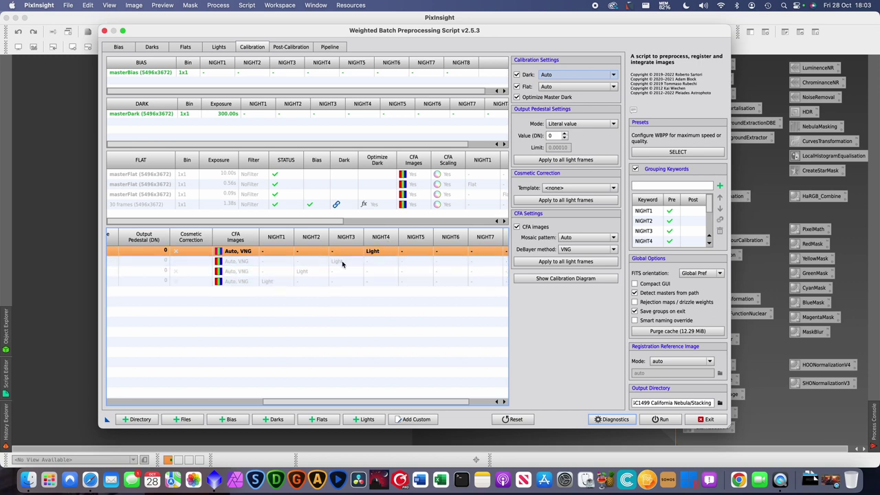
scroll(320, 275, left, 4)
scroll(320, 275, left, 2)
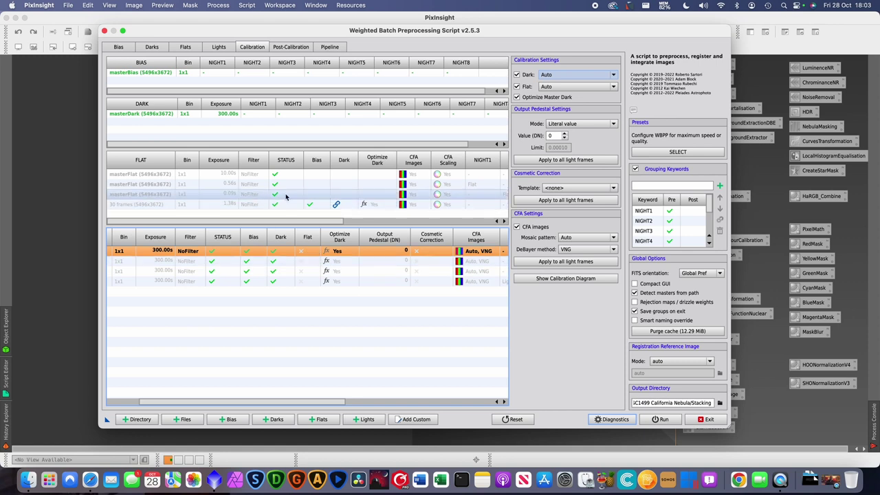
scroll(286, 197, right, 3)
scroll(286, 198, left, 3)
scroll(286, 197, right, 3)
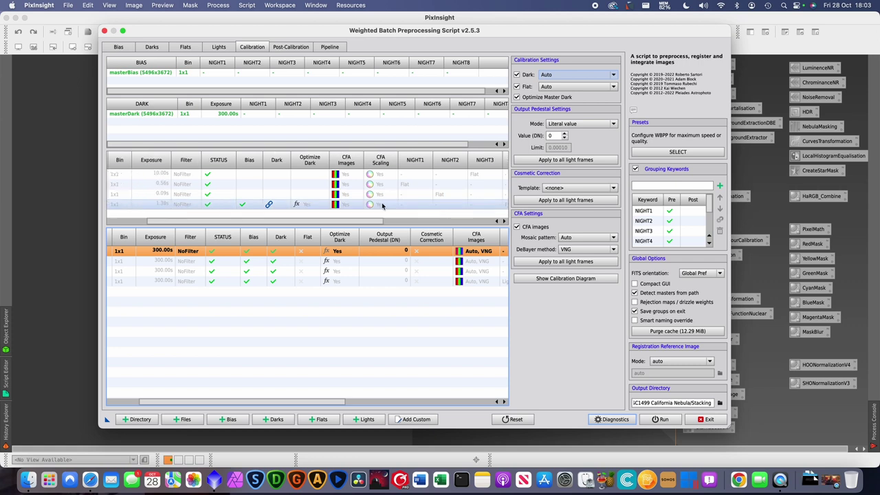
scroll(382, 206, left, 3)
- Manually assign the NoFilter BIN 1 1.38s flat to the 50-frame Night4 light group
click(229, 206)
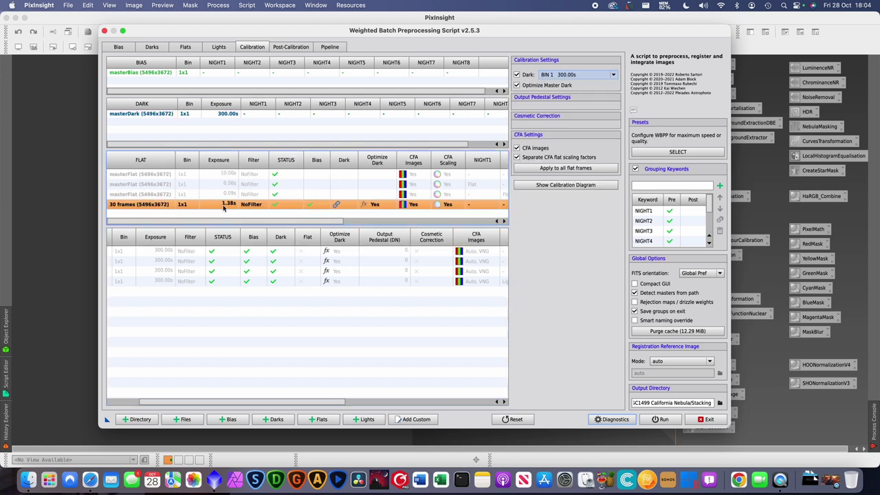
click(376, 251)
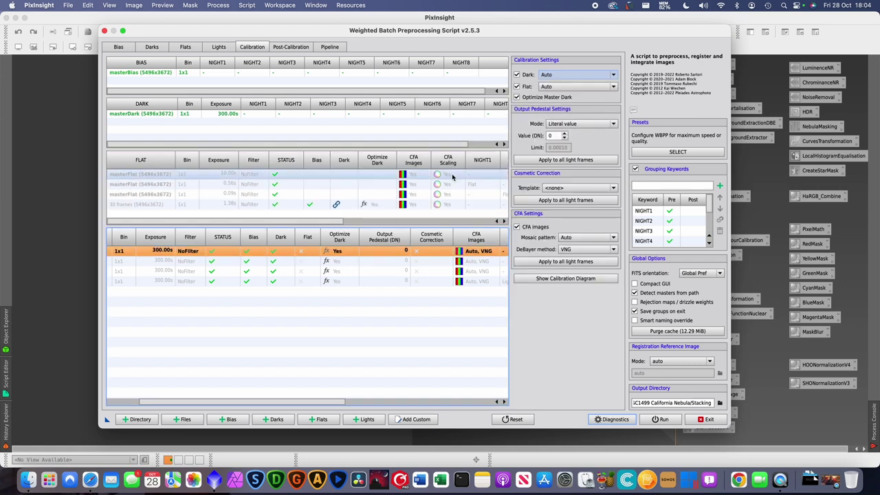
click(558, 87)
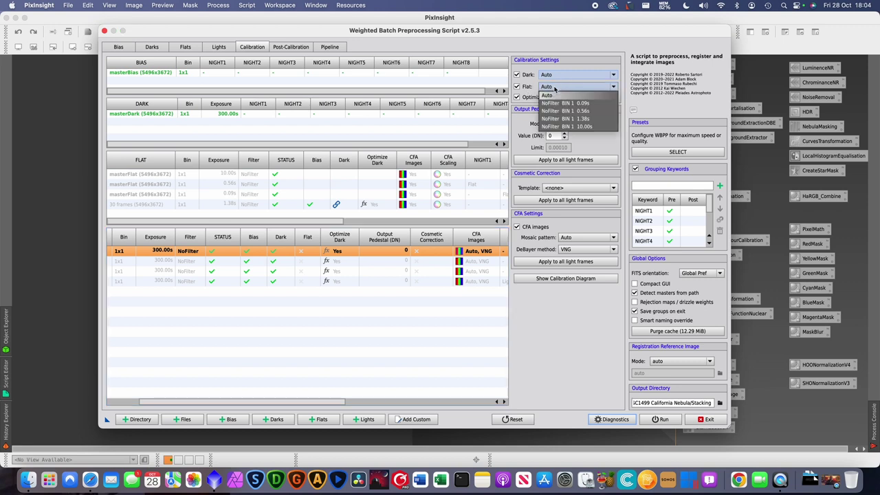
click(589, 120)
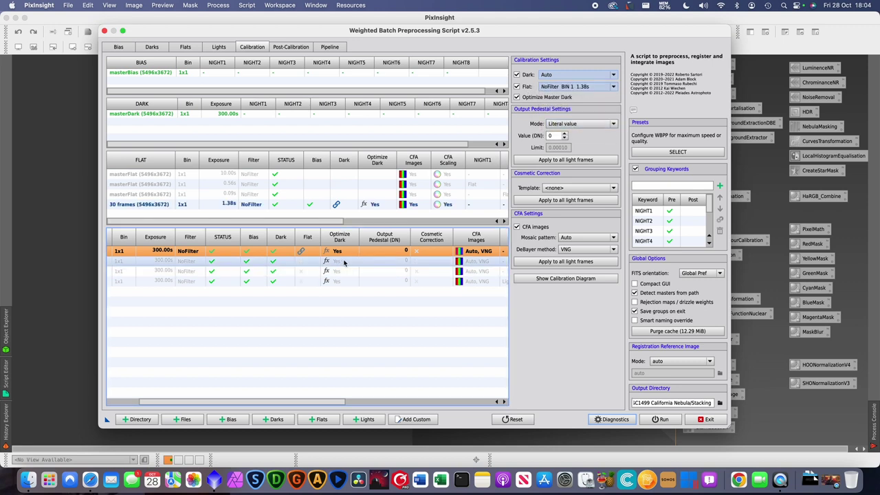
- Check the night keyword of the 43-frame light group and manually assign the matching NoFilter BIN 1 10.00s flat to it
click(309, 262)
scroll(413, 260, right, 3)
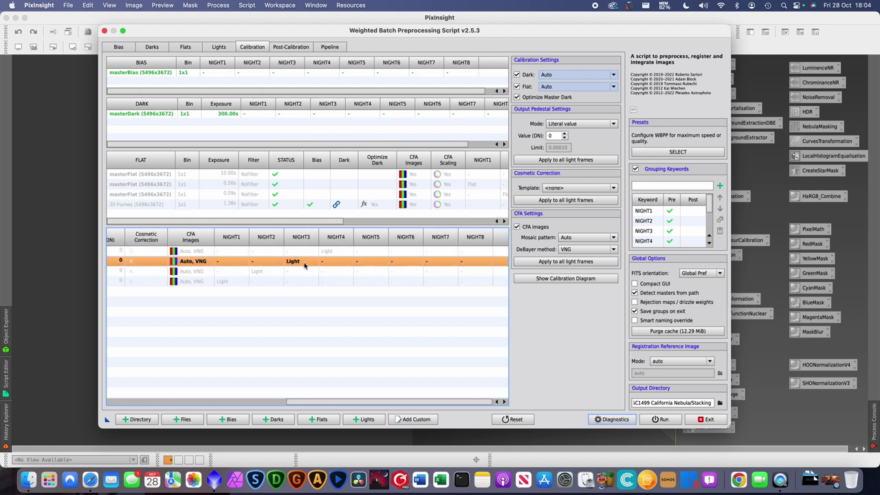
scroll(412, 260, left, 5)
scroll(411, 206, right, 5)
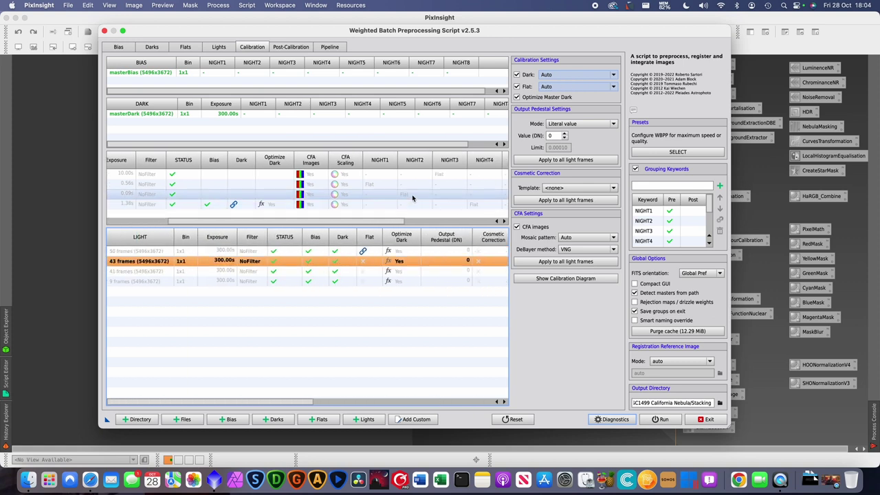
scroll(410, 176, left, 5)
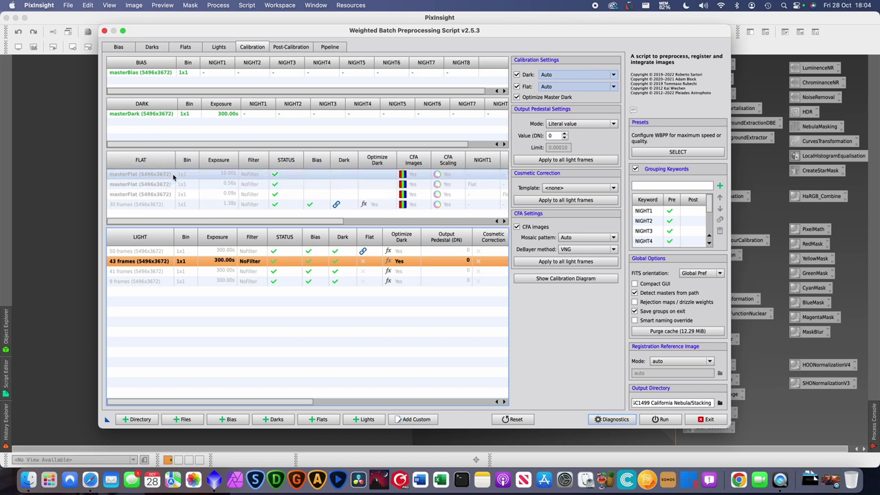
click(363, 261)
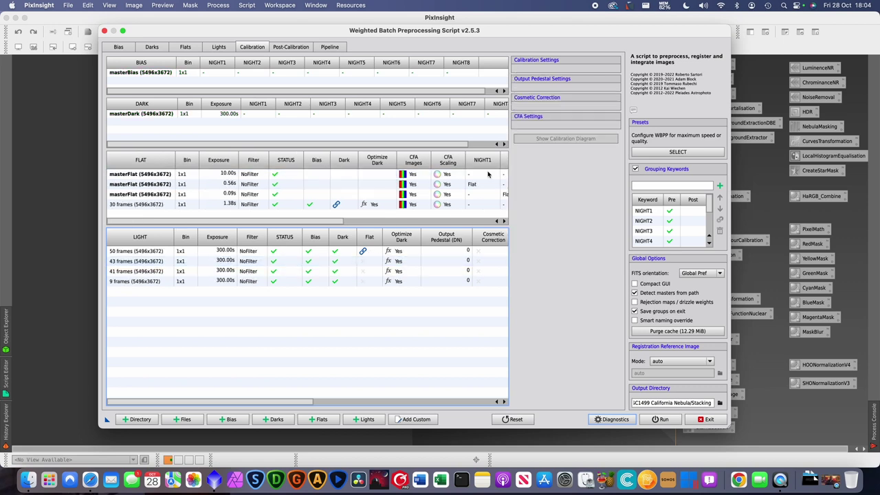
click(364, 261)
click(579, 86)
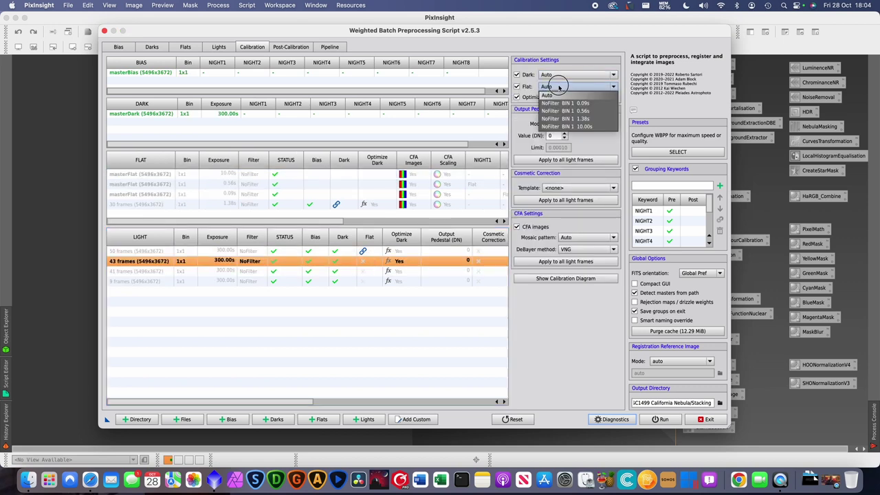
click(577, 126)
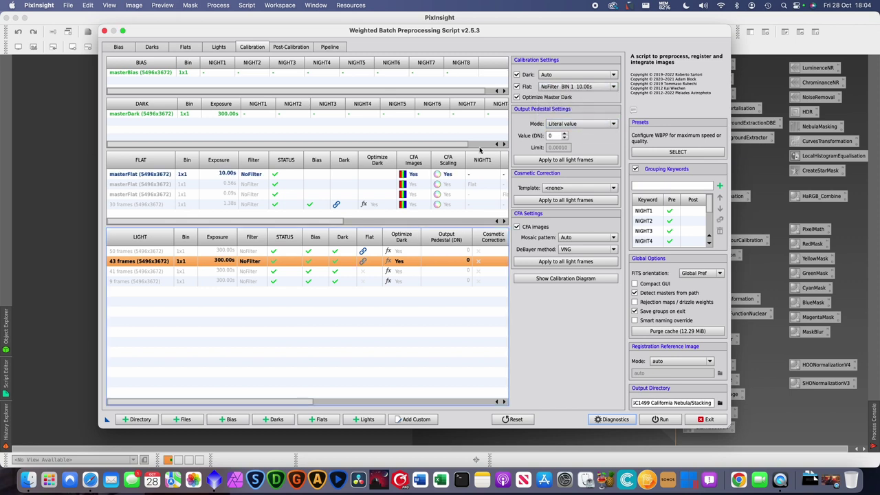
- Check the night keyword of the 41-frame light group and manually assign the matching NoFilter BIN 1 0.09s flat to it
click(368, 273)
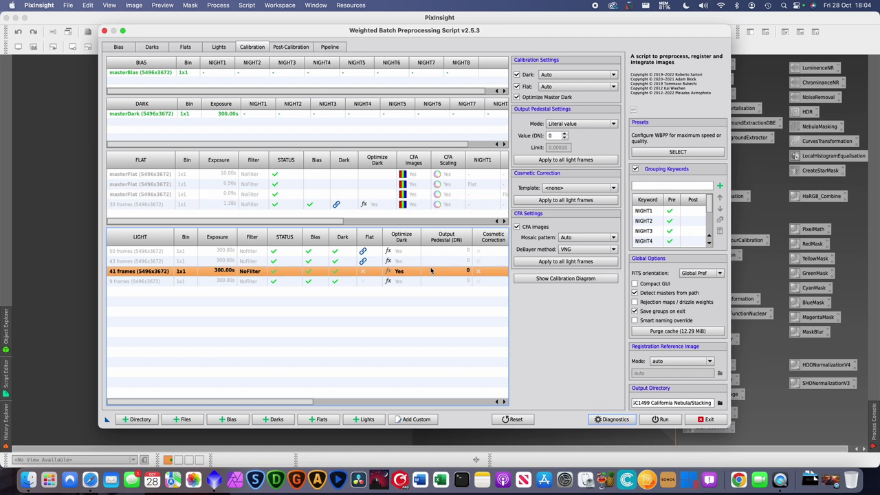
scroll(413, 271, right, 5)
scroll(384, 271, left, 5)
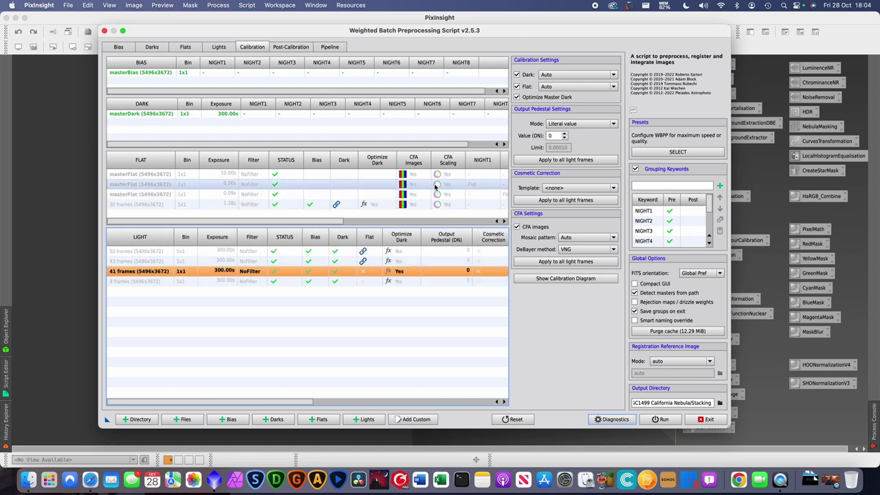
scroll(436, 187, right, 3)
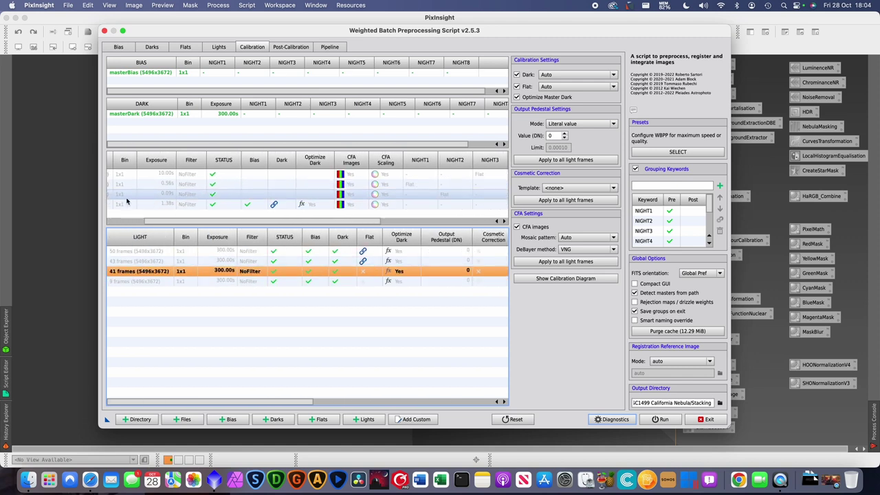
scroll(127, 201, left, 3)
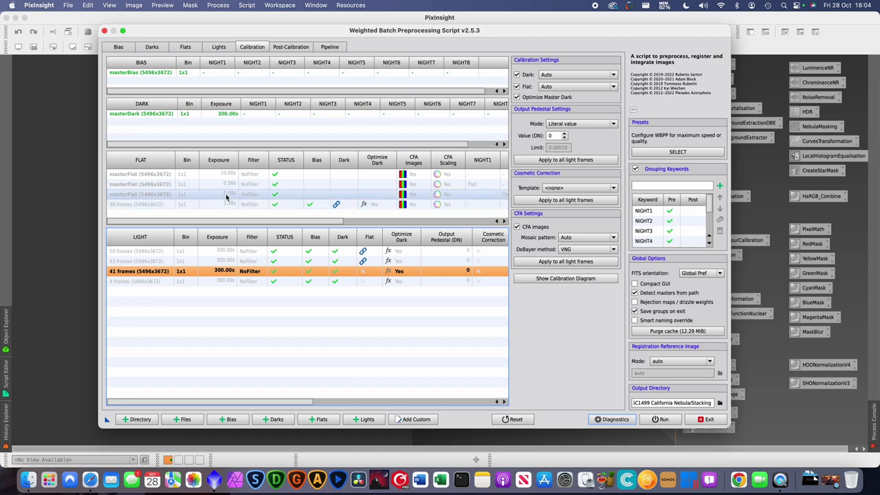
click(561, 87)
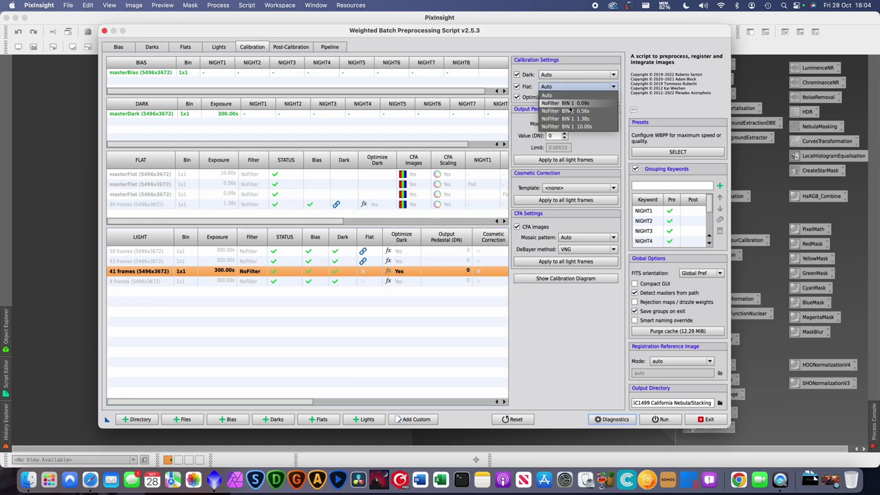
click(565, 103)
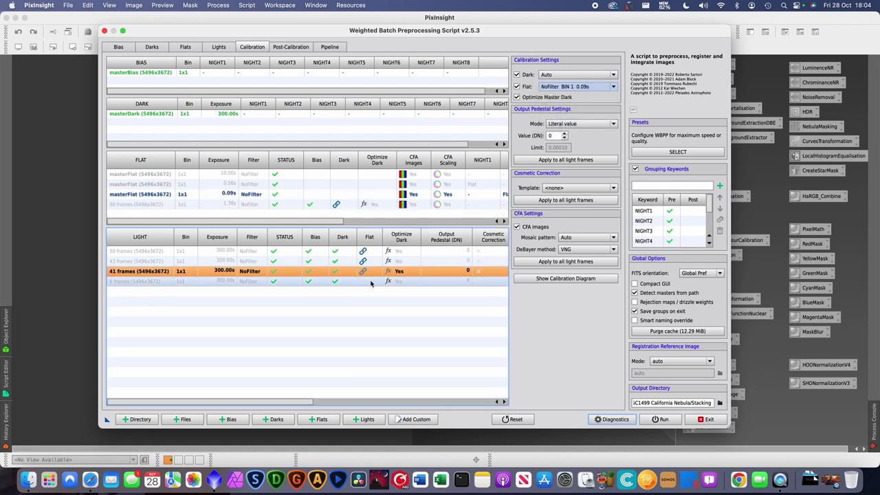
- Check the night keyword of the 9-frame light group and manually assign the matching NoFilter BIN 1 0.56s flat to it
click(371, 282)
scroll(390, 278, right, 5)
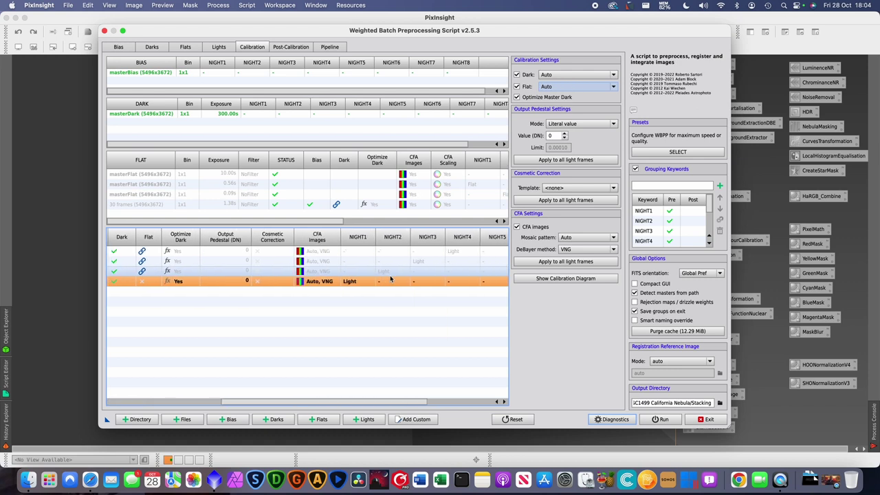
scroll(390, 278, left, 5)
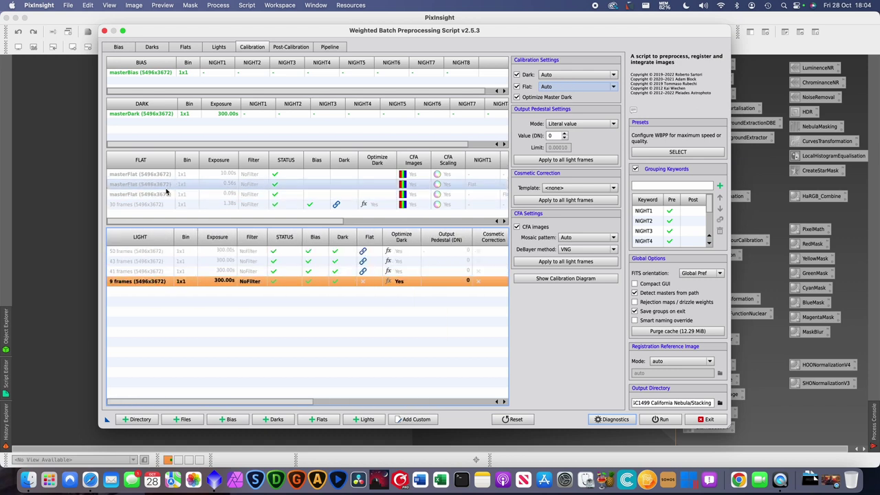
click(588, 89)
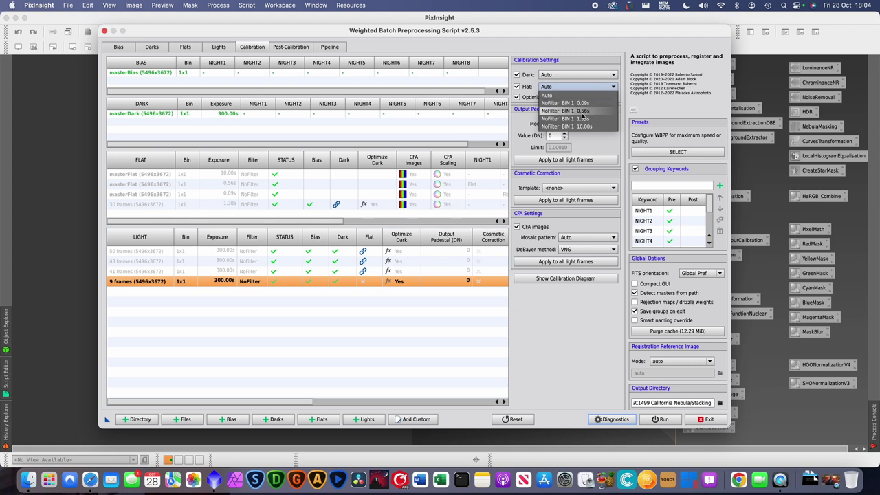
click(594, 116)
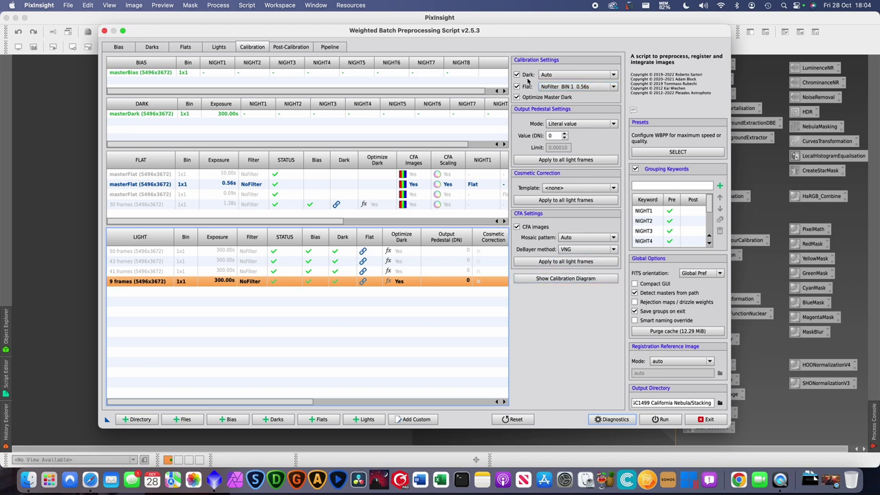
- Review the post-calibration debayer options for the 300 s light group, keeping Combined RGB
click(287, 48)
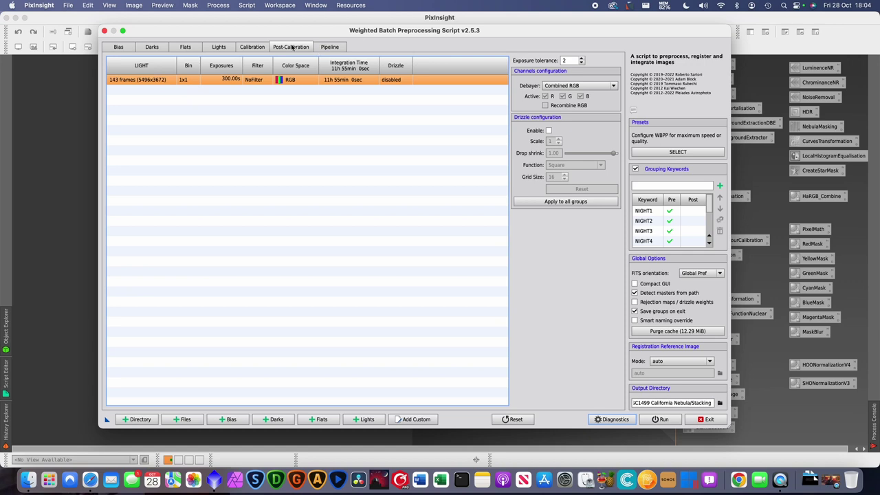
click(591, 86)
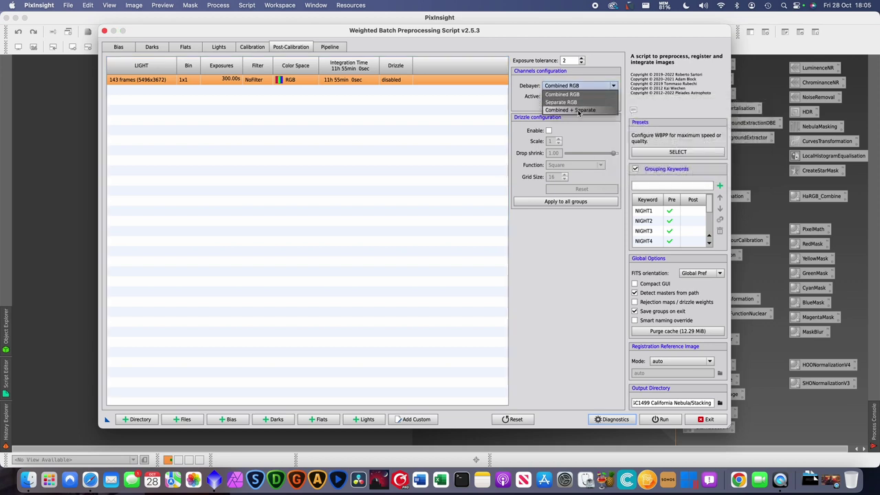
click(564, 79)
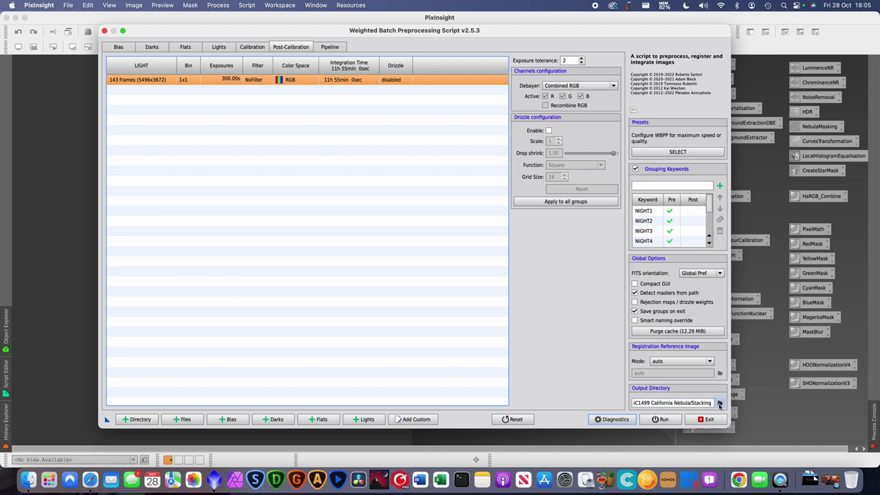
- Choose the Stacking folder inside 0 - NGC1499 California Nebula as the output directory
click(719, 405)
click(417, 70)
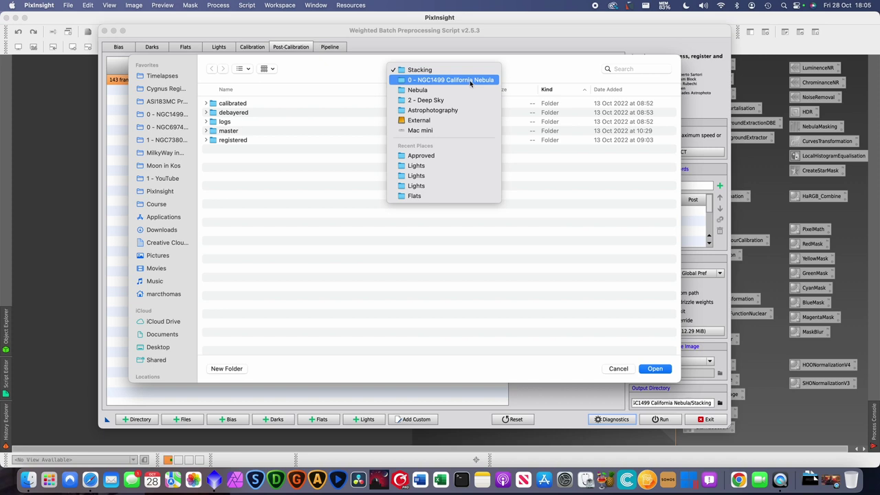
click(419, 69)
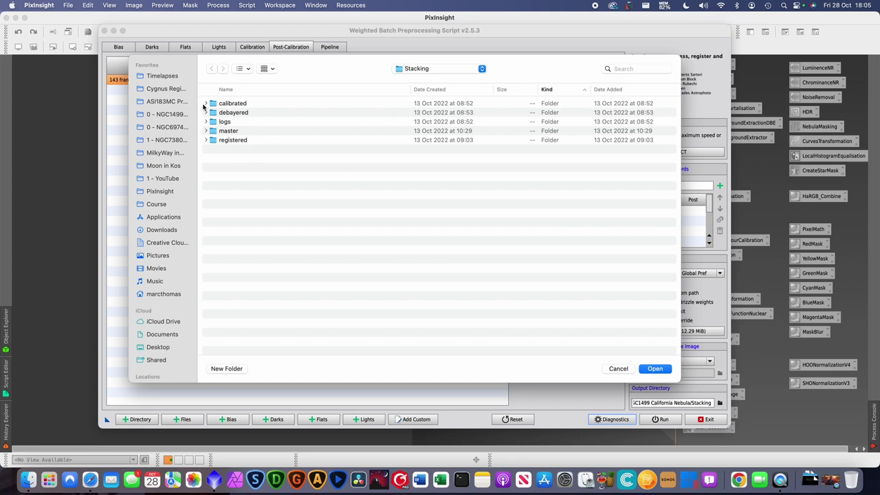
click(655, 369)
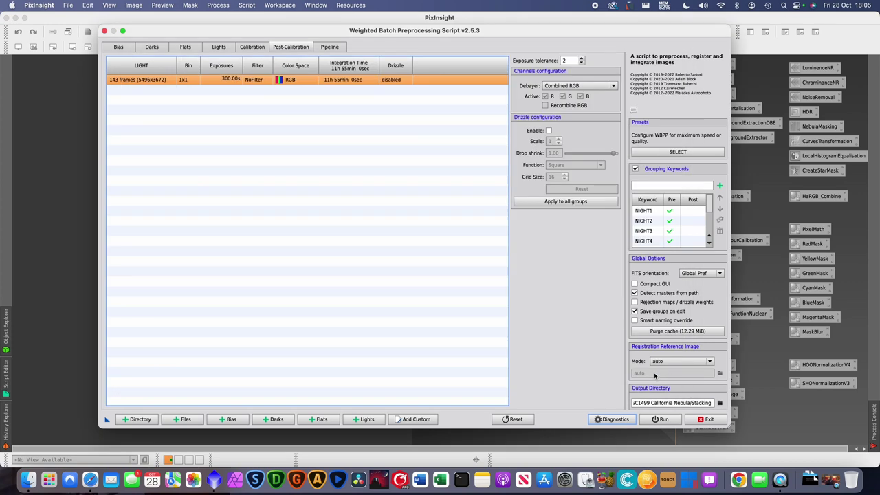
- Run the preprocessing, review the required and available disk space in the diagnostic messages, and continue with the stacking
click(660, 419)
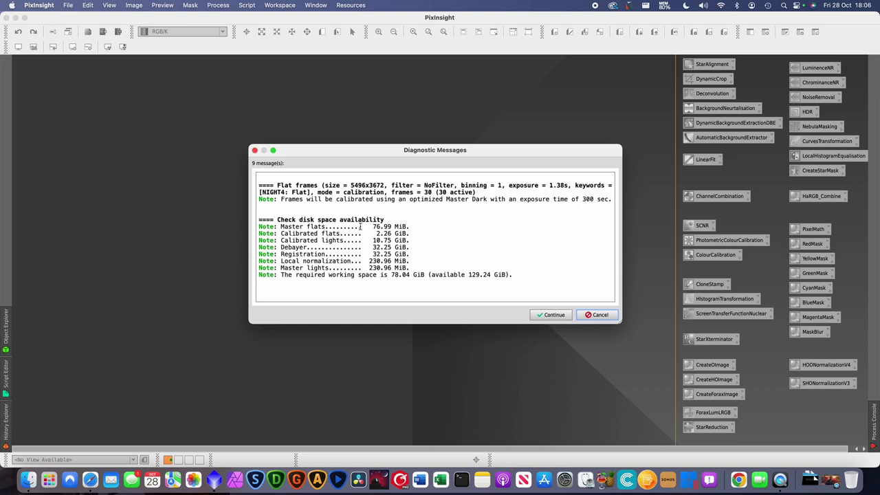
drag(268, 226, 530, 275)
click(529, 275)
drag(391, 274, 425, 274)
click(420, 271)
click(551, 316)
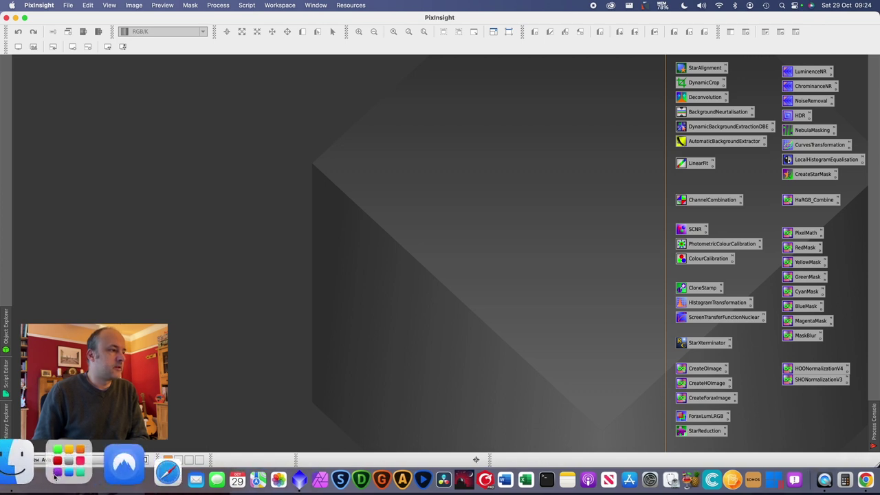
- Switch to Finder and open the Stacking folder inside 0 - NGC1499 California Nebula
click(38, 479)
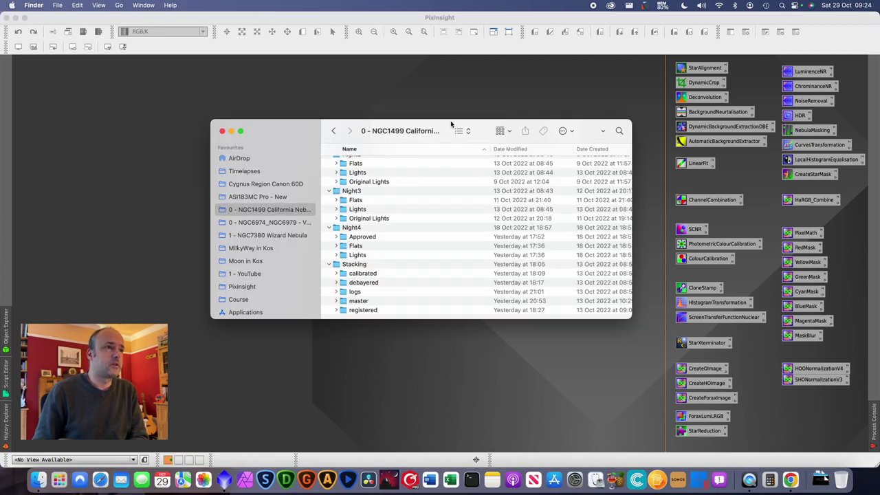
drag(447, 126, 451, 134)
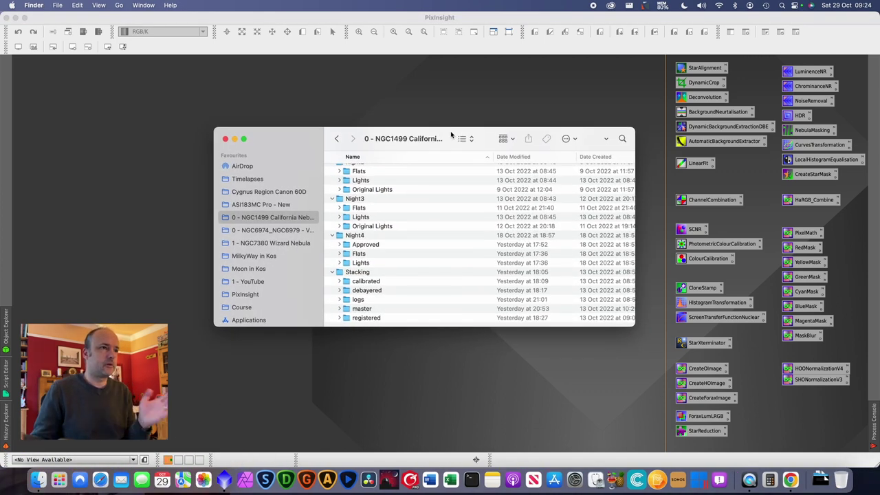
click(360, 274)
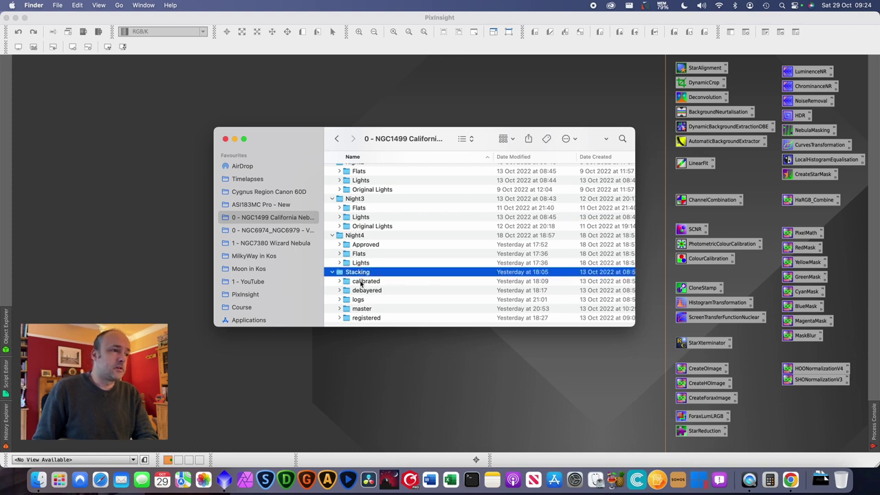
click(373, 282)
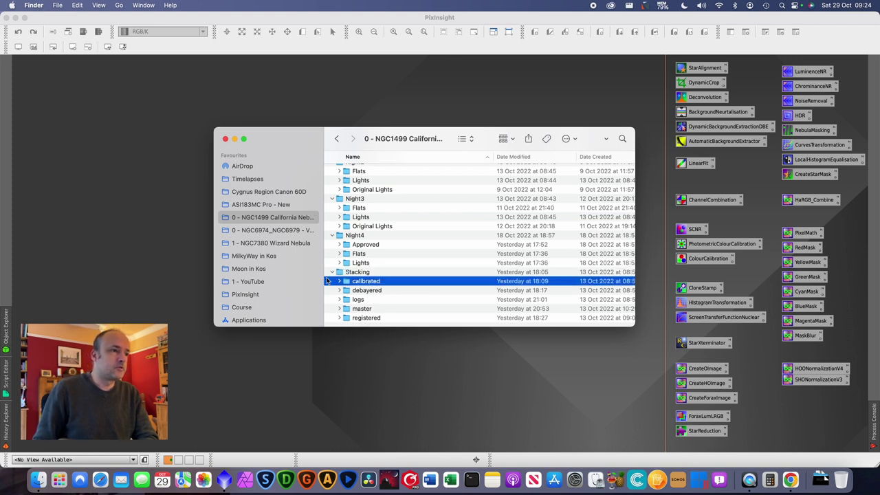
double_click(342, 274)
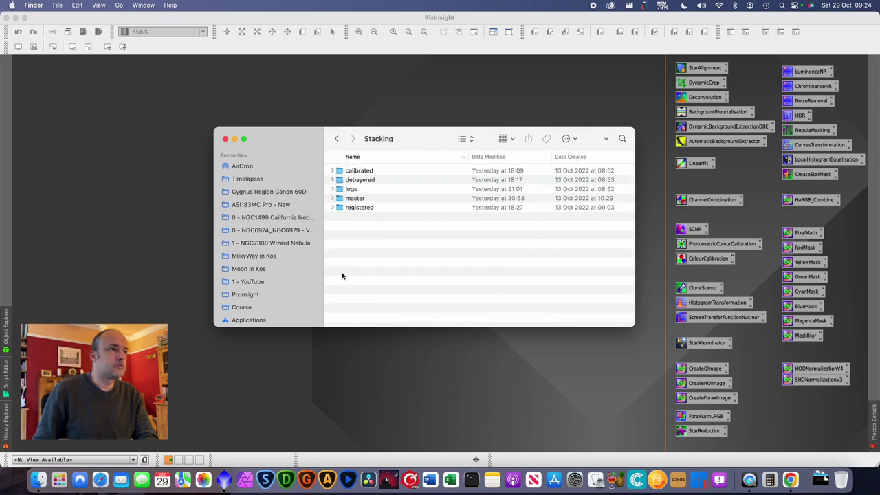
- Examine the contents of the calibrated, debayered, logs and registered subfolders in the Stacking folder
click(332, 170)
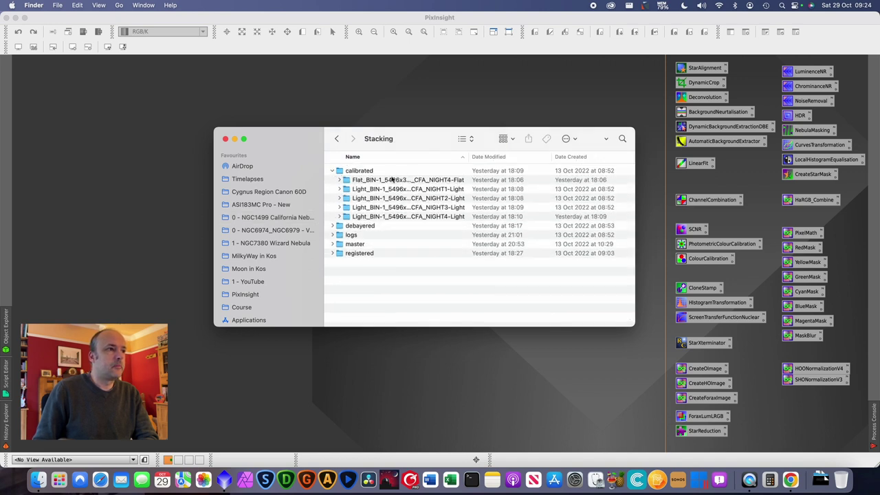
click(333, 171)
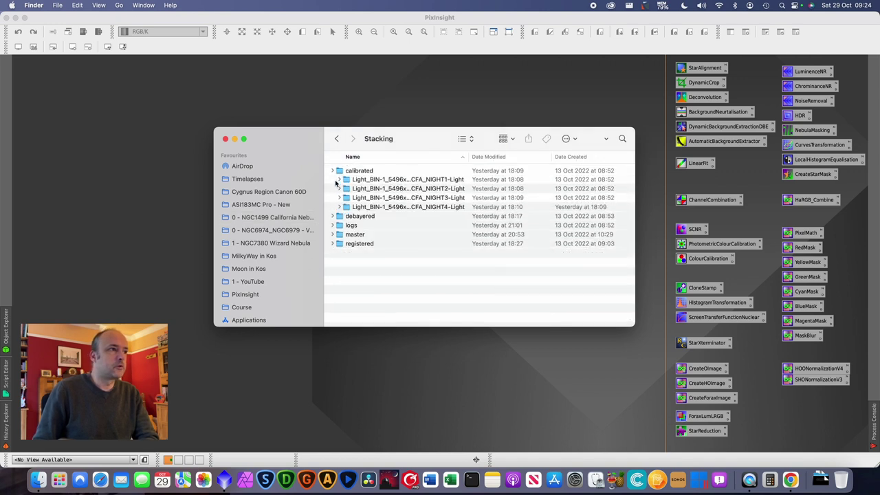
click(331, 180)
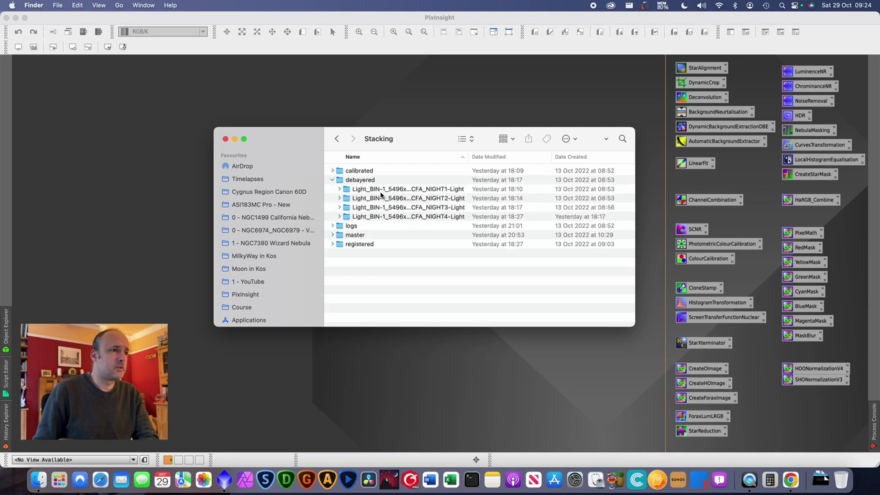
click(332, 180)
click(333, 189)
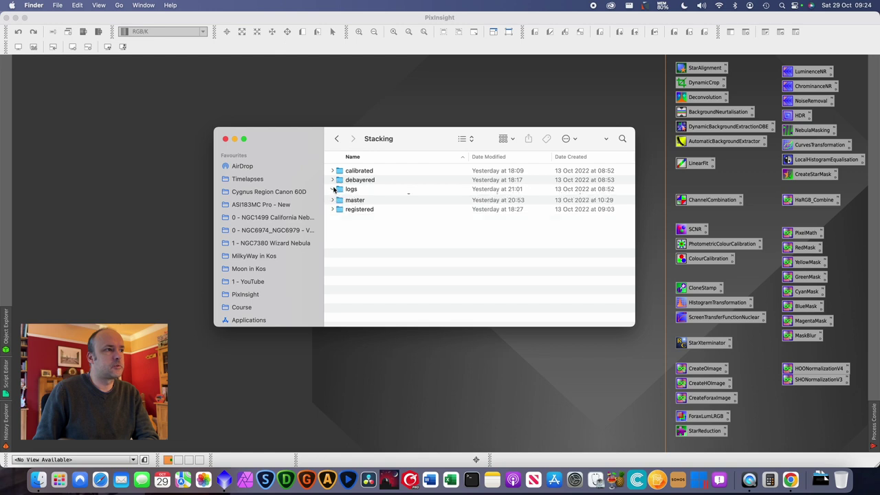
click(333, 189)
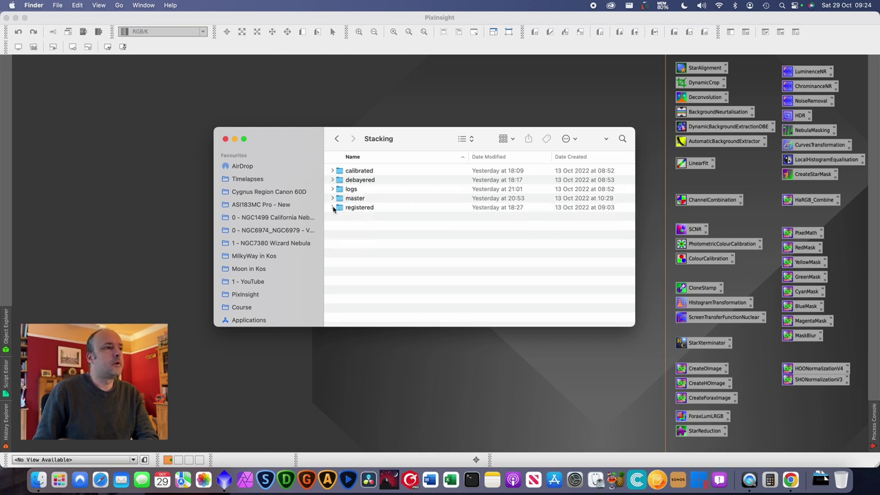
click(333, 207)
click(339, 216)
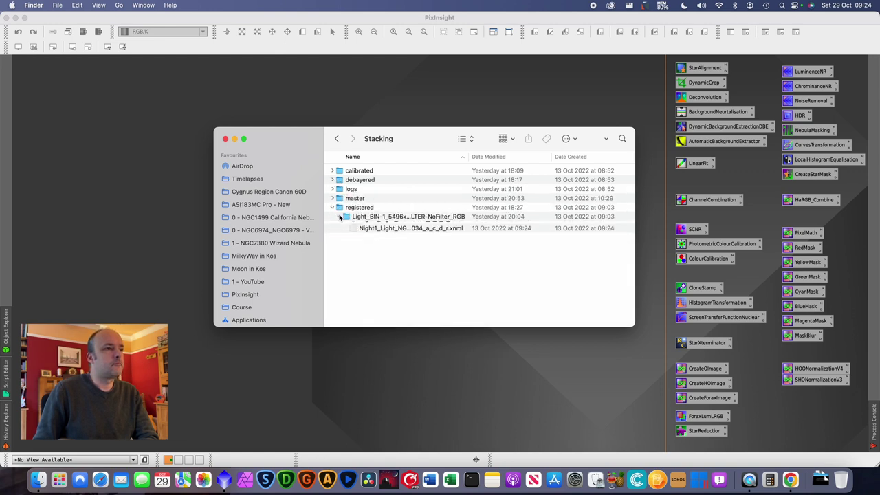
click(340, 216)
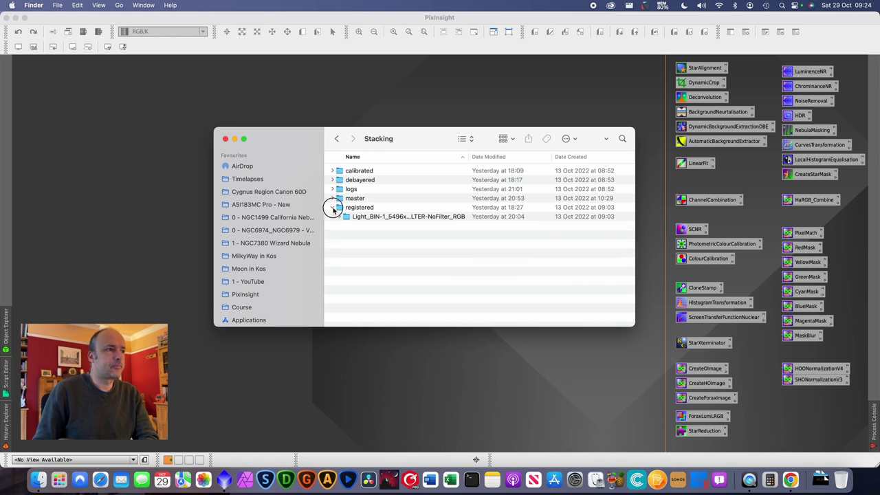
click(333, 207)
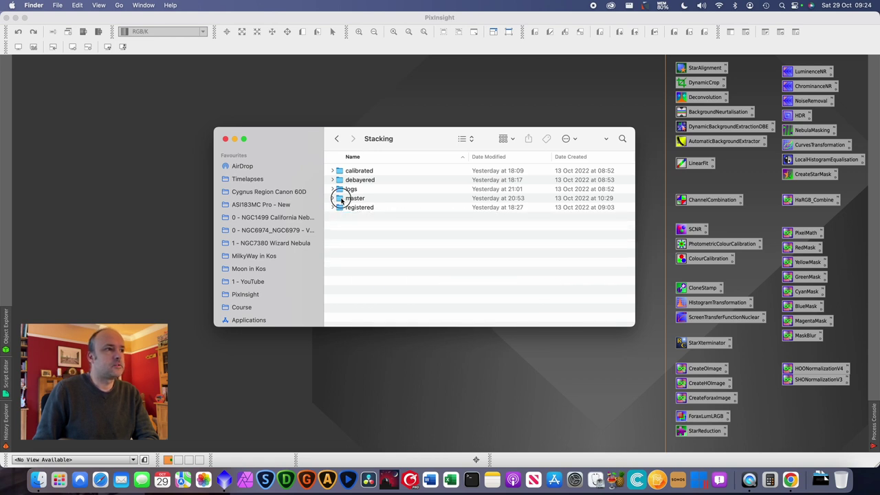
- Open the master folder, widen the Name column to show full file names, and select the 300 s masterLight RGB file
double_click(341, 198)
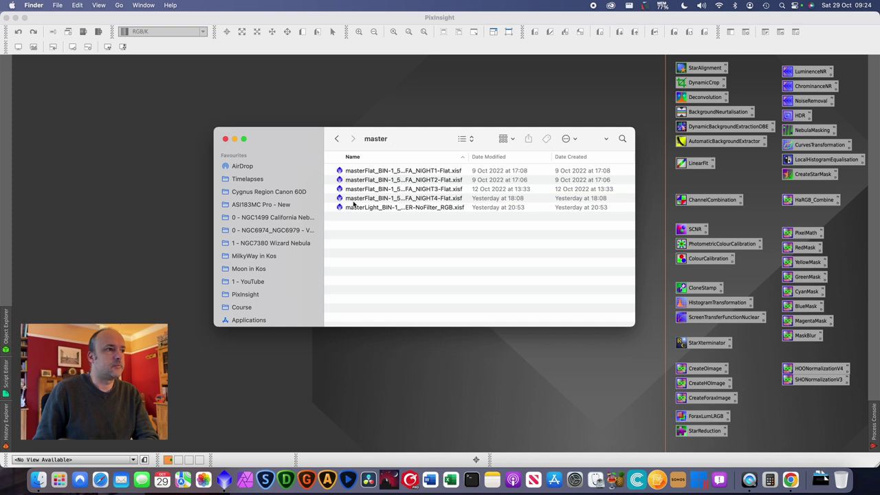
double_click(468, 157)
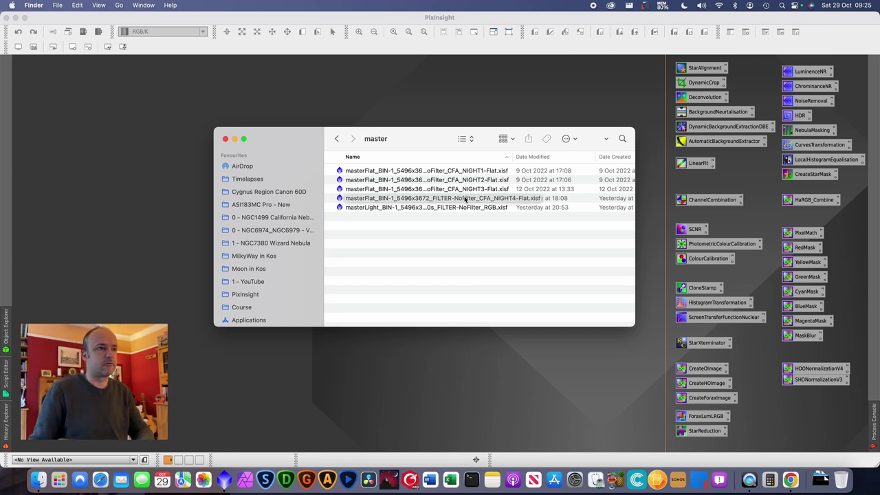
click(425, 208)
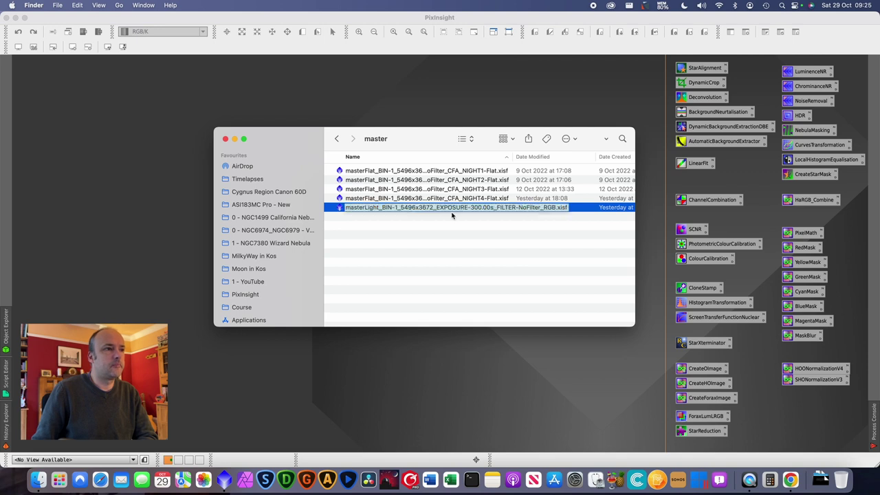
drag(512, 156, 581, 160)
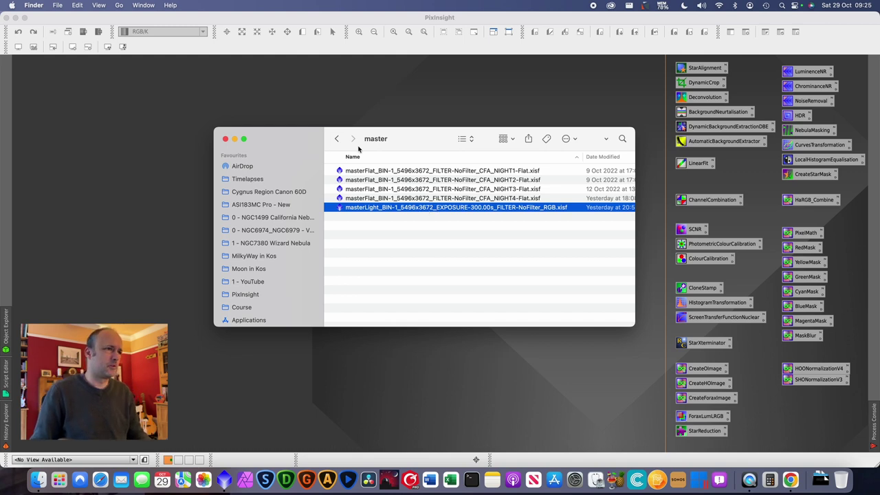
- Copy the masterLight file into the 0 - NGC1499 California Nebula folder, collapsing the Night1 to Night4 and Stacking subfolders there
click(337, 139)
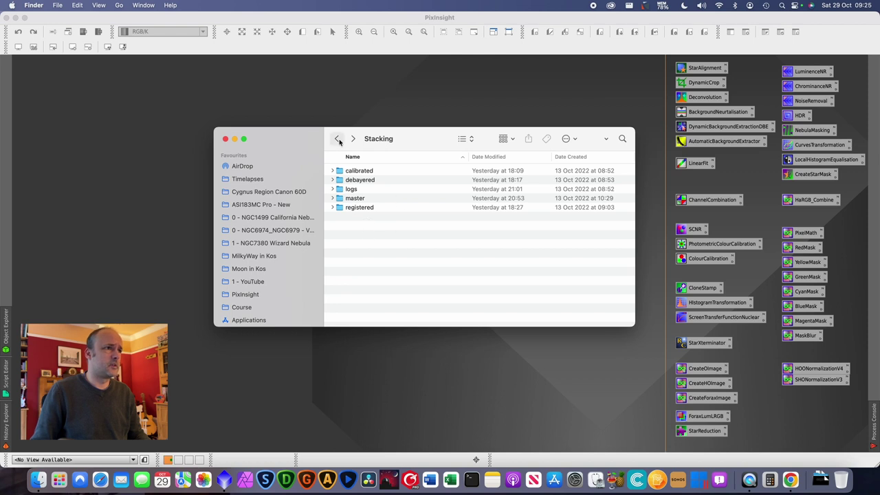
right_click(386, 141)
click(427, 314)
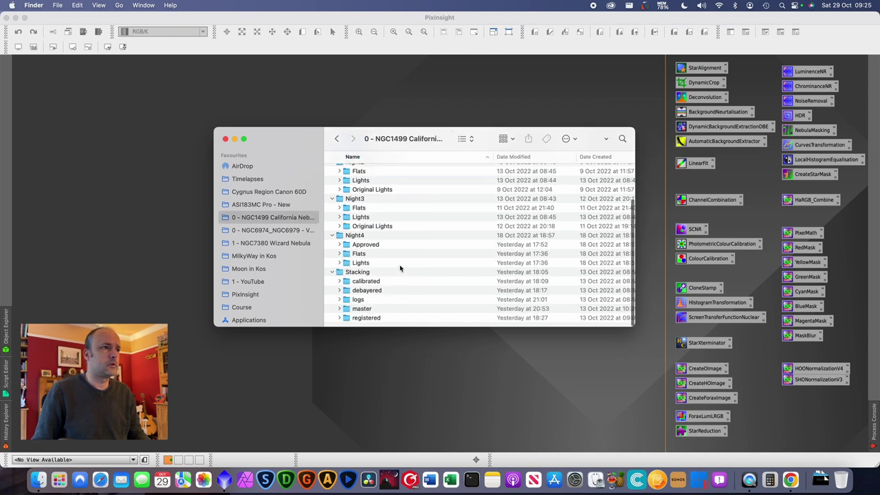
scroll(420, 252, up, 3)
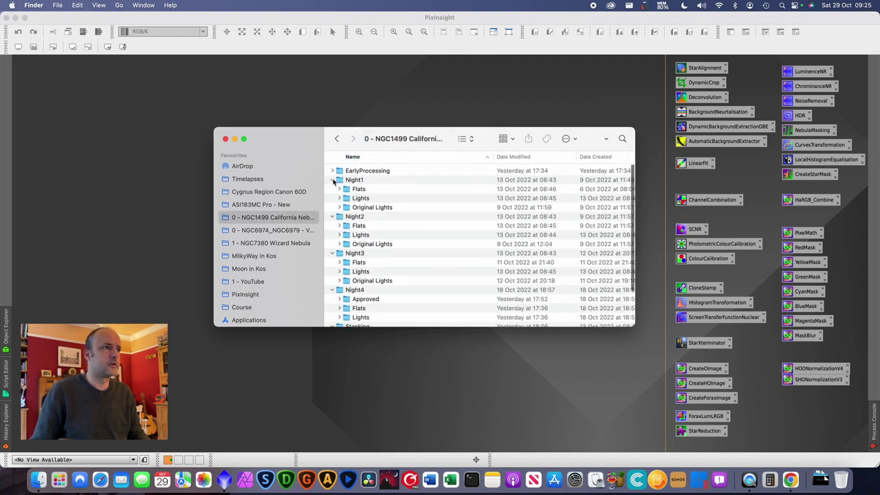
click(332, 181)
click(332, 189)
click(332, 198)
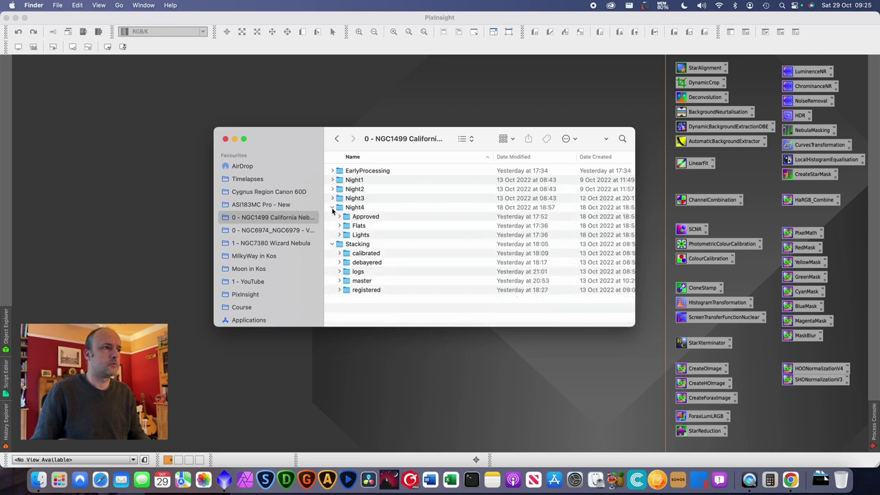
click(332, 207)
click(332, 216)
right_click(376, 266)
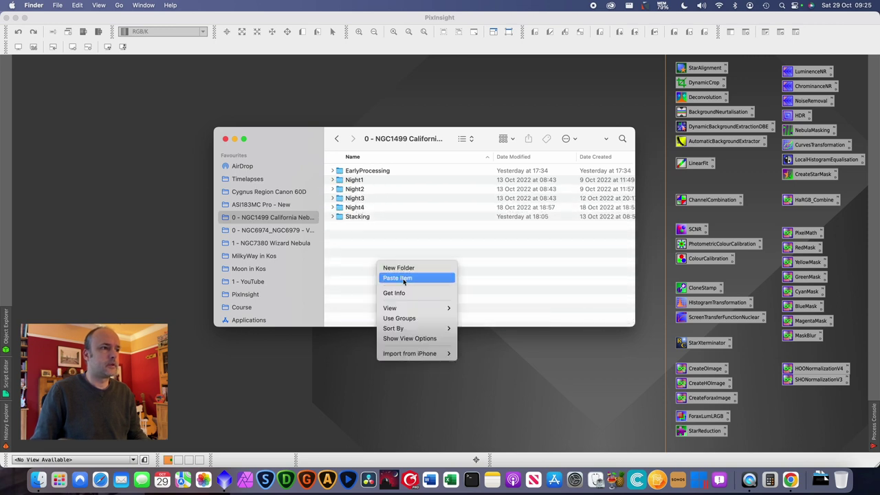
click(395, 277)
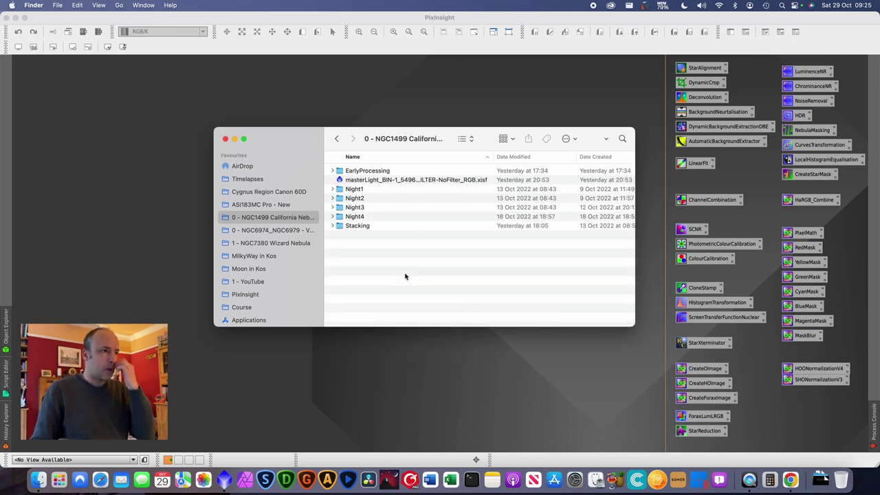
- Rename the copied masterLight file as NGC1499-11hours-55mins.xisf
click(418, 180)
key(Return)
text(NGC14)
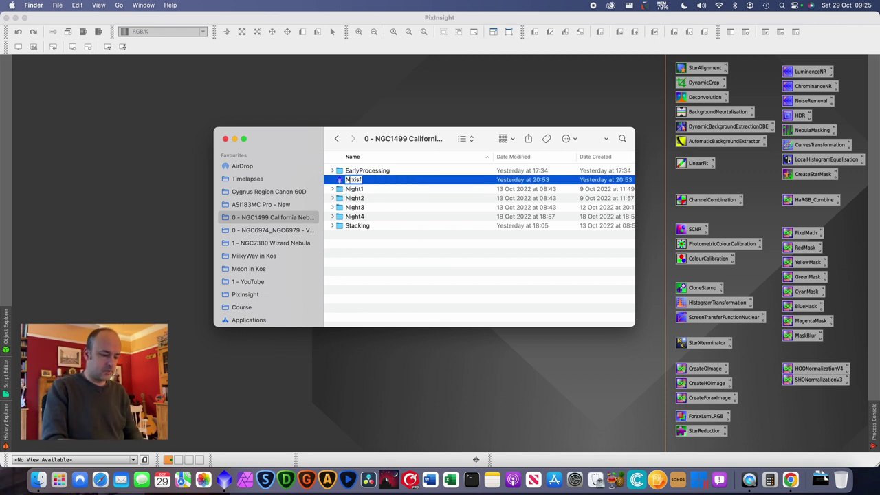
text(99-1)
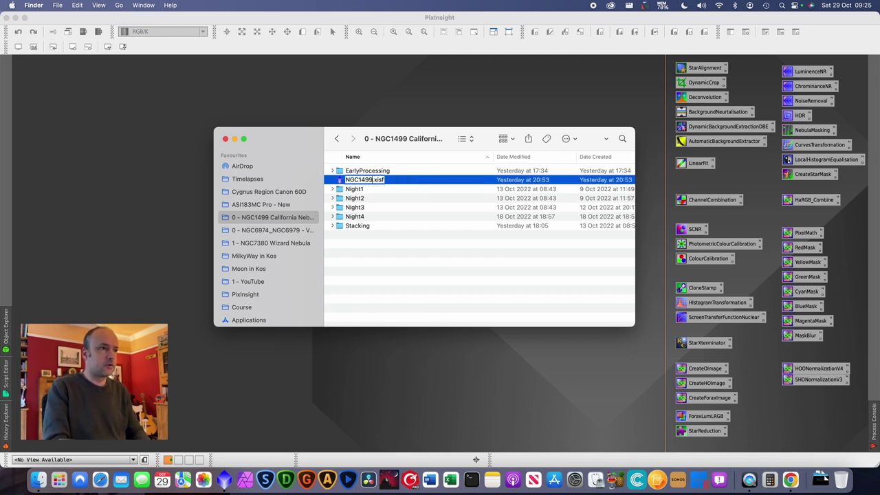
text(1)
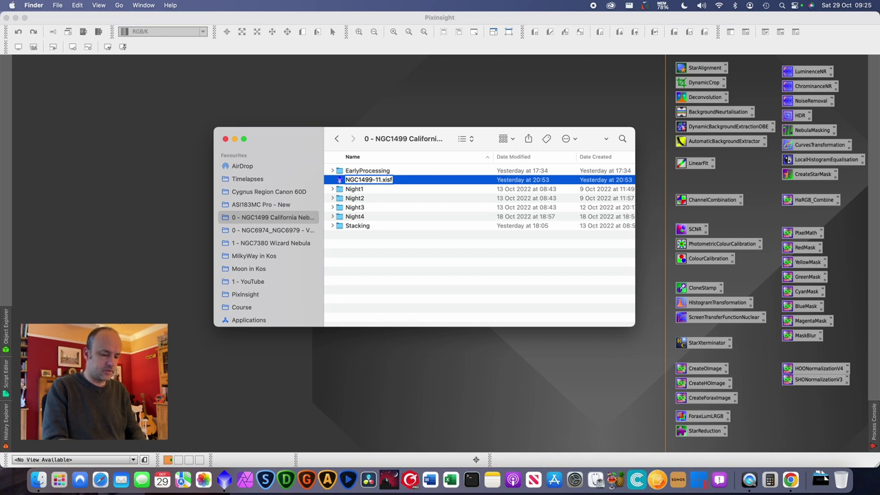
text(hours)
text(-55minu)
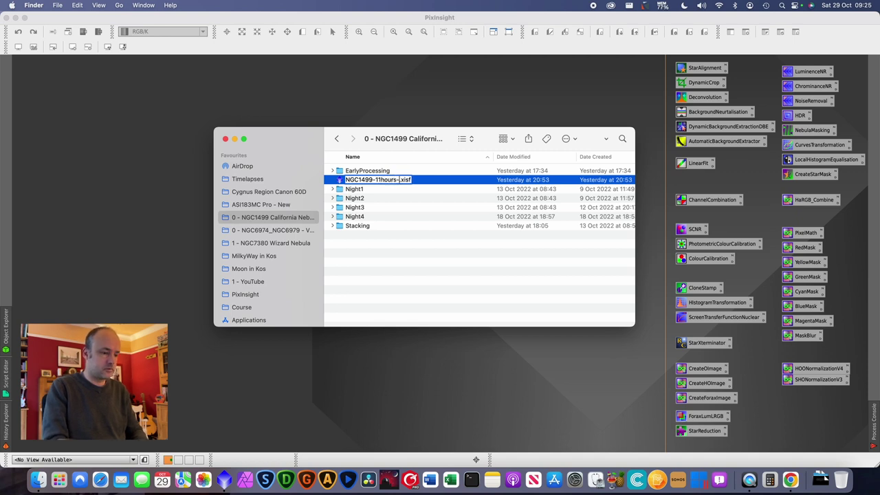
key(BackSpace)
text(s)
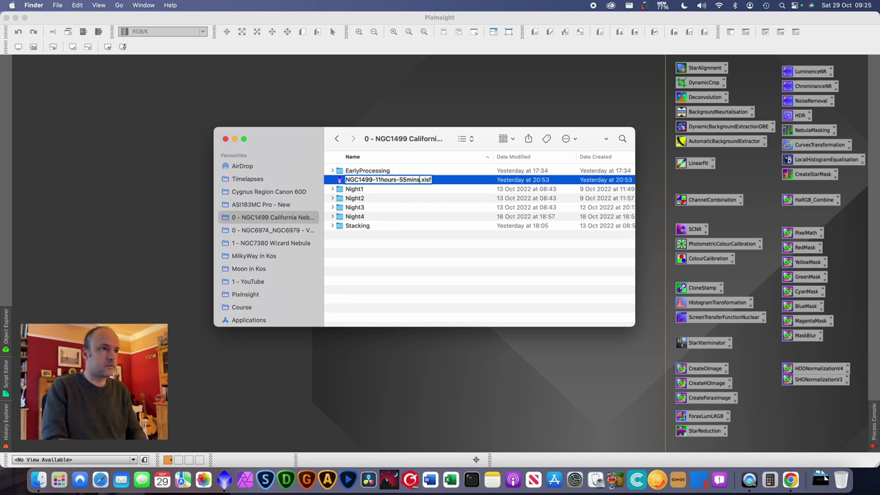
key(Return)
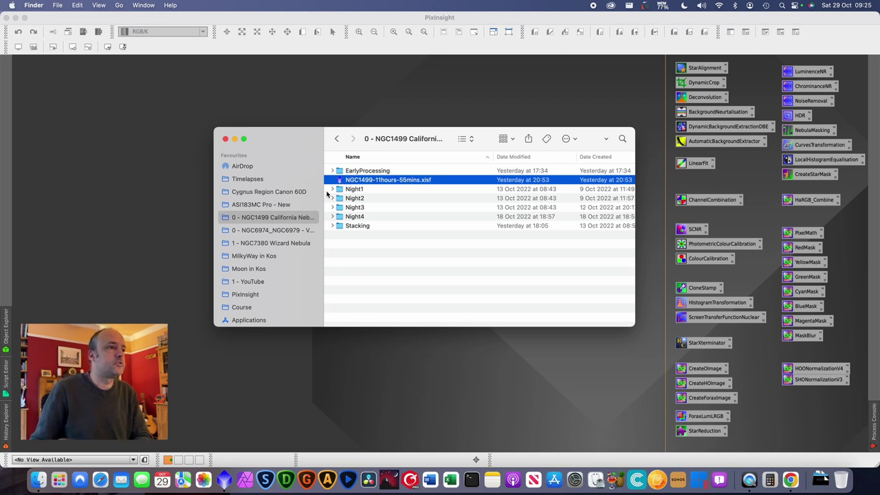
- Open NGC1499-11hours-55mins.xisf in PixInsight and apply an STF AutoStretch to the image
drag(388, 182, 326, 93)
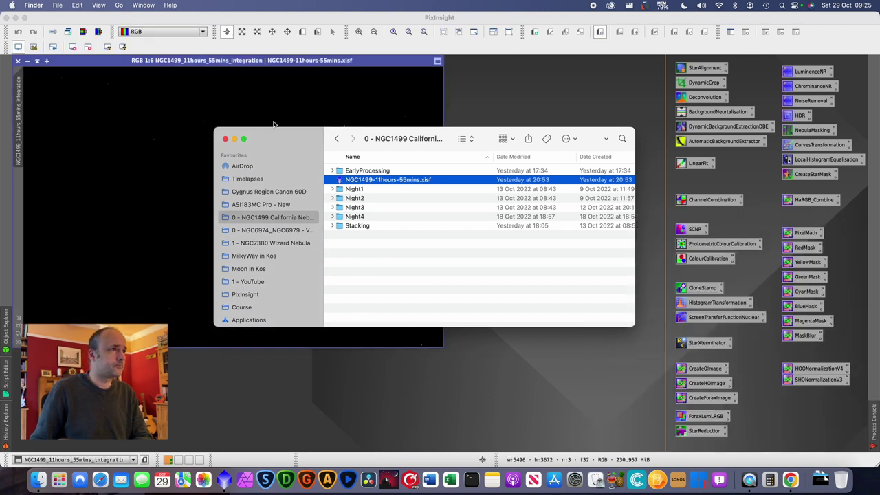
click(266, 60)
drag(267, 59, 388, 104)
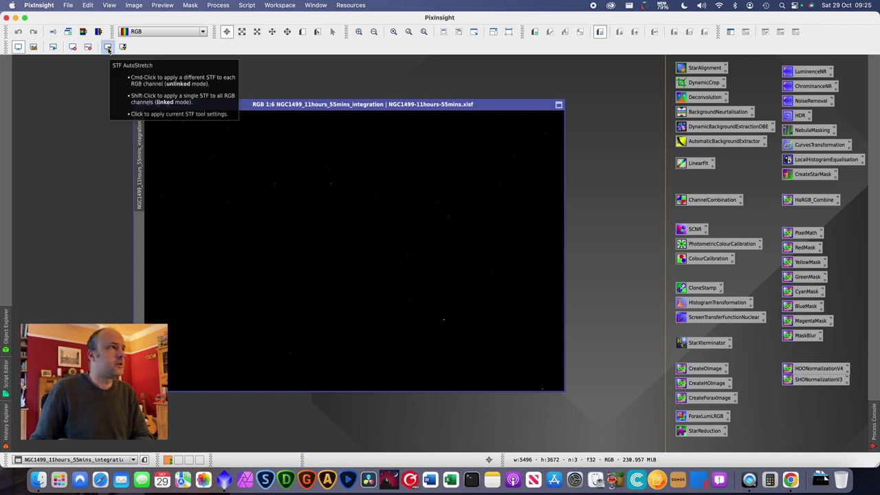
click(108, 48)
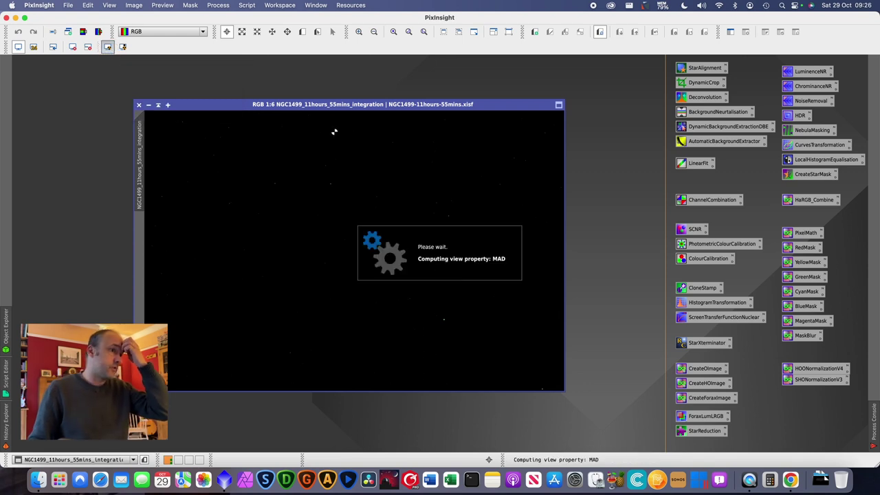
drag(333, 104, 374, 90)
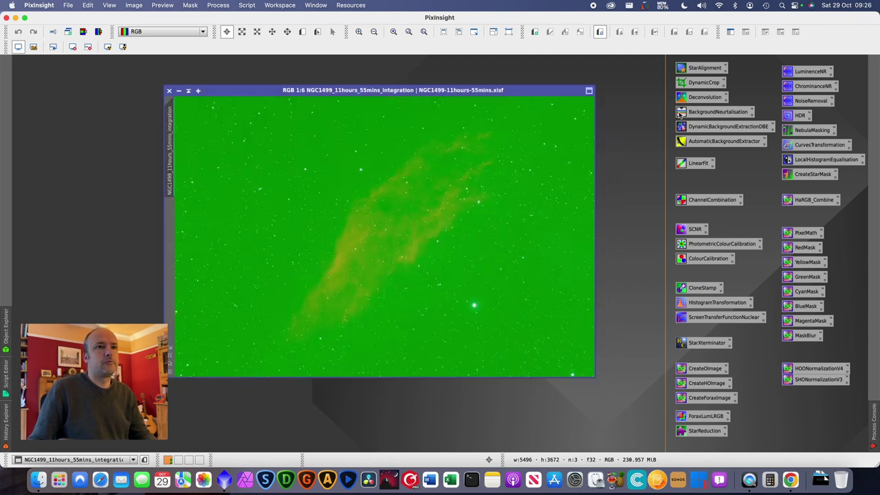
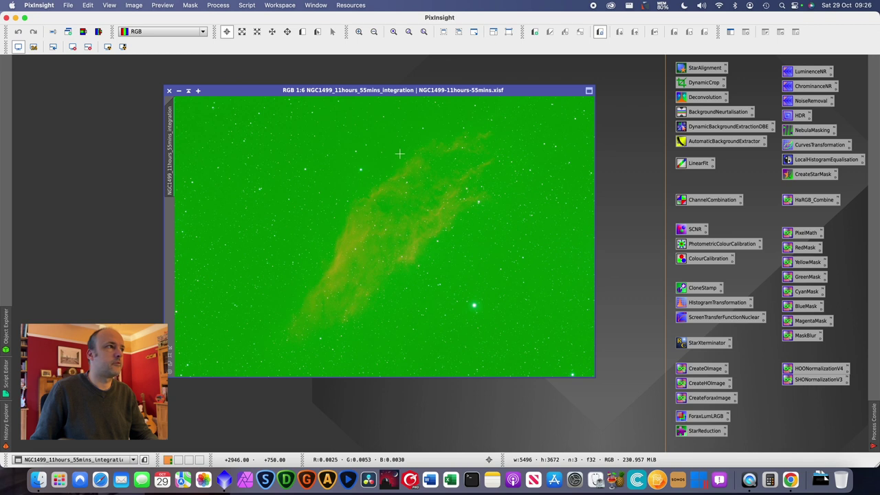
- Crop the thin borders off all four sides of the image with DynamicCrop, leaving about 5424 × 3582 pixels
double_click(700, 83)
drag(790, 141, 693, 125)
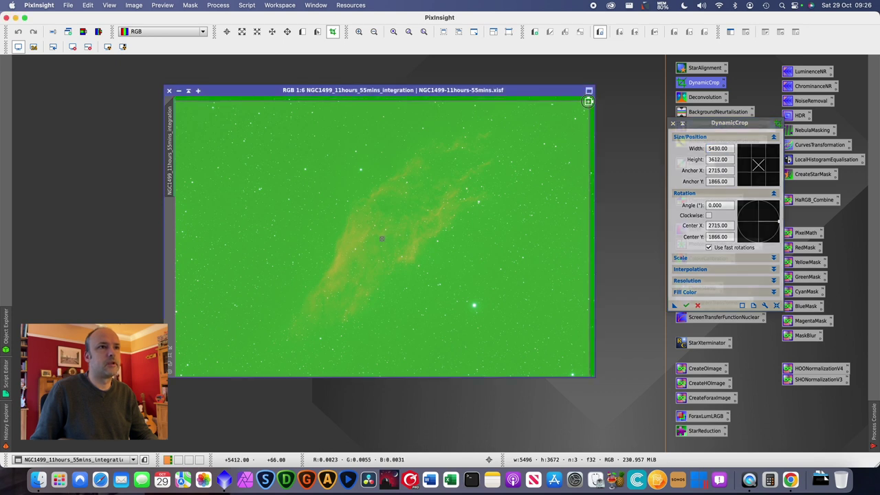
drag(591, 97, 558, 127)
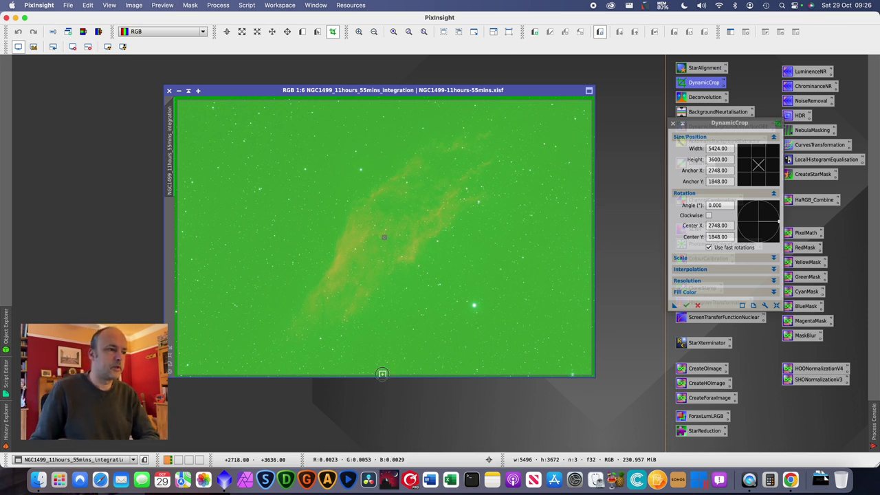
drag(382, 374, 383, 372)
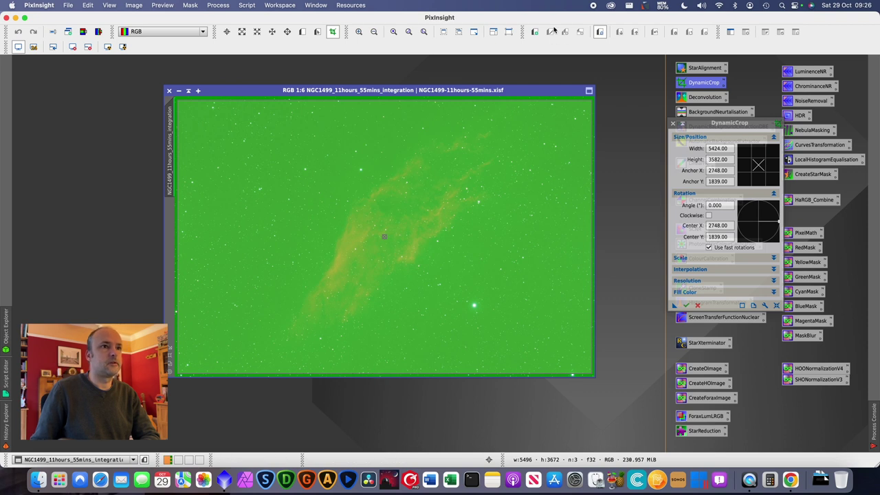
click(685, 306)
click(473, 271)
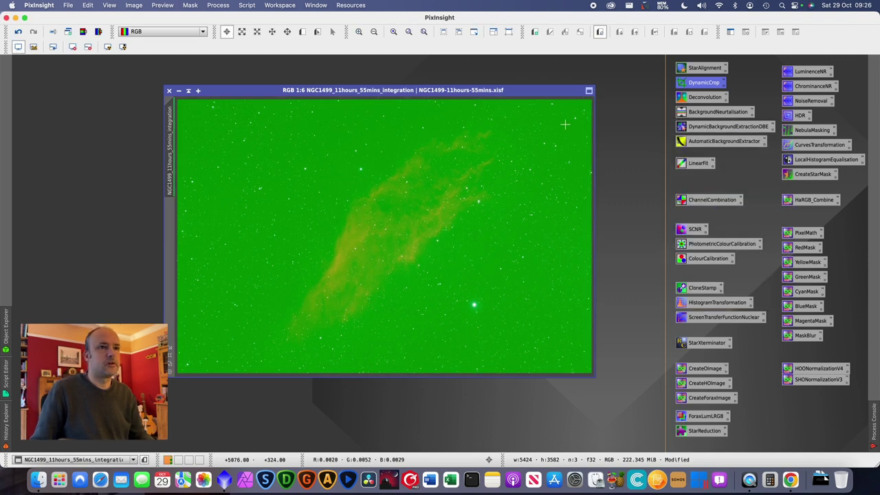
- Start DynamicBackgroundExtraction on the cropped image with tolerance 2 and shadows relaxation 6
double_click(719, 126)
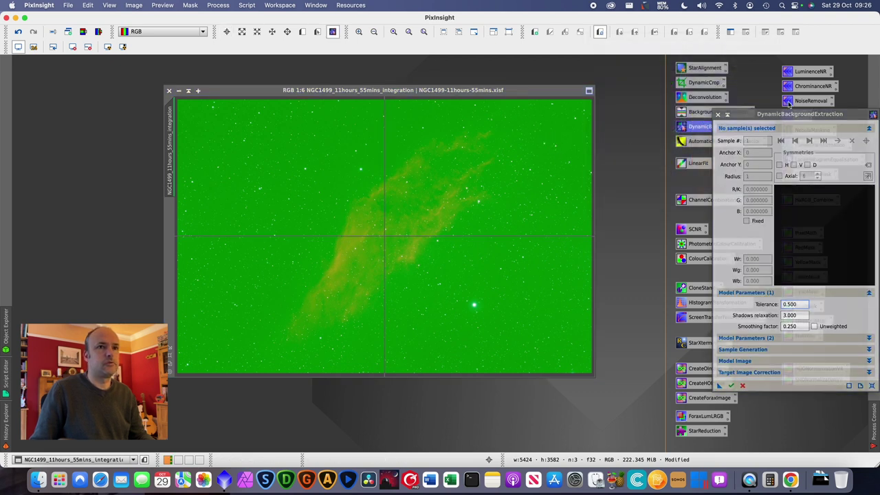
drag(763, 114, 671, 99)
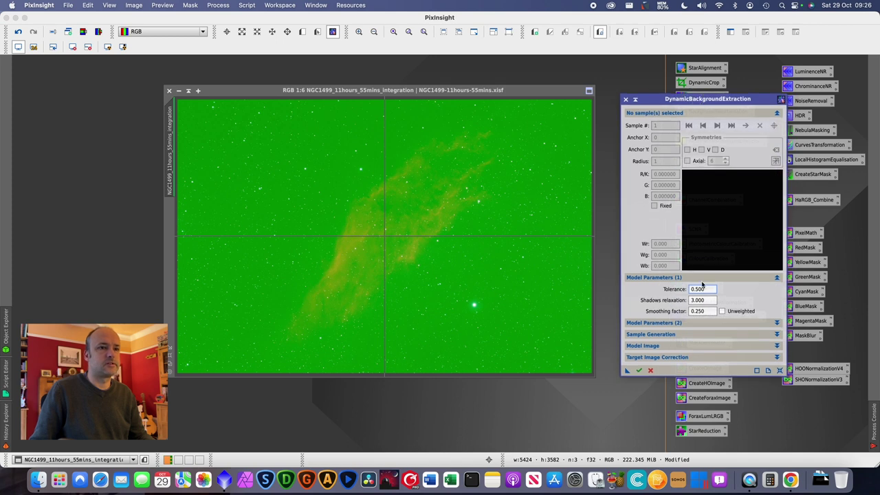
double_click(704, 289)
text(2)
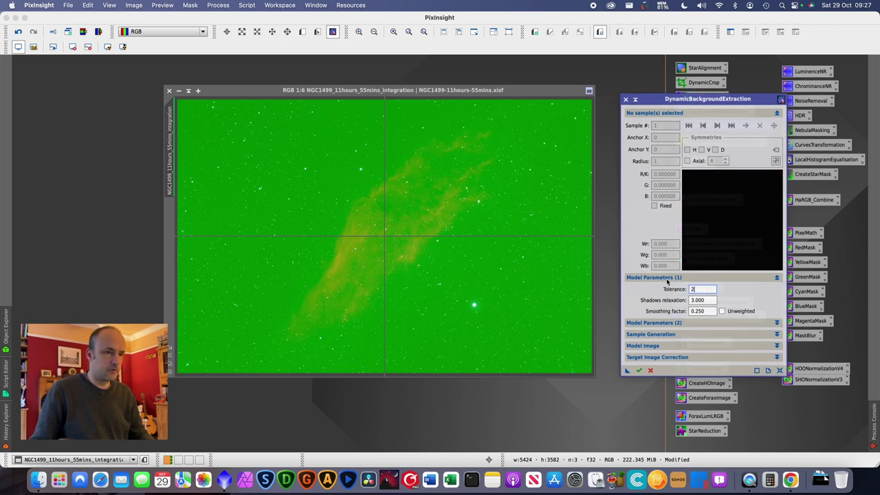
key(Return)
double_click(705, 300)
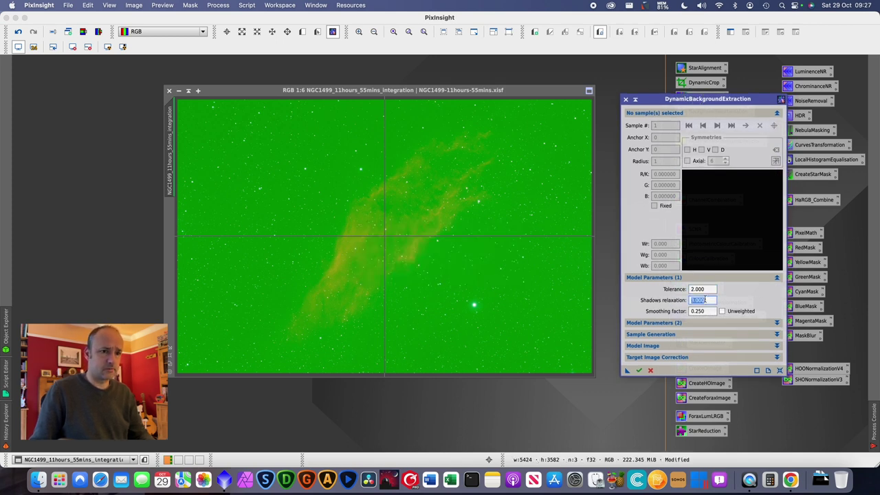
text(6)
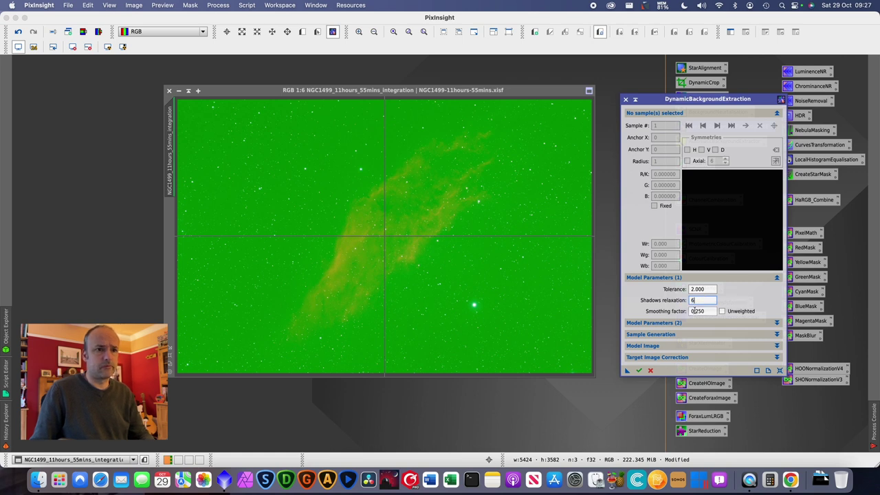
key(shift+Tab)
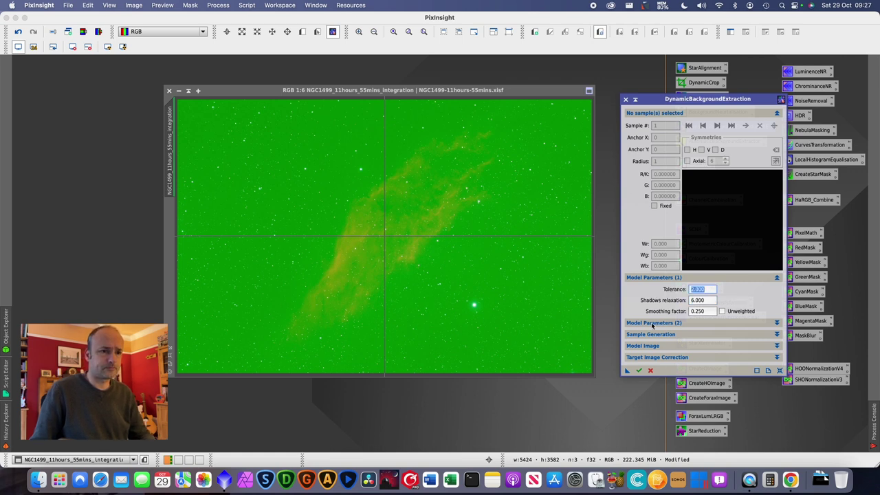
- Set the default sample radius to 150 and generate the background samples
click(690, 335)
double_click(697, 346)
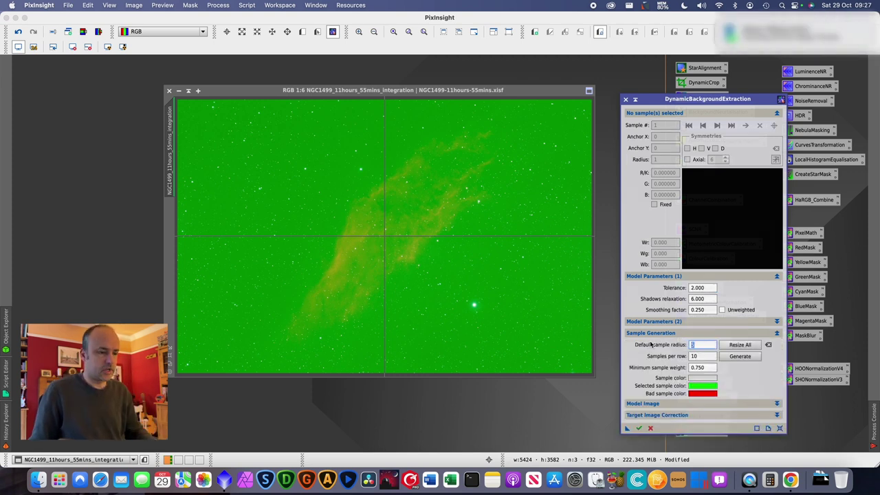
text(150)
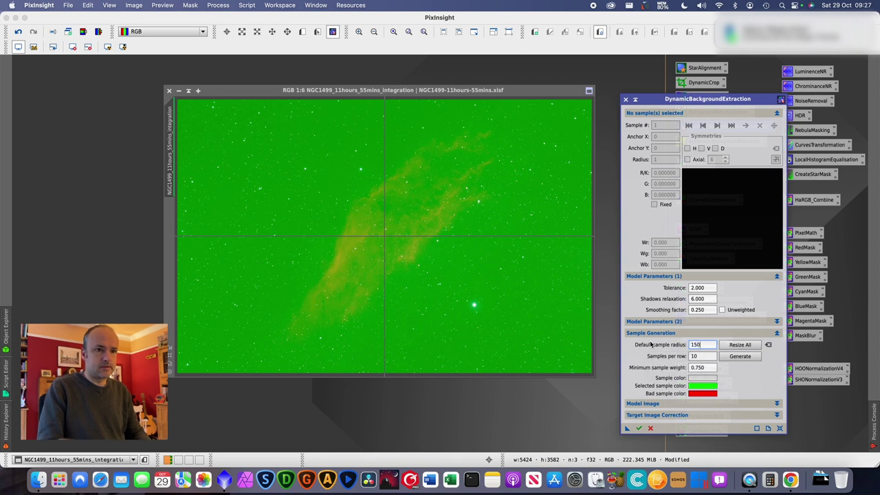
click(739, 357)
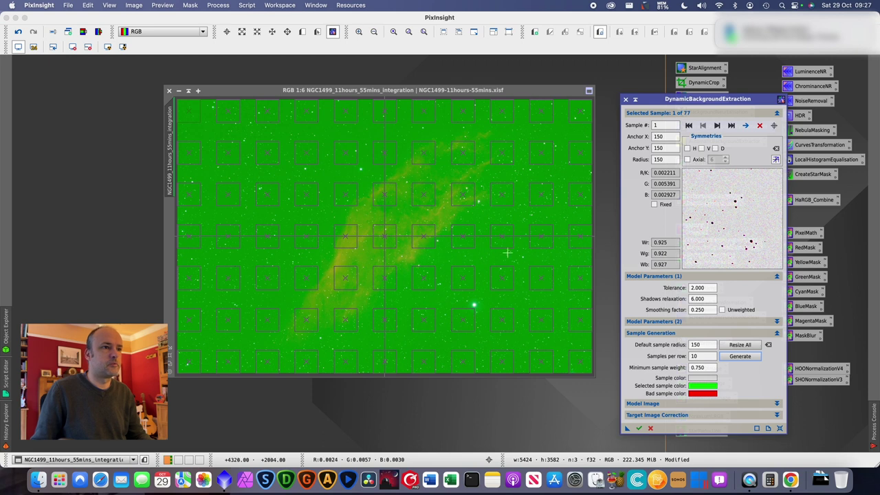
- Delete the background samples in the second to fifth columns, keeping those in the top and bottom rows
click(232, 152)
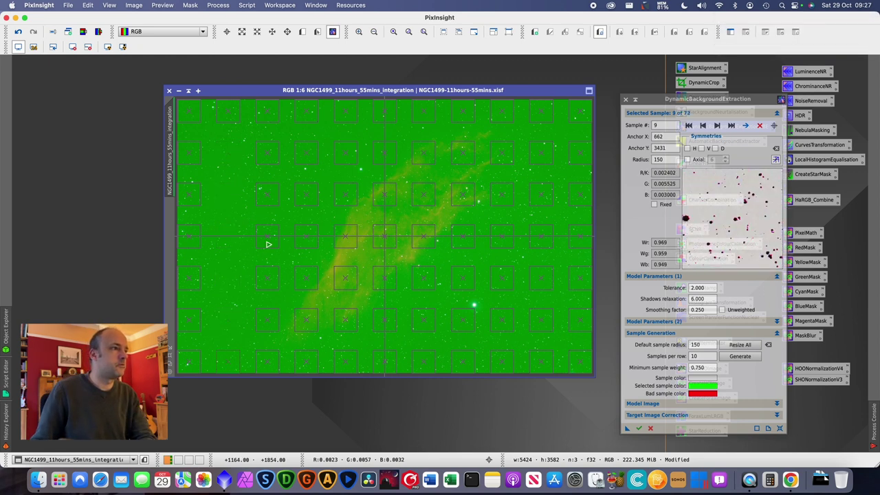
key(Delete)
key(Delete)
key(Delete)
key(Delete)
key(Delete)
key(Delete)
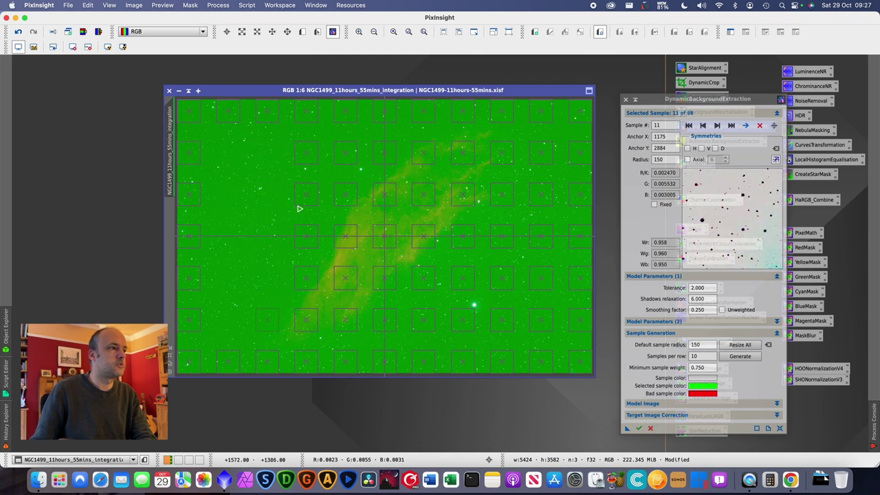
key(Delete)
key(Delete)
key(Delete)
key(Delete)
key(Delete)
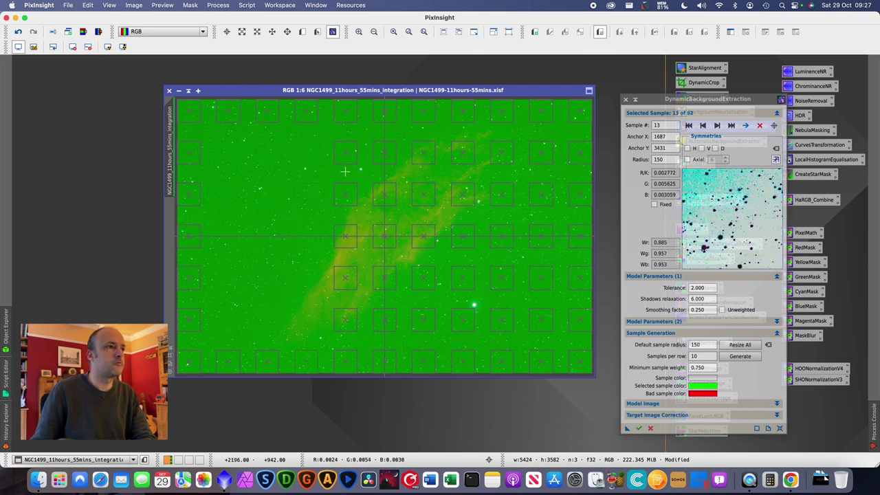
key(Delete)
key(Delete)
key(Delete)
key(Delete)
key(Delete)
- Delete the background samples in the sixth to eighth columns over the nebula, keeping the top and bottom rows
click(389, 165)
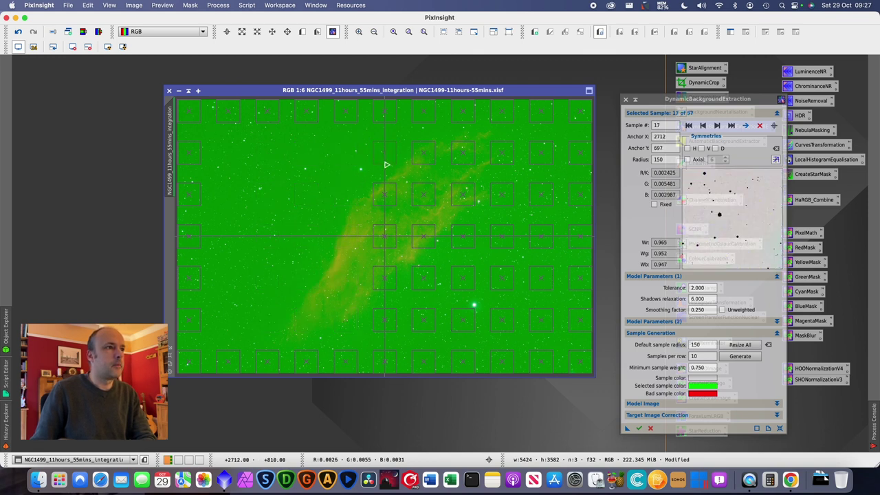
key(Delete)
key(Delete)
key(Delete)
key(Delete)
key(Delete)
key(Delete)
key(Delete)
key(Delete)
key(Delete)
key(Delete)
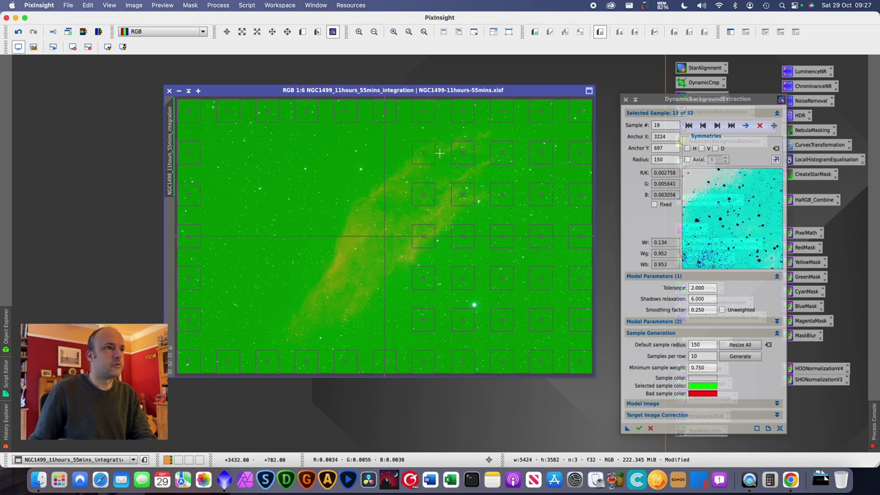
key(Delete)
key(Delete)
key(Delete)
key(Delete)
key(Delete)
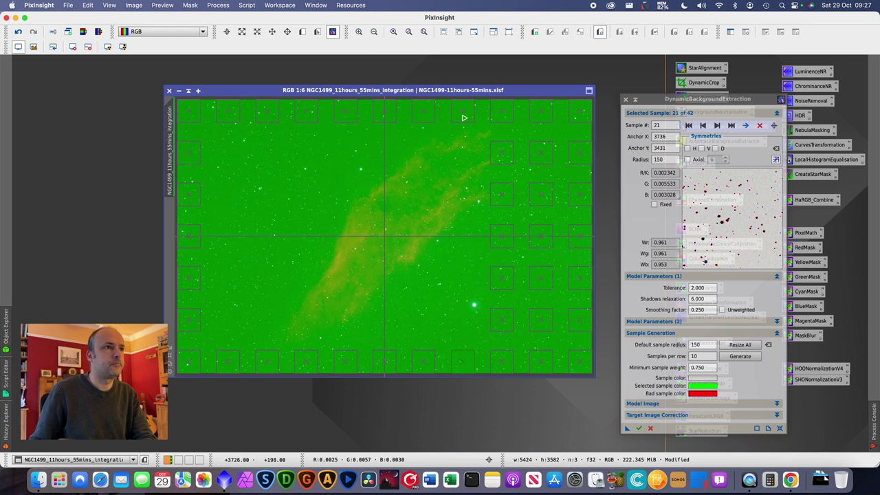
- Delete the seventh to tenth background samples in the top row, keeping the corner sample
key(Delete)
key(Delete)
click(418, 117)
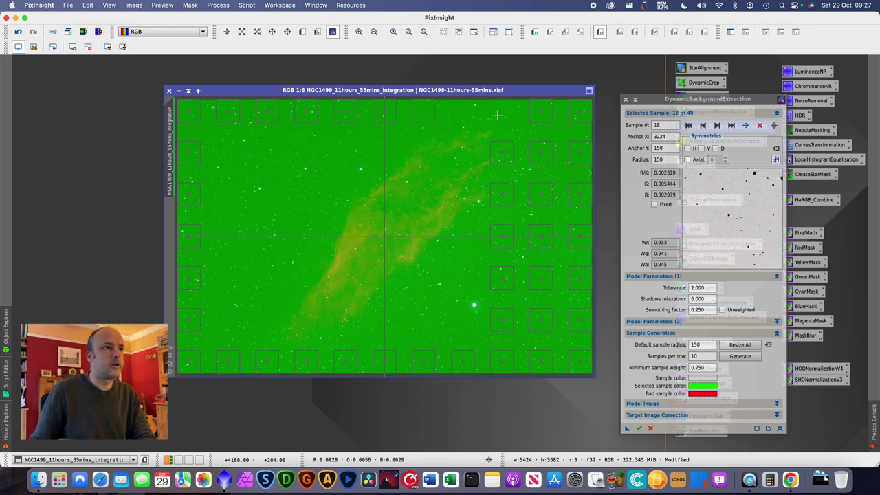
key(Delete)
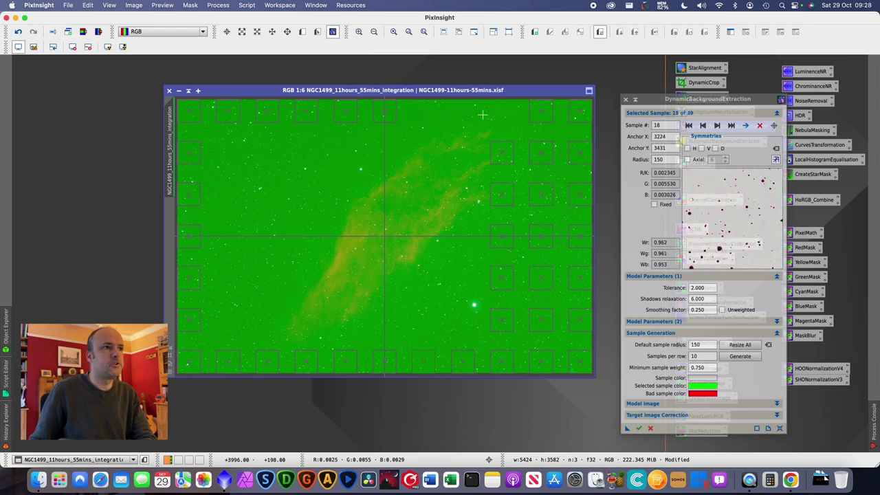
click(548, 115)
key(Delete)
- Delete the background samples between the top and bottom rows in the ninth and tenth columns
click(502, 156)
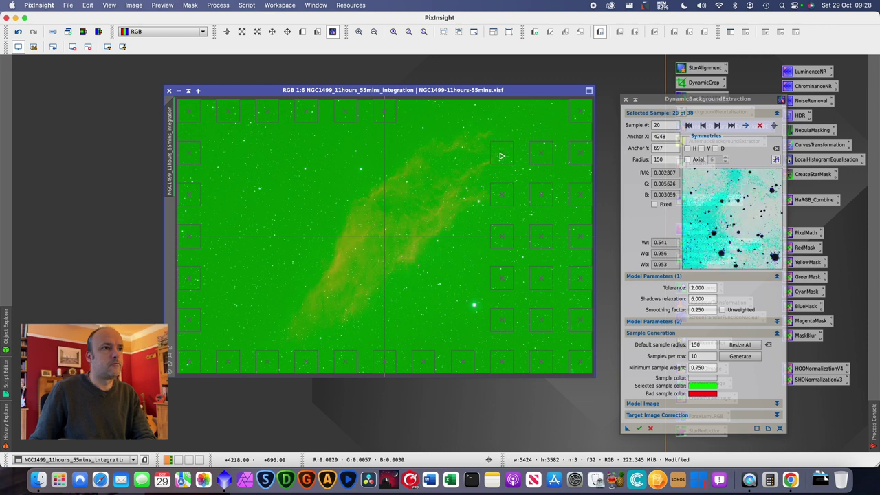
key(Delete)
key(Delete)
key(Delete)
key(Delete)
key(Delete)
click(543, 150)
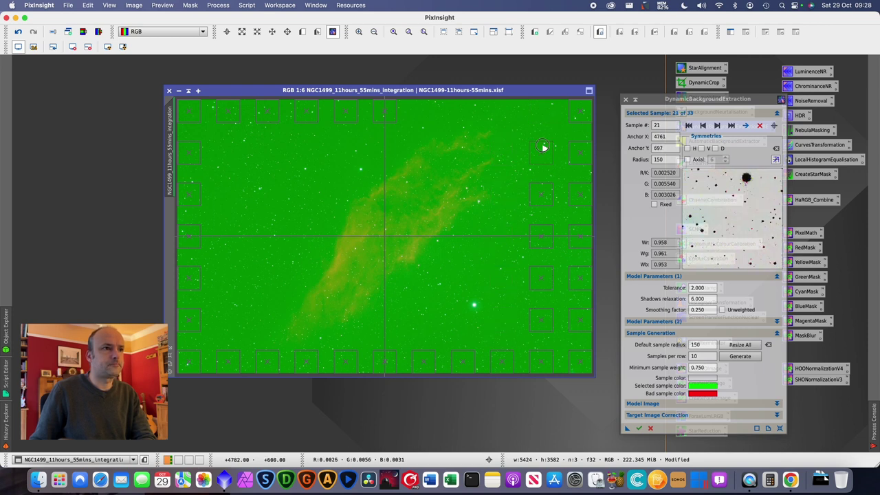
key(Delete)
key(Delete)
key(Delete)
key(Delete)
key(Delete)
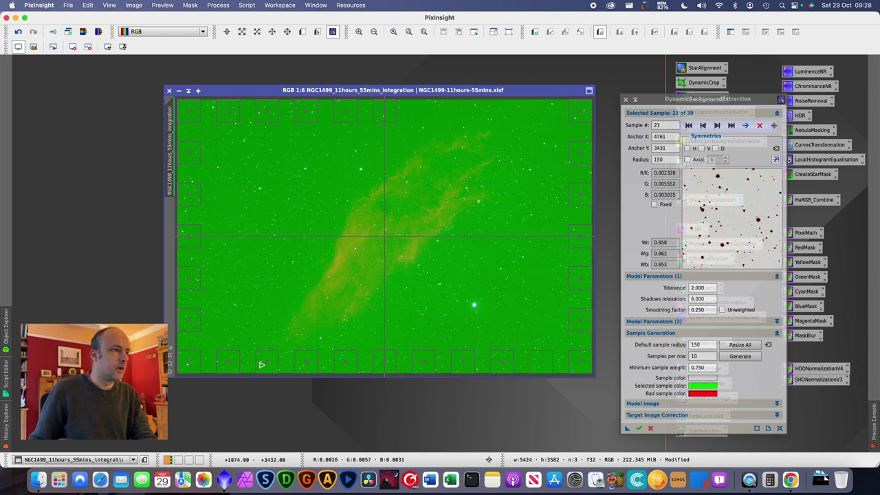
- Delete the second to fifth background samples in the bottom row, near the nebula's lower end
click(267, 365)
click(234, 364)
key(Delete)
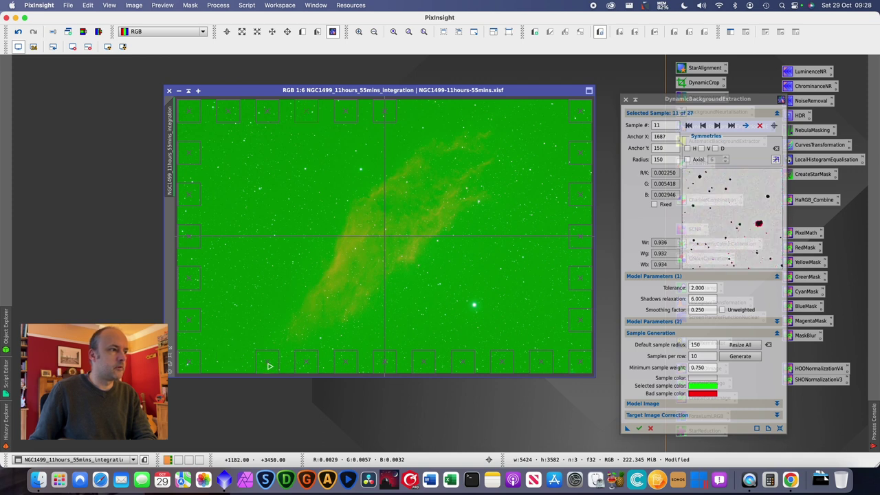
click(268, 365)
key(Delete)
click(308, 367)
key(Delete)
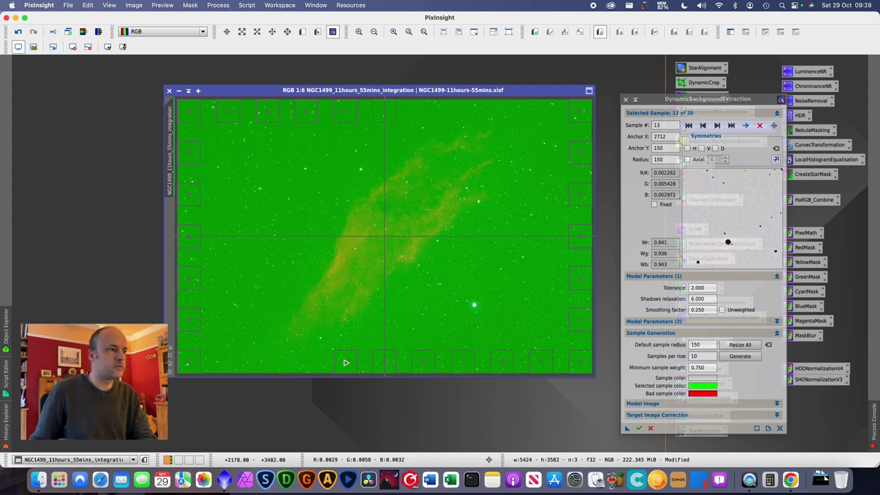
click(346, 362)
key(Delete)
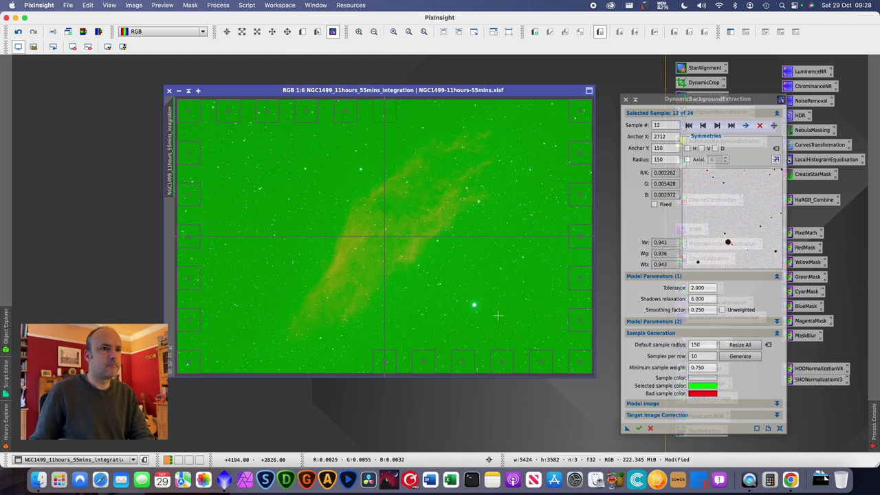
- Set Subtraction correction with the background model discarded and the target image replaced, and save these extraction settings as a process icon
click(672, 334)
click(646, 277)
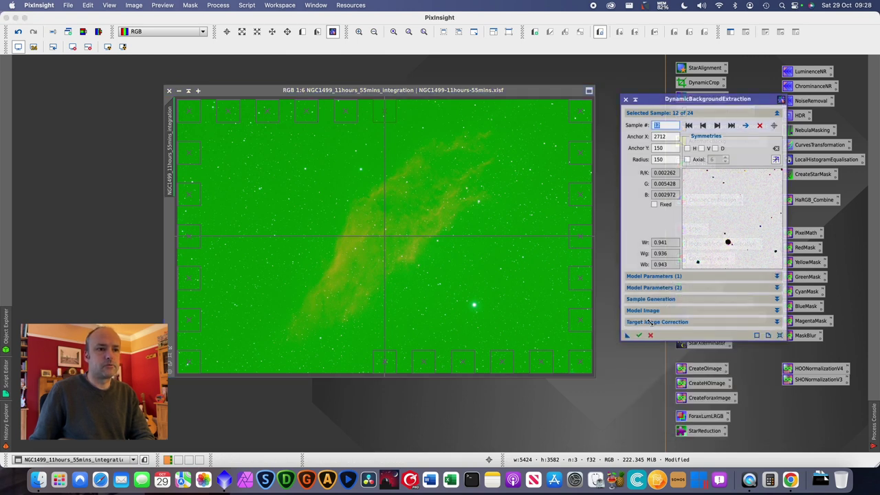
click(650, 323)
click(687, 334)
click(694, 352)
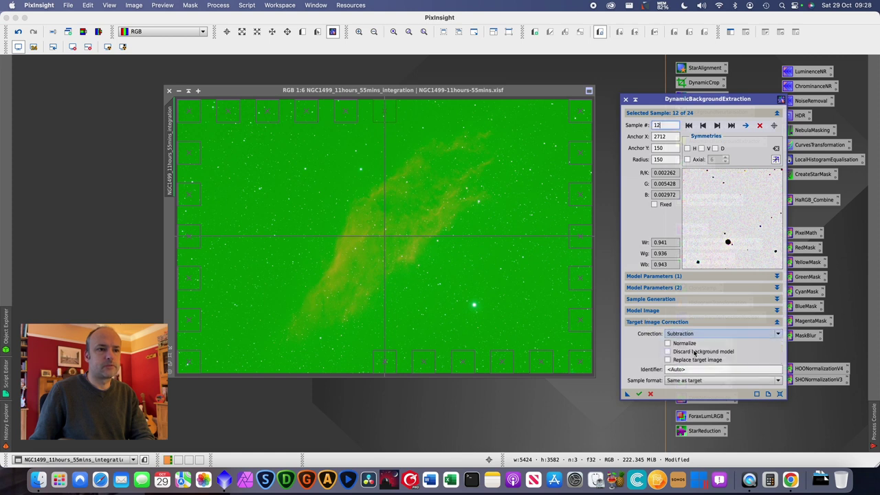
click(686, 351)
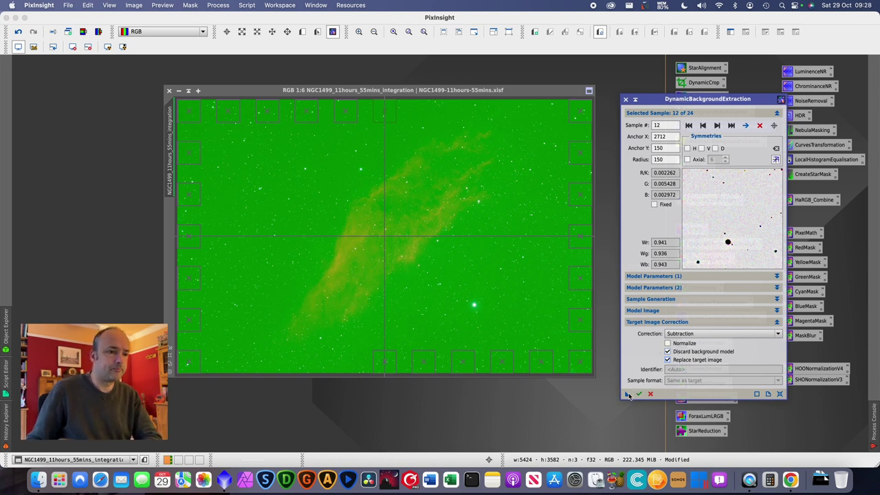
drag(628, 395, 537, 429)
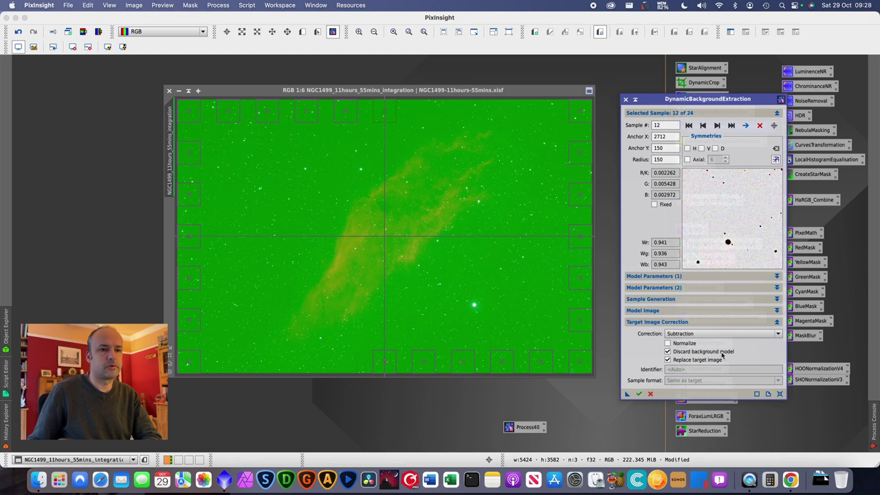
- Apply the background extraction with Division correction and reapply an STF AutoStretch to the corrected image
click(690, 334)
click(682, 358)
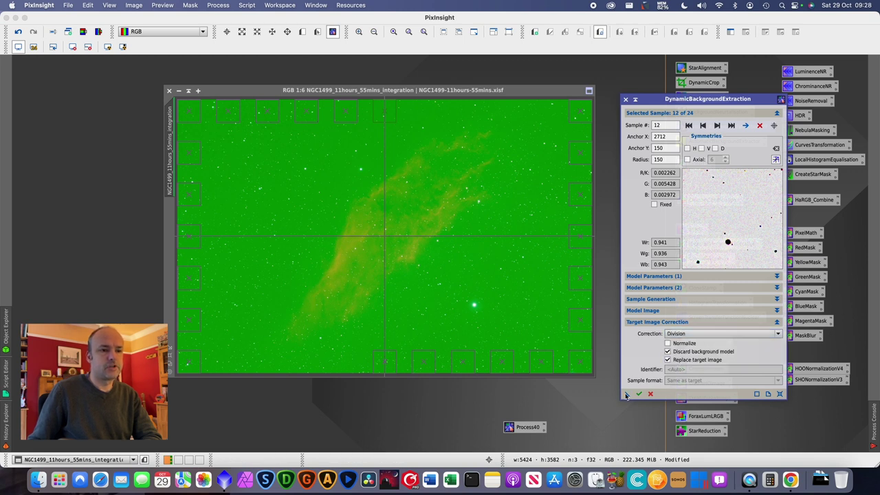
click(639, 395)
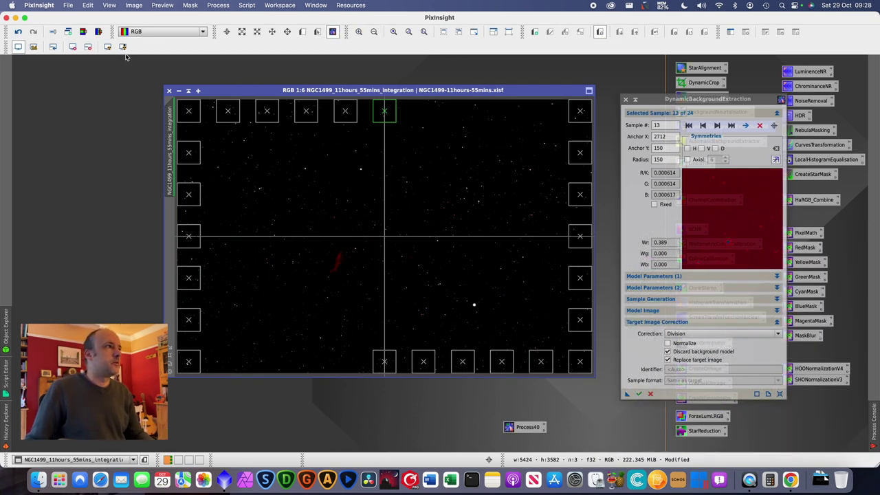
click(107, 47)
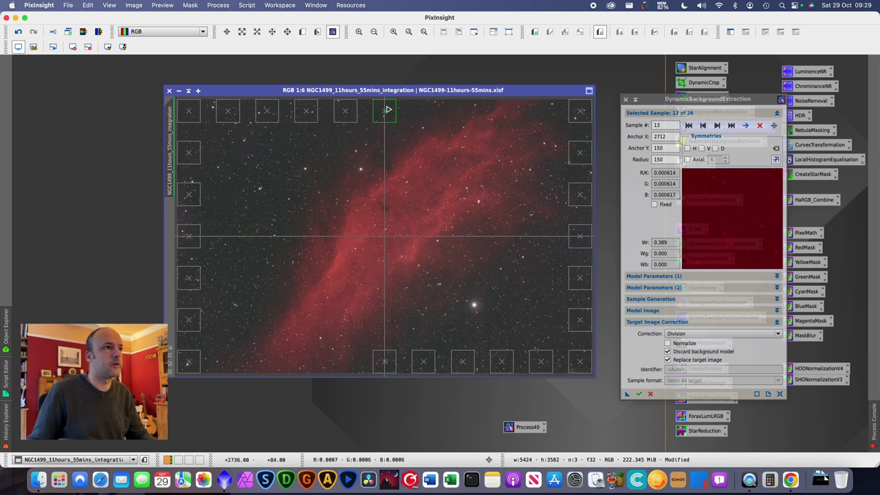
- Cancel the active extraction session and undo the Division background correction, with an STF AutoStretch reapplied to the uncorrected image
click(18, 35)
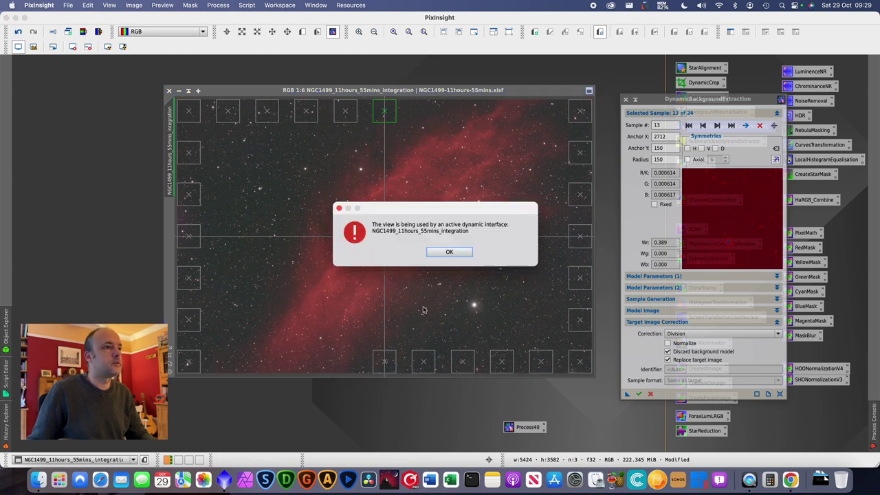
click(448, 251)
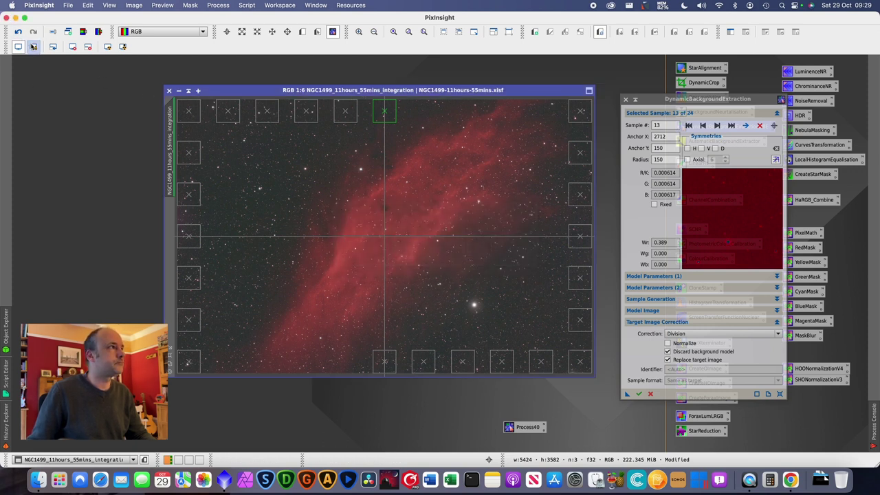
click(626, 99)
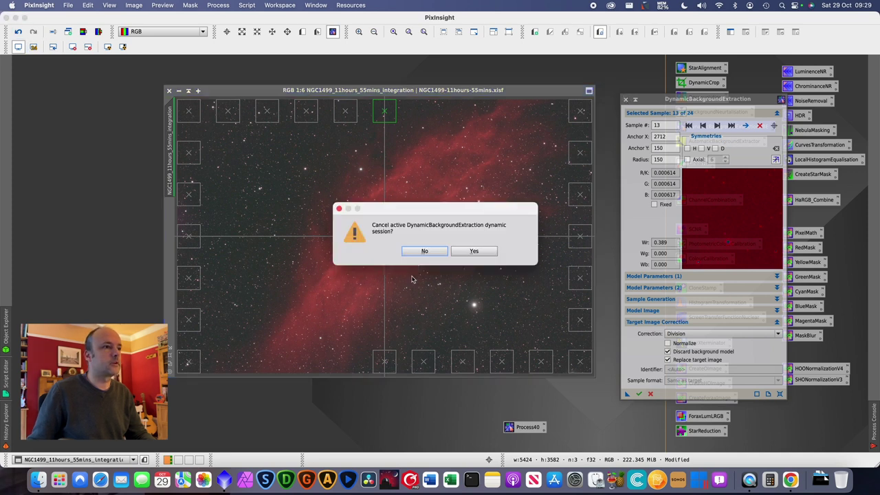
click(481, 256)
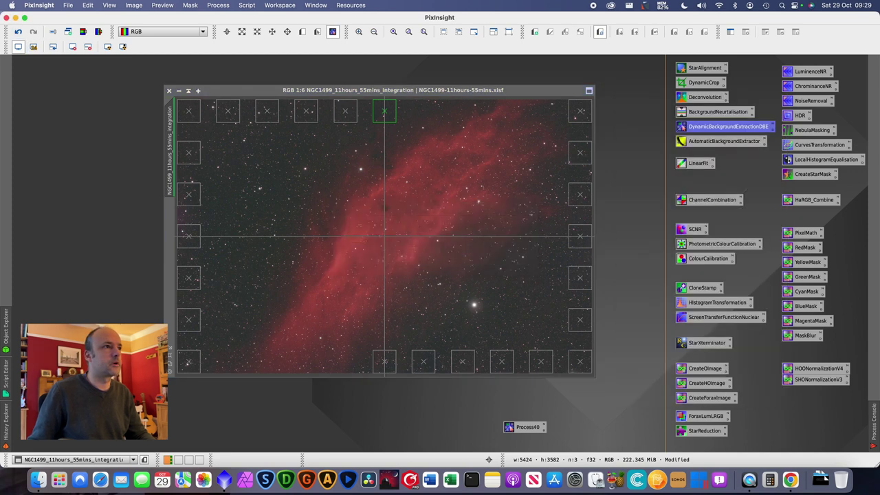
click(18, 32)
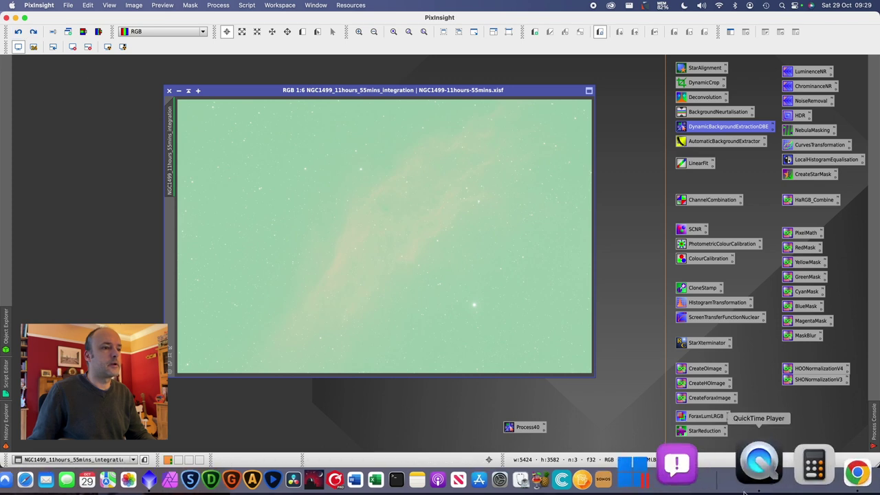
click(107, 48)
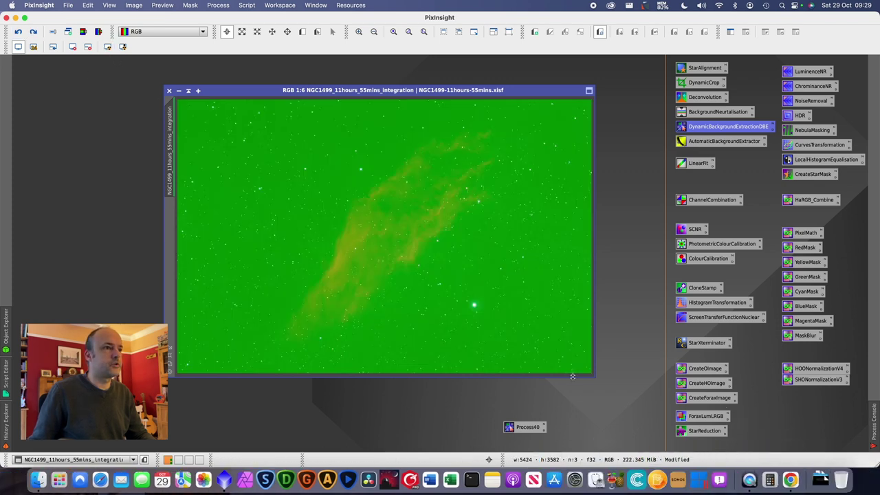
- Reload the extraction samples from the saved Process40 icon and delete the horizontally centred samples in the top and bottom rows
double_click(528, 427)
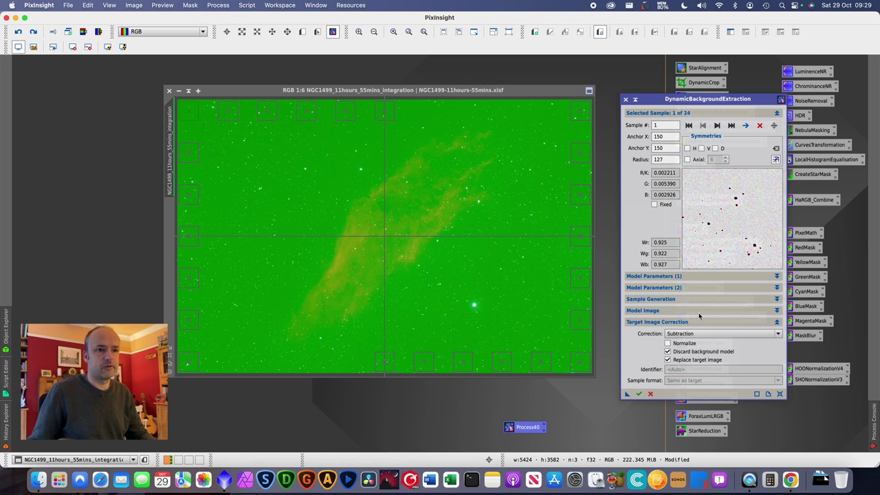
click(381, 110)
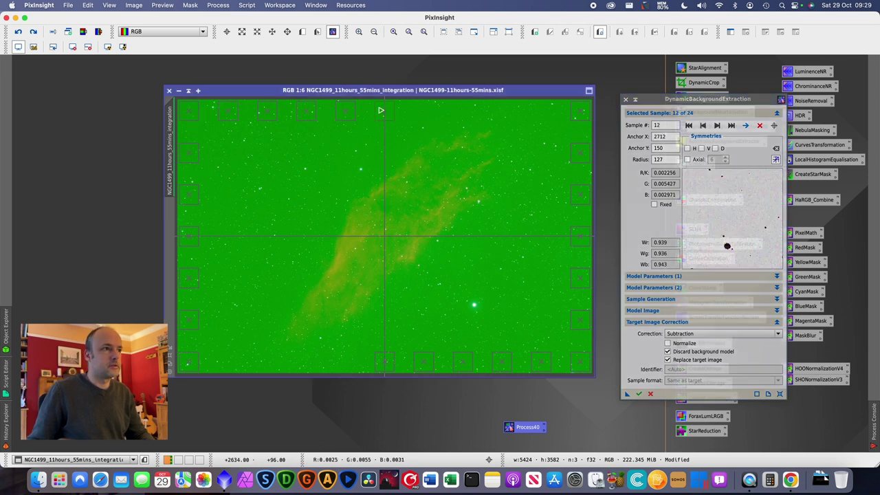
key(Delete)
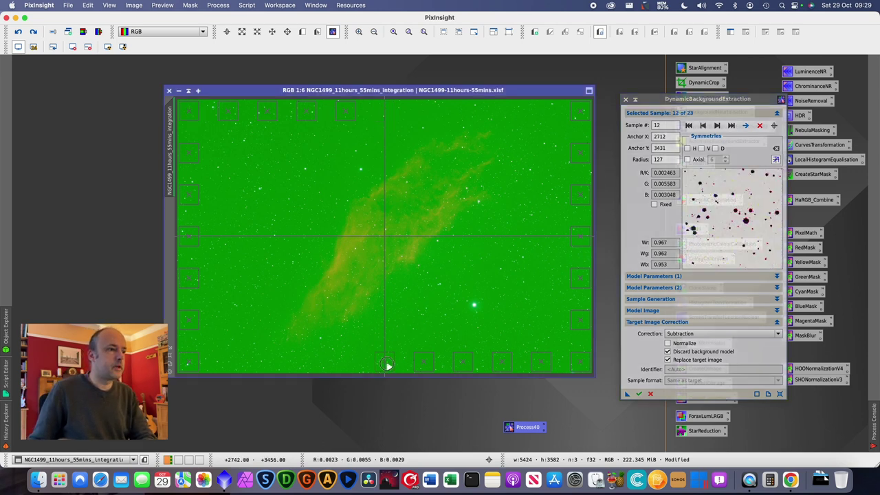
key(Delete)
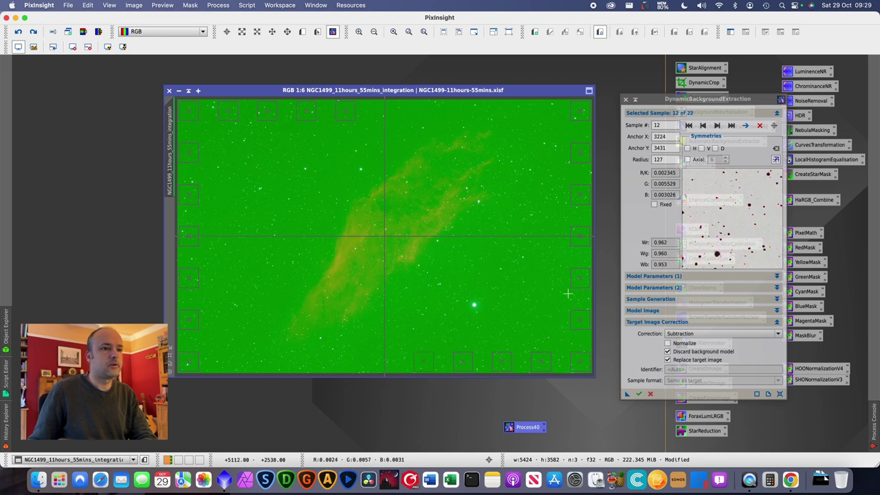
- Set the target image correction to Division for the reduced sample set
click(691, 333)
click(677, 358)
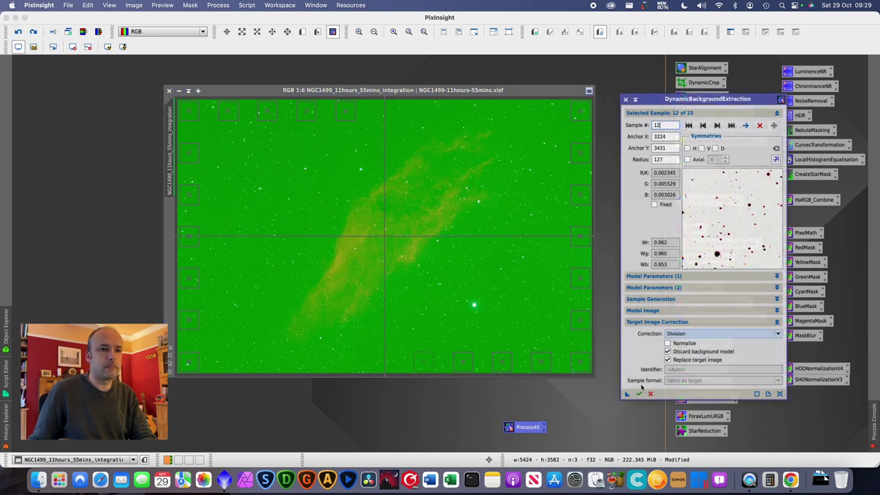
- Execute DynamicBackgroundExtraction with Division correction, closing its session, and auto-stretch the image's screen display
click(639, 393)
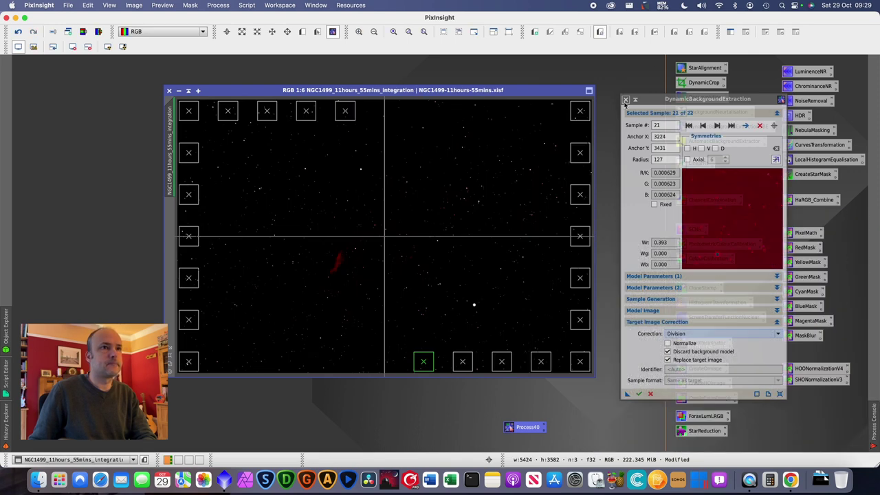
click(625, 101)
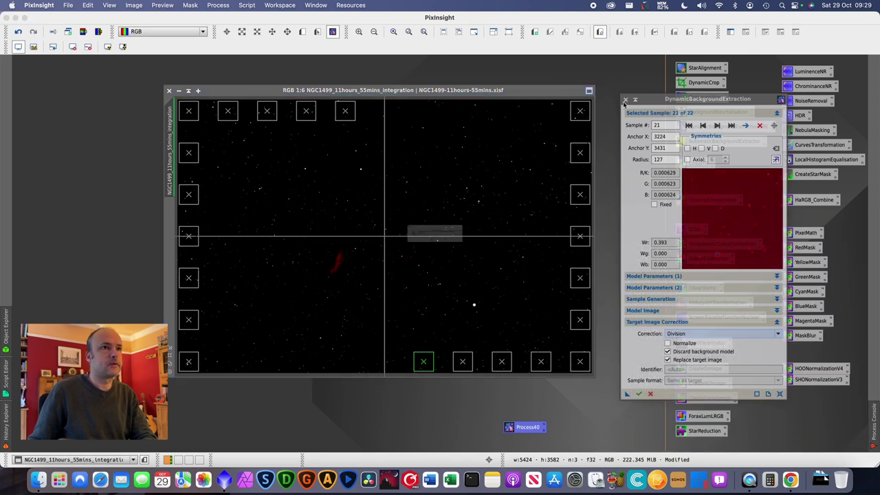
click(472, 251)
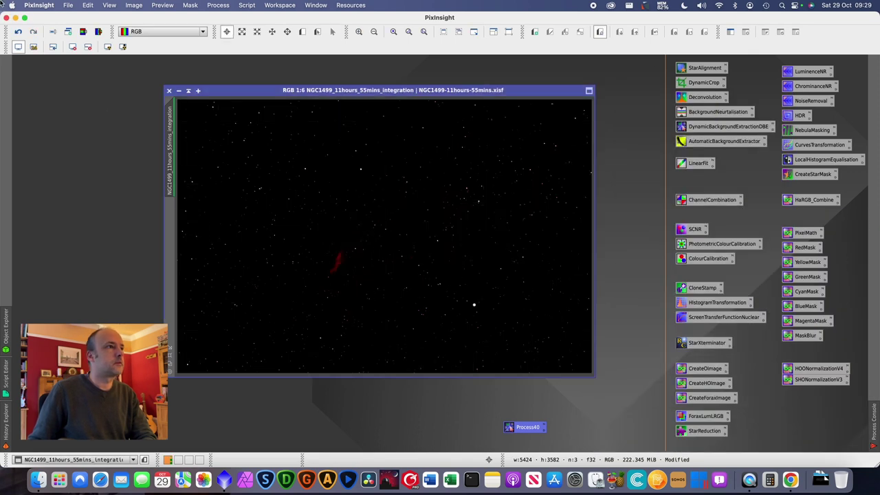
click(125, 47)
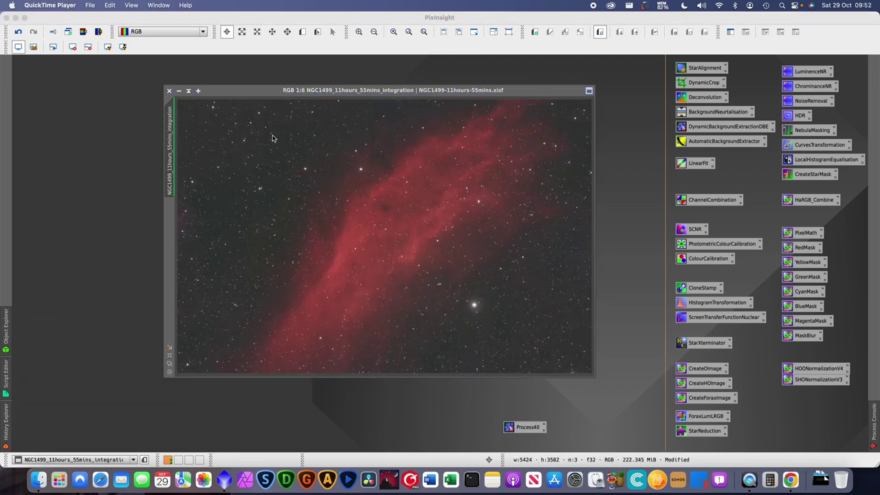
- Load the saved Process40 background extraction and delete the two samples in the middle of the image's lower and upper edges
double_click(522, 427)
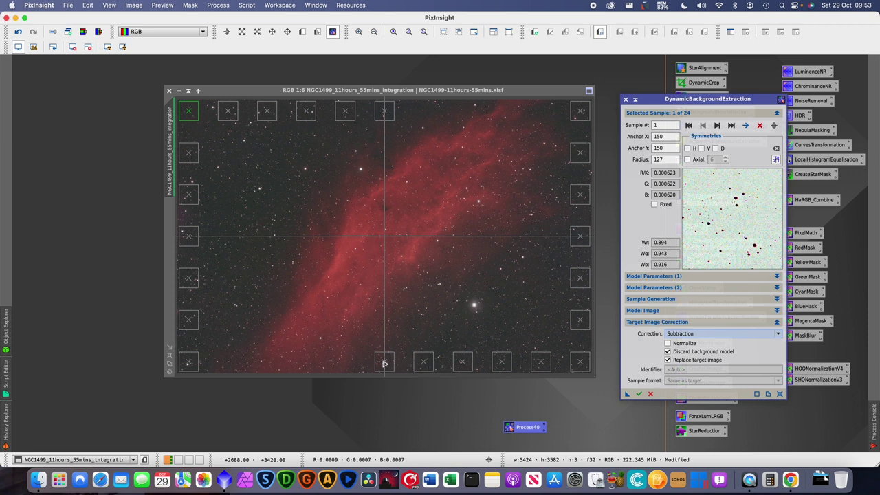
click(384, 362)
key(Delete)
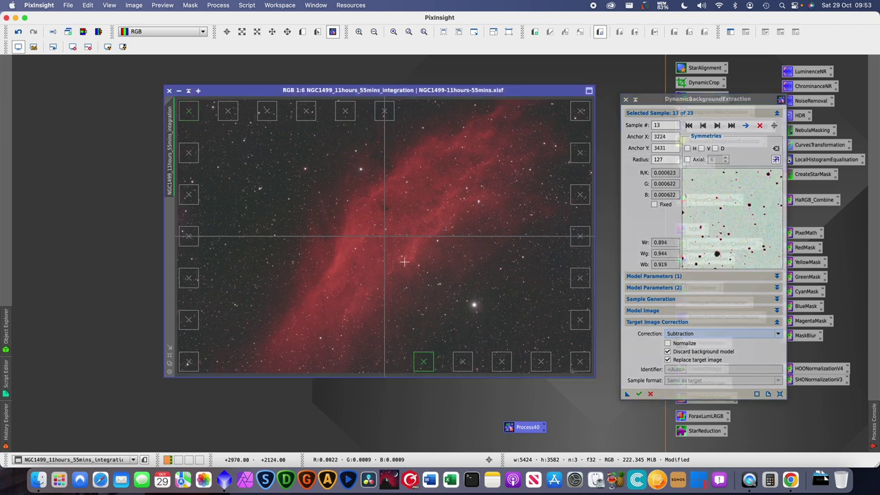
click(384, 110)
key(Delete)
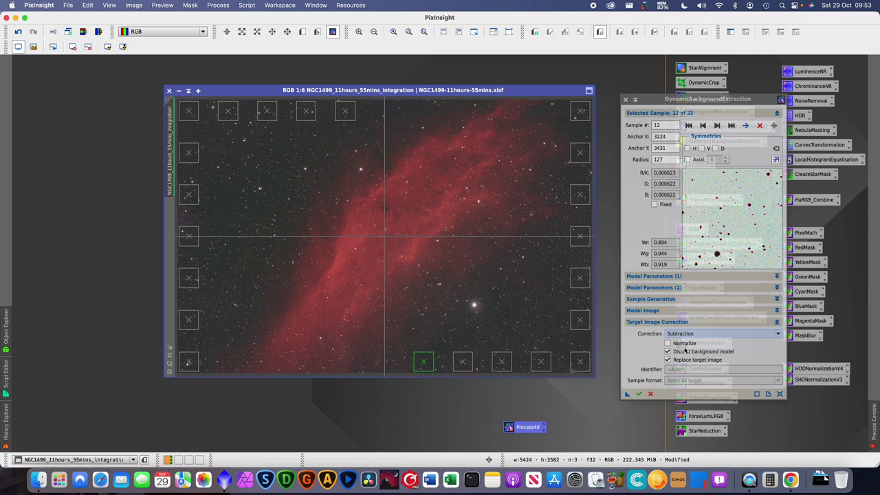
- Execute DynamicBackgroundExtraction with Subtraction correction on the image and end its dynamic session
click(639, 395)
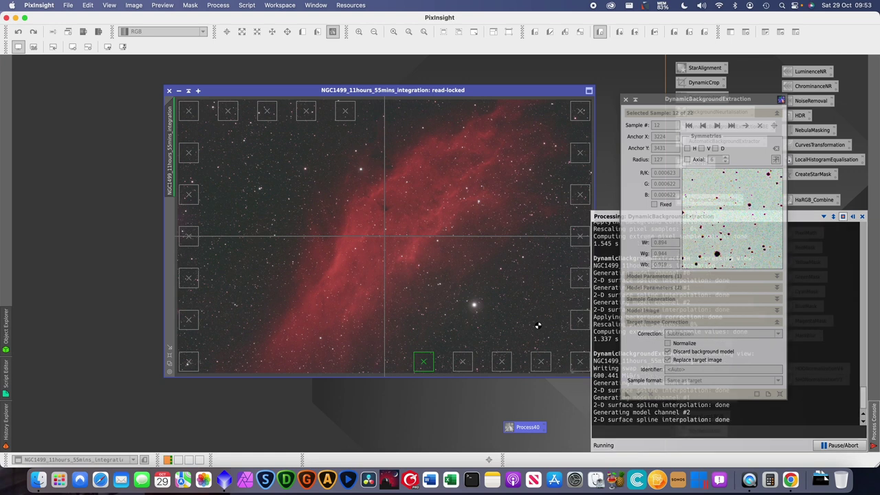
click(625, 99)
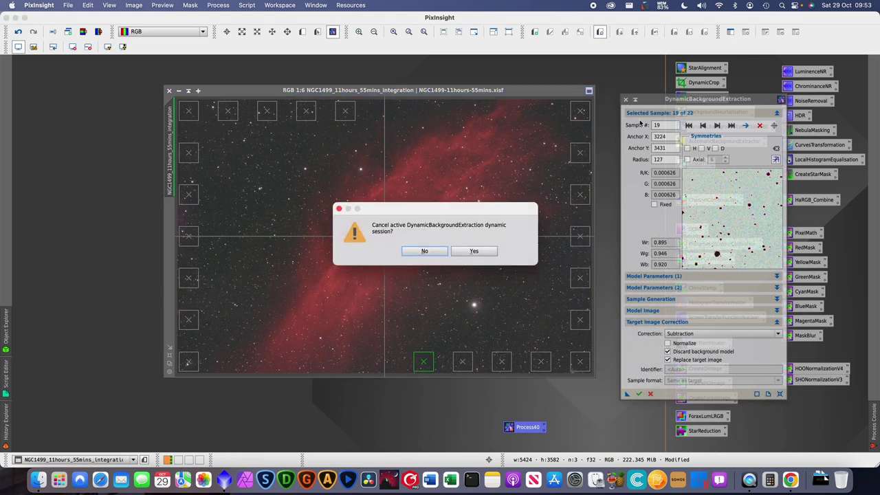
click(473, 251)
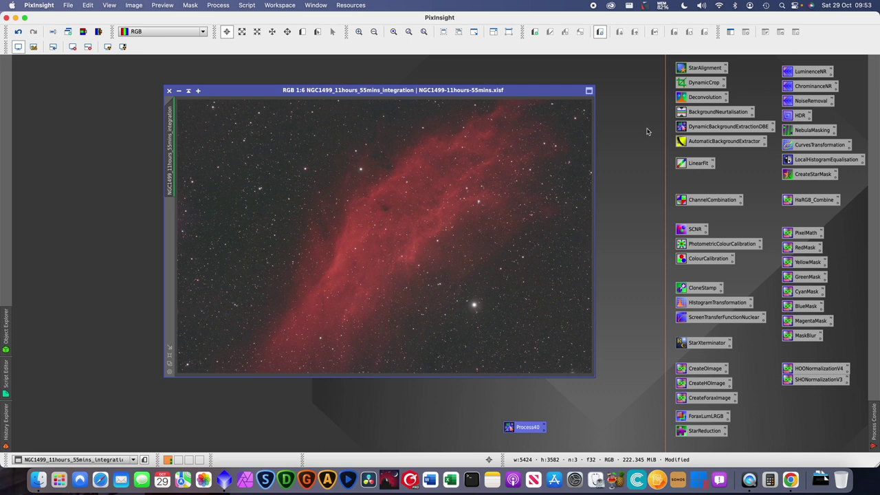
- Apply the saved BackgroundNeutralization settings to the nebula image and refresh the screen auto-stretch
double_click(703, 113)
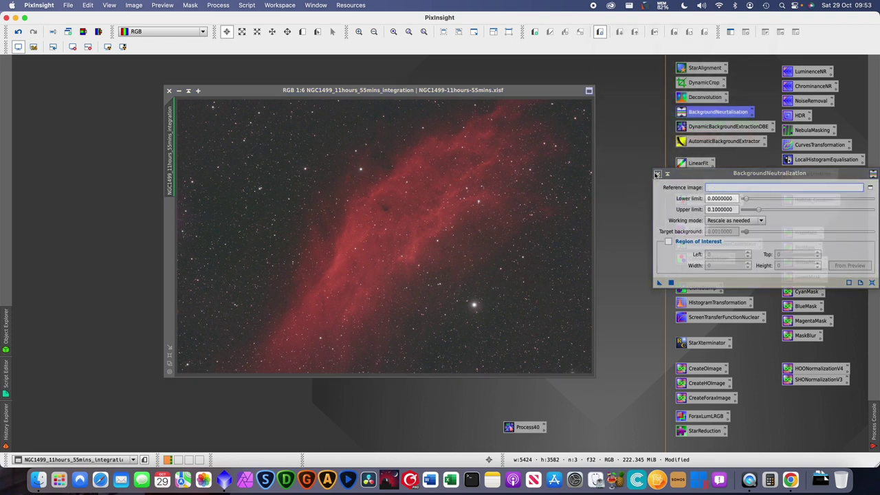
click(657, 173)
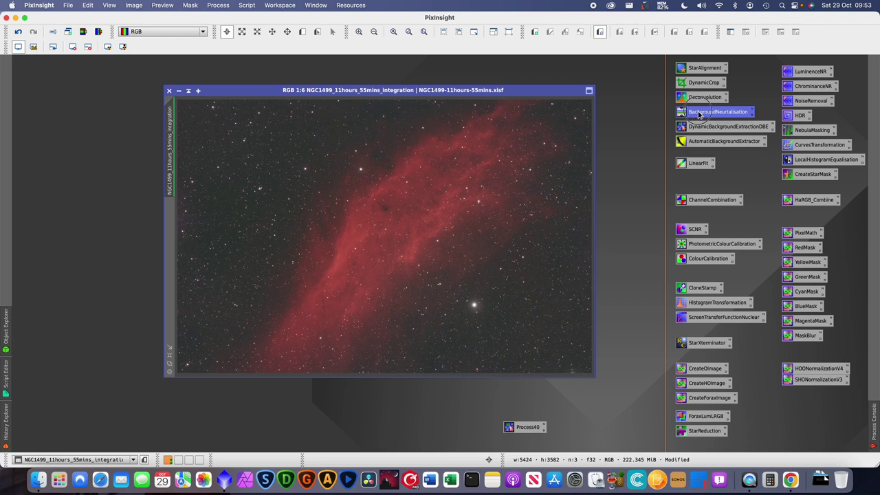
drag(698, 112, 422, 209)
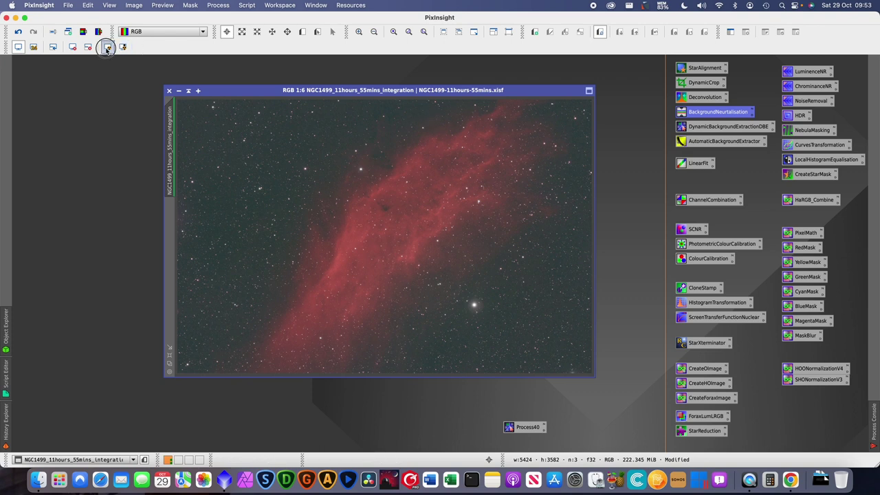
click(107, 47)
- Open ColorCalibration beside the image and draw a small preview over dark, nebula-free sky in the image's upper-left area
double_click(702, 261)
drag(271, 177, 775, 112)
drag(521, 93, 508, 93)
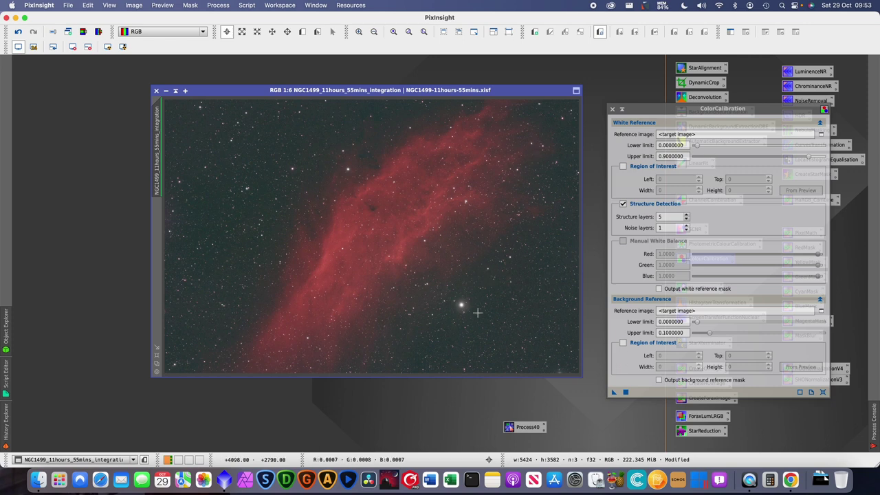
scroll(548, 284, up, 3)
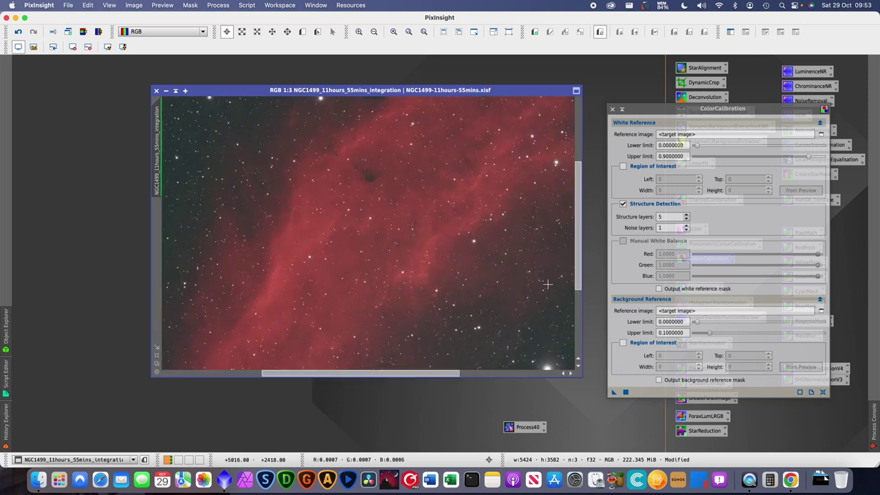
drag(332, 374, 178, 370)
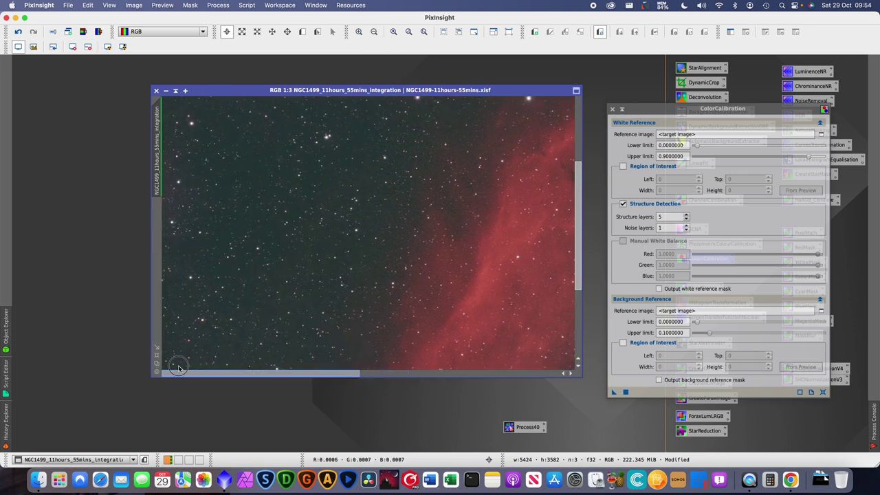
drag(578, 215, 576, 134)
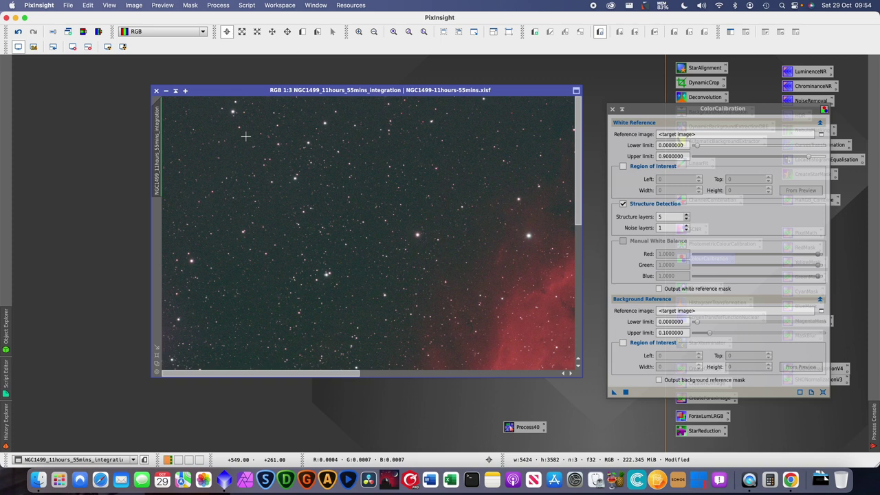
key(alt+n)
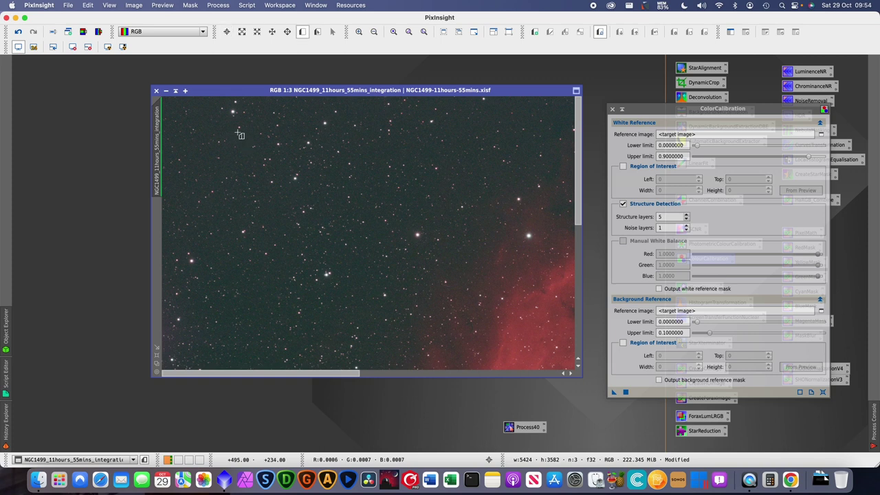
drag(238, 133, 251, 163)
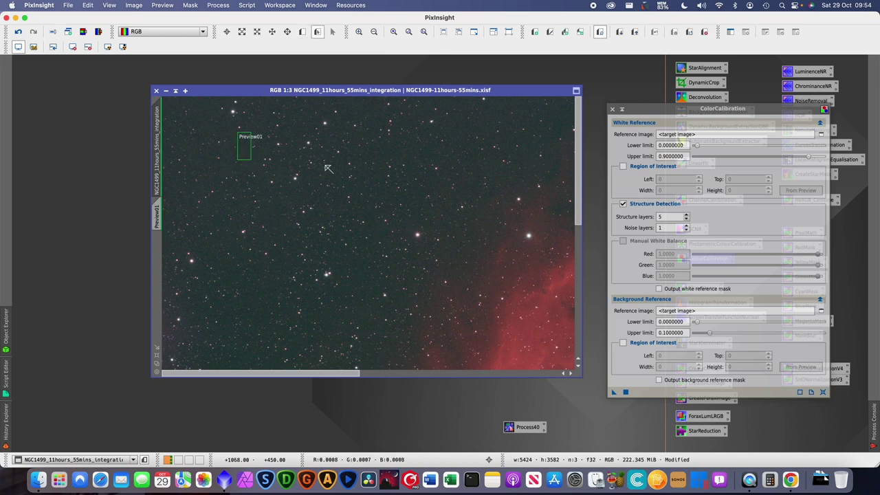
- Set the Background Reference image of ColorCalibration to Preview01
click(821, 311)
click(443, 225)
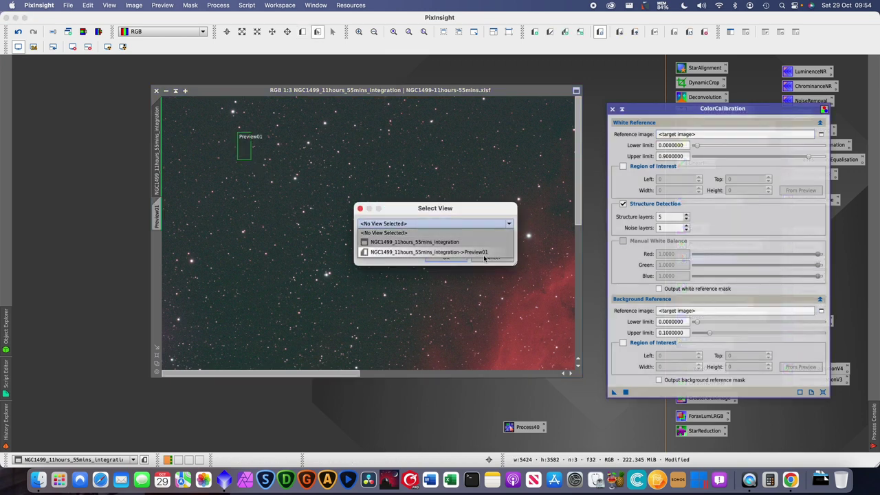
click(484, 253)
click(447, 257)
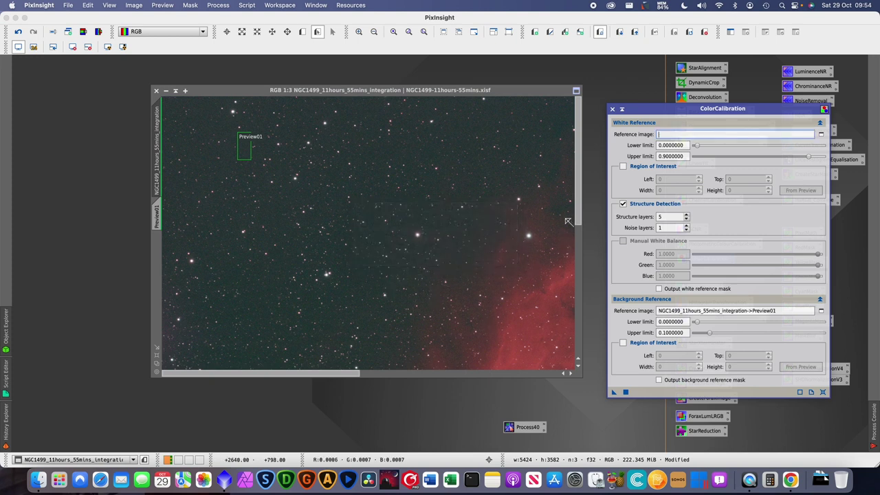
- Draw a second small preview tightly around a bright white star in the dark sky on the image's right side
drag(330, 373, 541, 365)
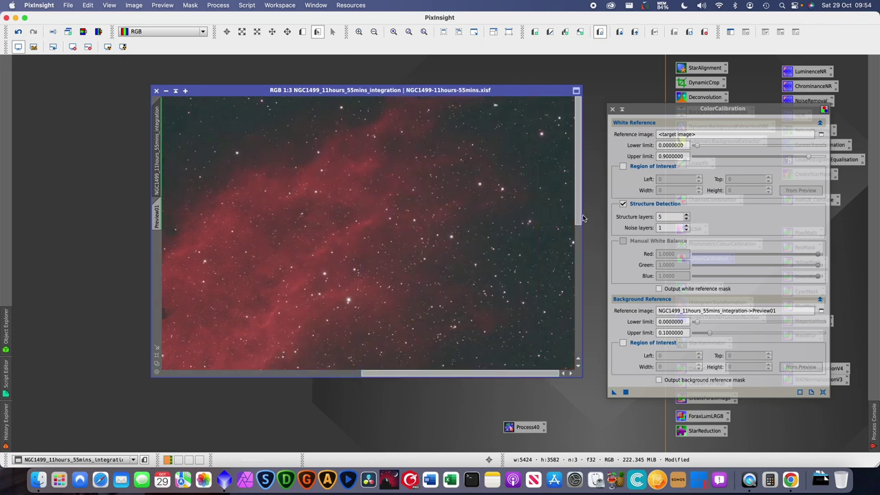
drag(579, 218, 577, 323)
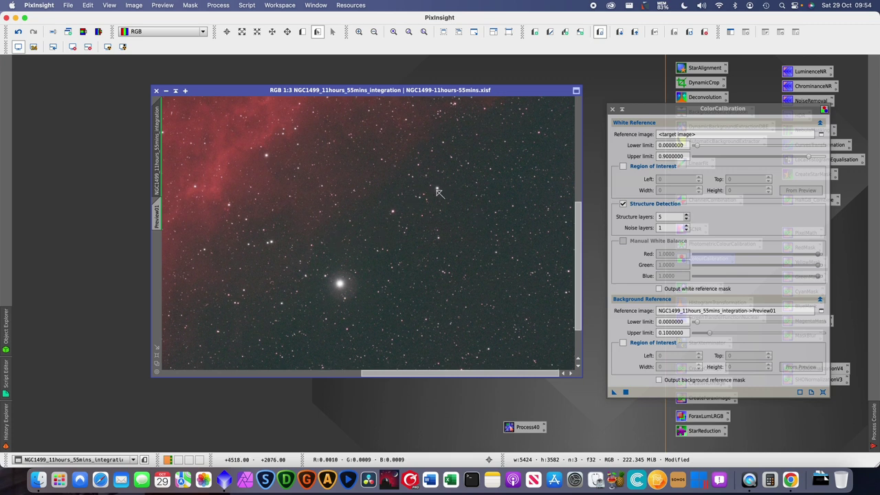
scroll(437, 191, up, 2)
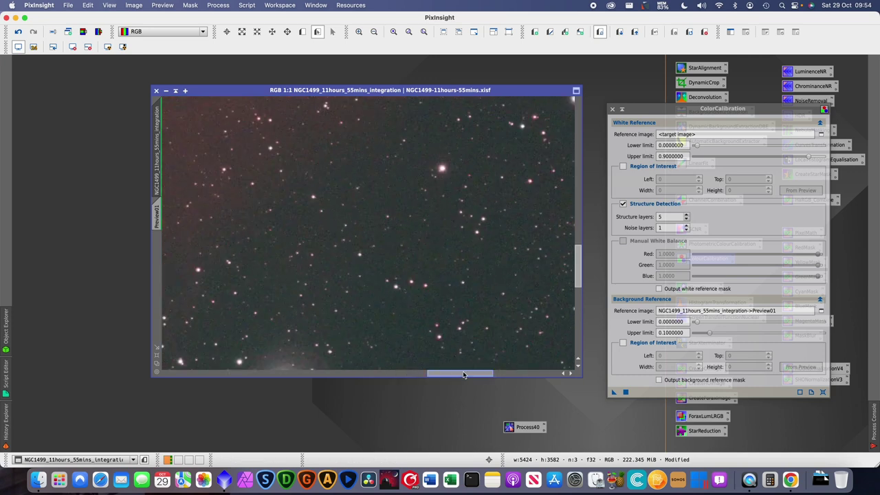
drag(463, 375, 491, 375)
key(space)
drag(408, 172, 389, 304)
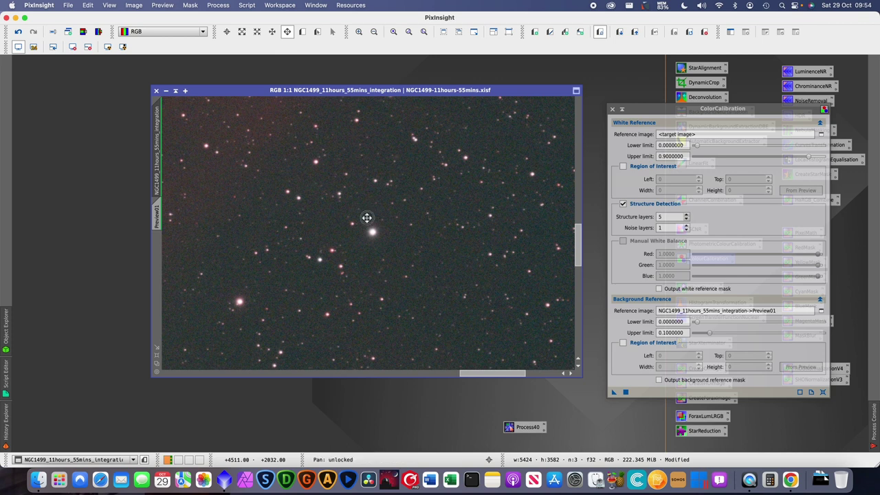
mouse_move(367, 218)
mouse_down()
mouse_move(433, 218)
mouse_move(326, 189)
mouse_move(373, 222)
mouse_move(368, 214)
mouse_up()
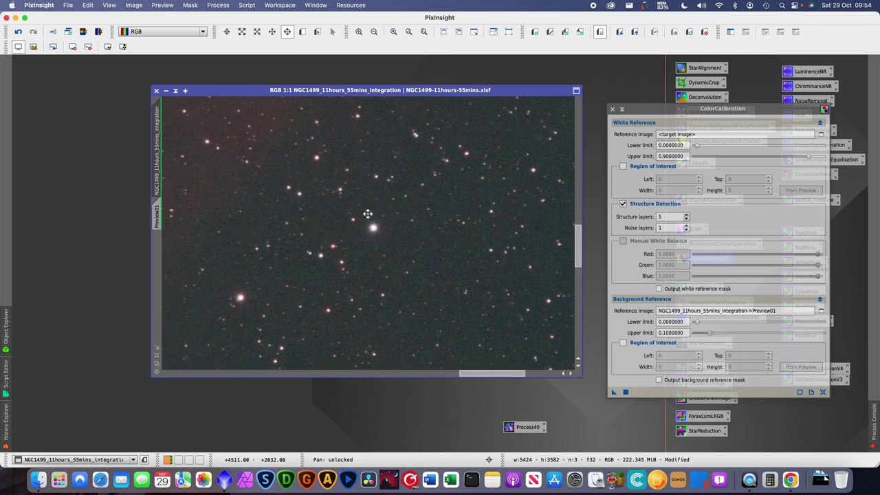
key(alt+n)
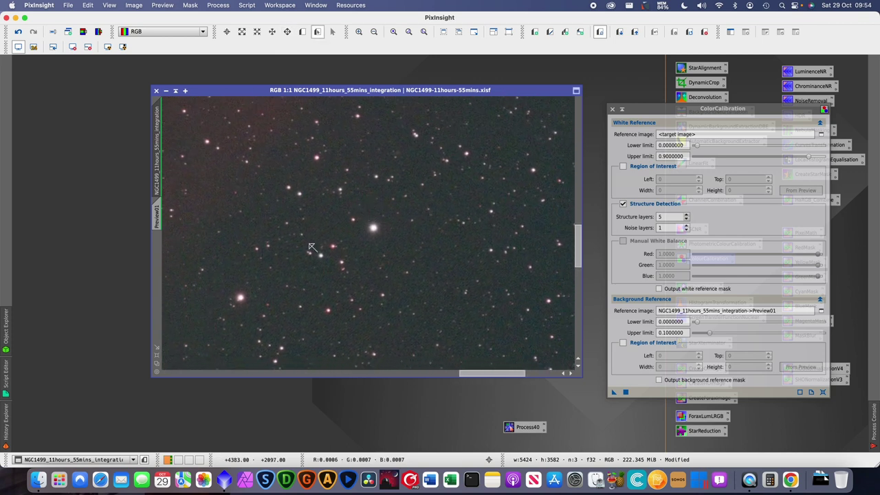
key(alt+n)
drag(367, 222, 381, 238)
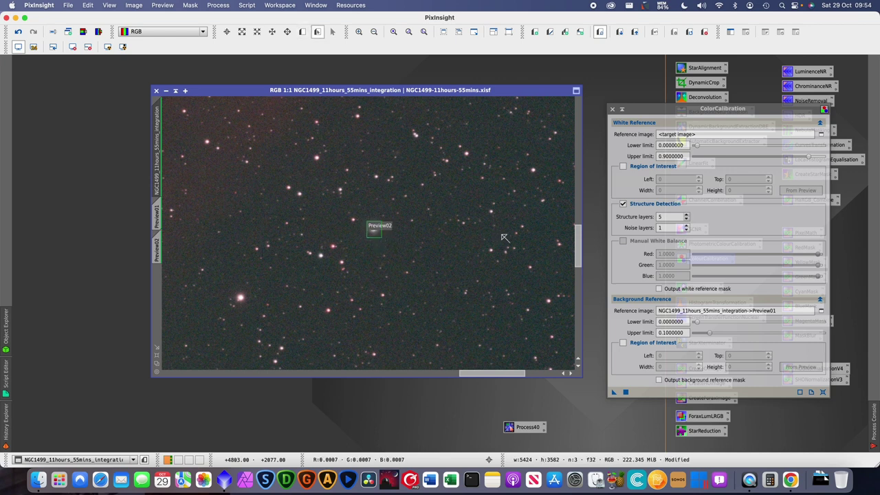
- Set the White Reference image of ColorCalibration to Preview02
click(820, 134)
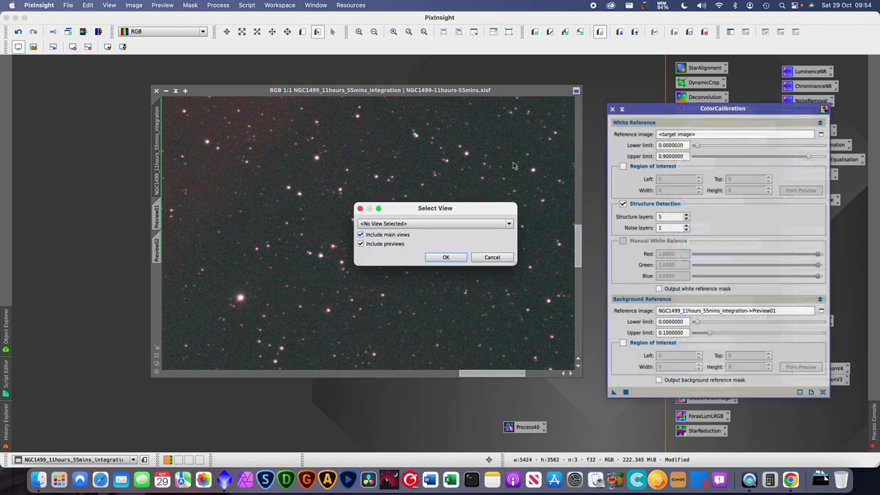
click(440, 223)
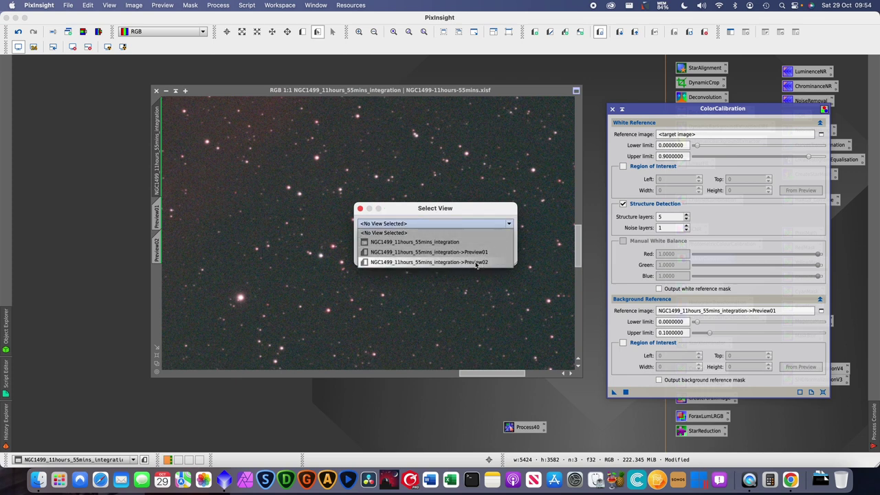
click(477, 262)
click(453, 254)
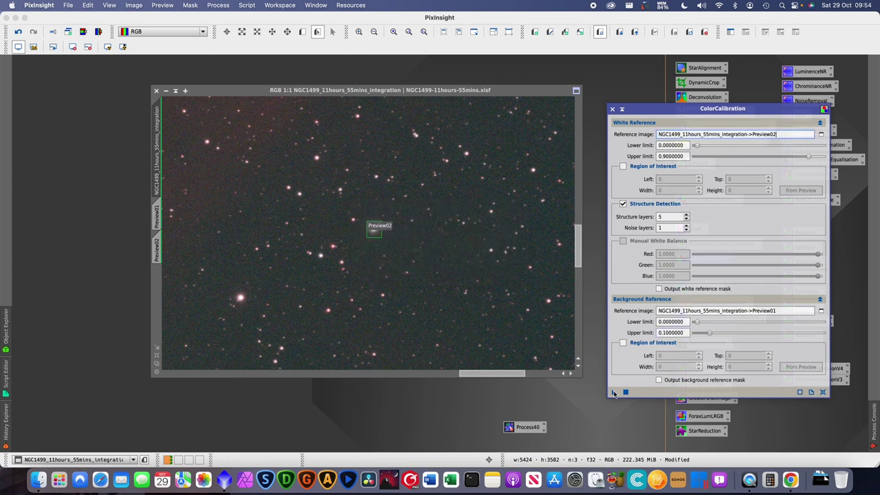
- Apply ColorCalibration to the whole nebula image and refresh the screen auto-stretch
click(442, 258)
key(ctrl+shift+z)
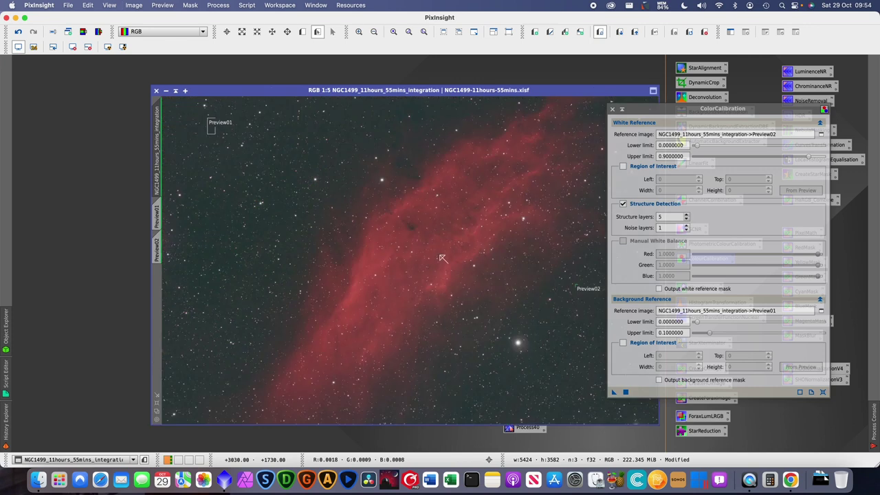
drag(445, 90, 379, 81)
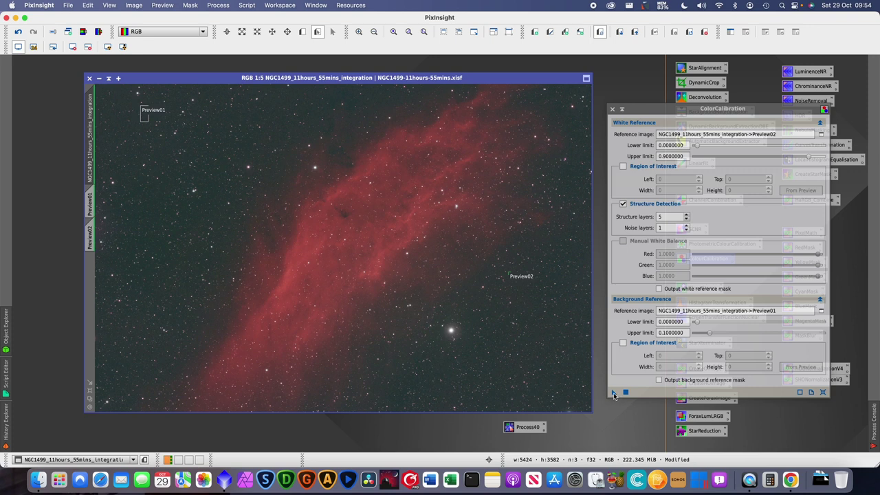
drag(614, 393, 369, 265)
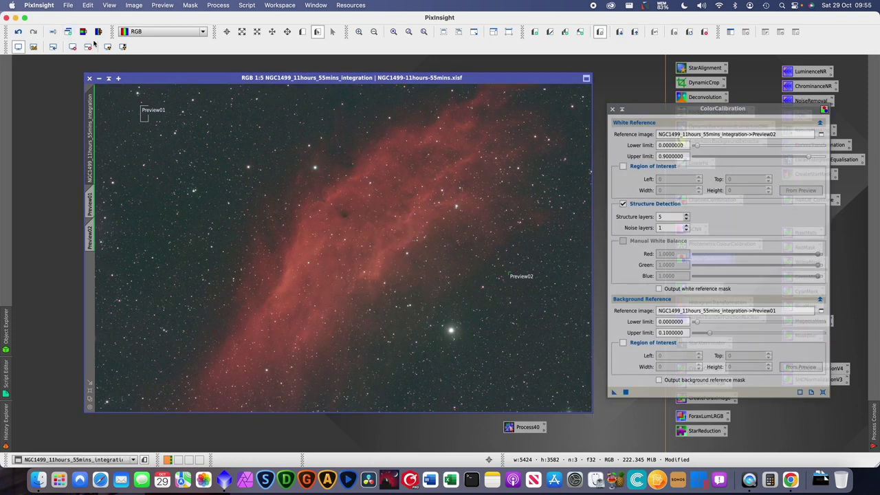
click(105, 46)
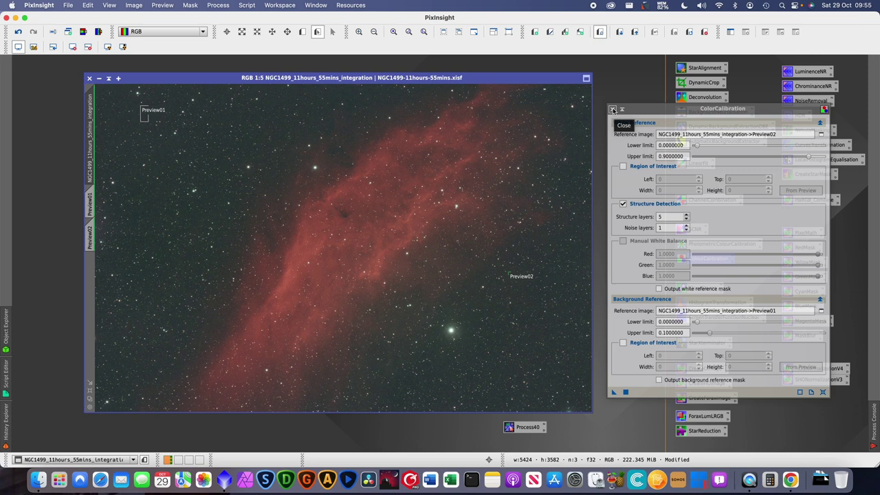
- Close the ColorCalibration process window
click(612, 110)
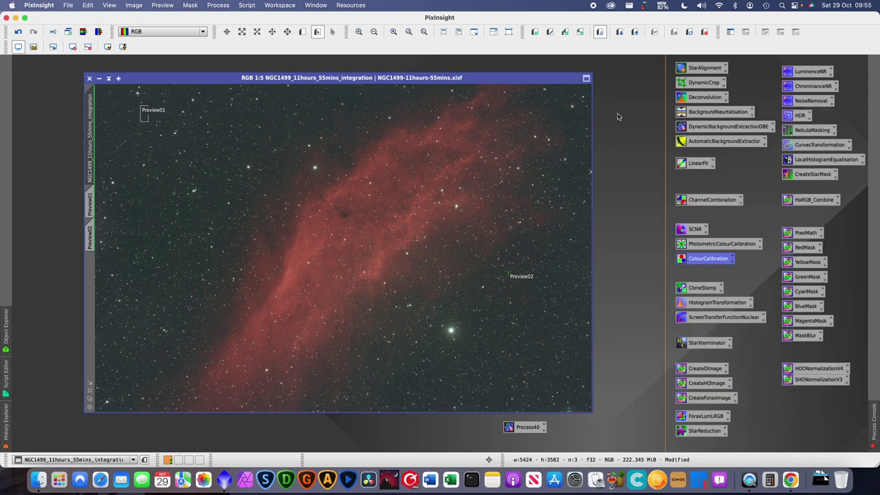
click(631, 302)
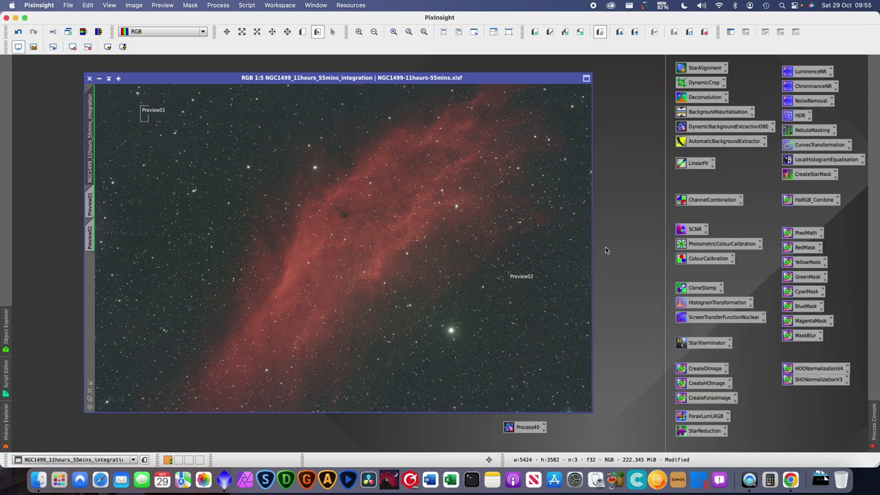
- Examine the EZ Processing Suite scripts and the darkarchon.internet-box.ch entry in the update repositories, leaving the repository list unchanged
click(218, 4)
mouse_move(247, 5)
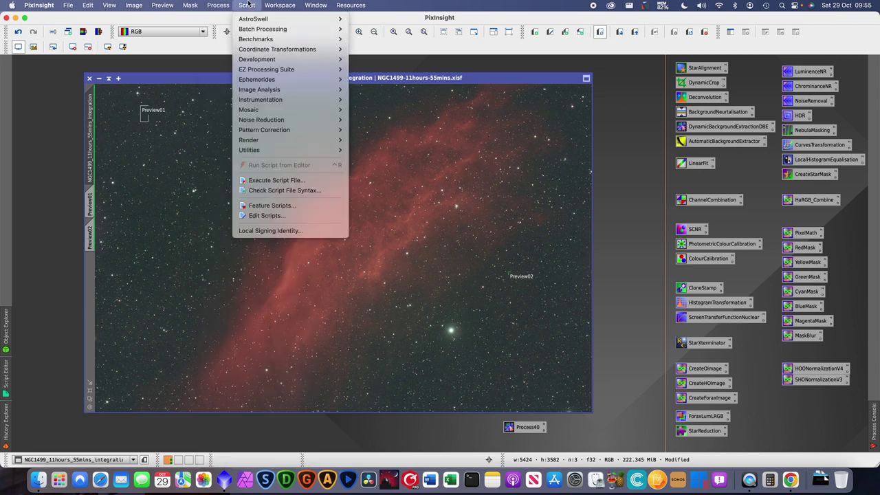
mouse_move(287, 73)
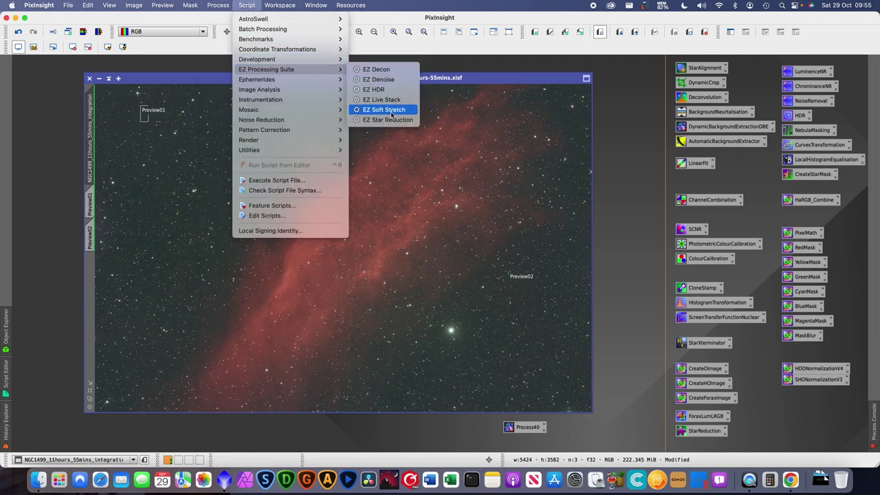
mouse_move(351, 5)
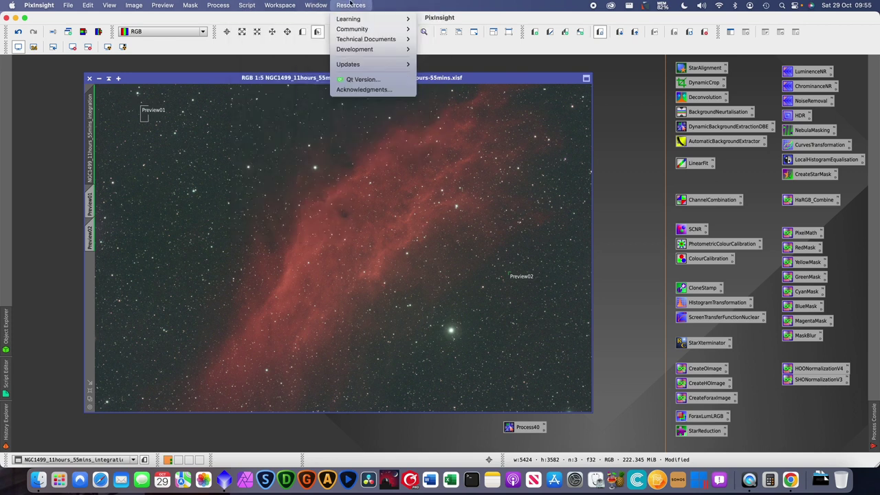
mouse_move(365, 67)
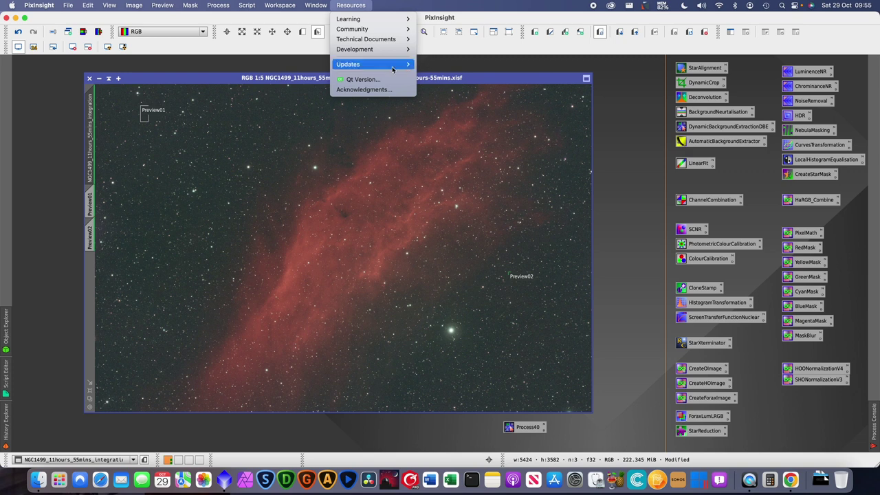
click(435, 66)
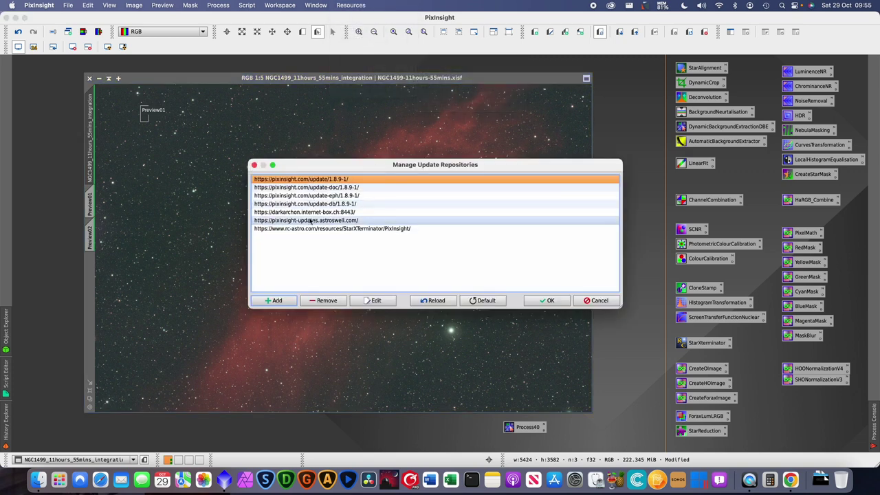
click(290, 213)
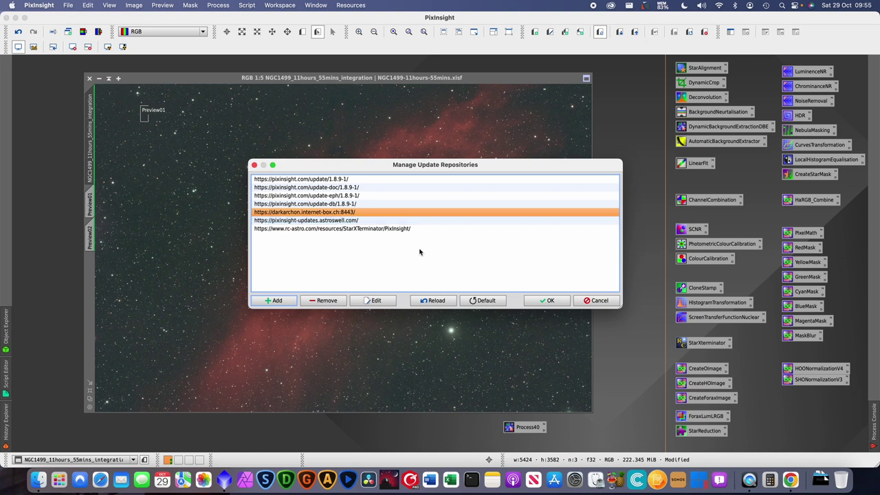
click(596, 300)
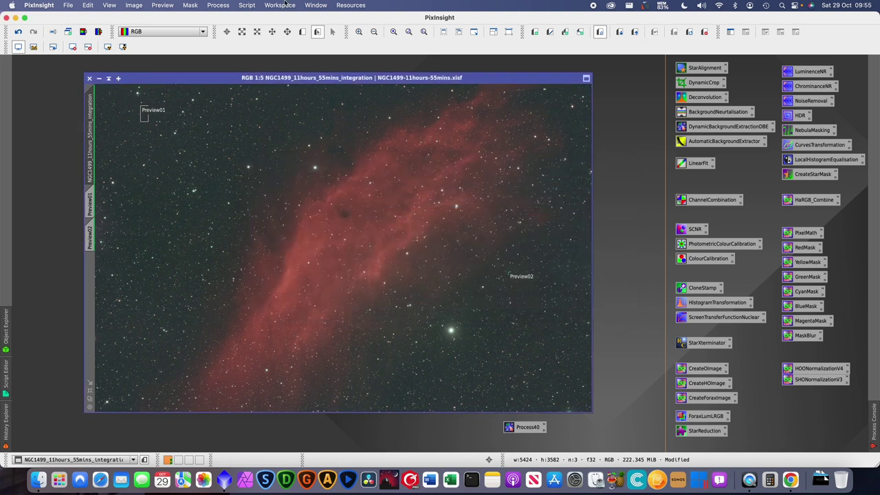
- Run the EZ Soft Stretch script on the nebula integration with target median 0.20, expand low 0.05 and aggressiveness 5.00
click(246, 5)
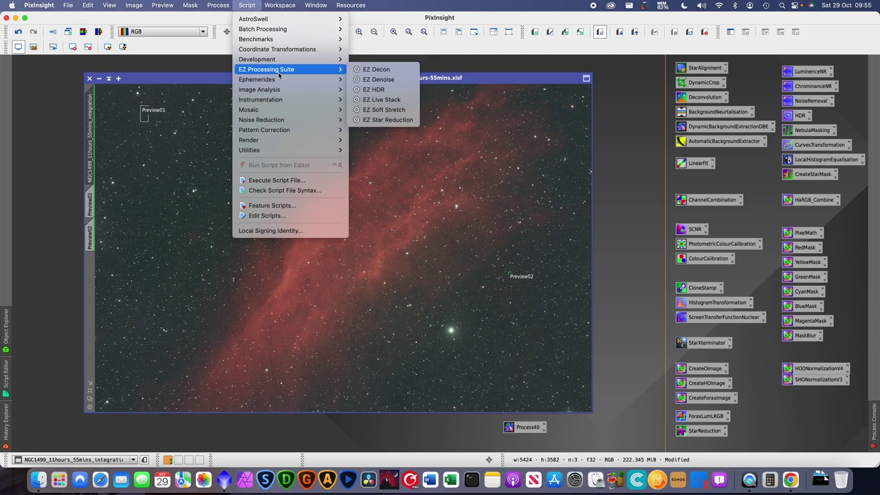
click(401, 111)
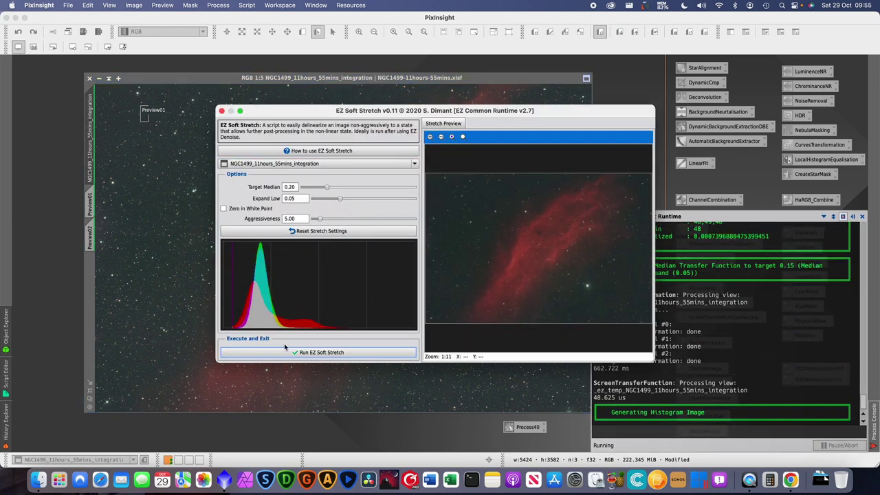
click(314, 352)
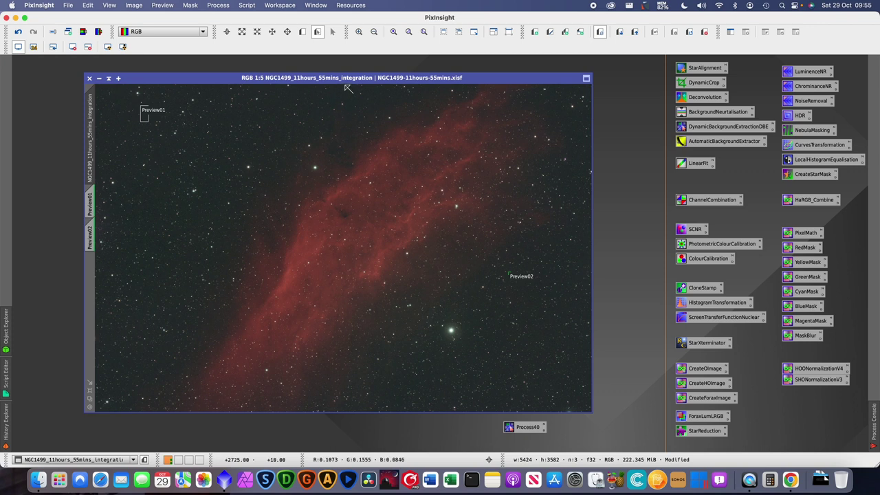
drag(367, 83, 383, 79)
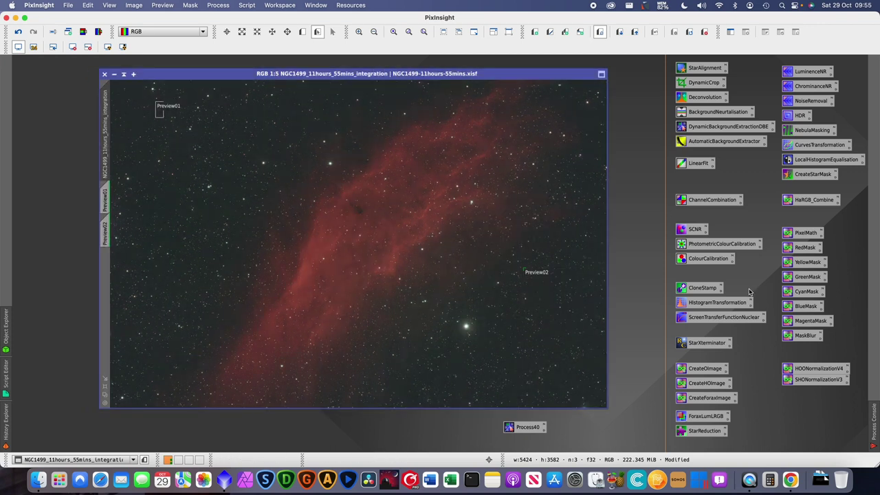
- Apply StarXTerminator to the stretched nebula image with Generate Star Image and Unscreen Stars enabled
double_click(707, 345)
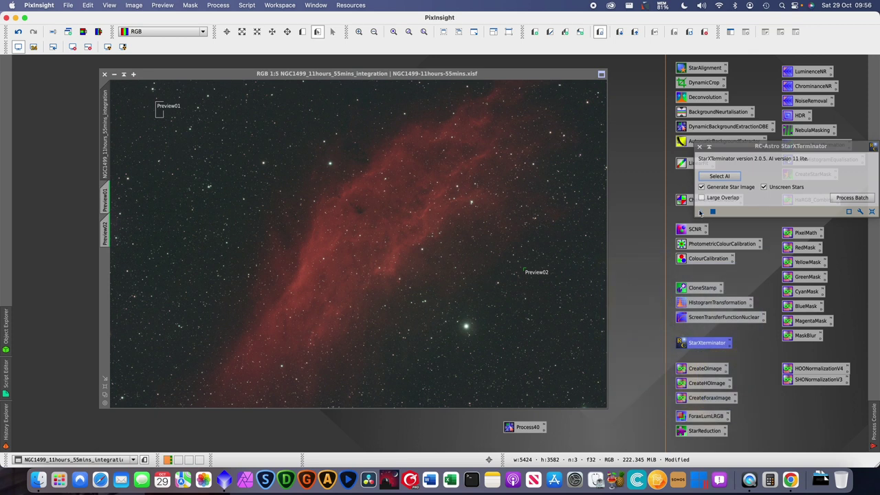
drag(723, 146, 655, 161)
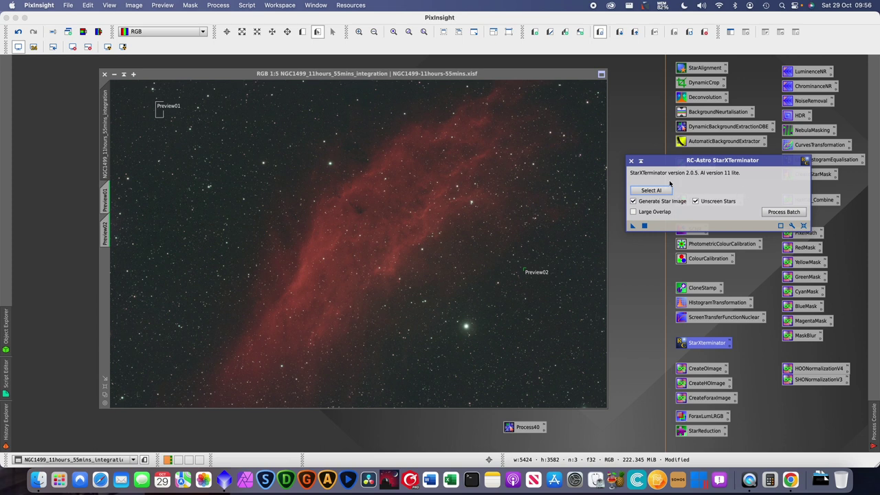
drag(728, 165, 714, 161)
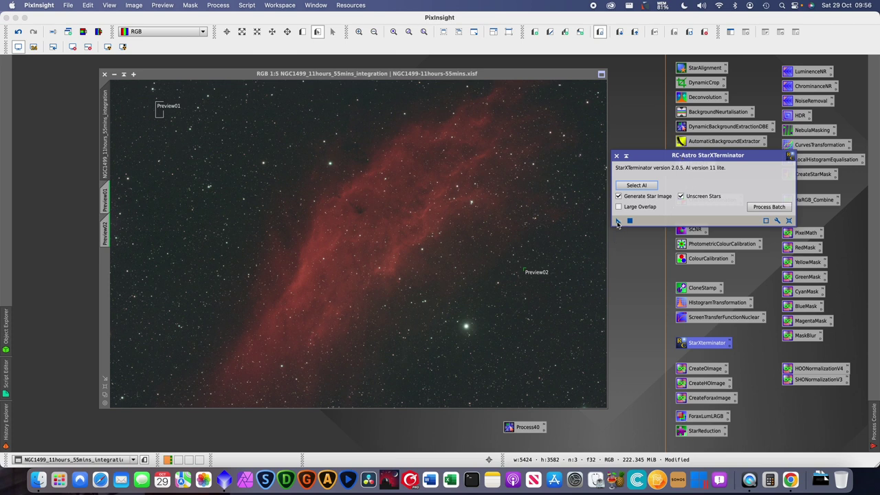
drag(617, 221, 271, 226)
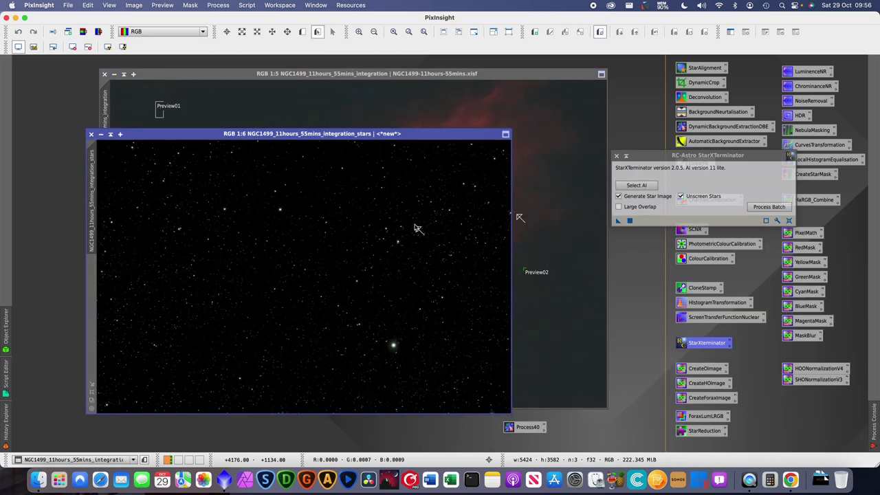
- Move the stars-only image aside, bring the starless nebula image to the front and close StarXTerminator
drag(421, 136, 377, 154)
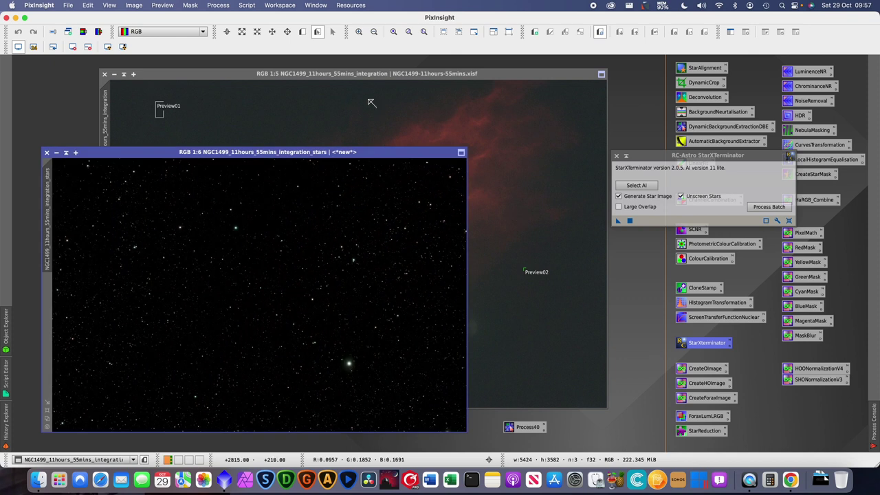
drag(367, 74, 369, 72)
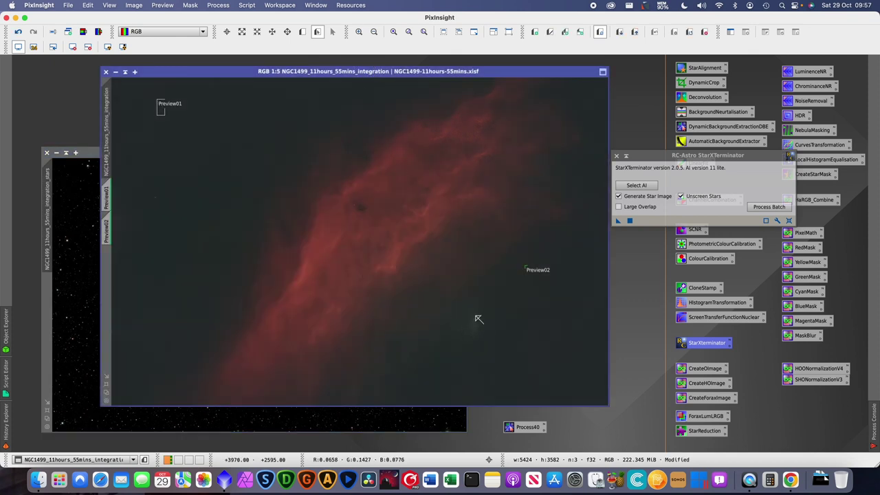
click(647, 156)
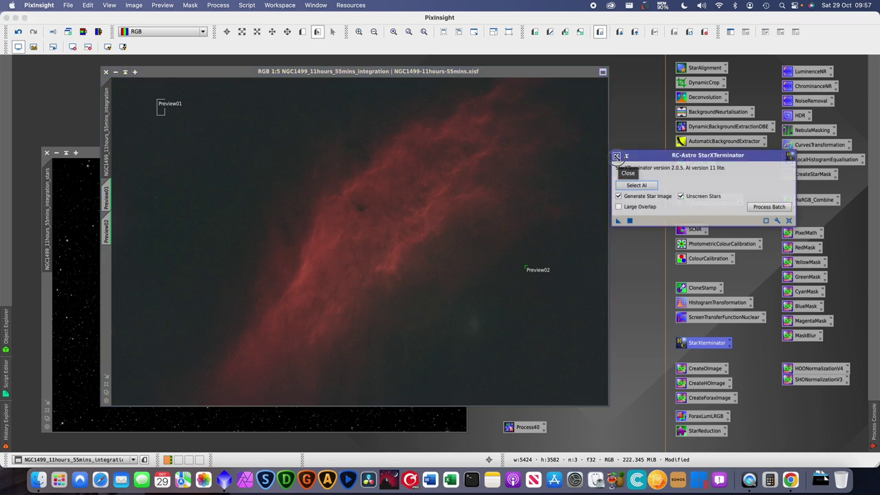
click(616, 156)
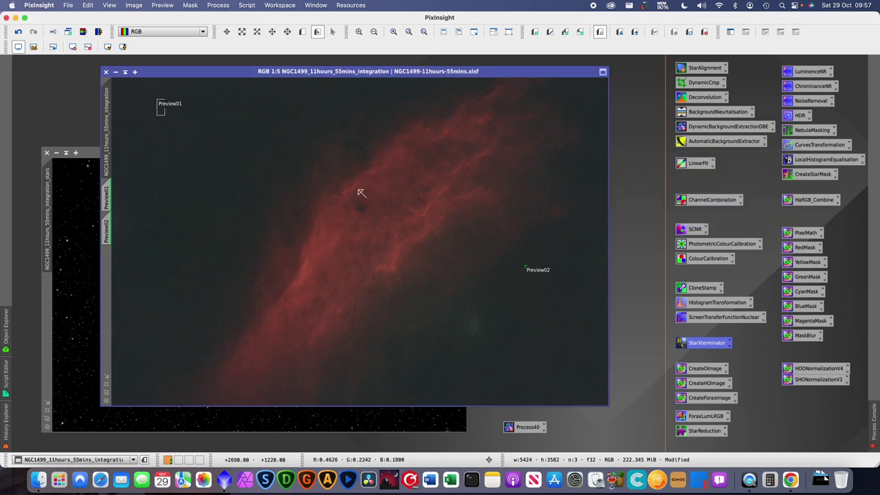
- Inspect the starless nebula's noise up close and run the EZ Denoise script on it with the default mask settings
scroll(359, 192, up, 5)
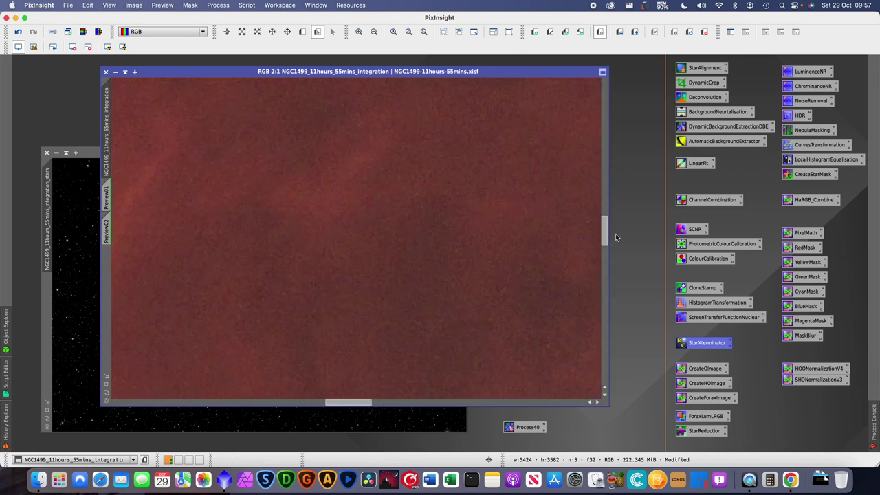
drag(604, 232, 602, 323)
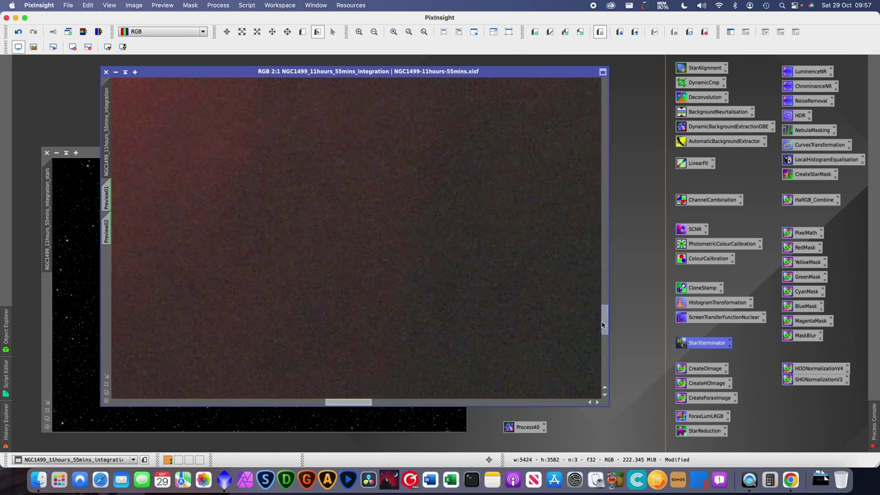
scroll(596, 305, down, 5)
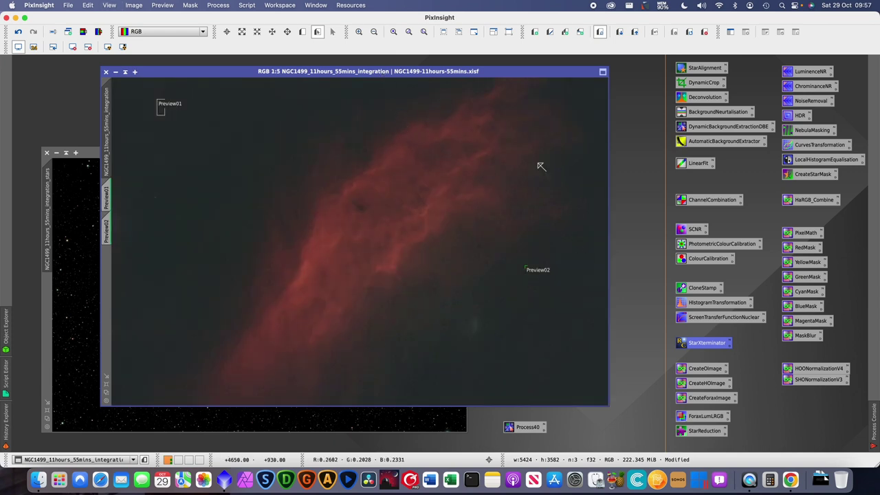
click(249, 5)
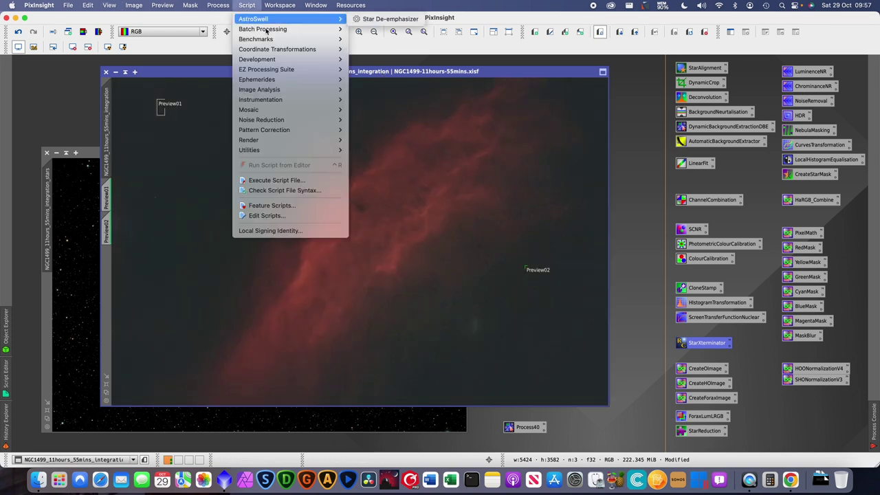
mouse_move(284, 72)
click(379, 79)
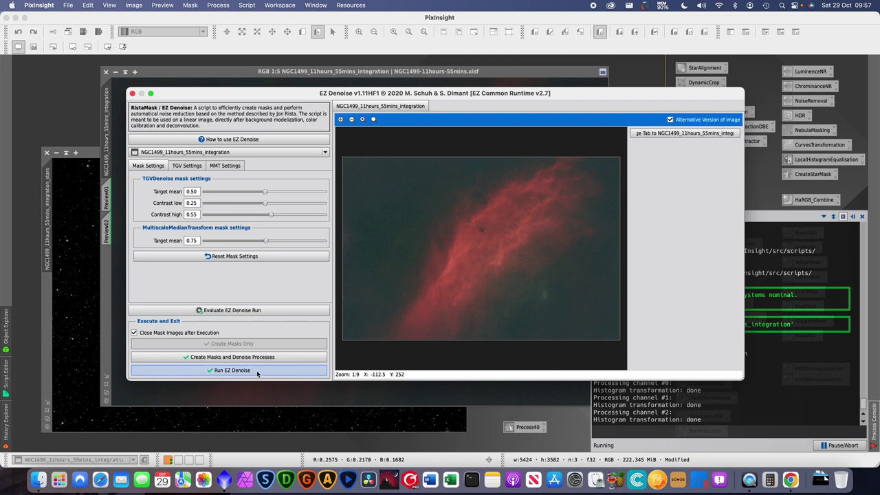
click(257, 370)
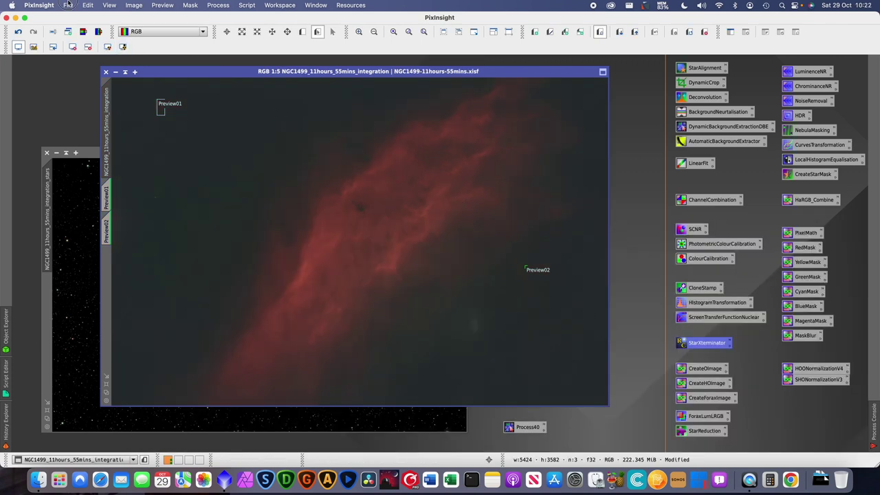
- Save the denoised starless image as NGC1499-11hours-55mins-starless-denoise.xisf in 32-bit floating point format
click(68, 5)
click(96, 88)
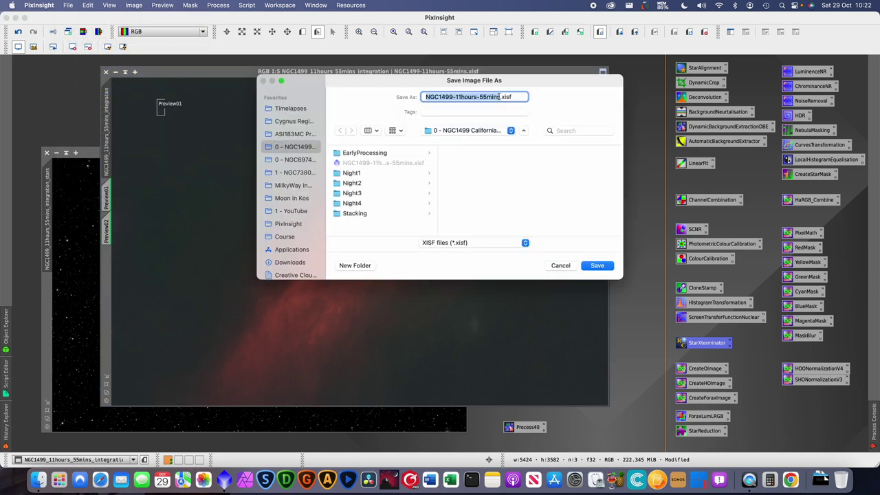
click(499, 97)
text(-de)
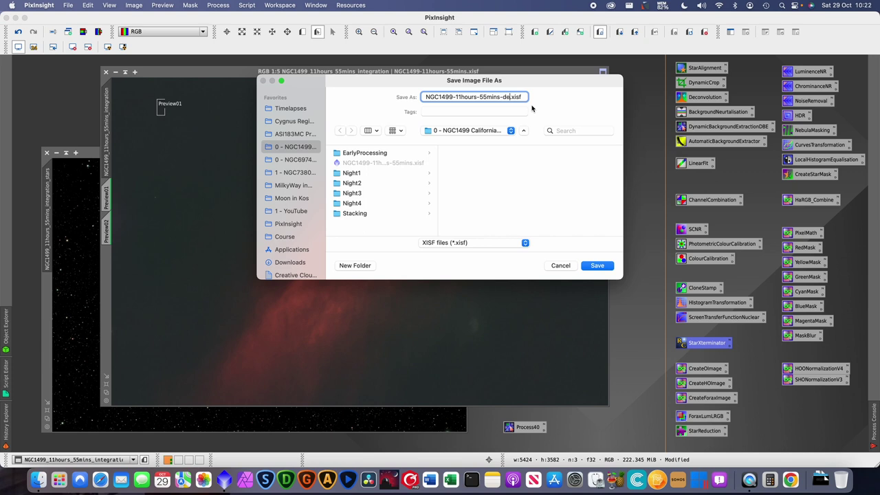
key(BackSpace)
key(BackSpace)
text(starless-debu)
key(BackSpace)
text(noise)
click(598, 265)
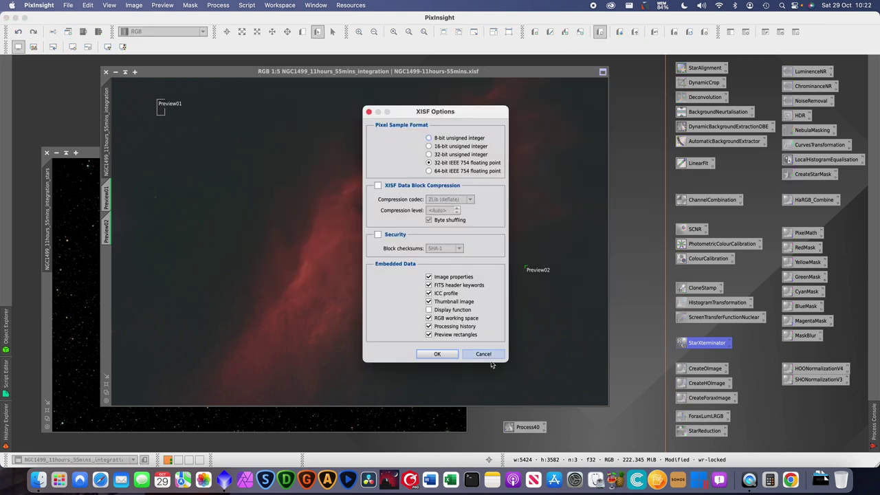
click(438, 353)
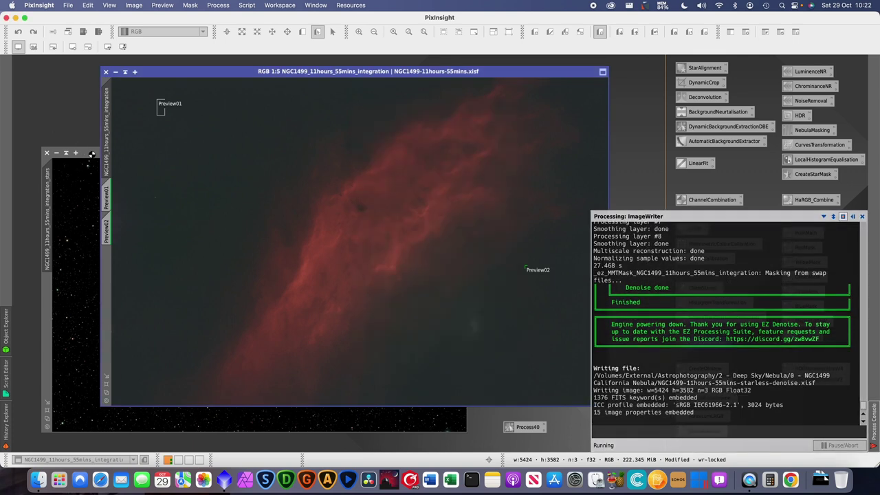
- Save the stars-only image as NGC1499_11hours_55mins_integration_stars.xisf with the default XISF options
click(92, 153)
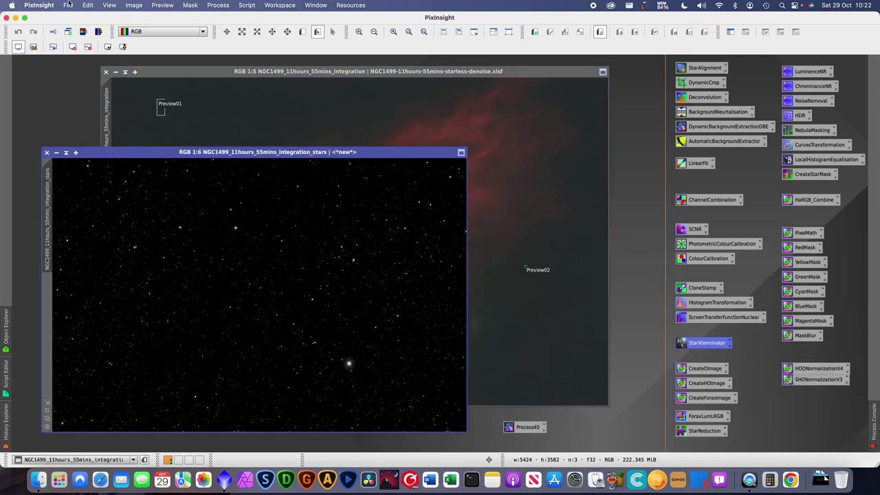
click(68, 5)
click(86, 89)
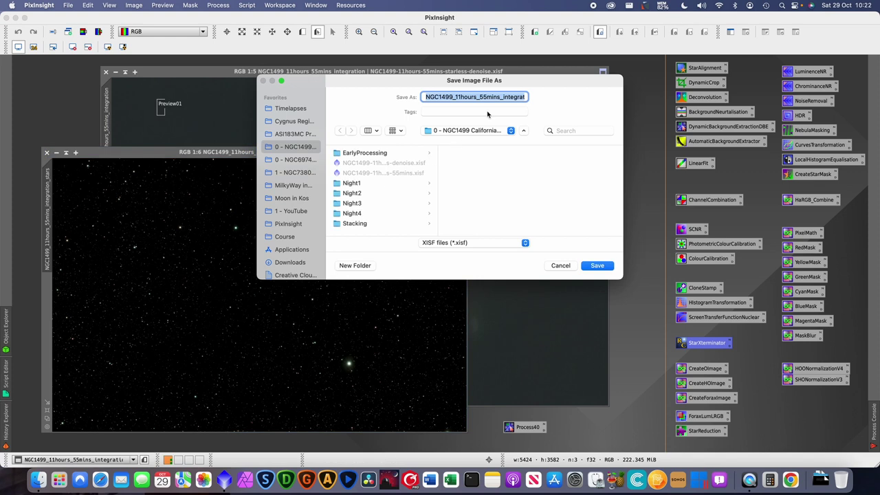
click(509, 96)
key(End)
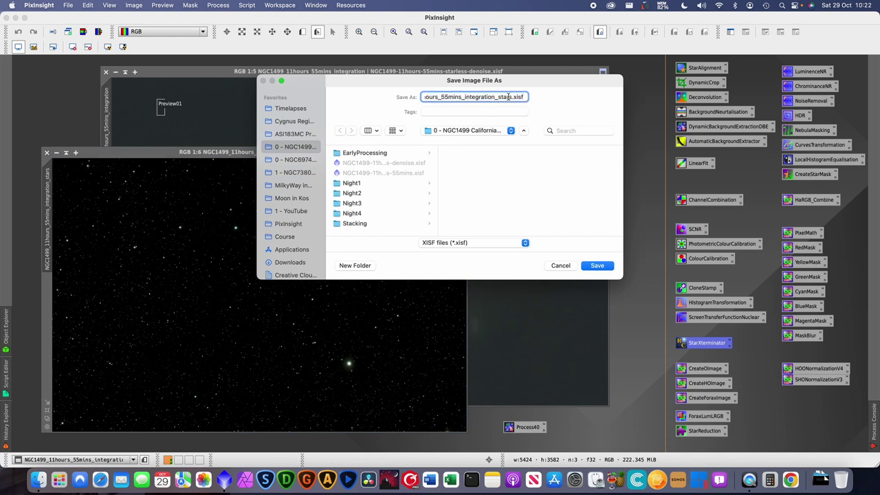
click(595, 266)
click(431, 355)
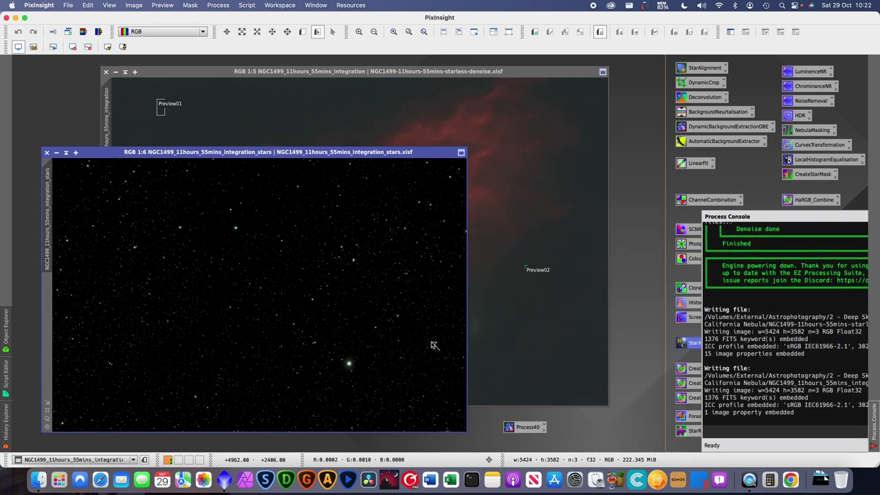
- Bring the starless nebula image to the front and review the red and green expressions of the HOONormalizationV4 PixelMath process, closing it when done
click(344, 72)
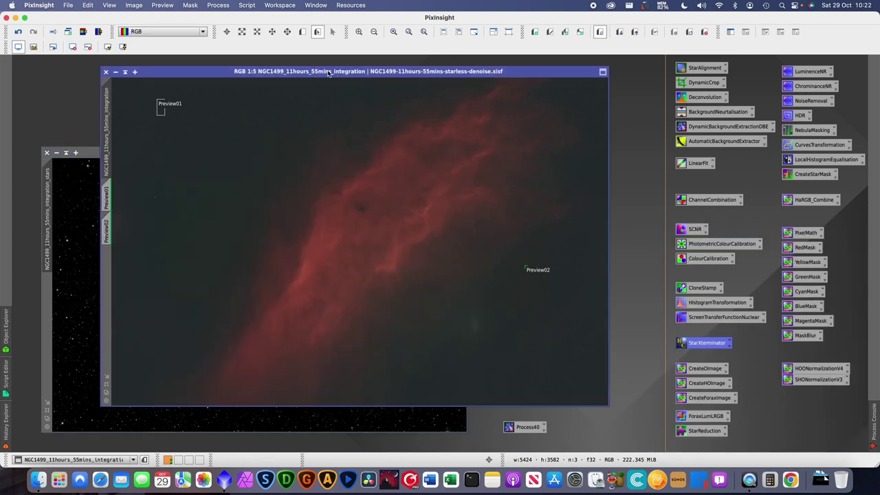
drag(329, 72, 337, 71)
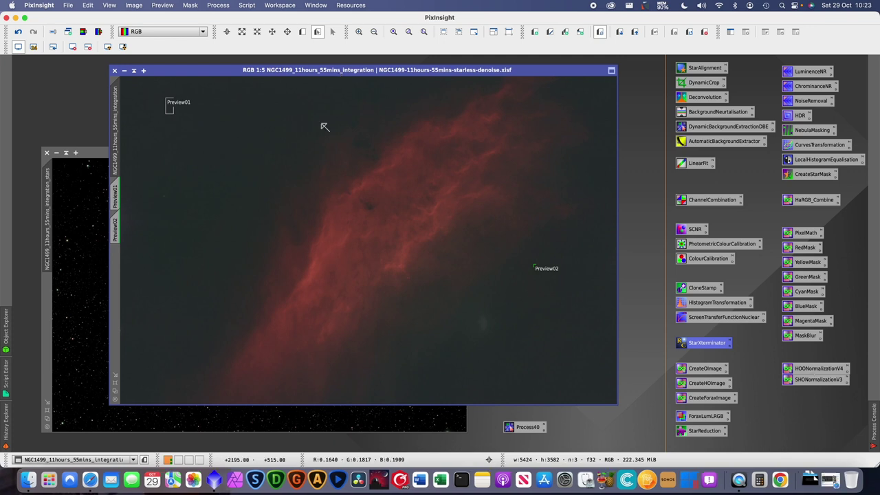
double_click(823, 369)
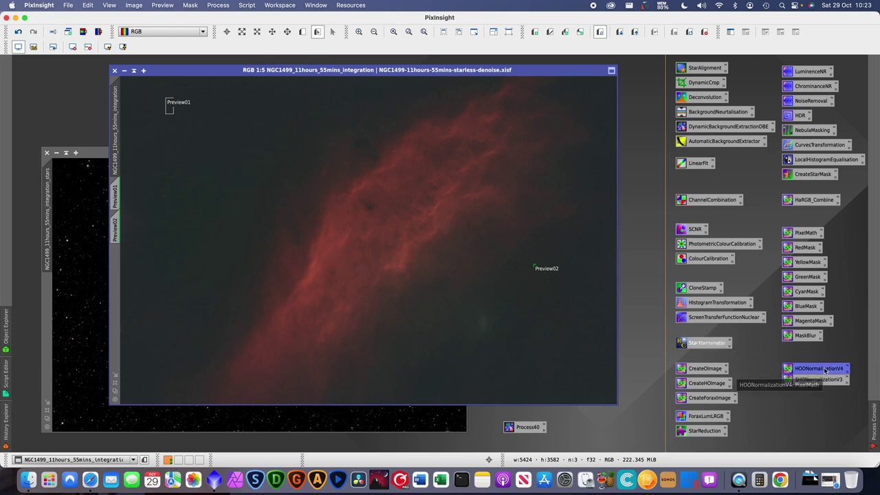
drag(533, 224, 466, 150)
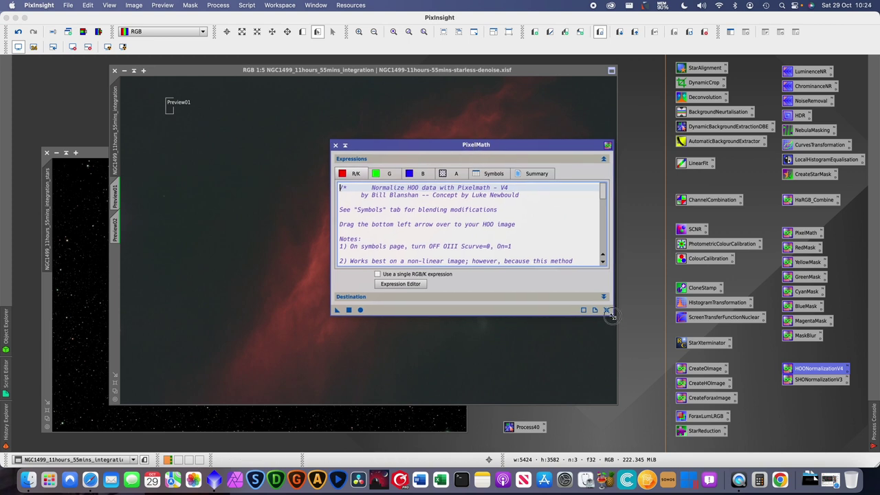
drag(617, 319, 645, 400)
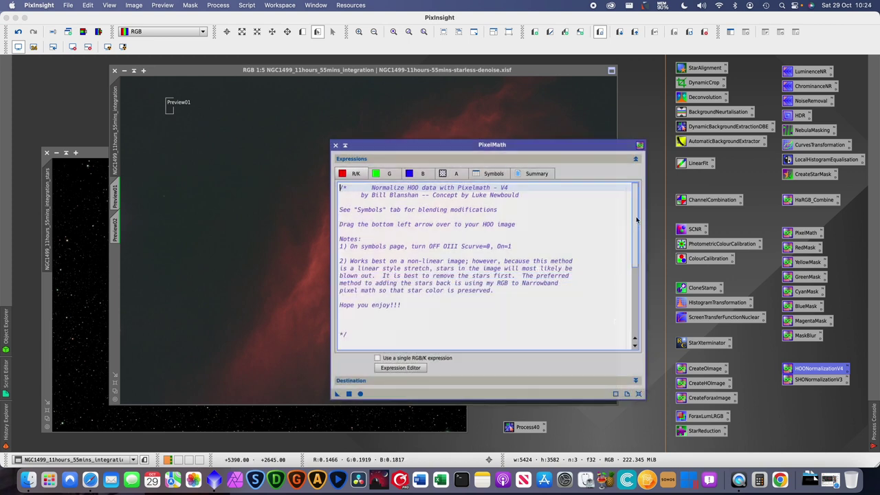
drag(636, 223, 634, 295)
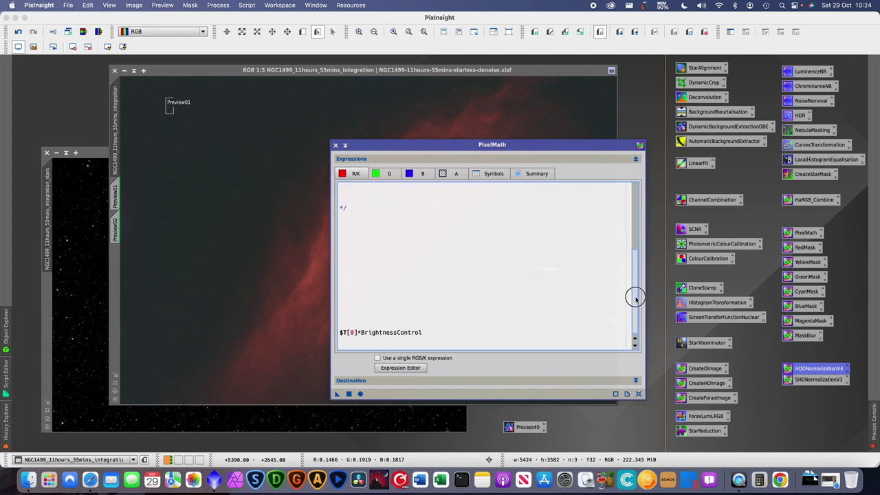
click(387, 173)
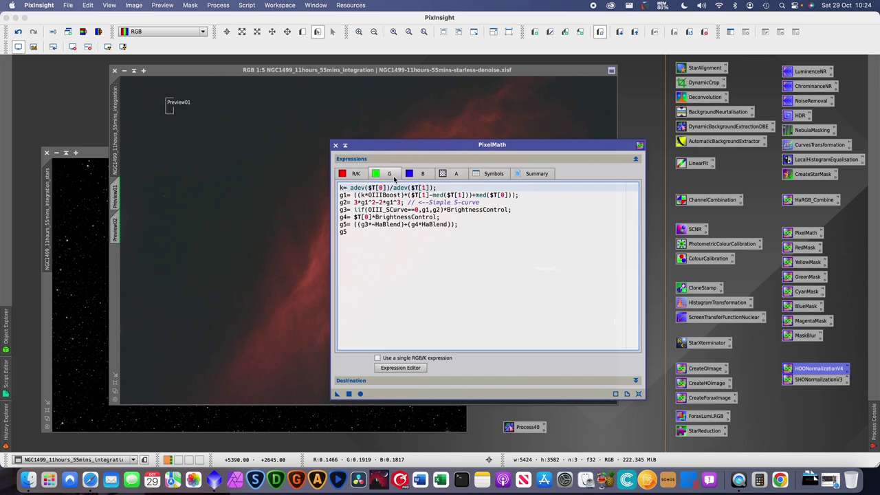
click(356, 174)
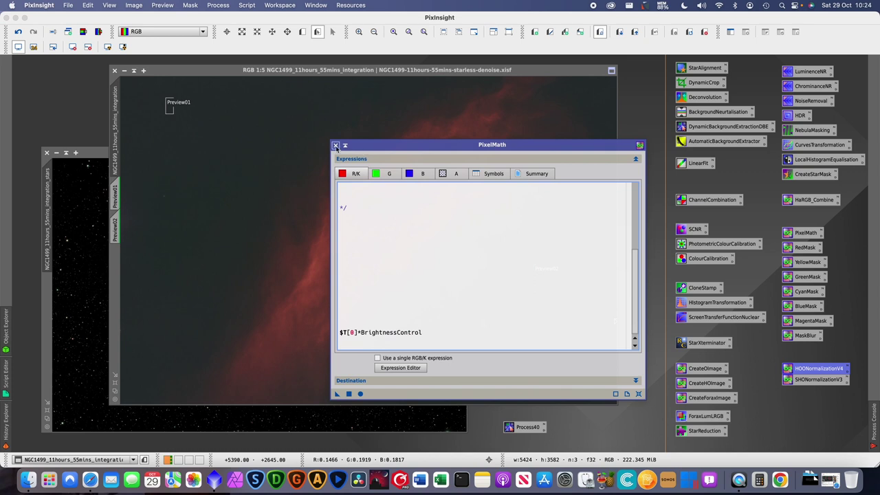
click(336, 145)
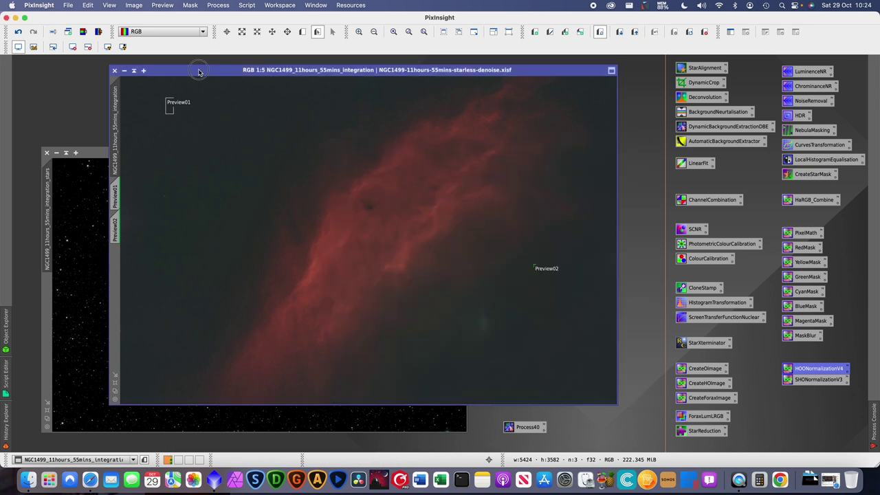
- Extract the starless image's RGB channels as separate grayscale images and spread their windows apart
click(98, 31)
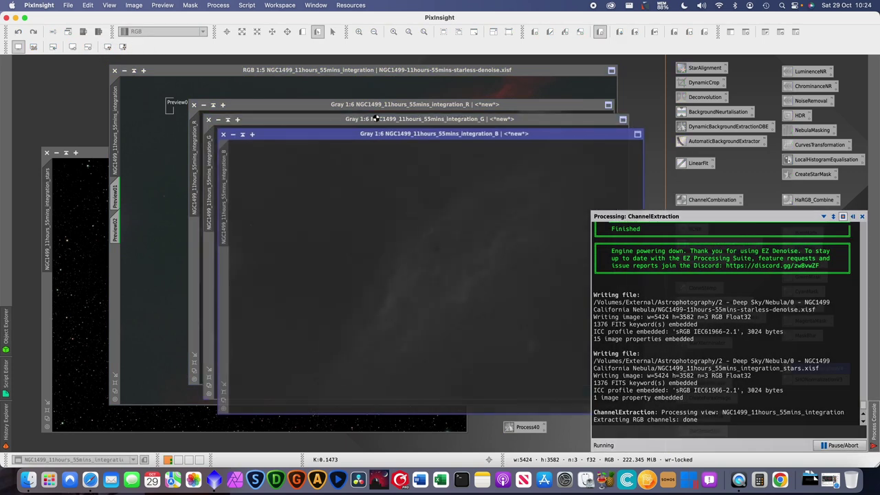
drag(371, 137, 429, 161)
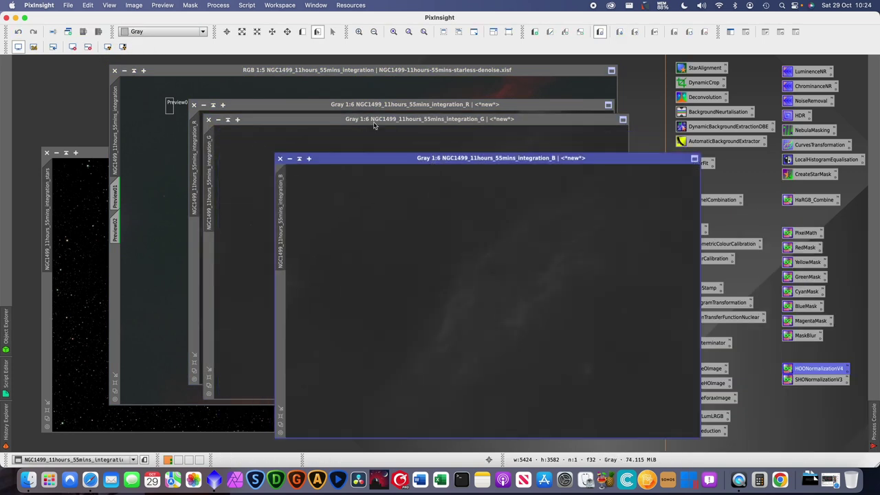
drag(375, 122, 384, 132)
drag(337, 104, 253, 75)
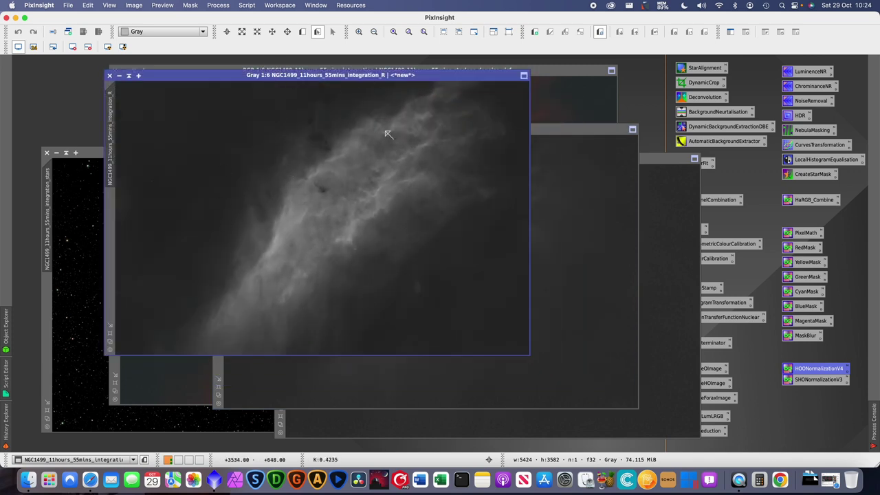
- Arrange the extracted green and blue channel images side by side and compare their nebula signal
click(560, 133)
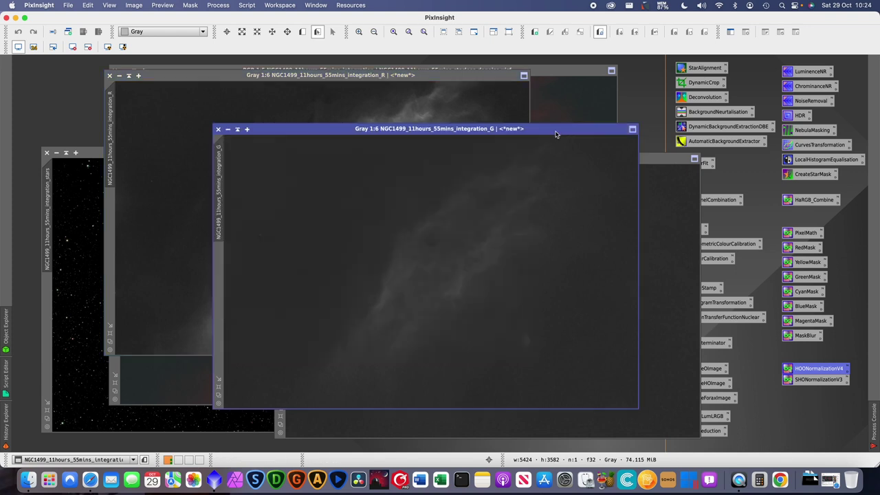
drag(548, 134, 475, 103)
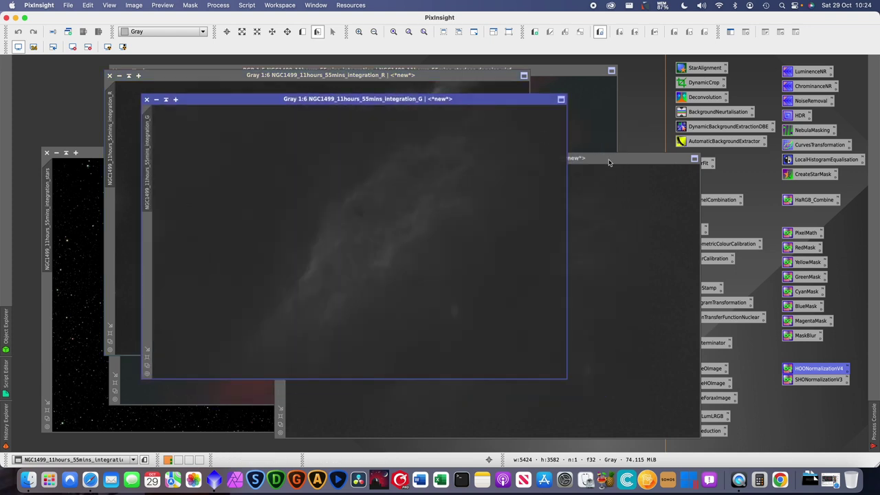
click(611, 160)
drag(611, 160, 647, 132)
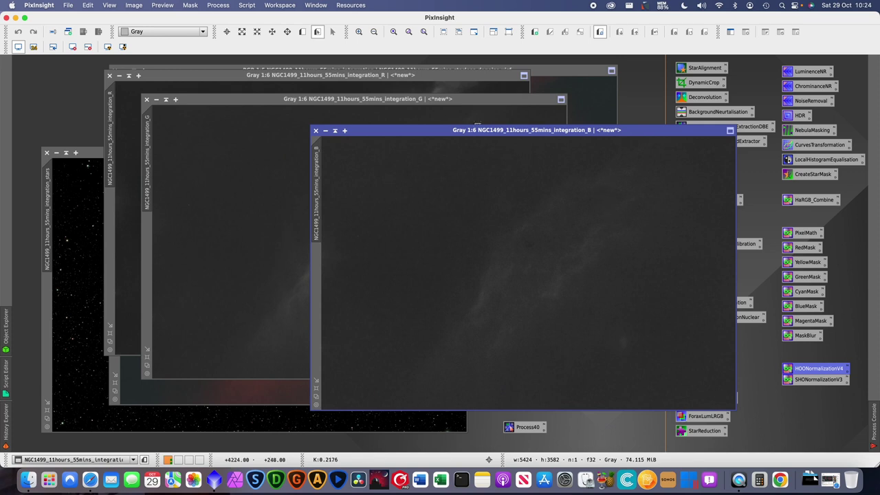
drag(427, 135, 441, 149)
drag(424, 100, 317, 100)
drag(525, 147, 574, 104)
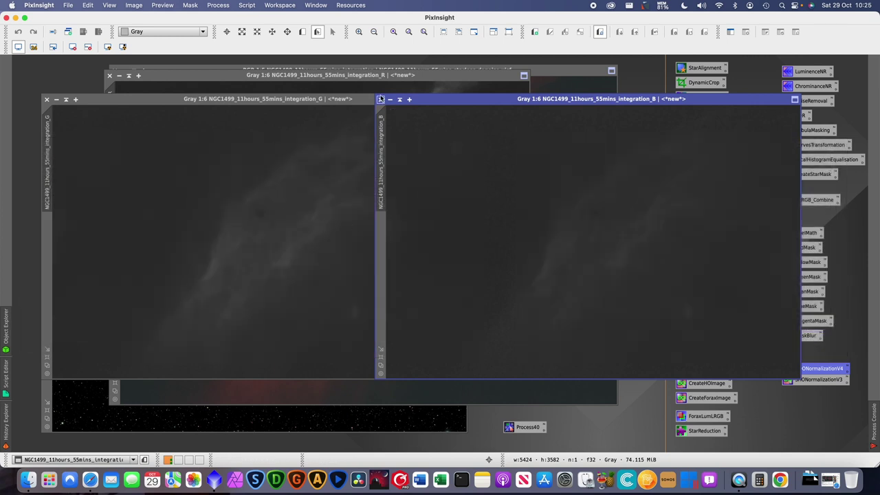
- Close the extracted blue, green and red channel images to return to the starless colour image
drag(380, 100, 354, 144)
click(353, 144)
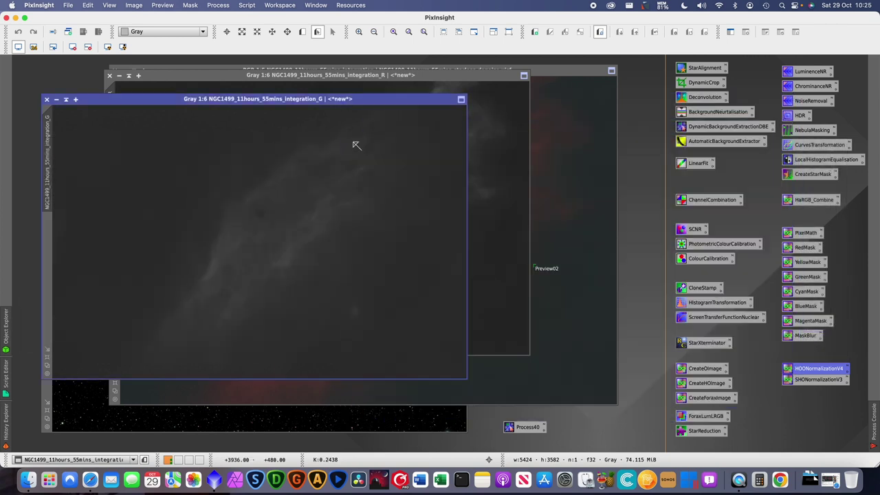
click(46, 99)
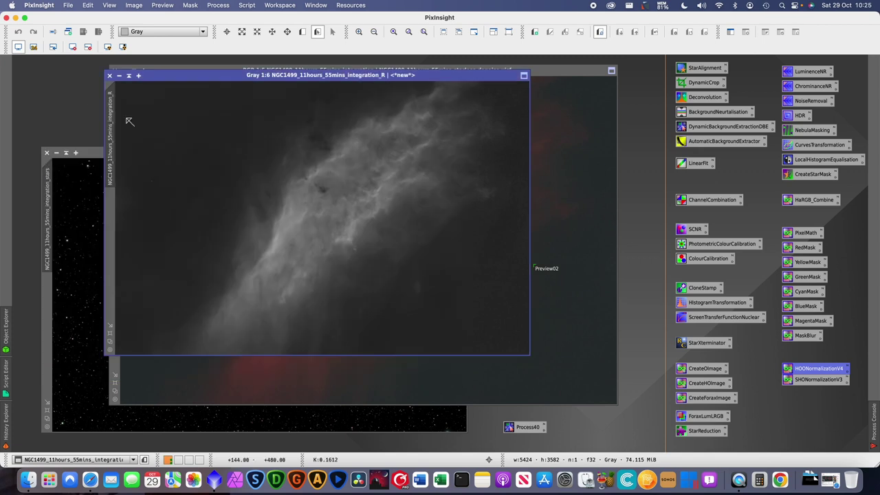
click(110, 76)
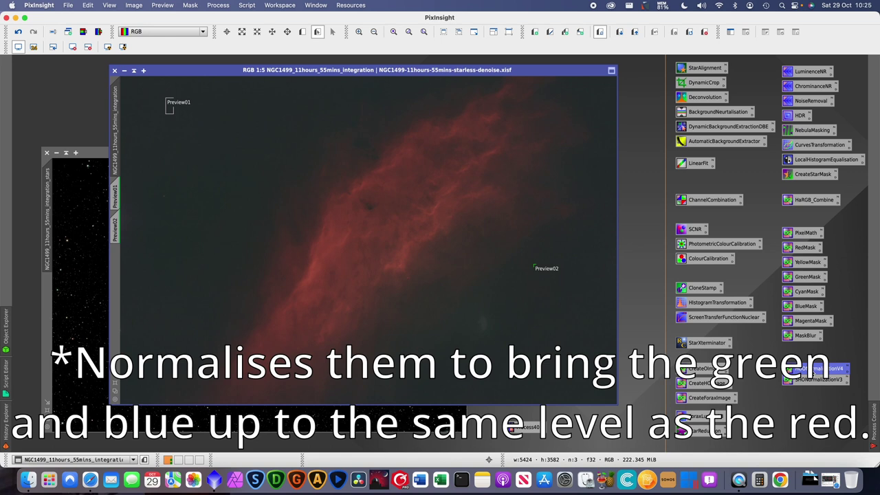
- Reopen the HOONormalizationV4 PixelMath process beside the nebula and review its green and red expressions
double_click(818, 370)
drag(479, 151, 678, 120)
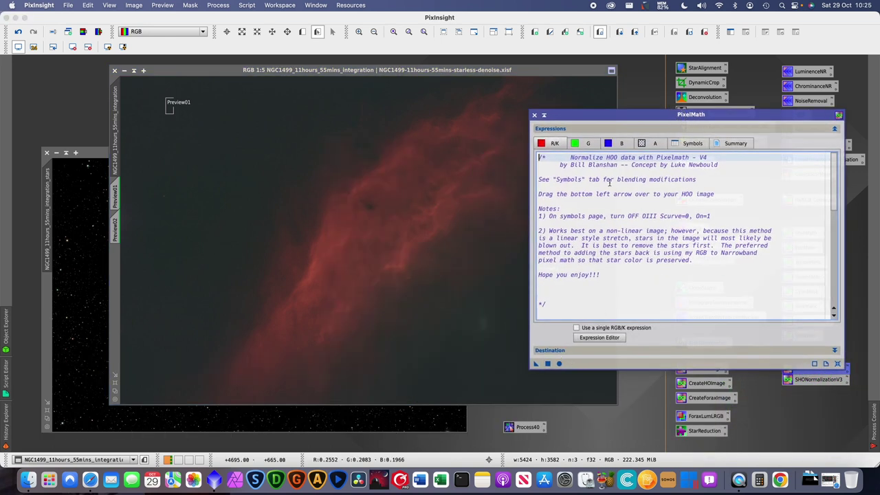
click(588, 144)
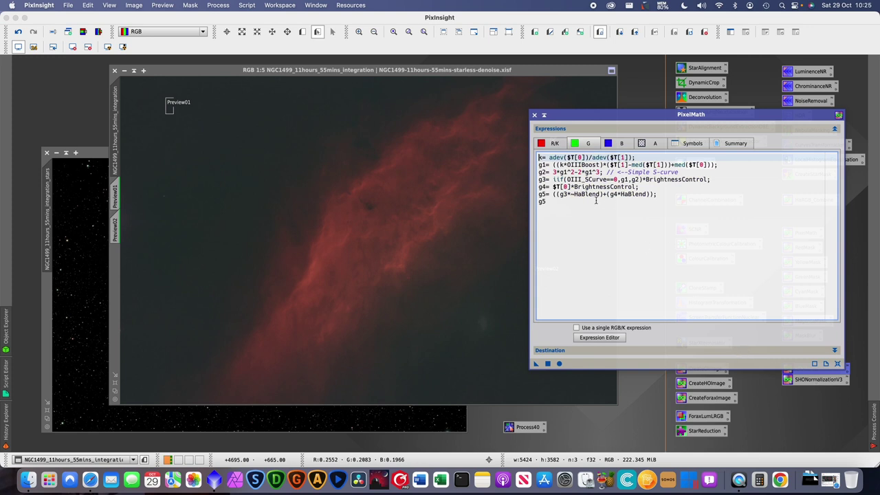
click(554, 143)
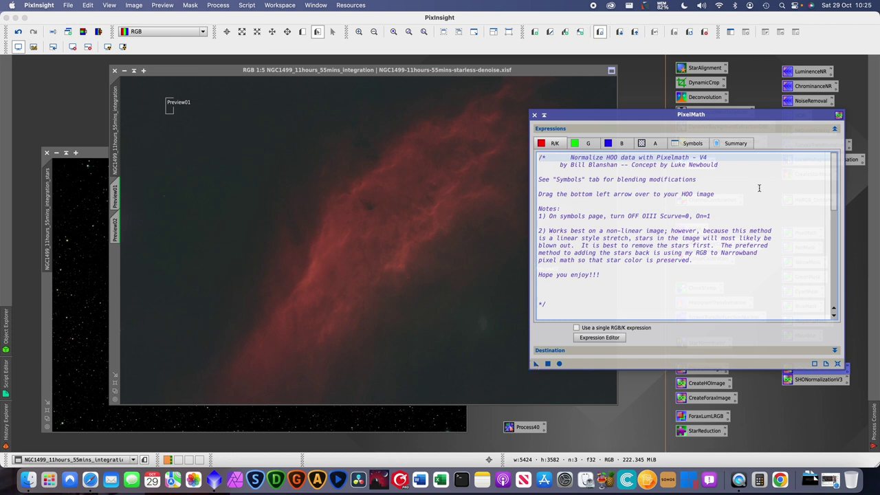
- Set the HaBlend symbol to 0.8, apply the HOO normalisation to the starless image and close PixelMath
click(688, 143)
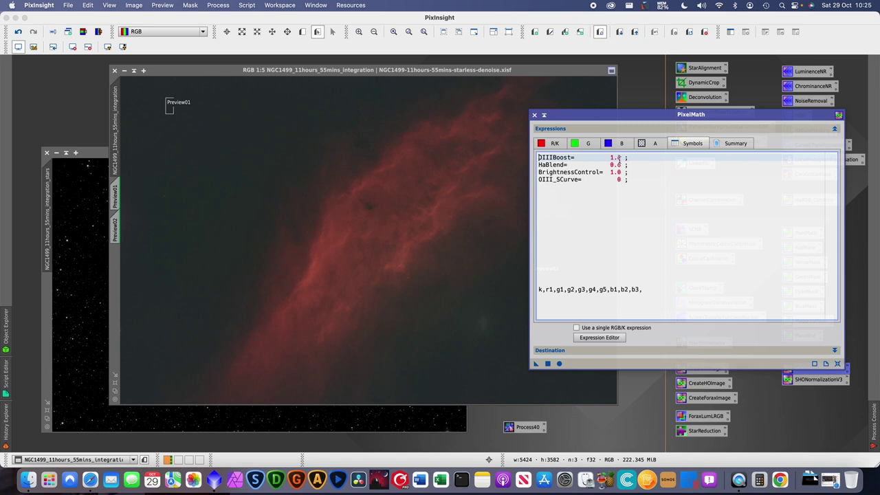
click(620, 164)
key(BackSpace)
text(6)
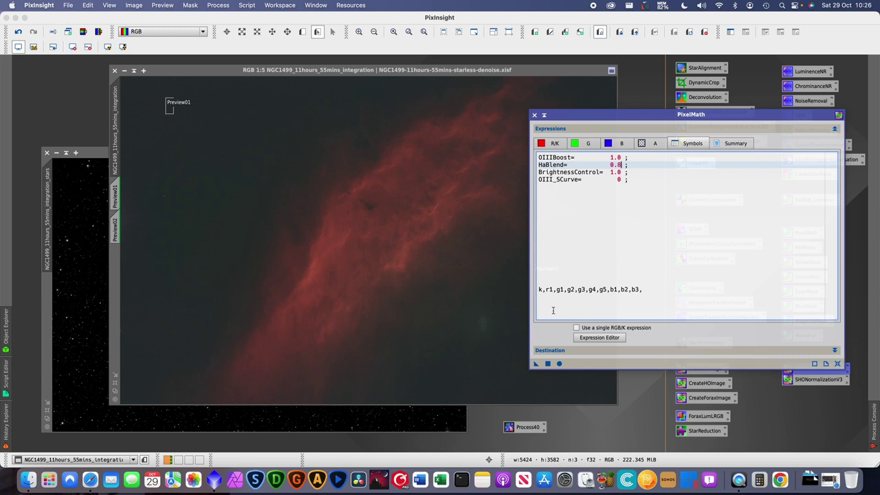
drag(535, 365, 403, 222)
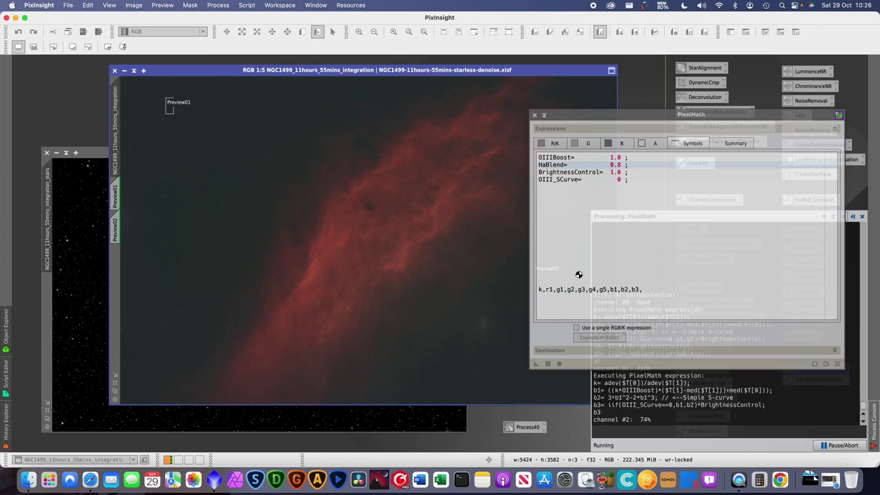
click(534, 116)
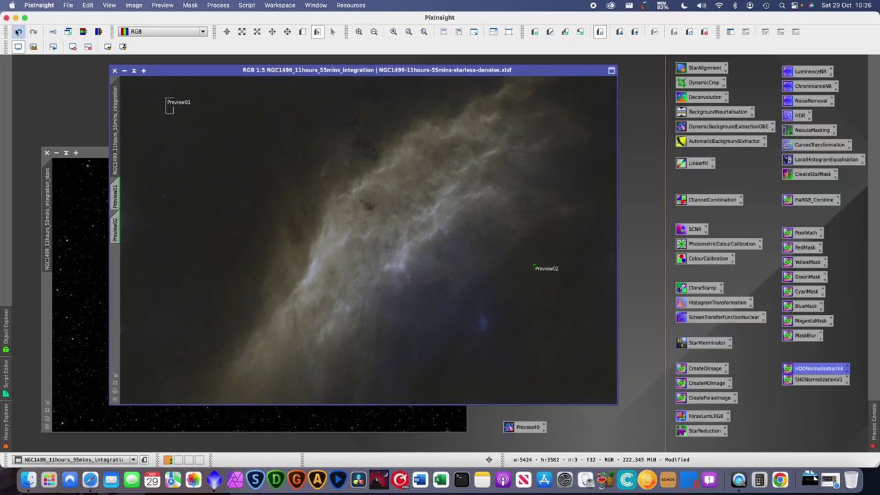
- Compare the starless nebula before and after normalisation by undoing and redoing the PixelMath change
click(19, 32)
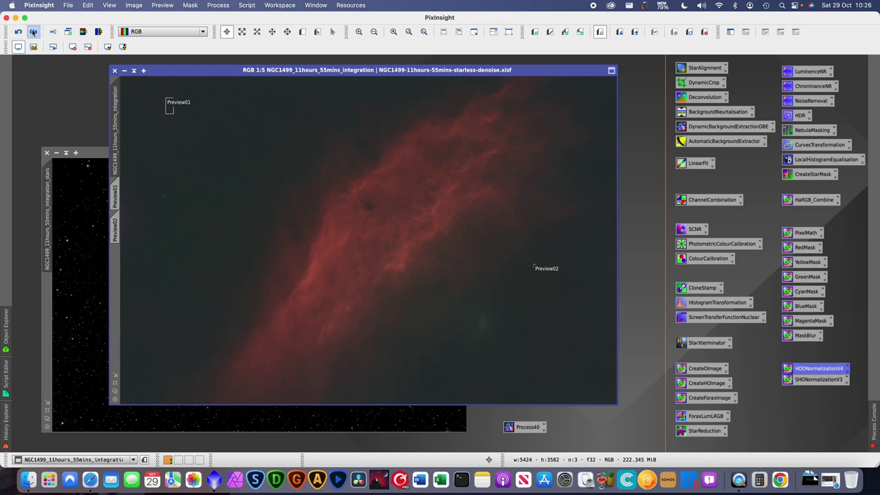
click(33, 32)
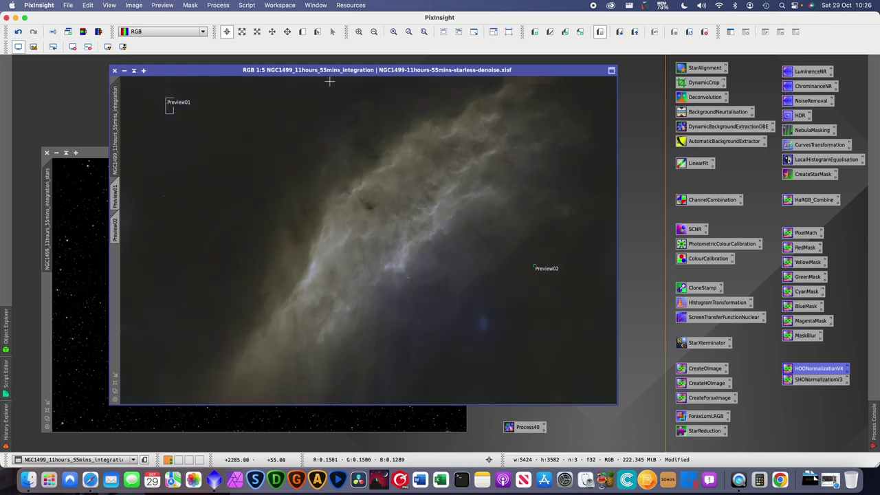
drag(323, 71, 327, 71)
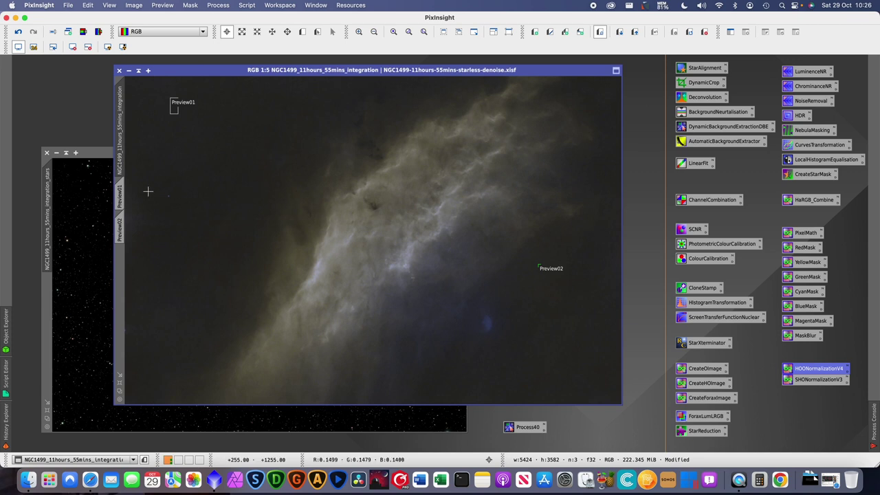
- Delete the Preview02 and Preview01 previews from the starless image
right_click(124, 194)
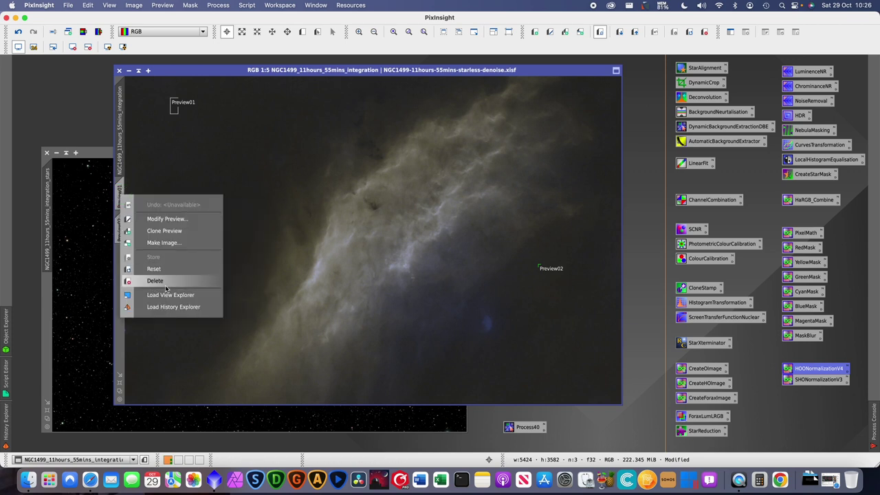
key(Escape)
right_click(124, 194)
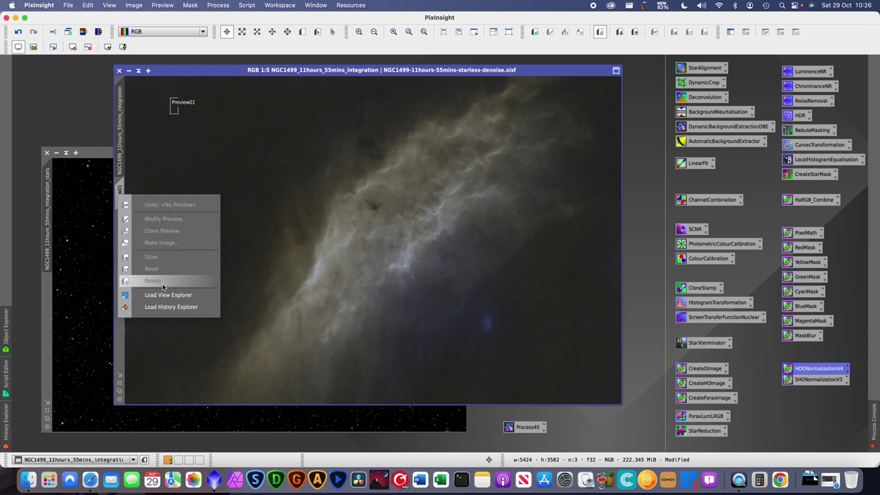
click(139, 194)
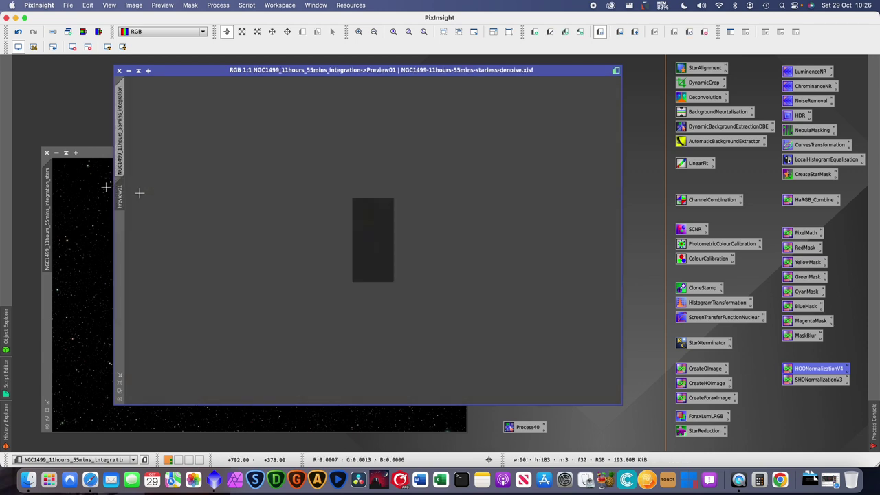
right_click(118, 194)
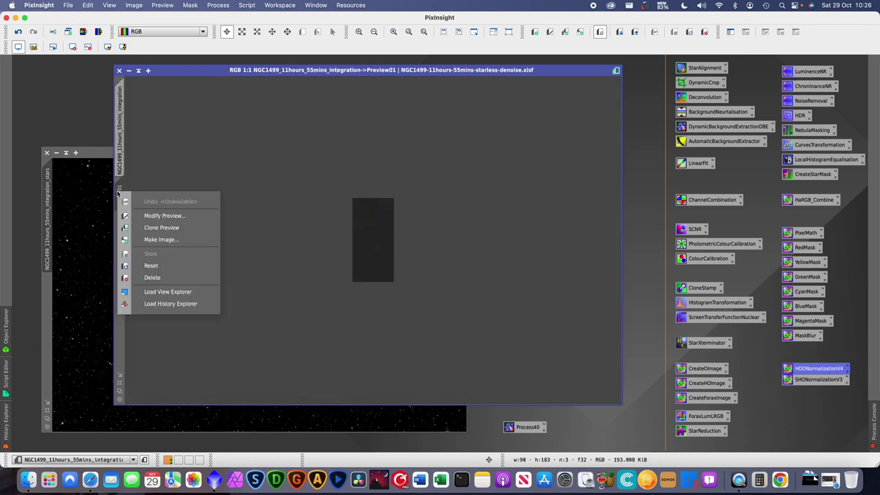
click(165, 277)
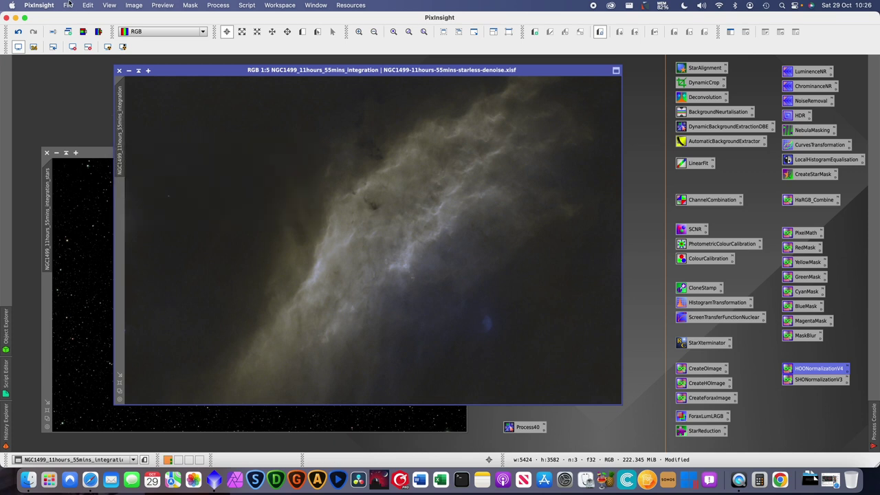
- Save the normalised starless image as NGC1499-11hours-55mins-starless-denoise_SHO.xisf in the NGC1499 folder
click(69, 5)
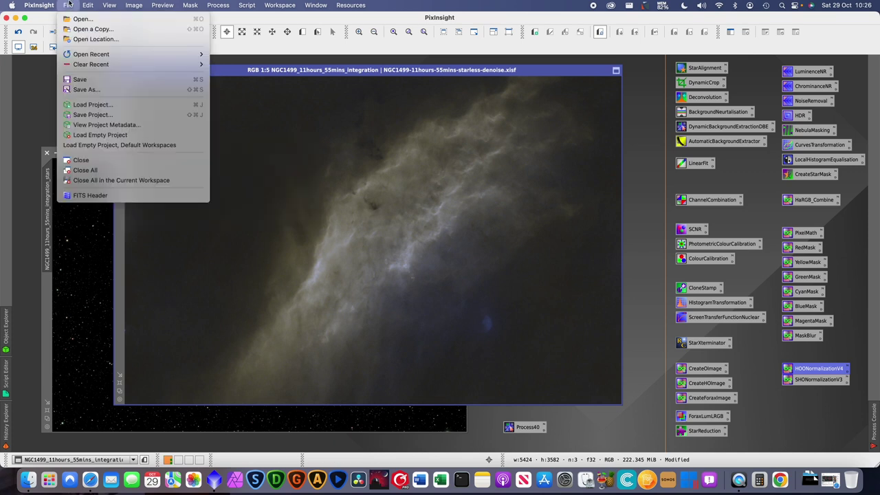
click(85, 90)
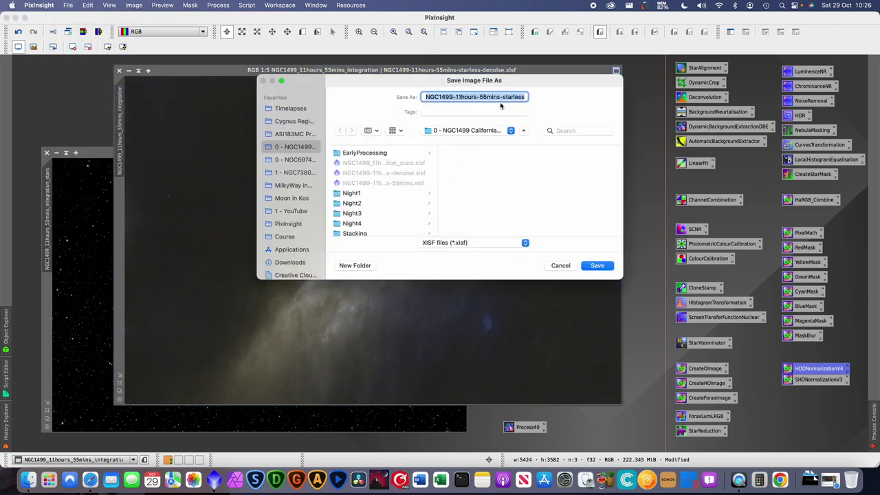
click(514, 97)
key(super+Right)
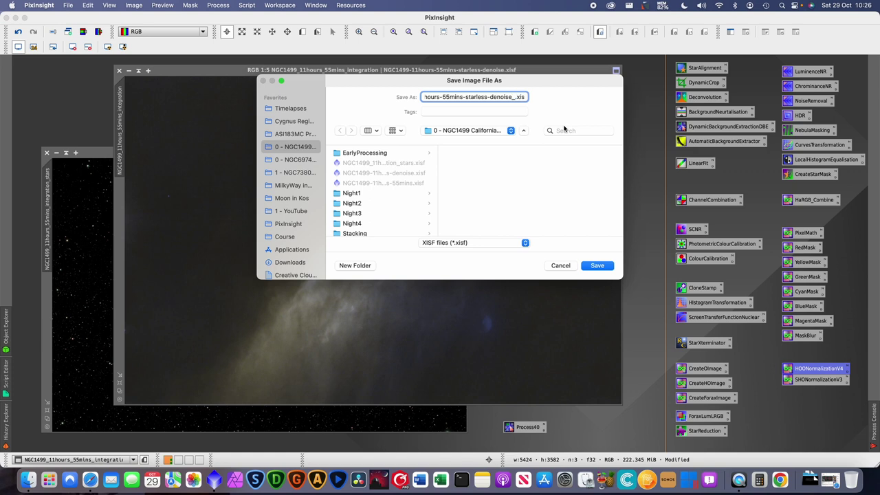
text(_SHO)
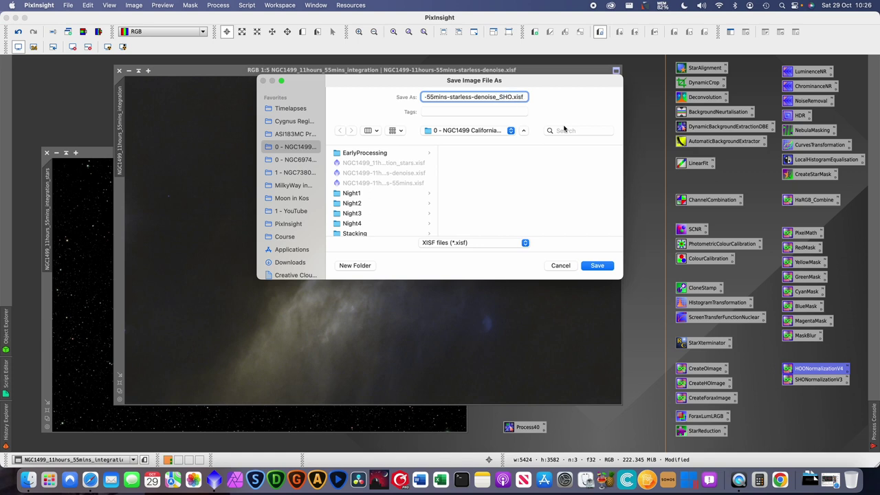
click(601, 266)
click(437, 353)
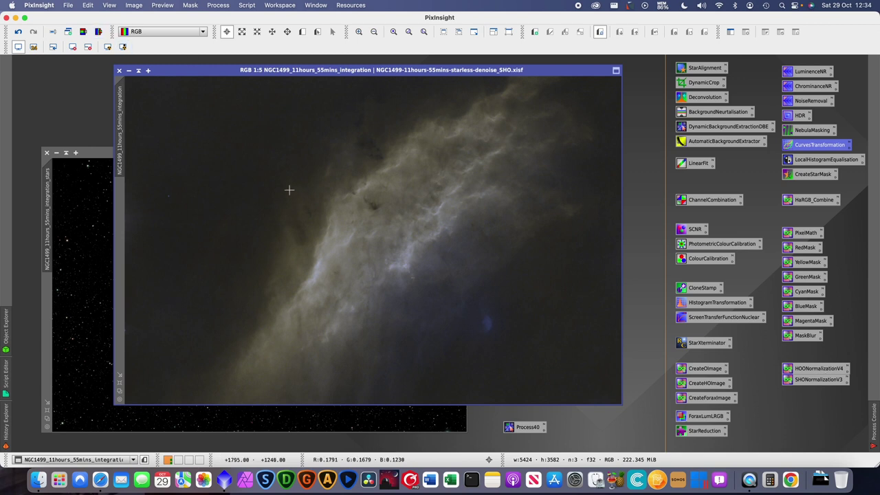
- Split the starless image into separate R, G and B channel images and spread their windows out for comparison
click(98, 31)
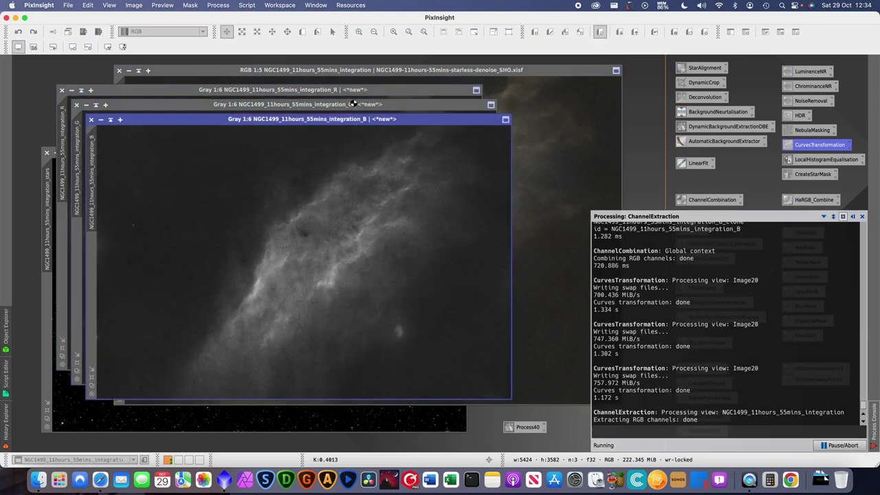
drag(358, 124, 644, 128)
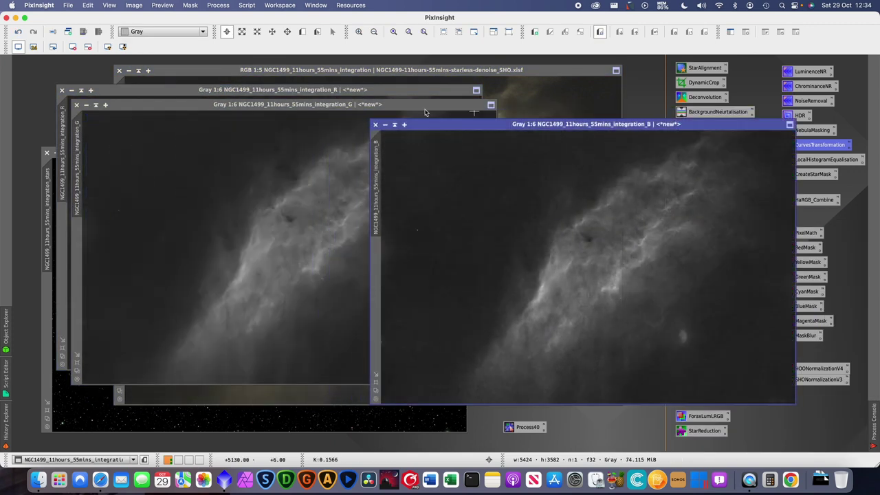
drag(302, 106, 311, 158)
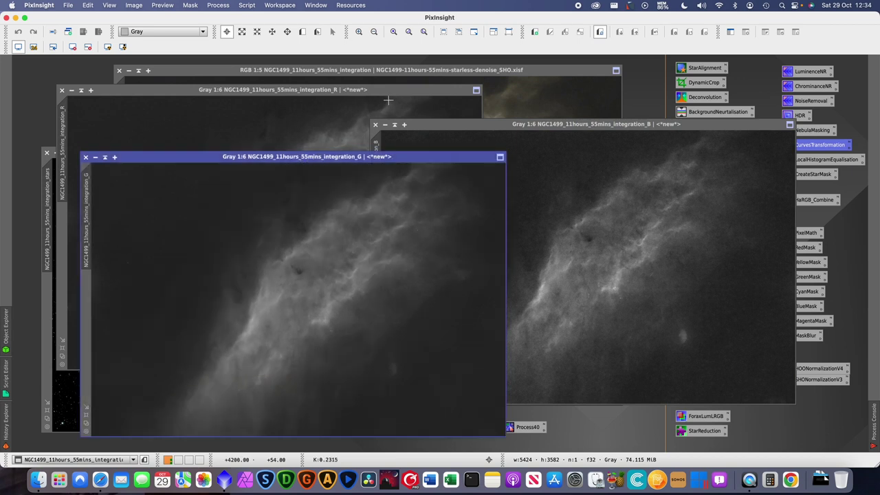
drag(387, 90, 377, 71)
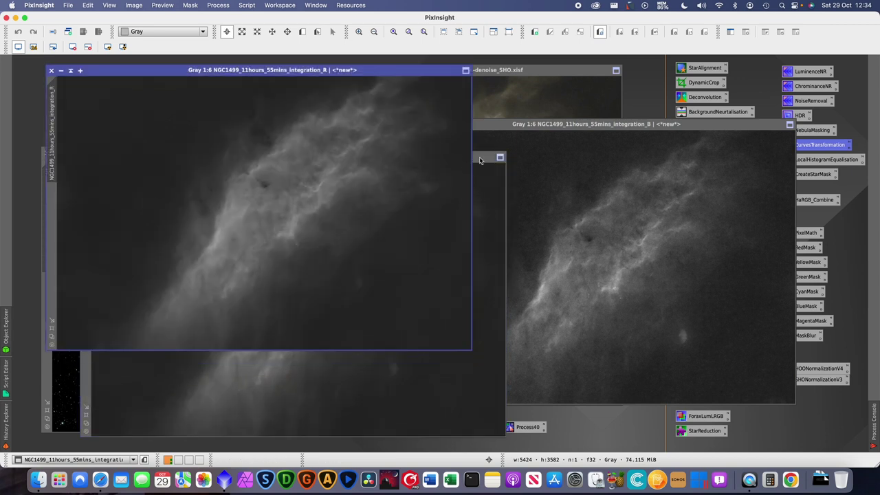
drag(479, 160, 493, 155)
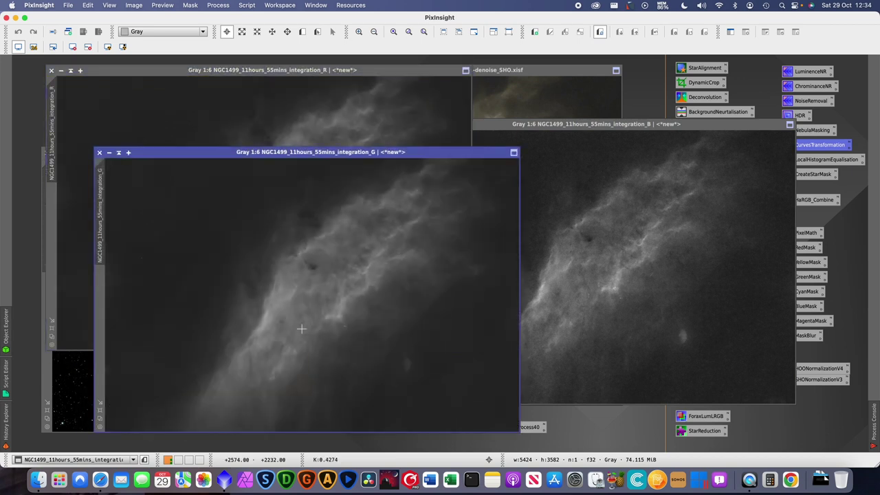
- Compare the nebula detail in the red, green and blue channel images
click(385, 70)
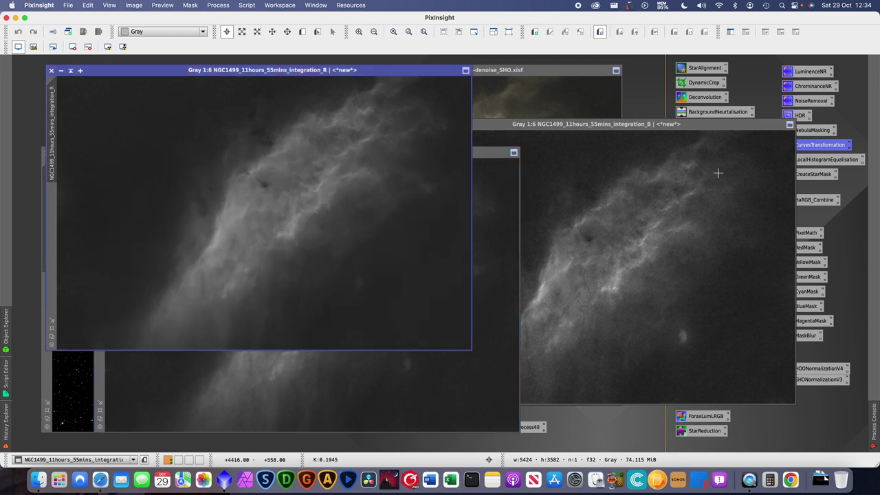
click(481, 161)
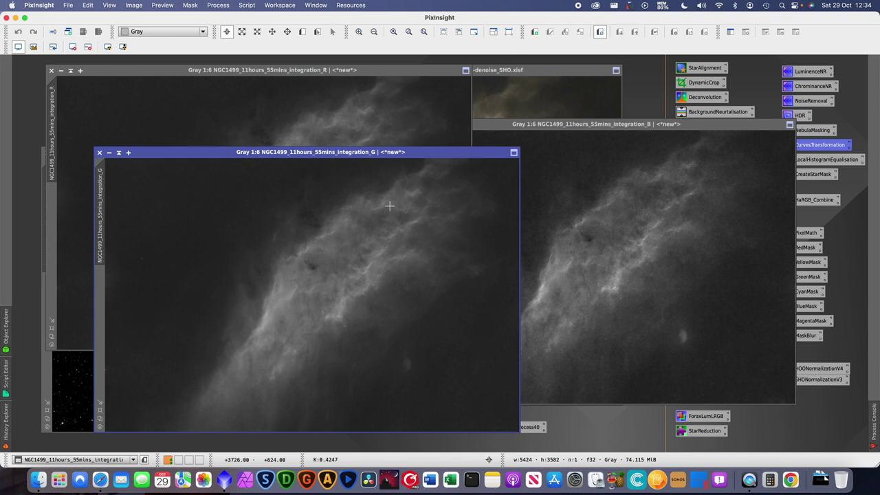
drag(328, 152, 296, 138)
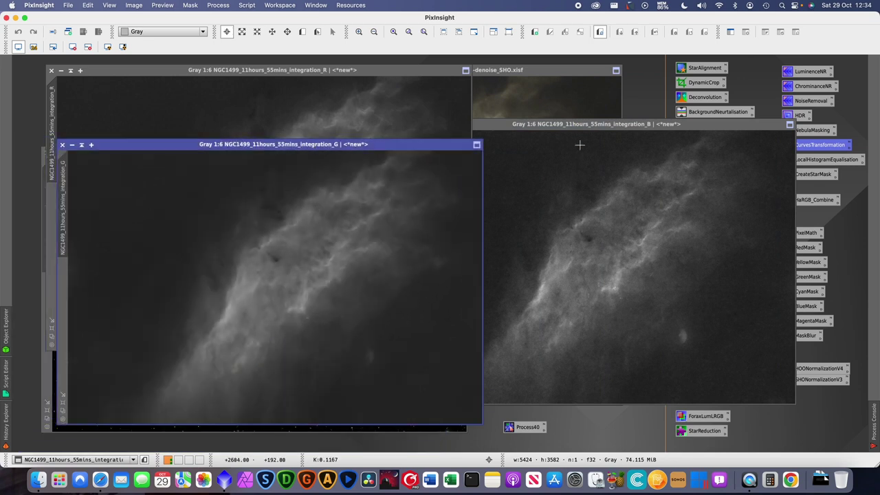
drag(562, 124, 581, 96)
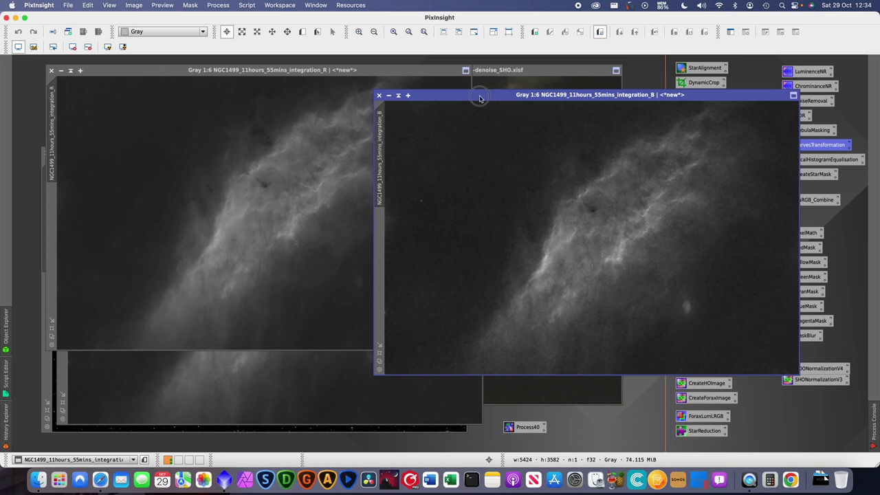
drag(479, 99, 470, 110)
- Close the extracted blue, green and red channel images
click(369, 107)
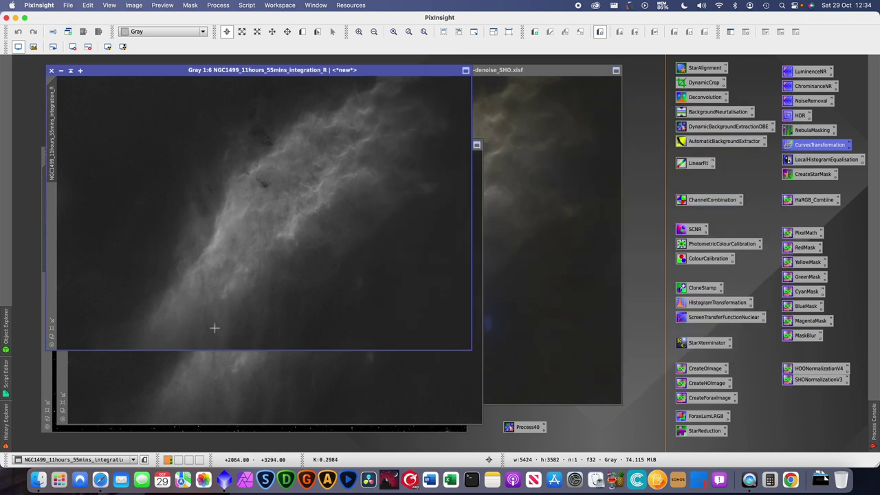
click(207, 360)
click(61, 145)
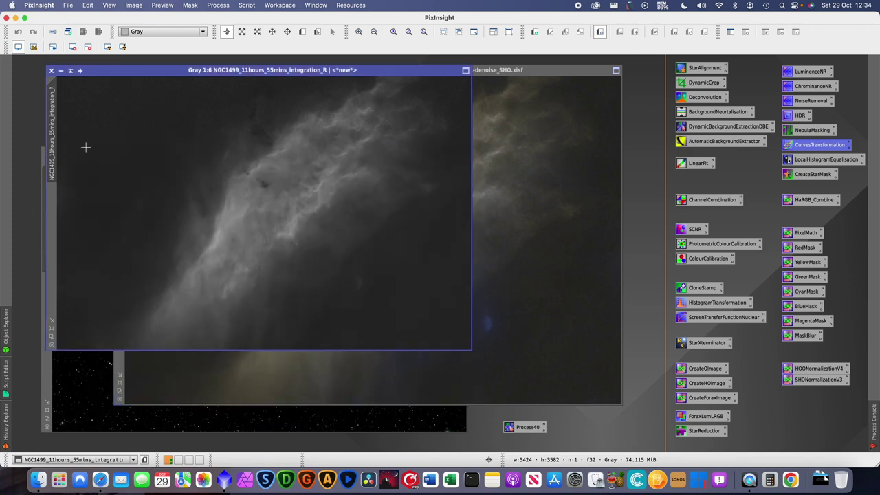
click(50, 70)
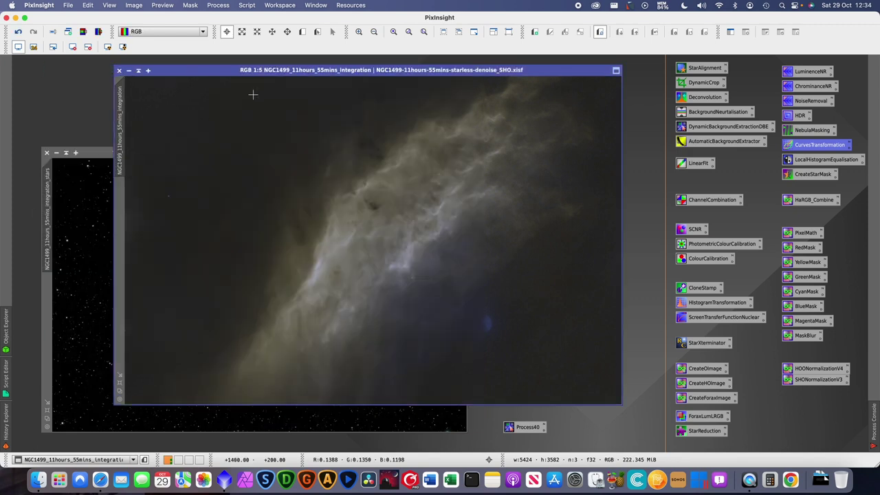
- Rotate both the starless nebula and the stars image by 180° with FastRotation, and close the process
drag(298, 70, 305, 77)
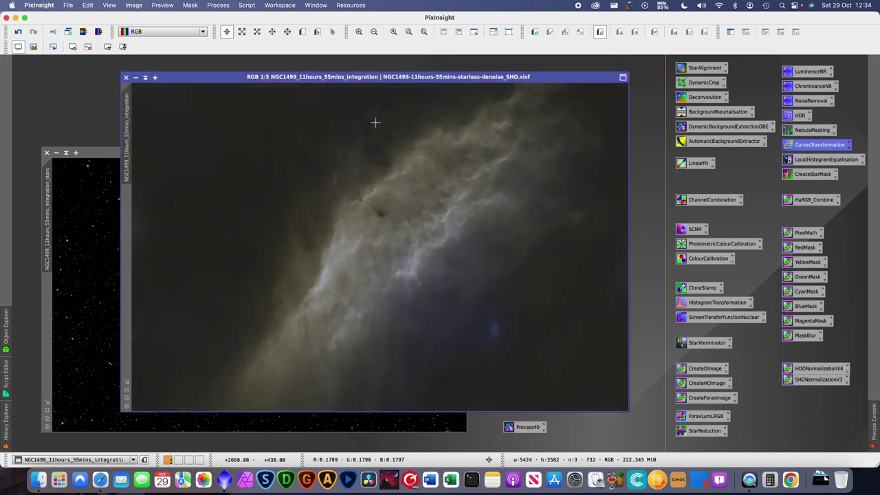
click(217, 6)
mouse_move(231, 19)
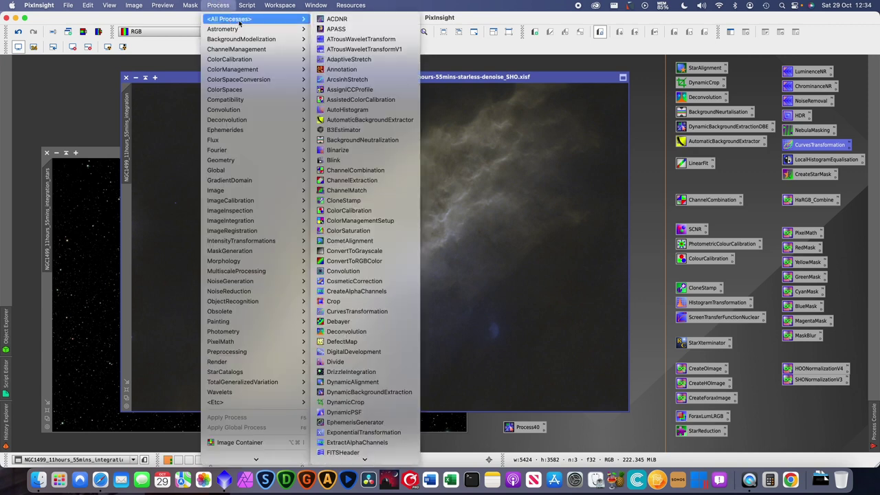
scroll(358, 331, down, 5)
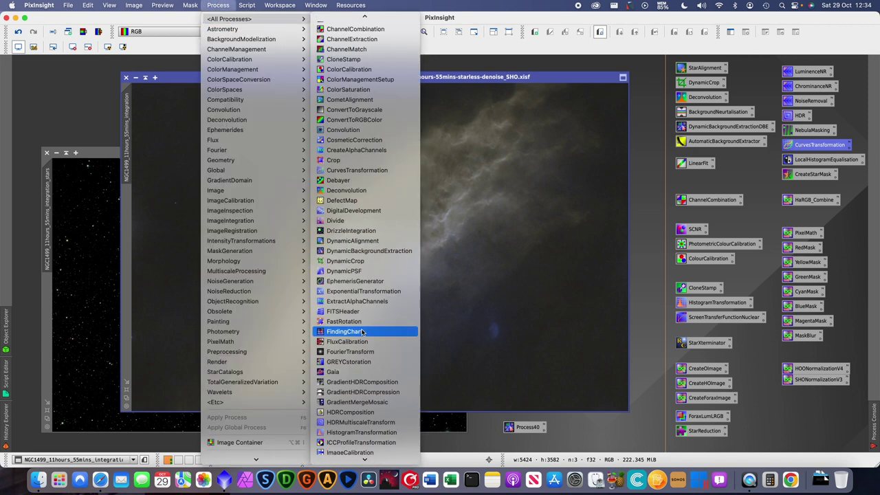
click(346, 261)
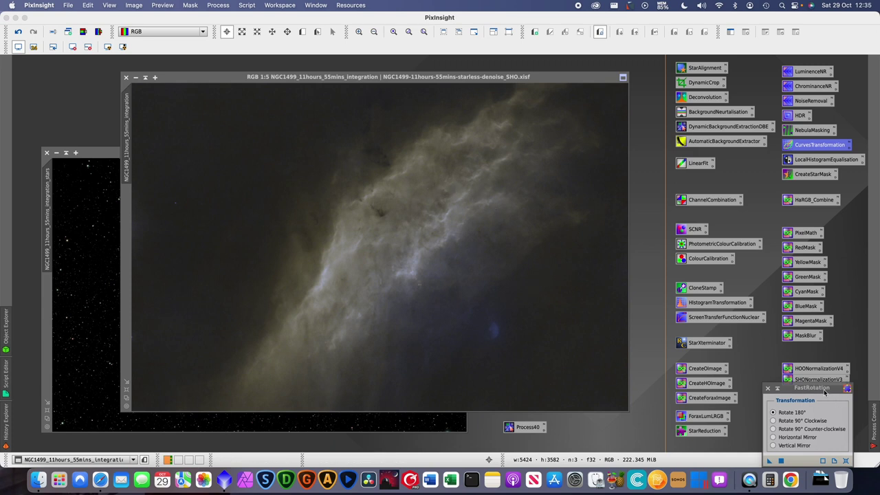
drag(824, 392, 529, 177)
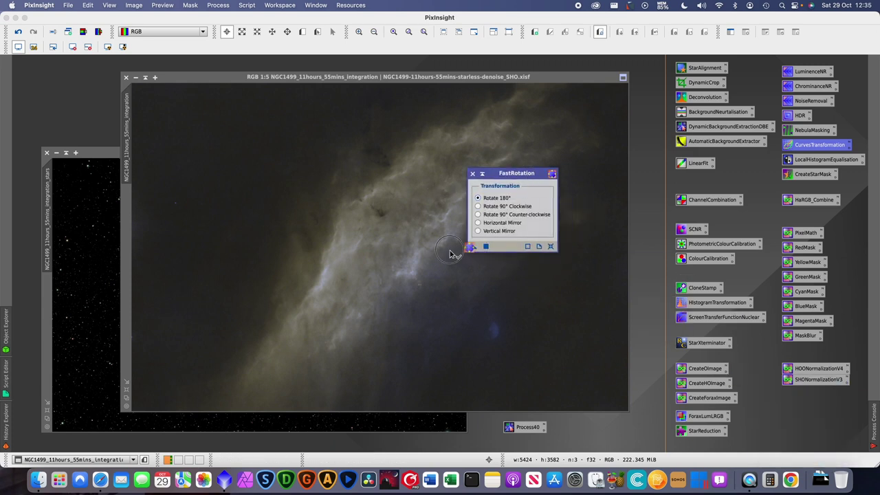
drag(450, 254, 335, 257)
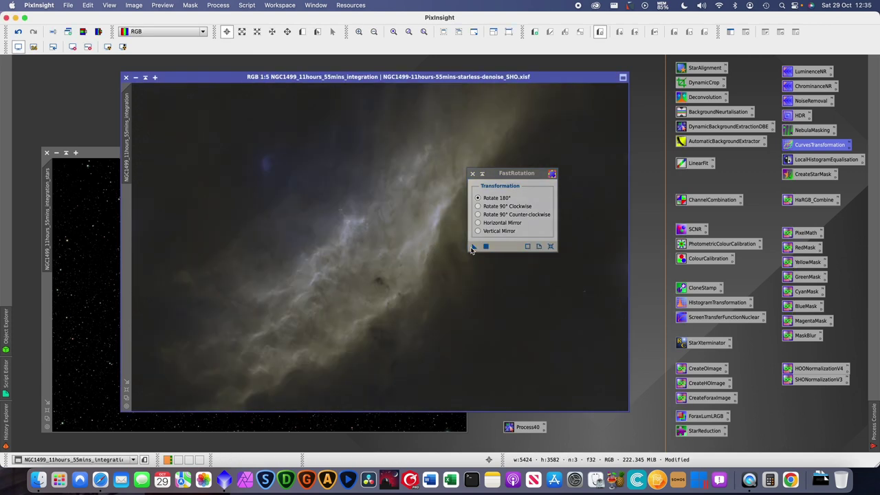
drag(472, 249, 87, 267)
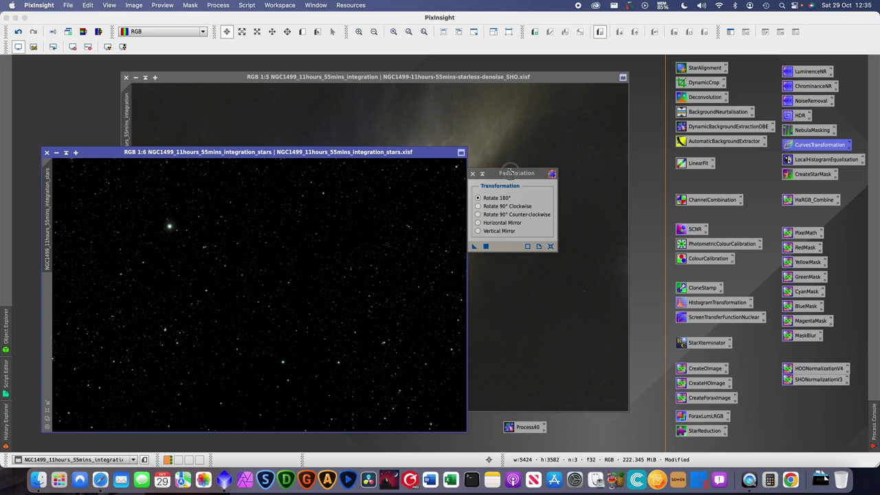
click(472, 173)
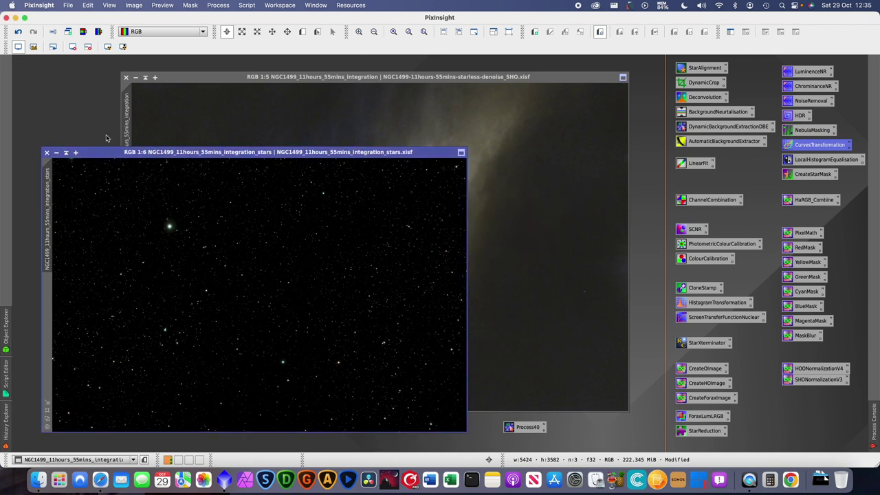
- Save the rotated stars image and the rotated starless image to their existing files
click(55, 5)
click(75, 79)
click(67, 4)
click(95, 79)
click(219, 76)
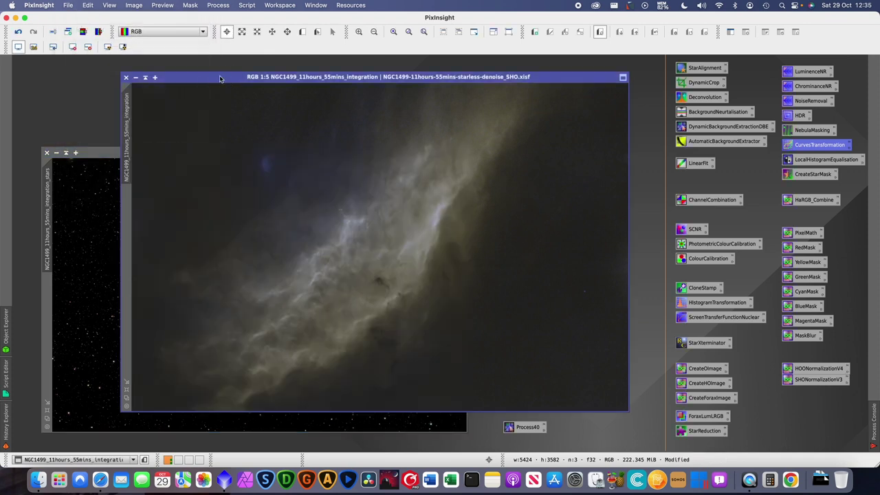
click(68, 5)
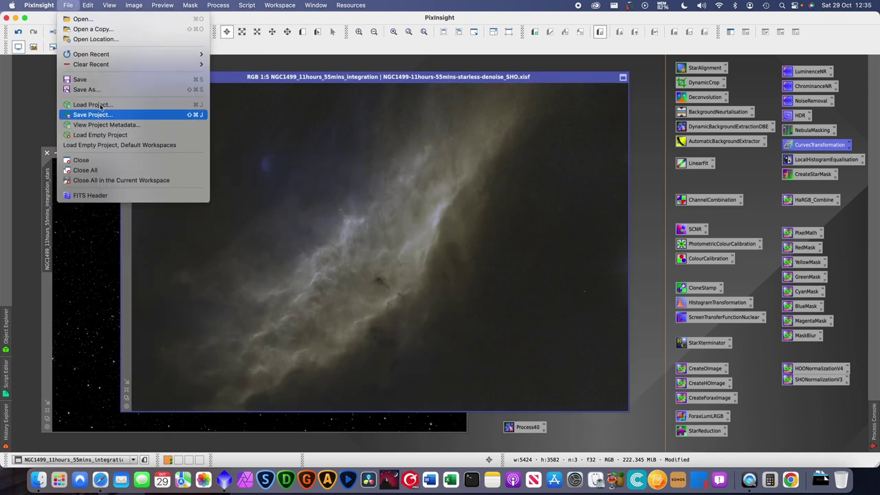
click(95, 79)
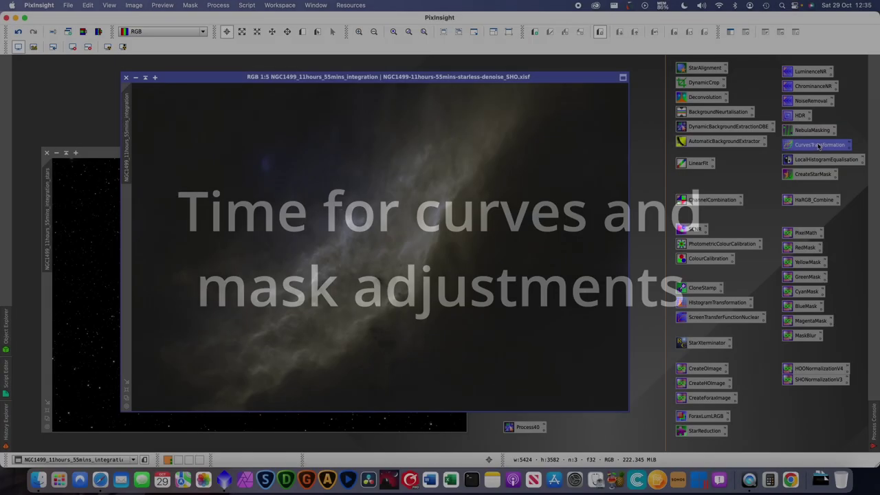
- Open CurvesTransformation on the RGB/K curve with its real-time preview, keeping the dialog clear of the nebula
double_click(818, 145)
click(594, 326)
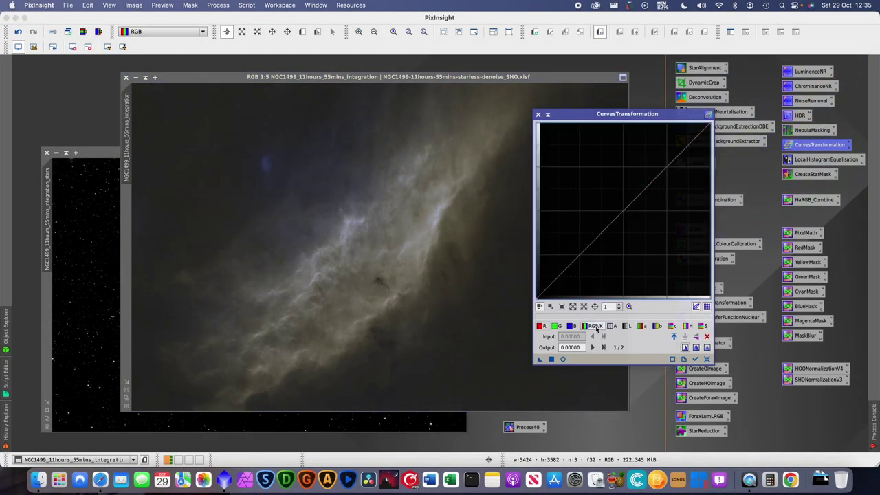
click(562, 359)
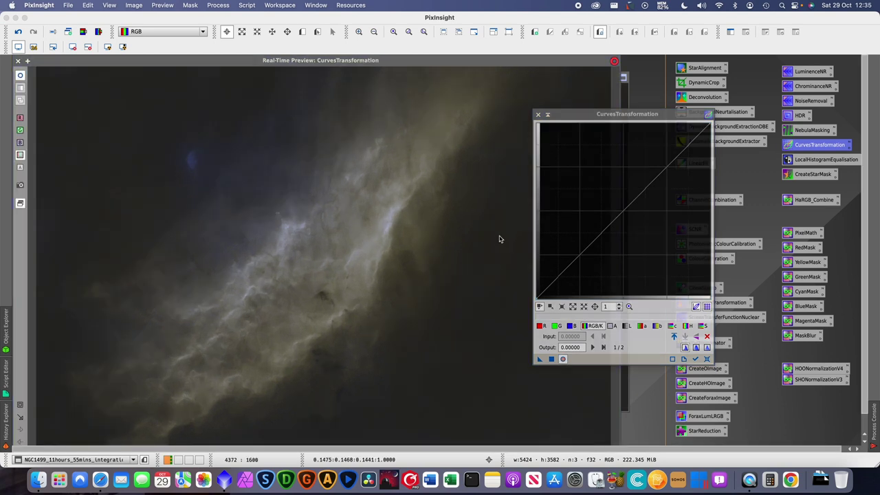
drag(625, 115, 689, 114)
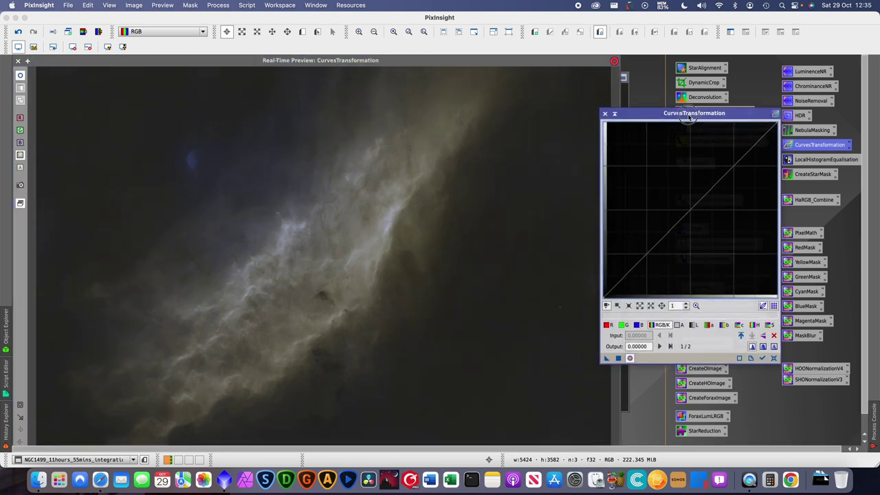
- Shape the RGB/K curve into an S through about (0.113, 0.094) and (0.711, 0.786), and apply it twice to the starless nebula
drag(725, 165, 729, 162)
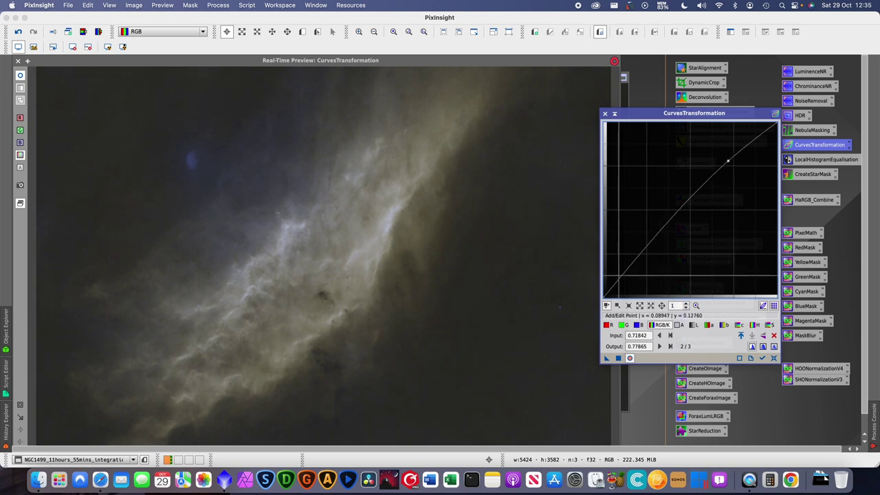
click(619, 277)
drag(619, 277, 621, 281)
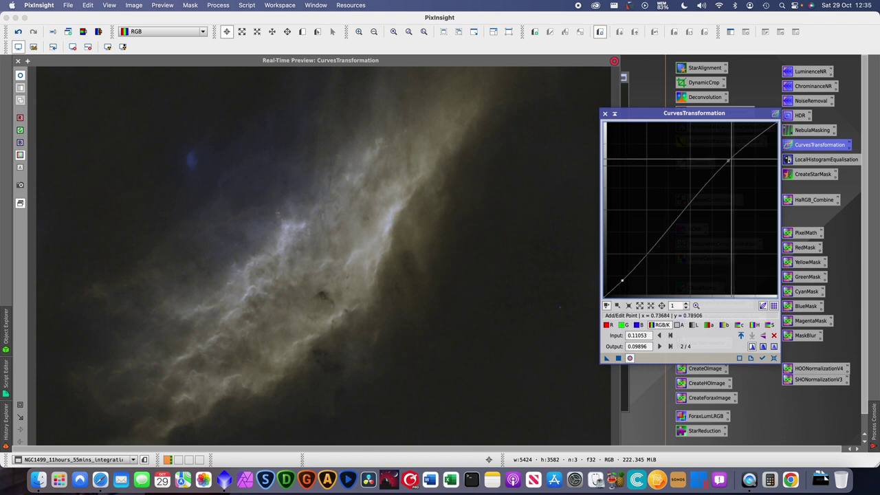
click(727, 159)
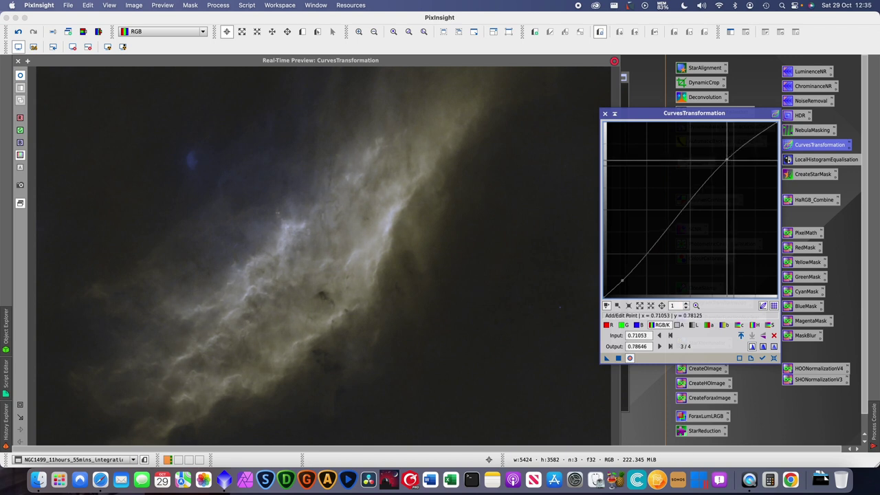
click(621, 281)
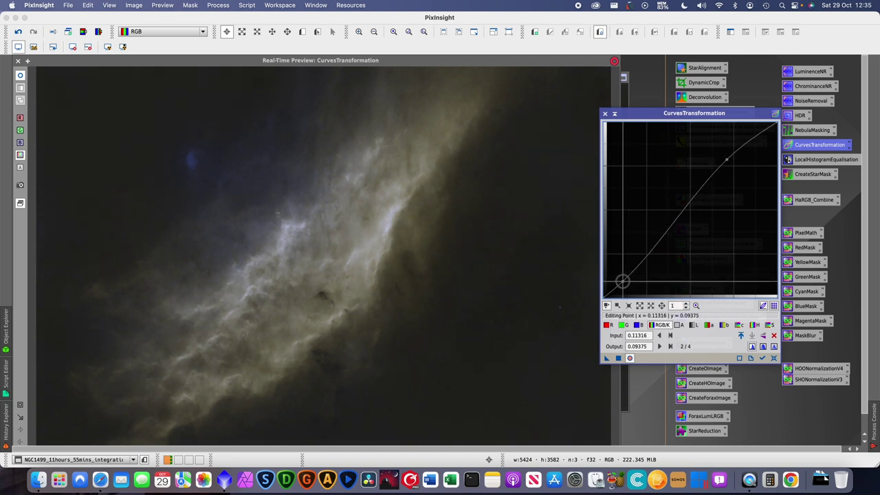
click(617, 358)
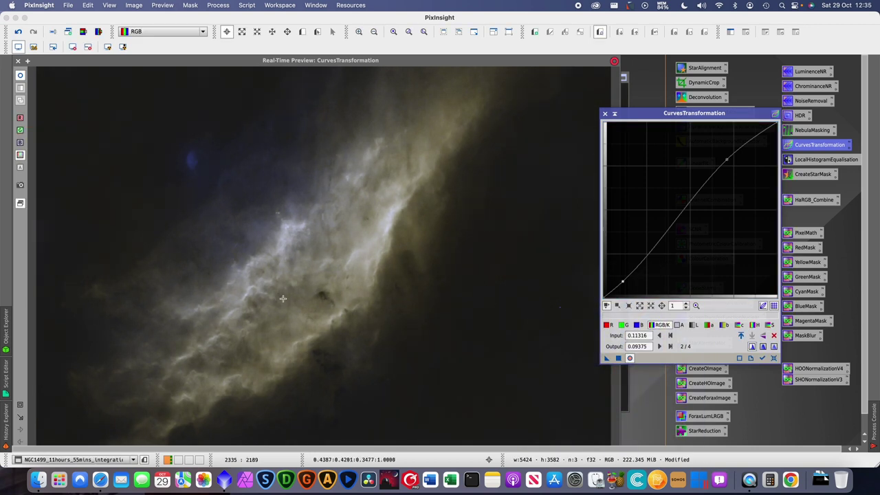
click(618, 358)
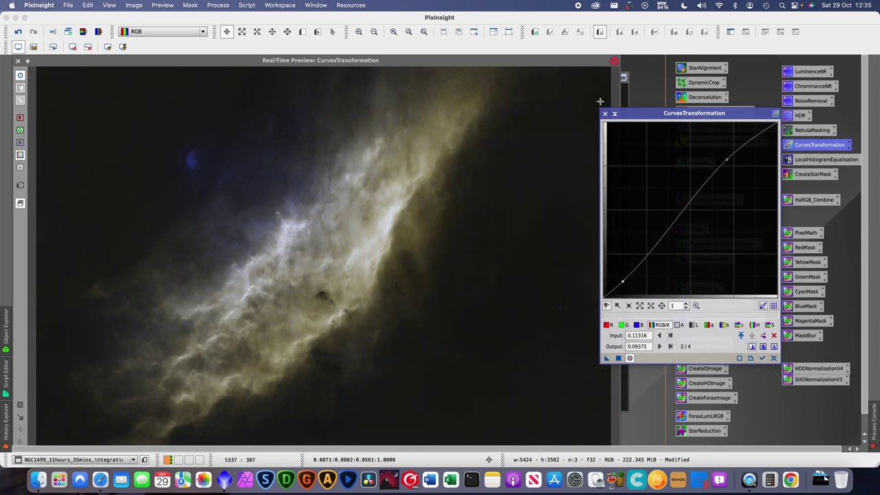
- Reset the curve, and close the real-time preview and CurvesTransformation
click(773, 358)
click(18, 61)
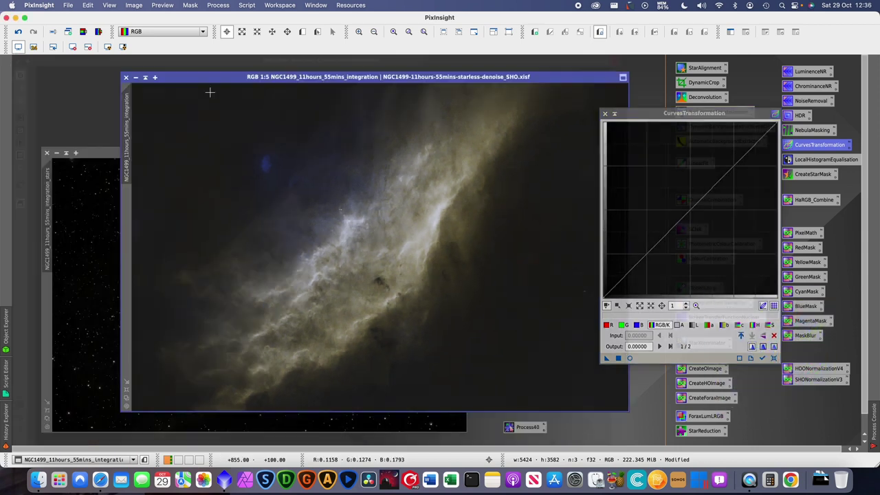
double_click(426, 74)
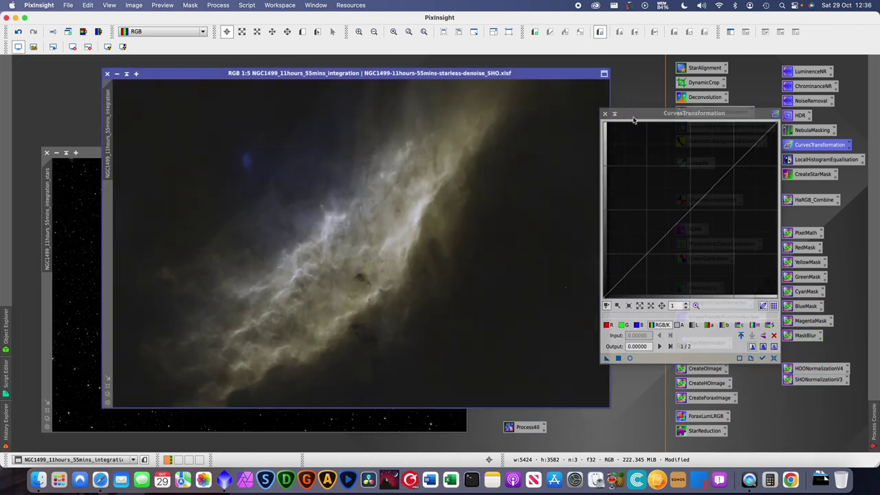
drag(639, 114, 622, 88)
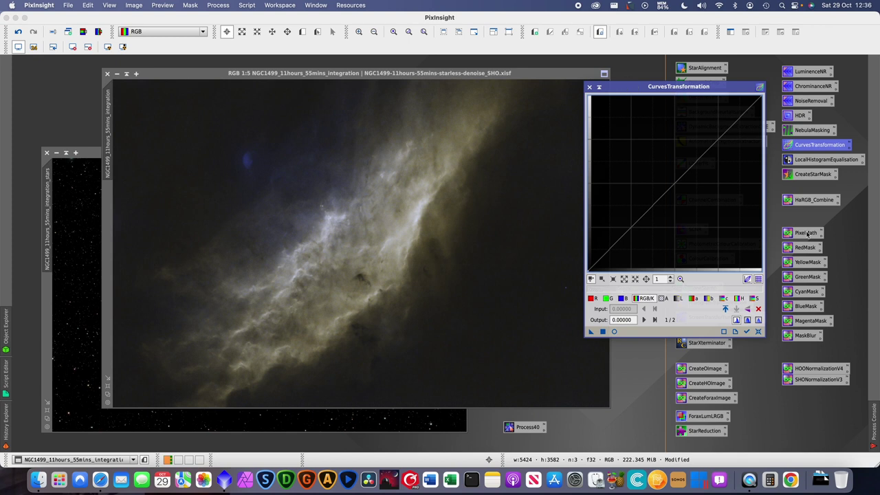
click(589, 86)
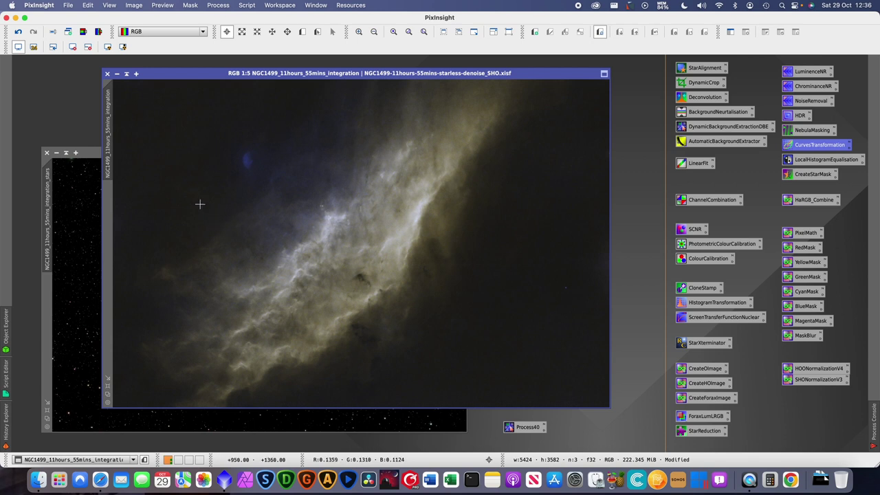
- Create a yellow chrominance mask from the starless nebula with the YellowMask PixelMath process, keeping E1 at 0 and E2 at 1.0
double_click(806, 264)
drag(589, 119, 551, 121)
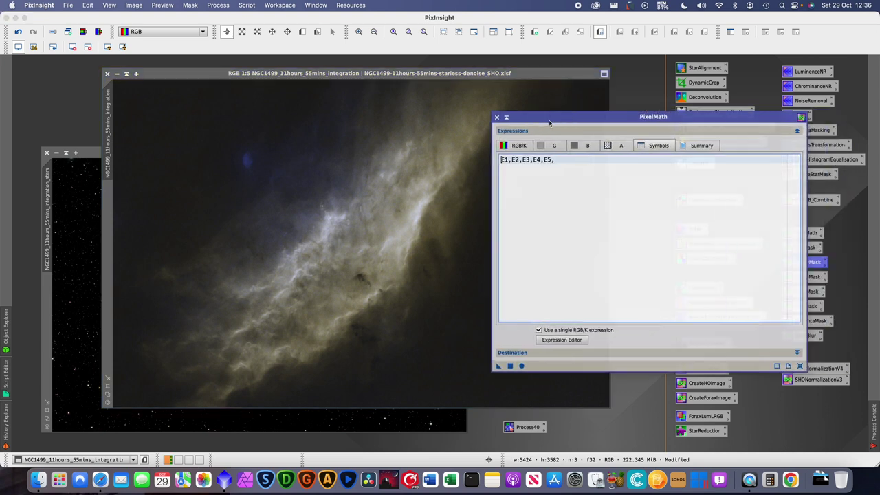
click(519, 146)
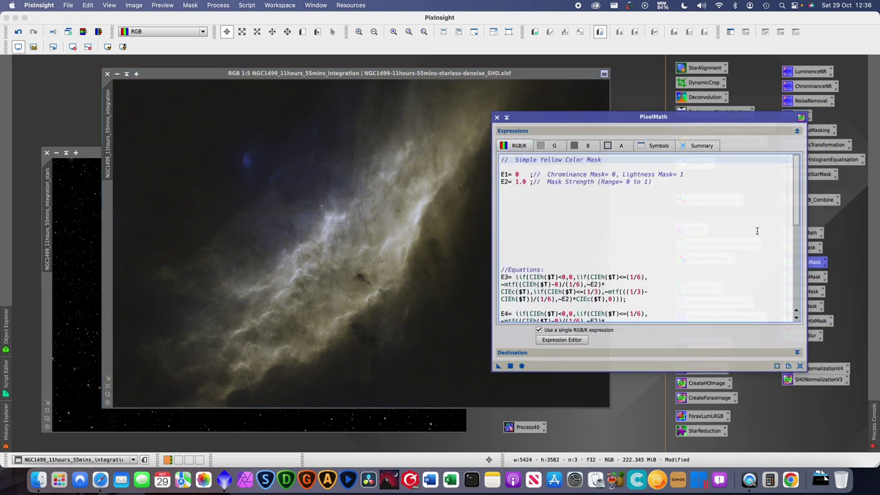
drag(796, 195, 795, 173)
mouse_move(793, 190)
mouse_down()
mouse_move(796, 221)
mouse_move(797, 184)
mouse_up()
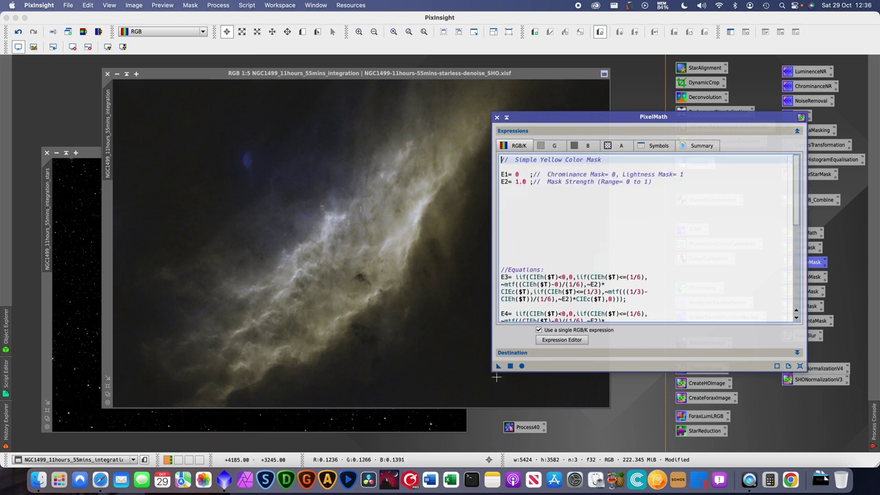
drag(499, 366, 343, 294)
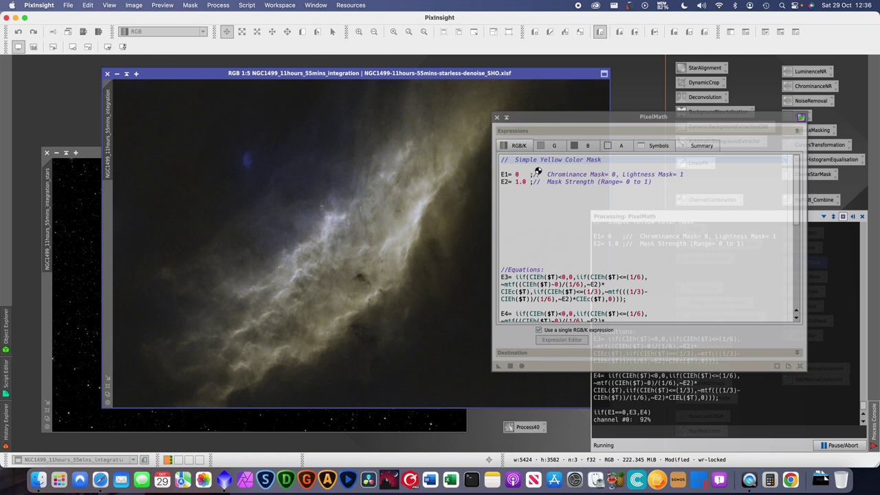
click(496, 118)
drag(419, 138, 510, 130)
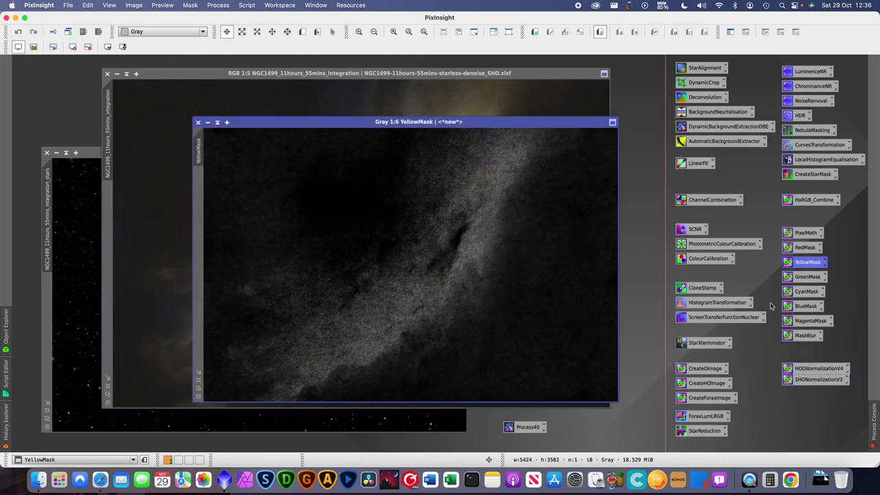
- Blur the yellow mask twice with the MaskBlur process at sigma 15, and move the mask clear of the nebula image
double_click(805, 336)
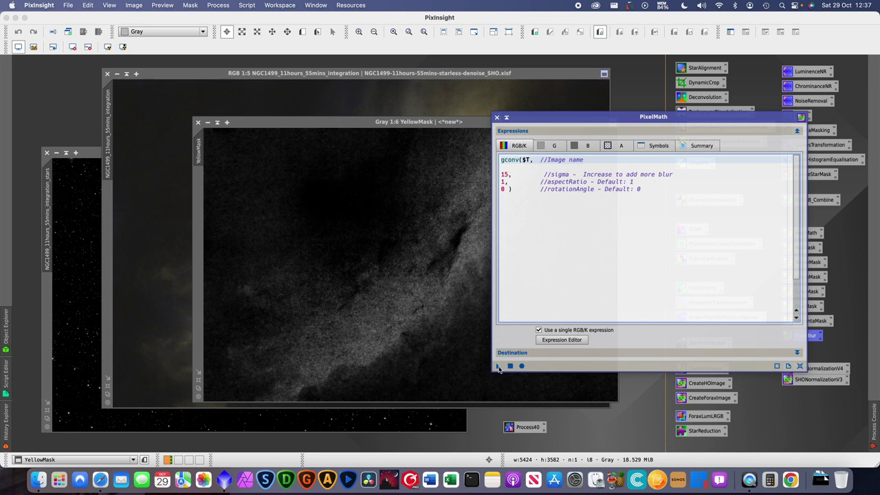
drag(499, 369, 326, 265)
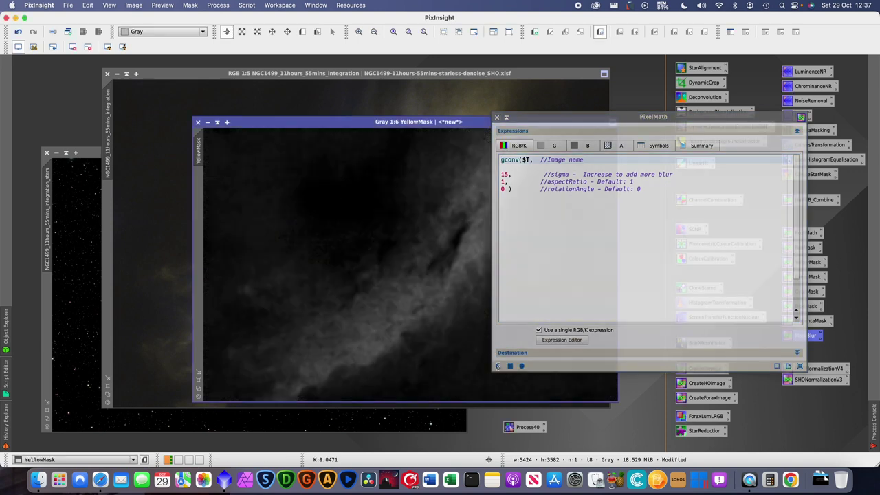
drag(498, 365, 374, 291)
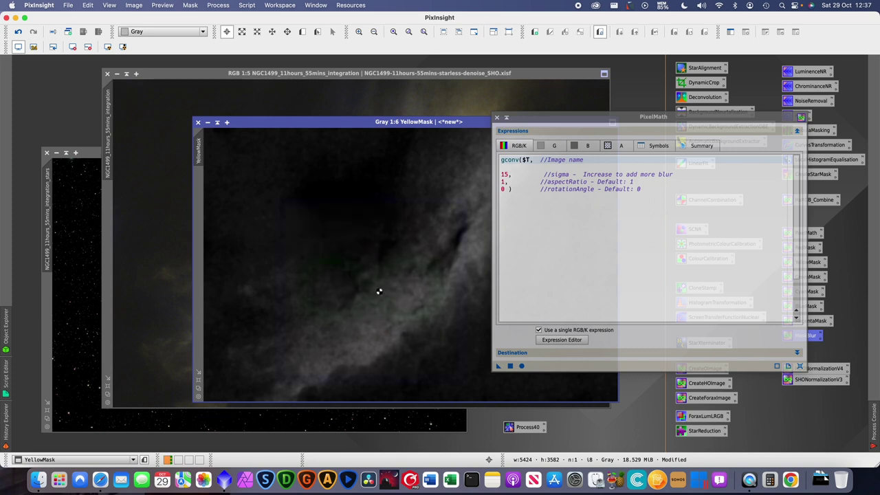
click(496, 117)
drag(410, 123, 436, 132)
drag(280, 135, 324, 155)
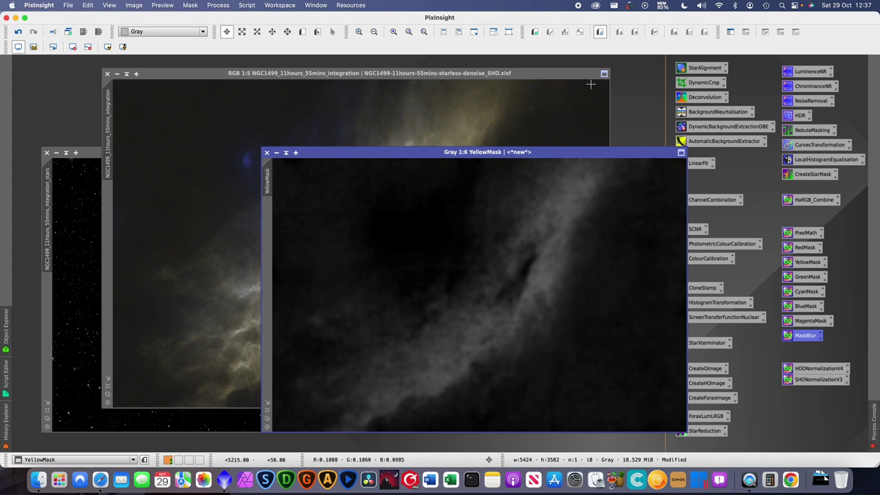
- Create a blue mask from the starless nebula with the BlueMask process and blur it twice with MaskBlur
key(ctrl+Tab)
drag(808, 308, 299, 219)
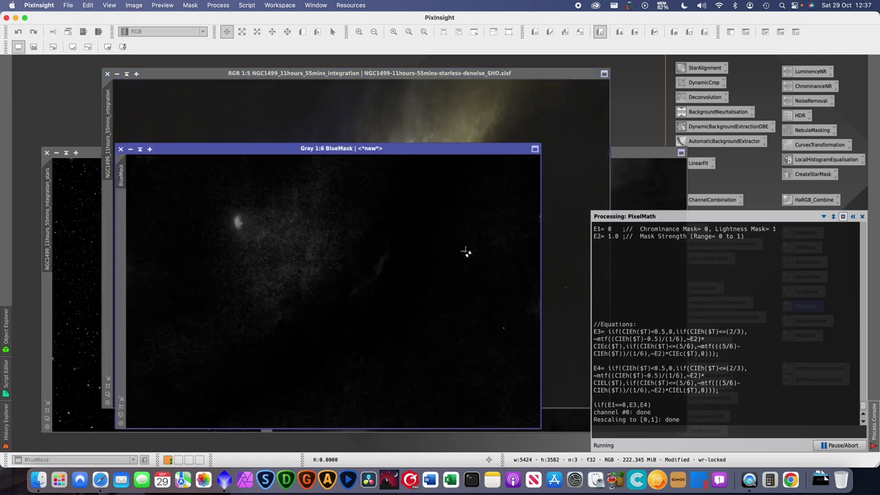
drag(808, 338, 363, 269)
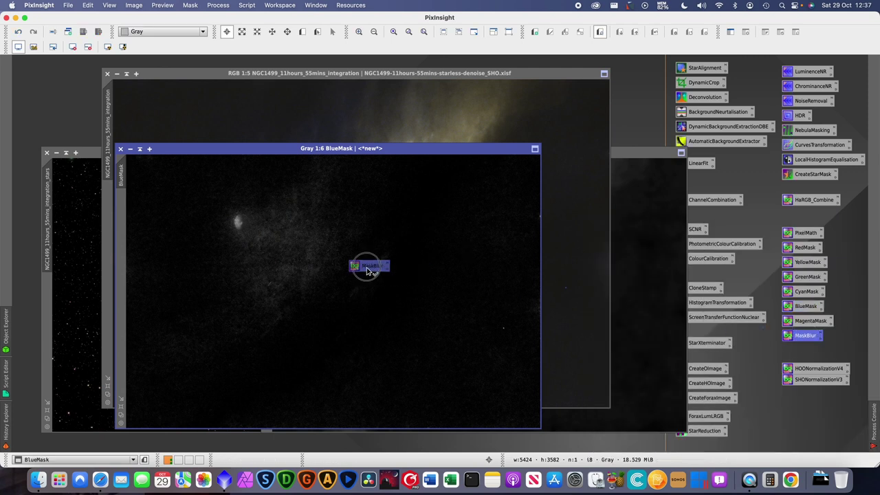
drag(801, 337, 419, 291)
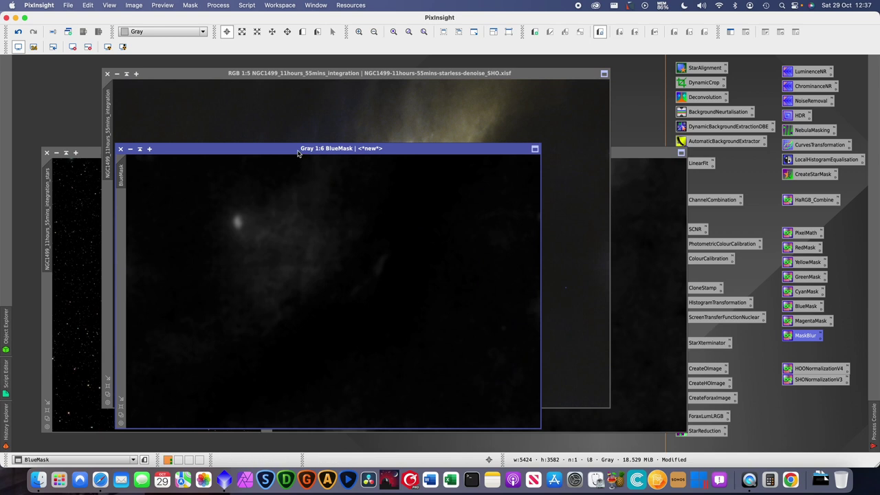
drag(306, 149, 367, 128)
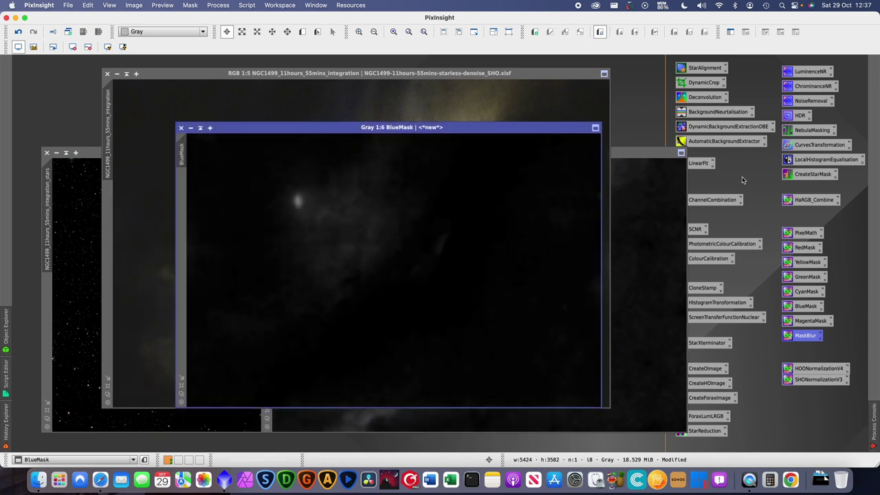
- Open CurvesTransformation with a real-time preview on the blue mask and brighten its RGB/K curve with points about (0.476, 0.711) and (0.095, 0.141)
double_click(811, 144)
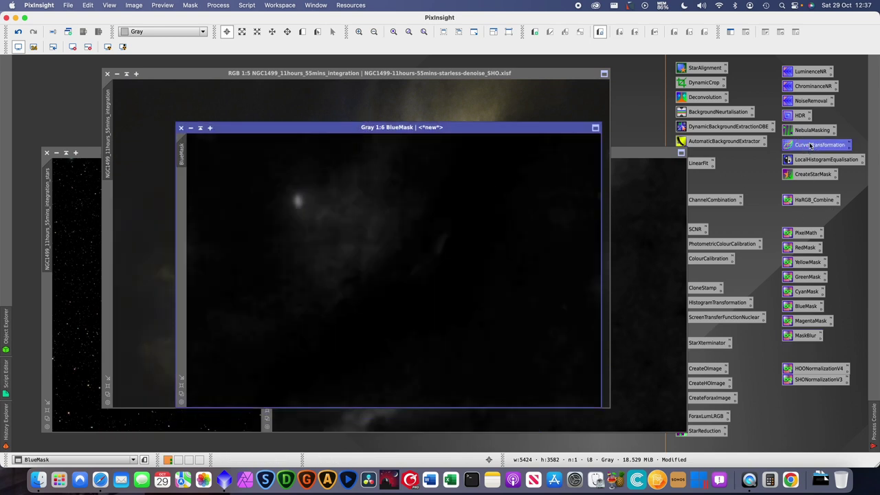
click(615, 332)
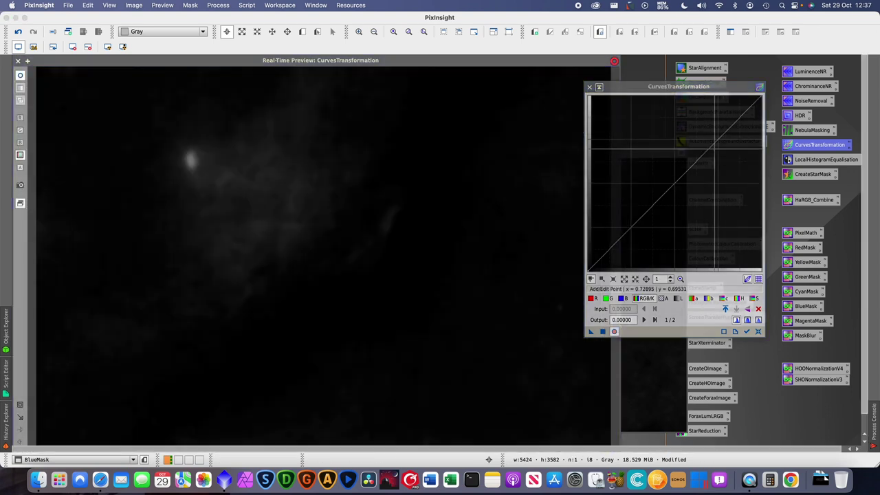
click(717, 141)
drag(717, 141, 671, 145)
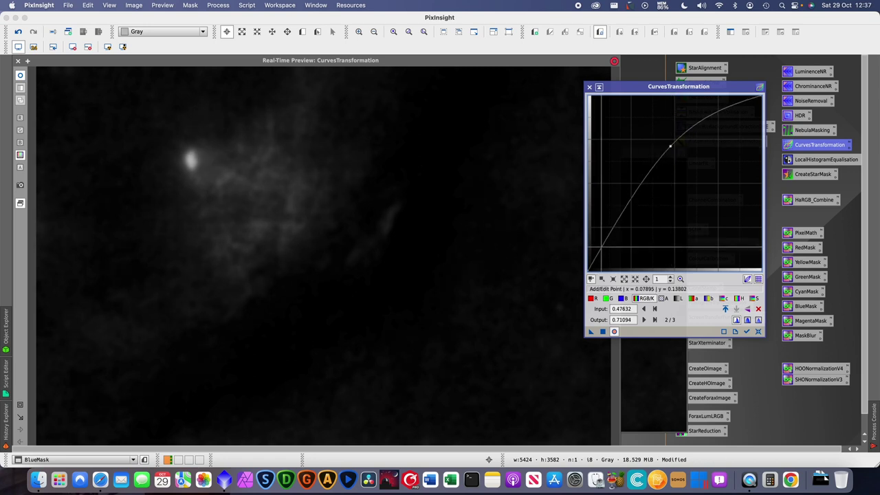
click(604, 246)
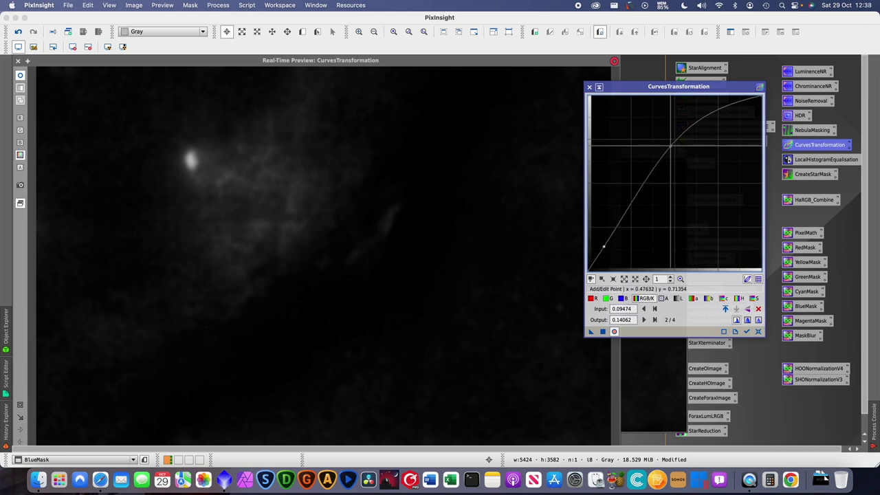
- Reshape the blue mask's curve through about (0.326, 0.492) and (0.837, 0.831), apply it, and close the preview
drag(670, 145, 718, 134)
drag(661, 187, 644, 185)
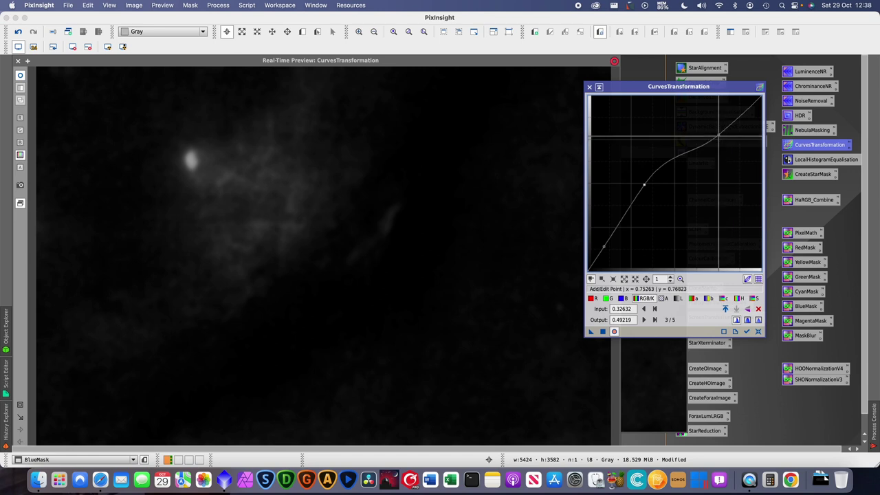
mouse_move(718, 134)
mouse_down()
mouse_move(742, 130)
mouse_move(733, 125)
mouse_up()
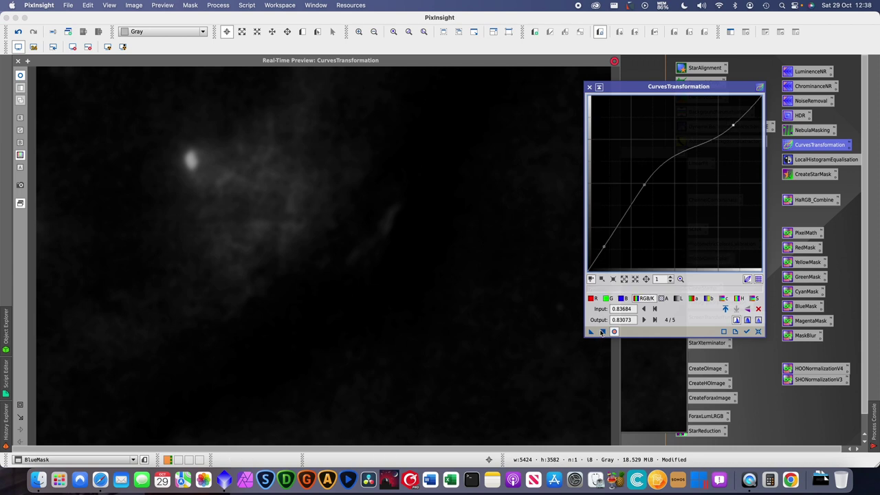
drag(603, 332, 344, 206)
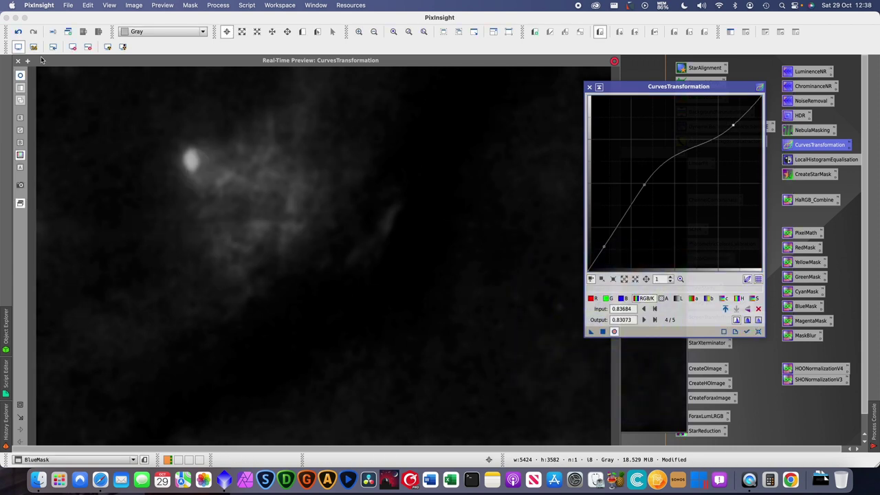
click(18, 62)
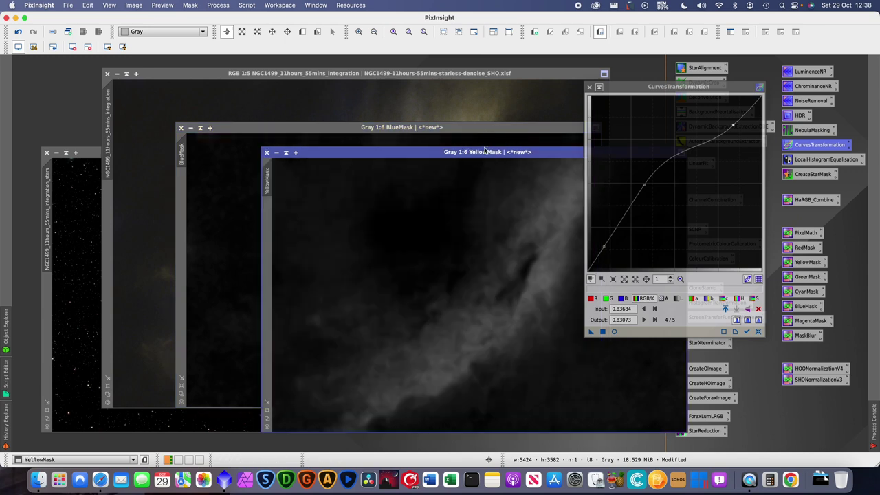
- Reset CurvesTransformation, preview it on the yellow mask, and shape its RGB/K curve through about (0.153, 0.143) and (0.621, 0.807)
drag(474, 148, 404, 147)
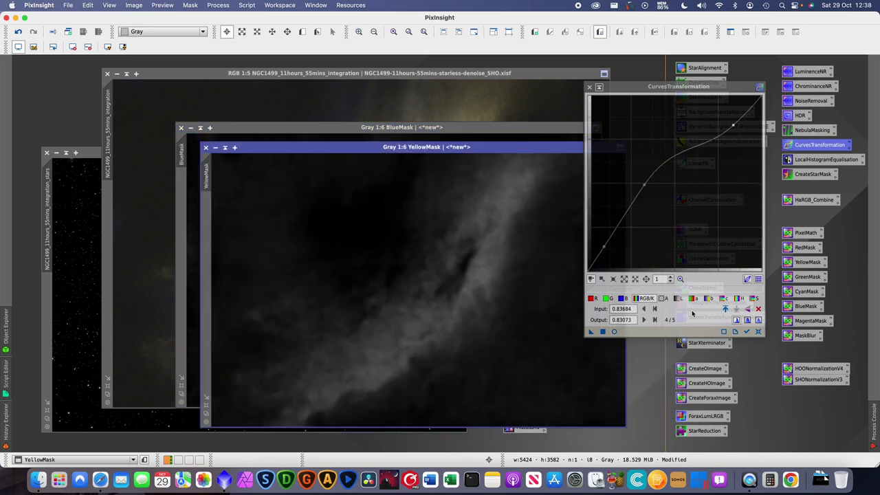
click(758, 332)
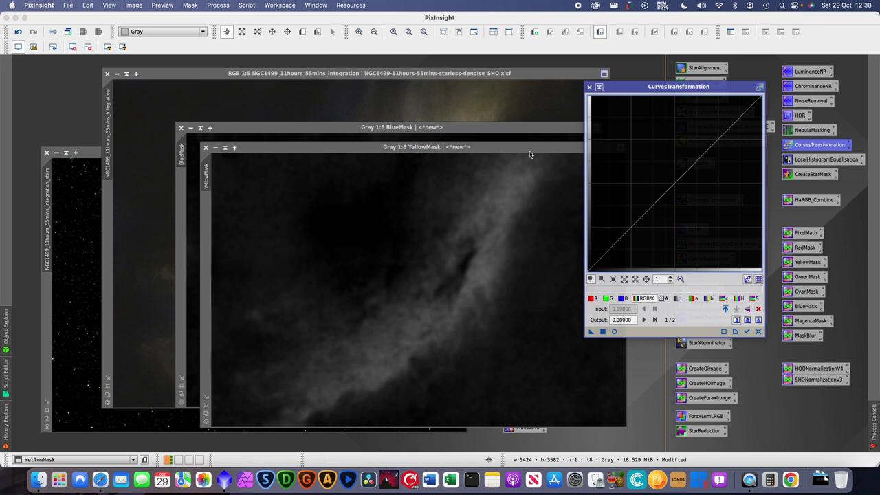
click(614, 331)
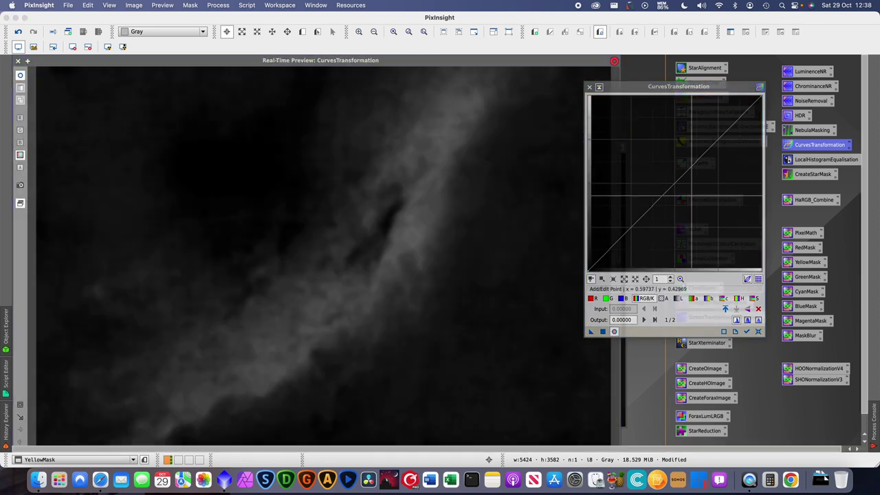
click(704, 134)
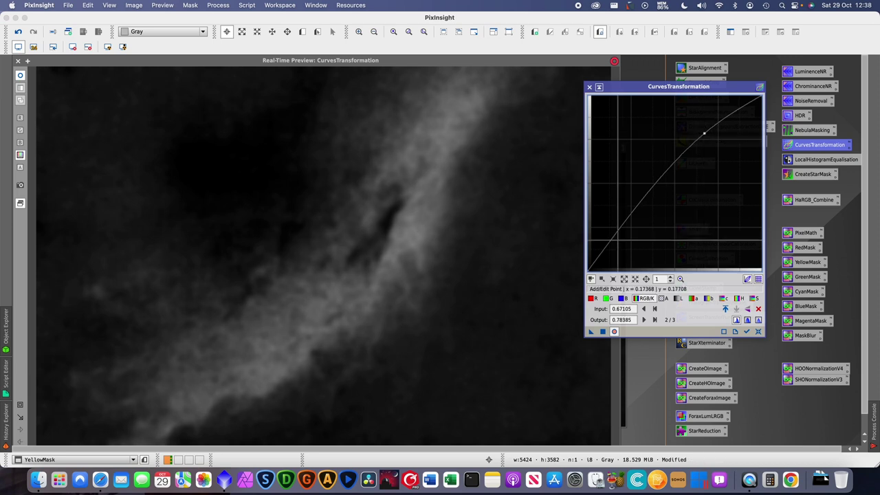
click(612, 242)
drag(612, 243, 614, 246)
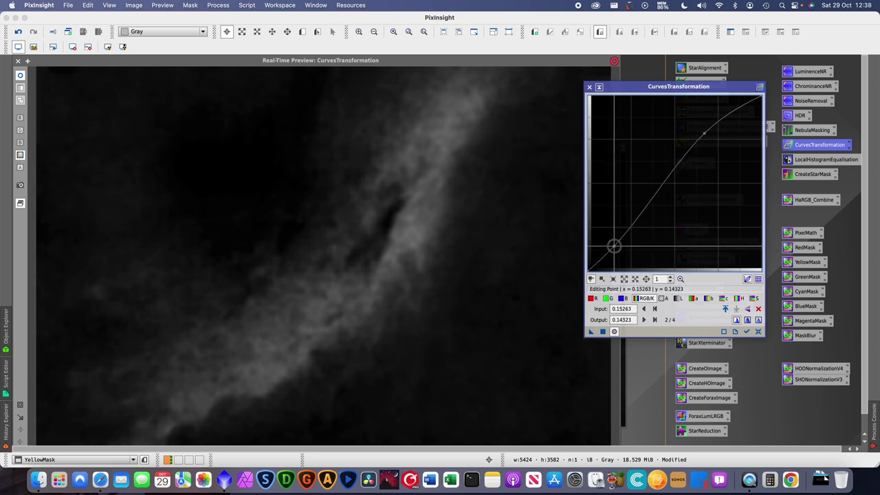
drag(704, 134, 695, 129)
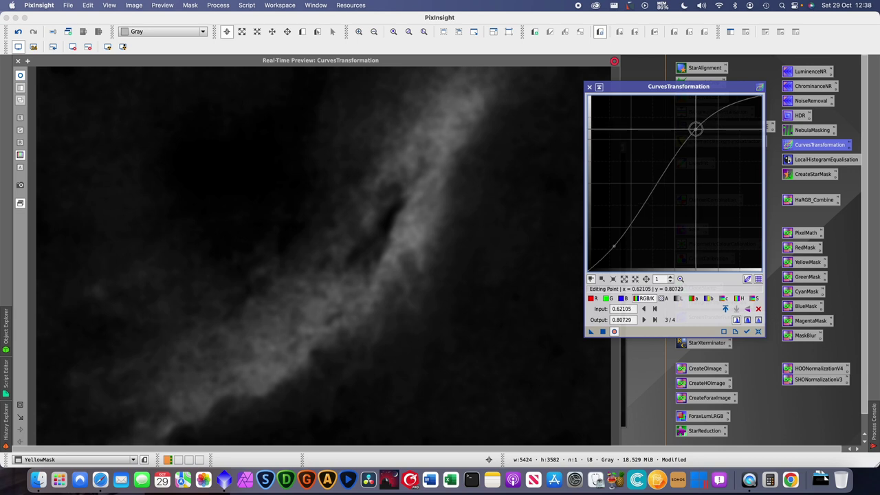
- Apply the curve to the yellow mask, reset CurvesTransformation, and close both the process and its preview
click(603, 332)
click(759, 333)
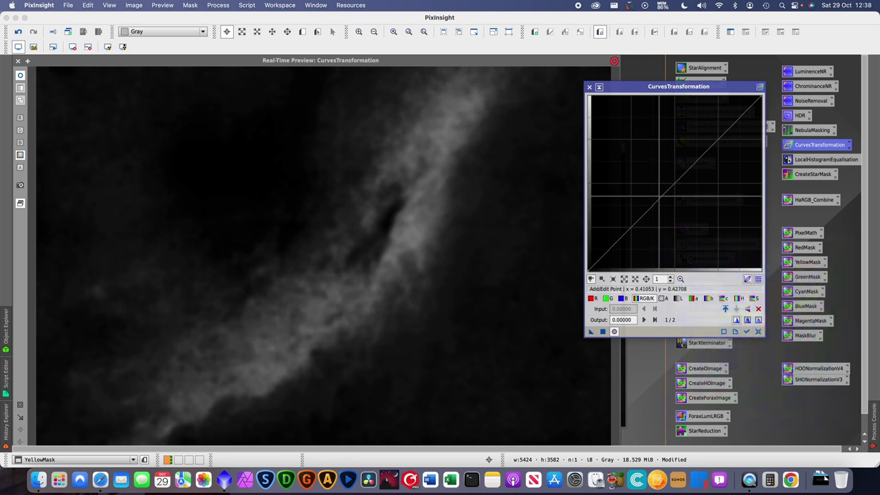
click(589, 87)
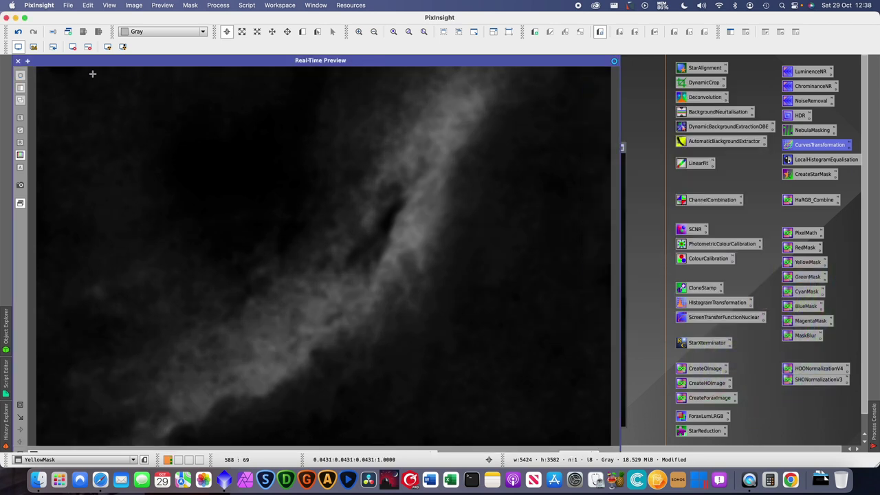
click(18, 61)
- Spread out the yellow mask, blue mask and starless nebula windows, and apply the blue mask to the nebula image
drag(380, 154, 433, 161)
drag(379, 130, 601, 93)
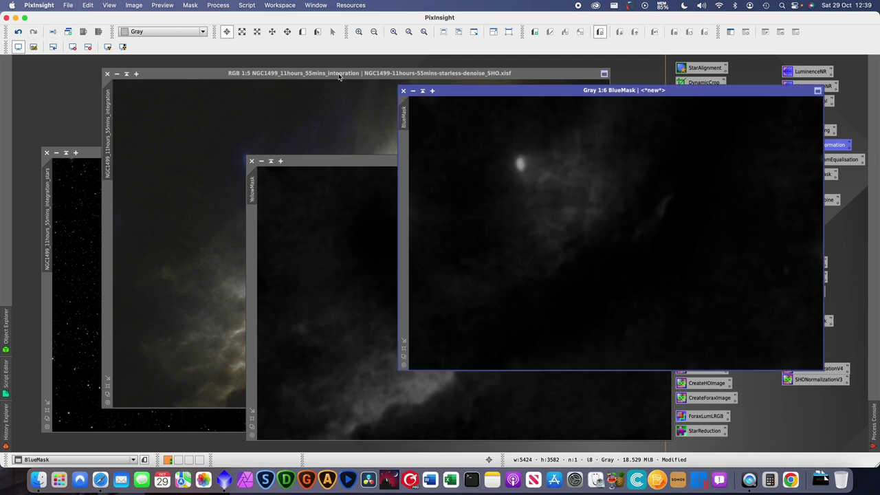
drag(341, 73, 330, 69)
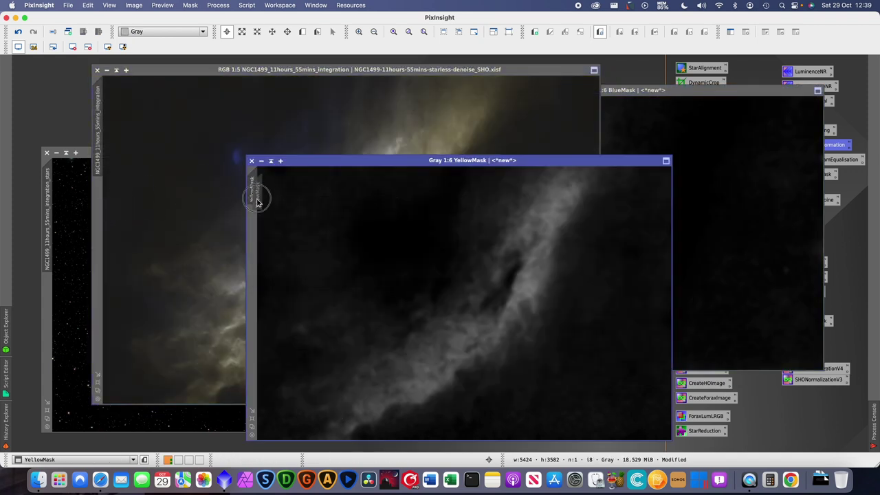
click(678, 99)
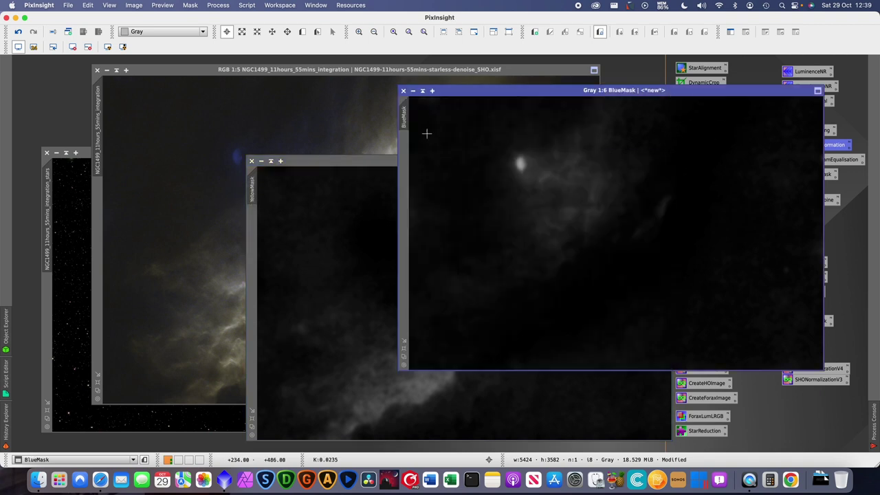
drag(403, 120, 96, 206)
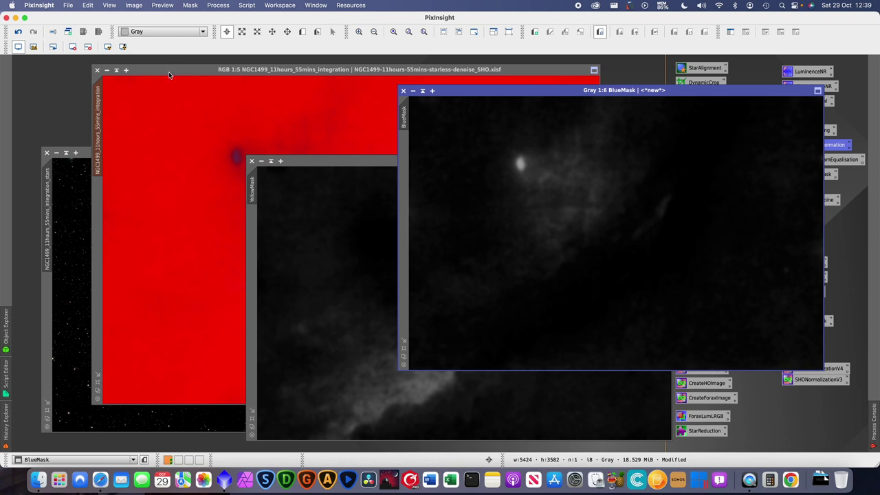
- Move the blue mask window aside and hide the red mask overlay on the starless nebula image
click(363, 160)
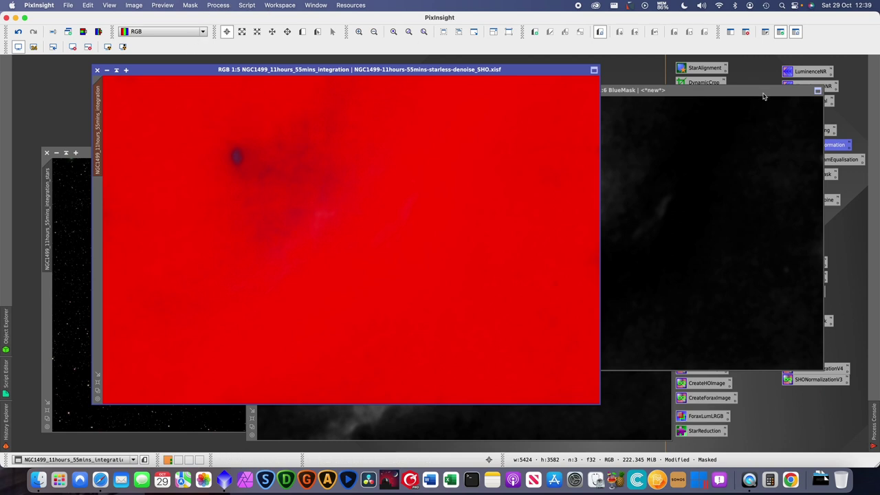
drag(763, 96, 696, 145)
click(190, 4)
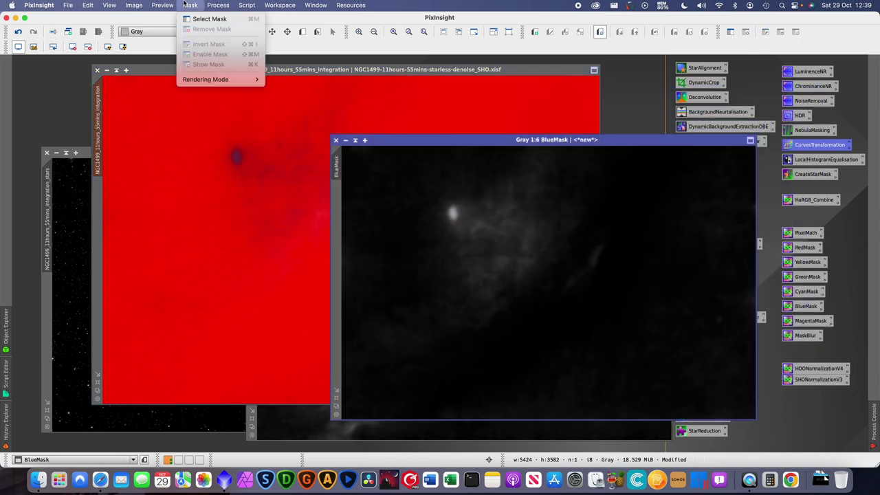
click(156, 68)
click(160, 71)
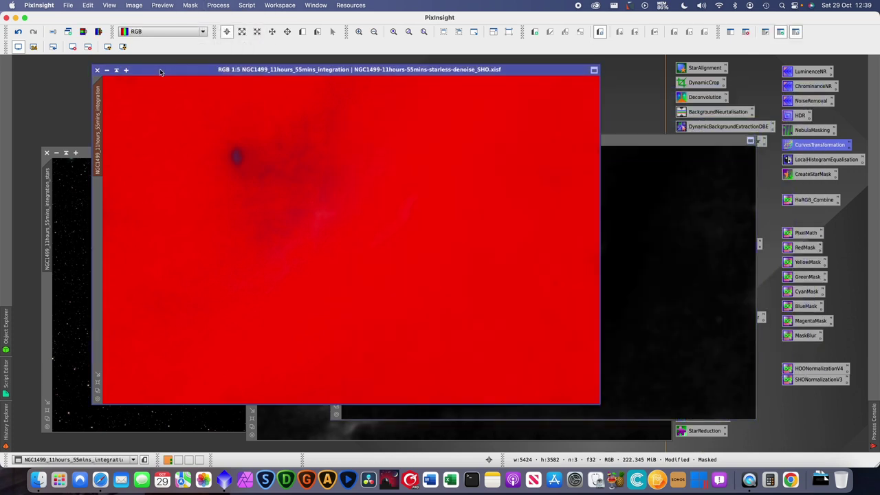
click(190, 4)
click(207, 63)
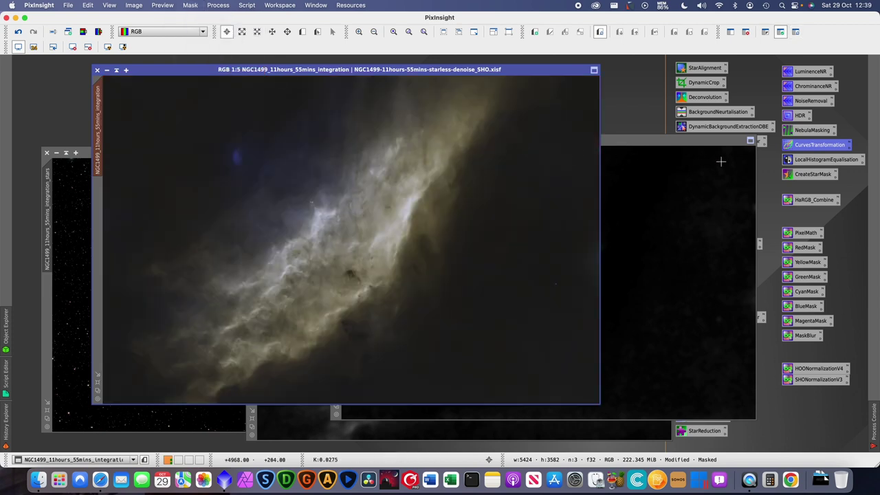
- Preview CurvesTransformation on the blue-masked nebula, raising RGB/K through about (0.55, 0.836) and saturation through about (0.439, 0.589)
double_click(816, 146)
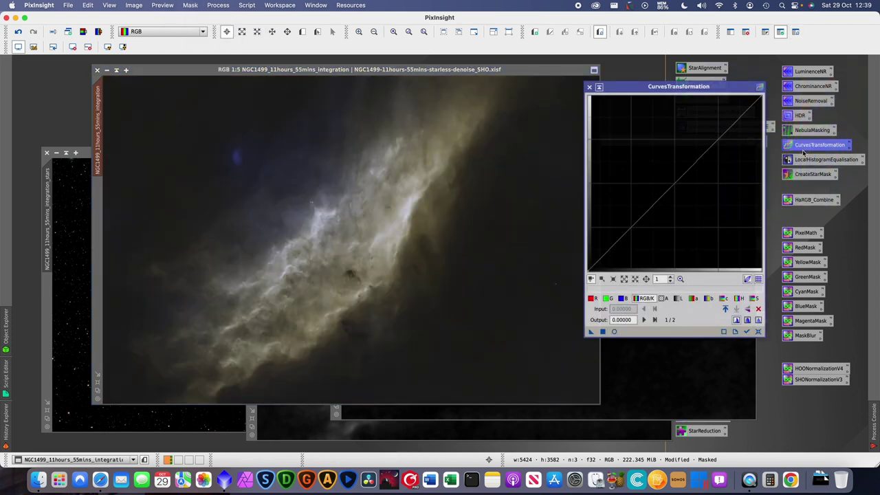
click(615, 332)
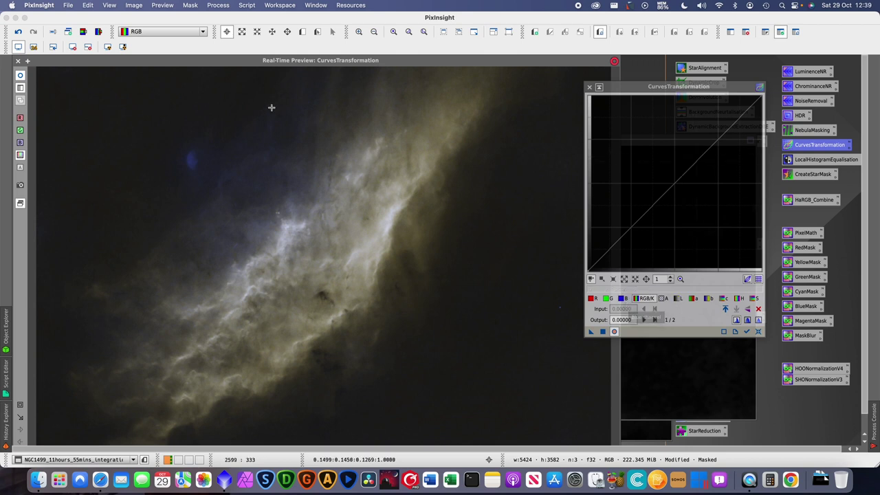
drag(722, 141, 683, 124)
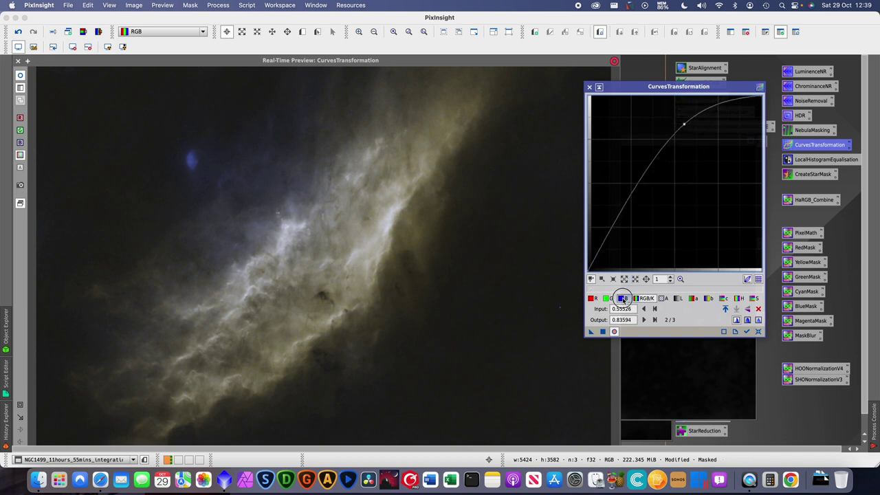
click(624, 300)
click(755, 298)
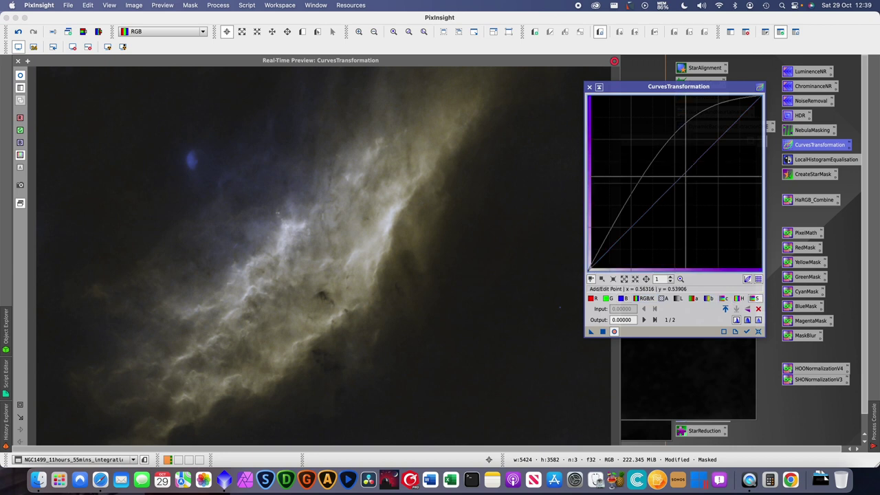
click(674, 172)
mouse_move(673, 172)
mouse_down()
mouse_move(658, 163)
mouse_move(664, 168)
mouse_up()
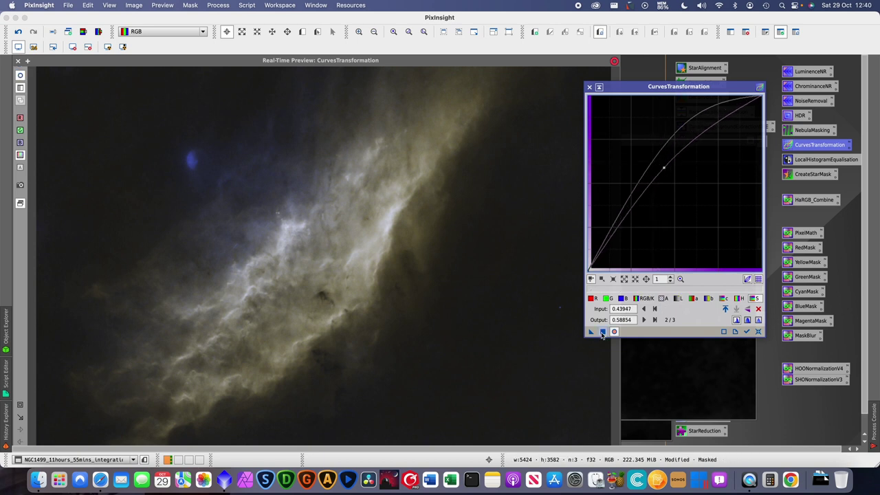
- Apply the brightness and saturation curves twice to the blue-masked nebula, reset the curves, and close the preview
drag(602, 334, 577, 296)
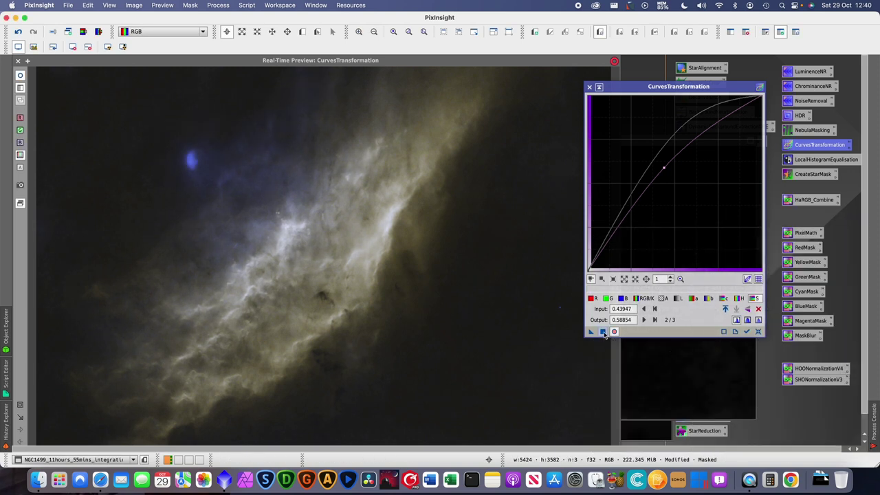
drag(602, 333, 489, 233)
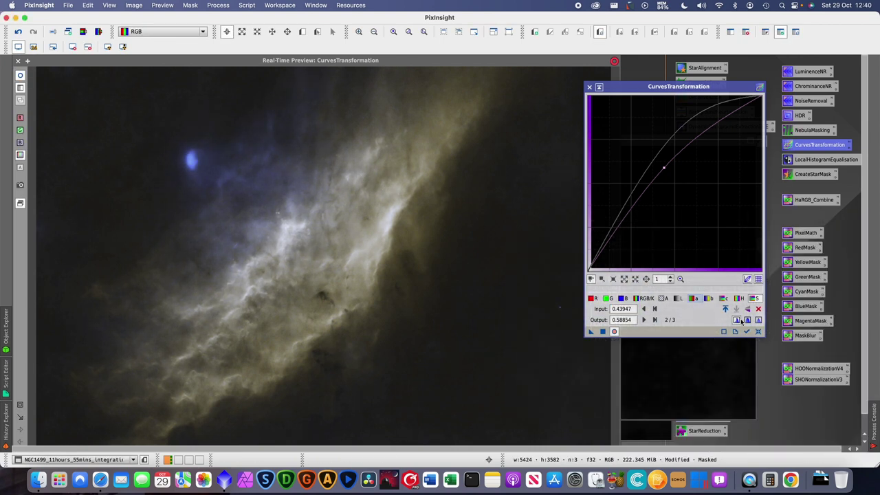
click(757, 332)
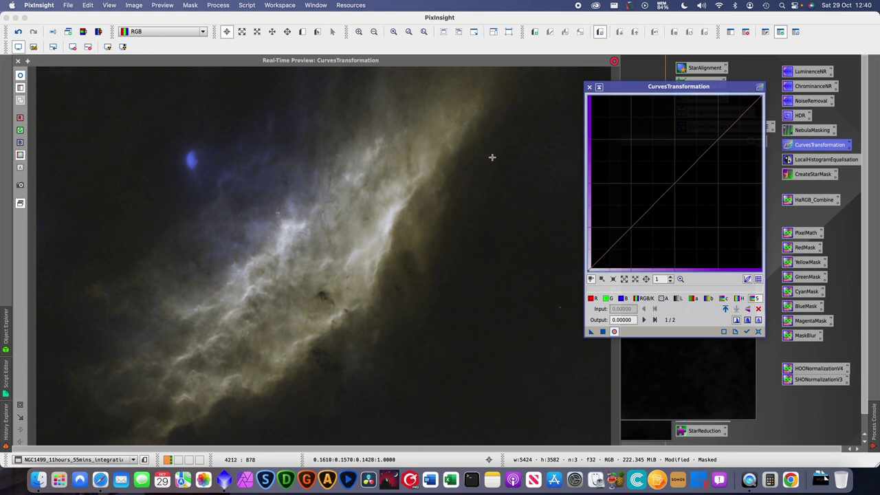
click(18, 61)
- Remove the blue mask from the starless nebula image and apply the yellow mask in its place
click(631, 364)
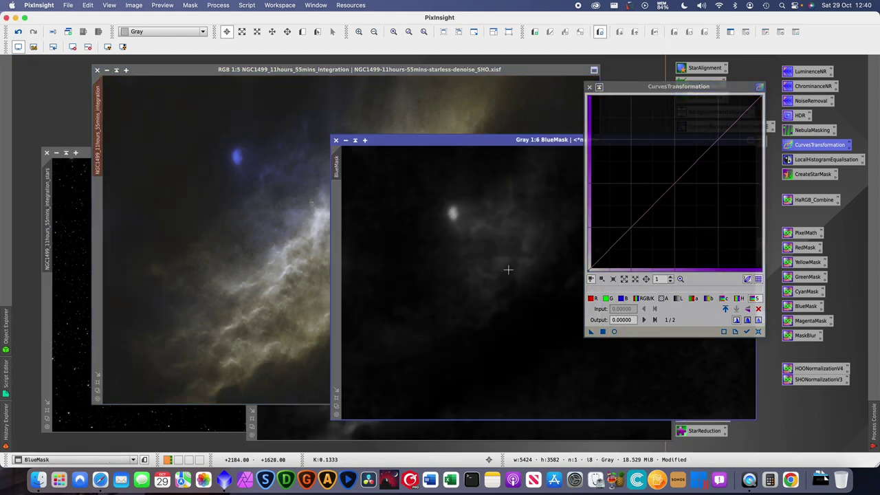
click(288, 421)
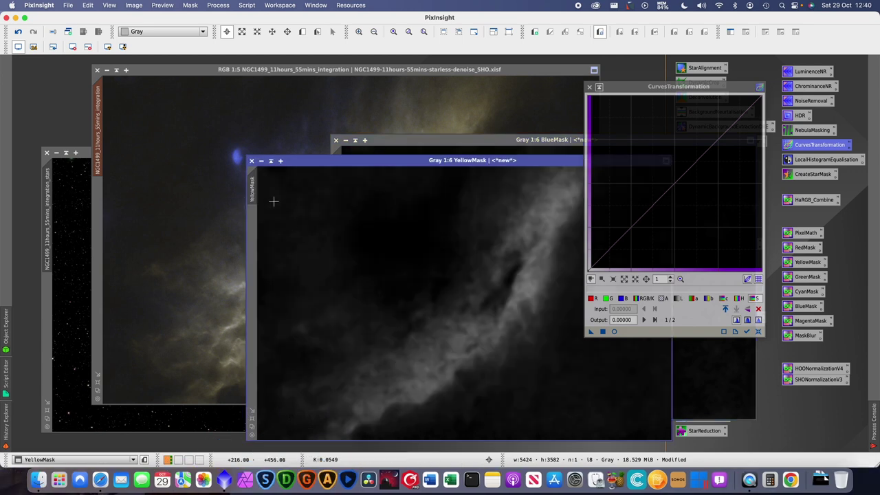
click(192, 69)
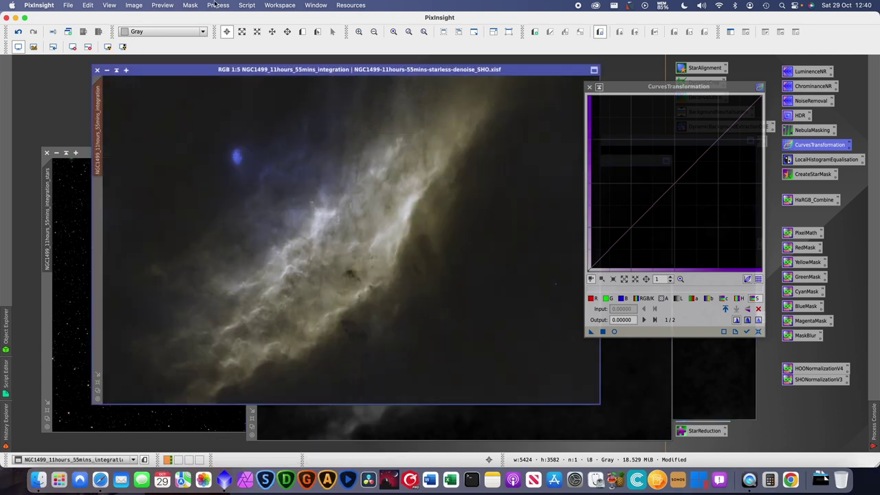
click(189, 4)
click(201, 28)
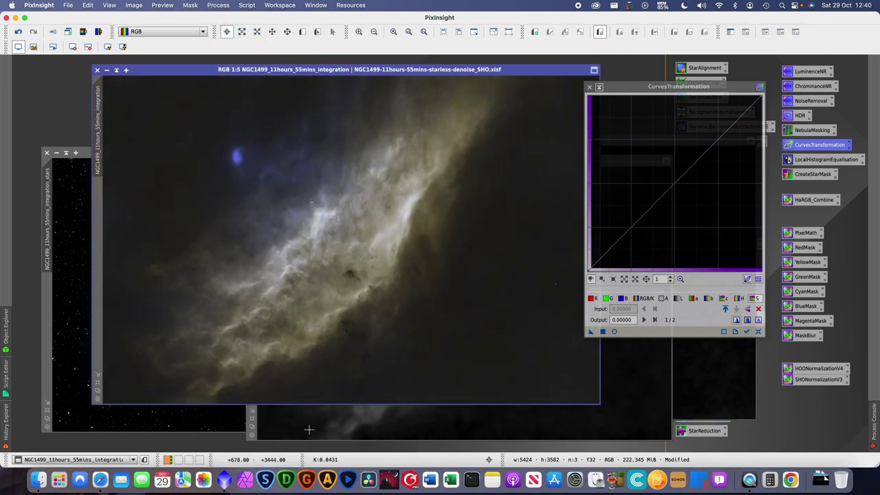
click(308, 430)
drag(252, 189, 103, 216)
click(154, 69)
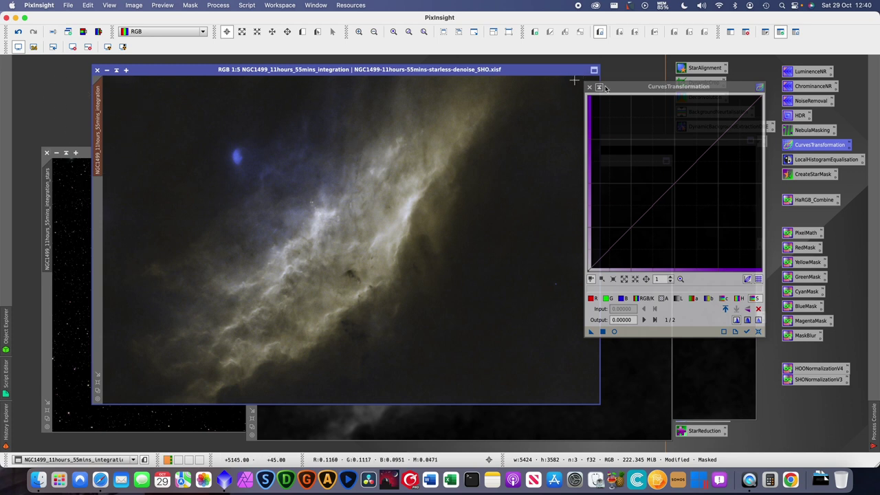
- Preview CurvesTransformation on the yellow-masked nebula, raising RGB/K through about (0.697, 0.781) and saturation through about (0.447, 0.526)
click(678, 90)
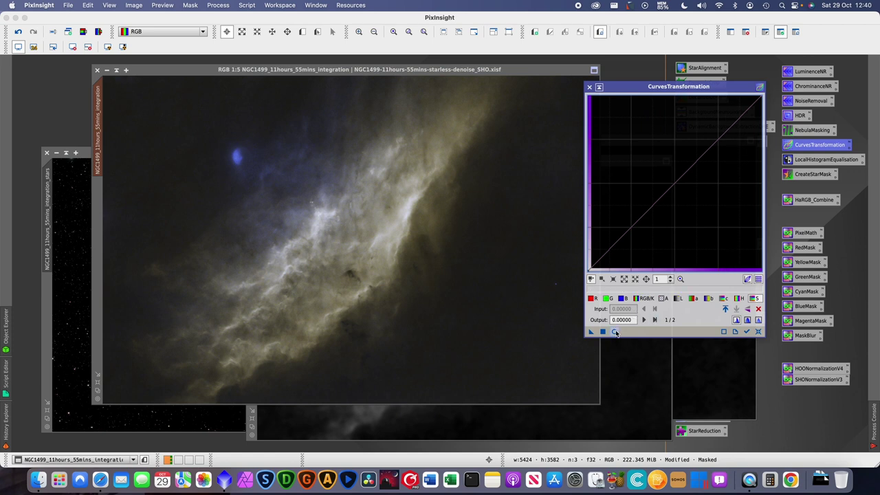
click(644, 299)
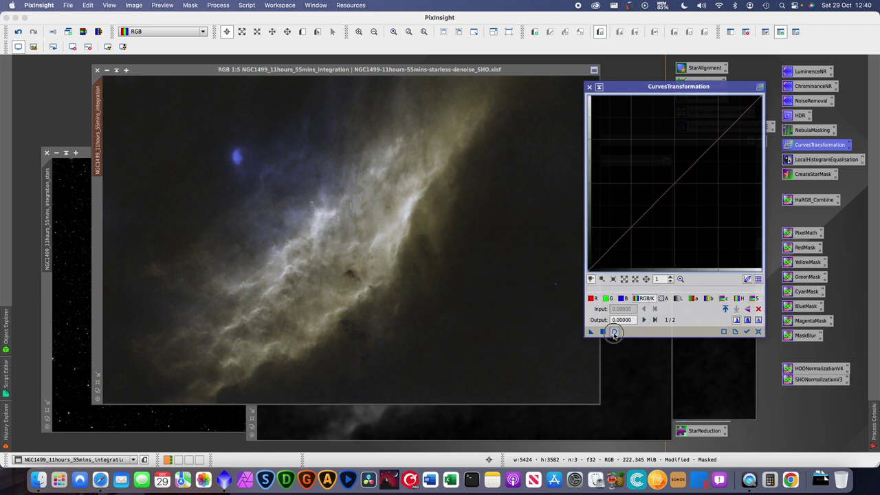
click(614, 332)
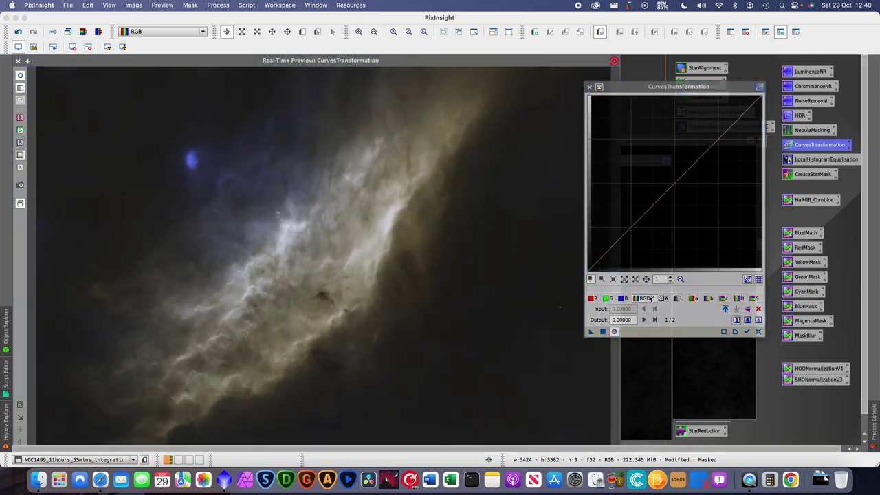
click(707, 133)
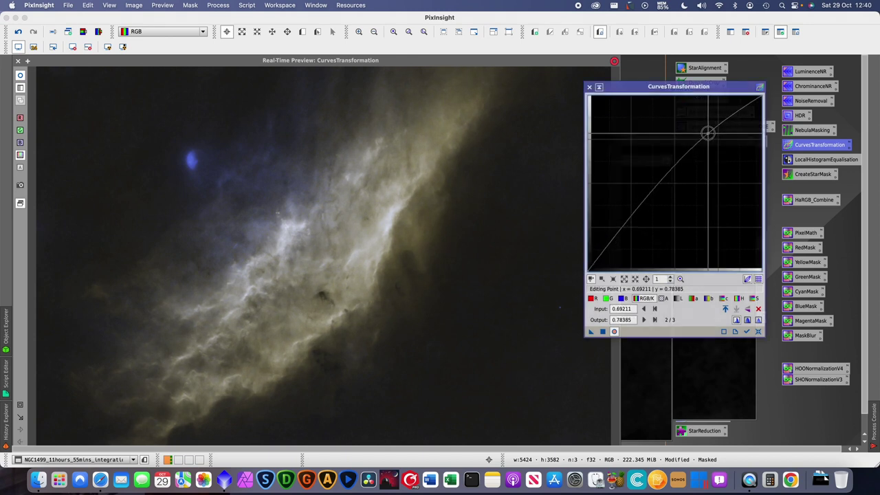
drag(707, 133, 708, 133)
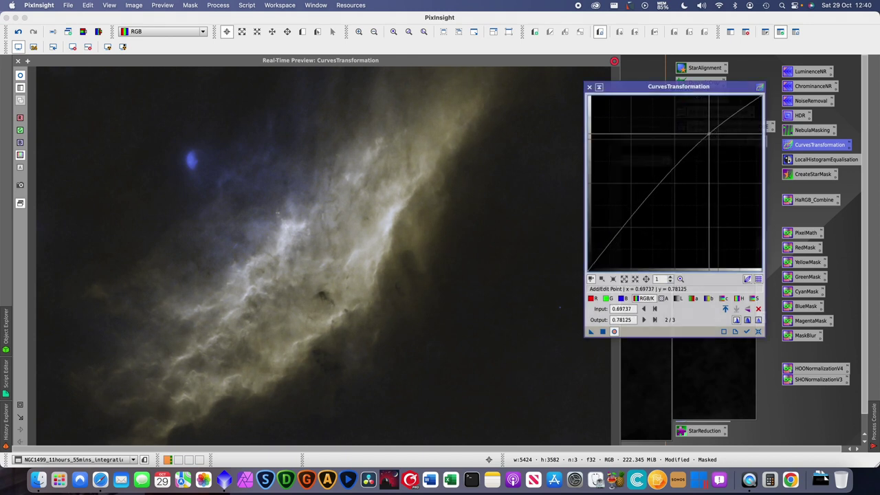
click(753, 299)
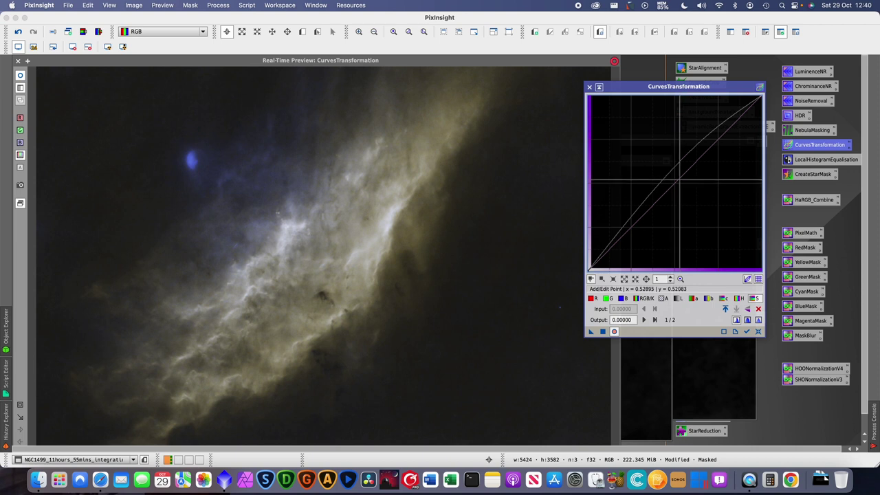
click(661, 168)
mouse_move(661, 168)
mouse_down()
mouse_move(654, 164)
mouse_move(664, 179)
mouse_up()
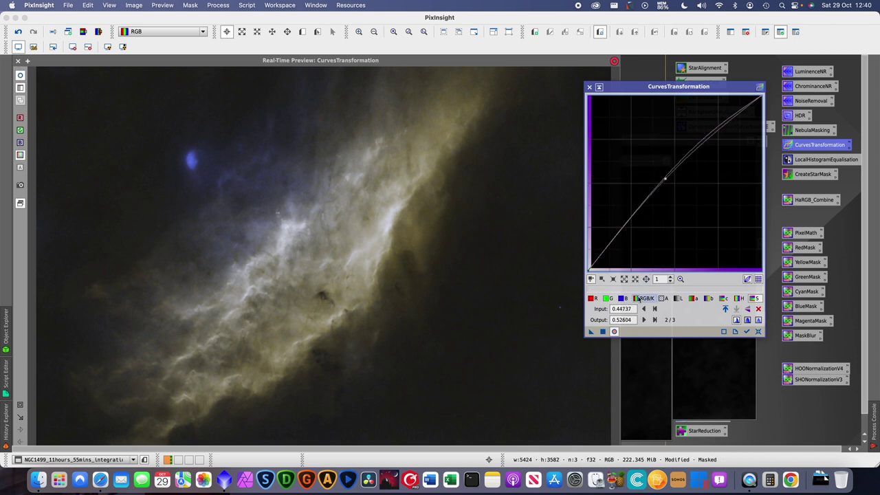
- Raise the red curve through about (0.592, 0.721), lower green through about (0.655, 0.570), and apply the curves to the nebula
click(593, 298)
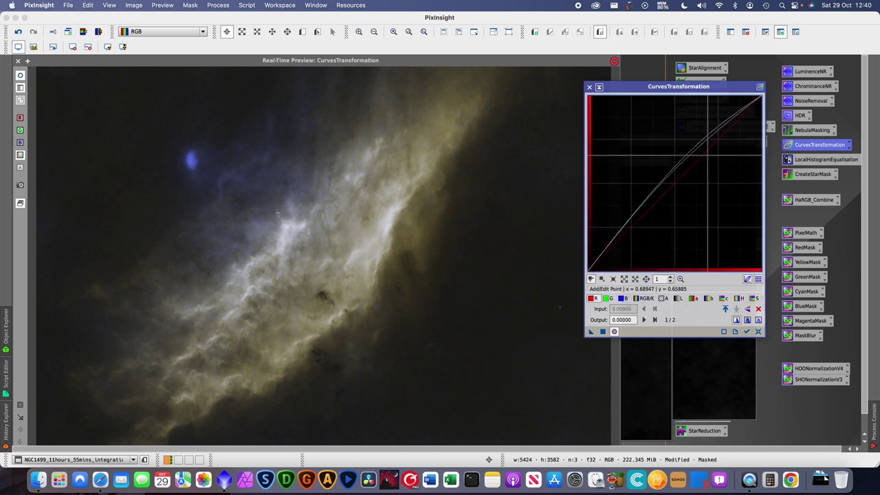
drag(698, 160, 690, 144)
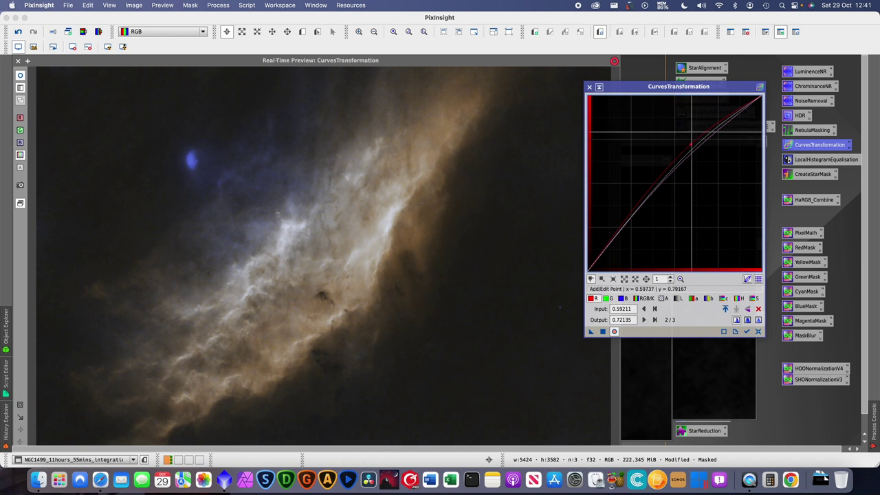
click(608, 298)
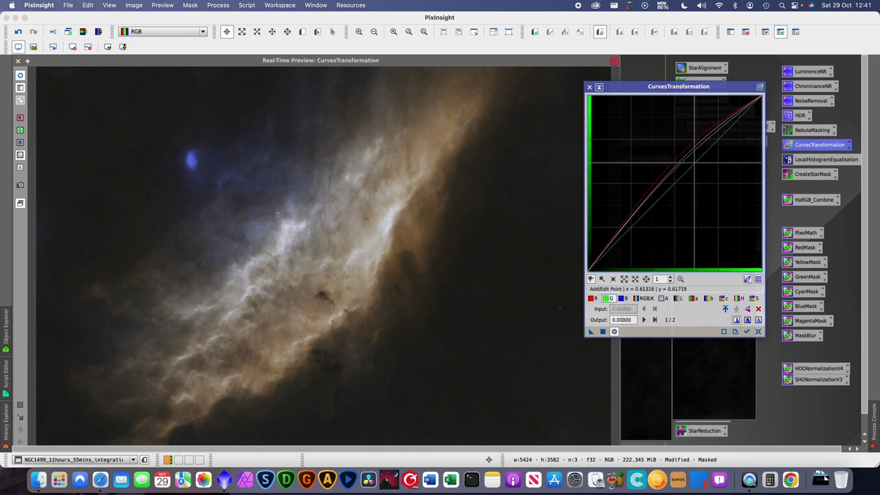
drag(691, 160, 701, 169)
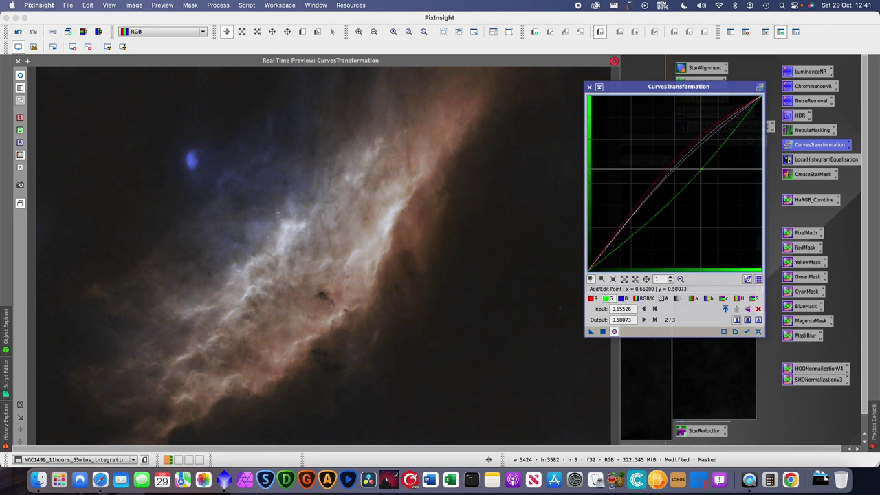
drag(701, 169, 701, 171)
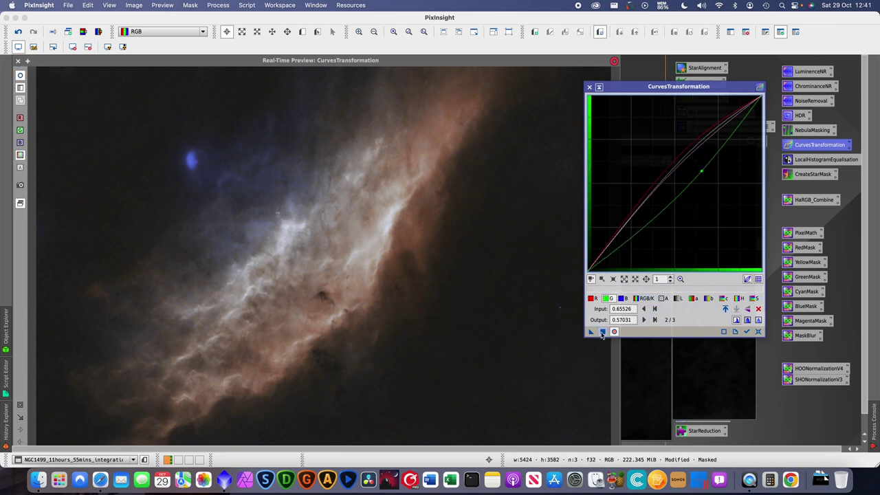
click(602, 332)
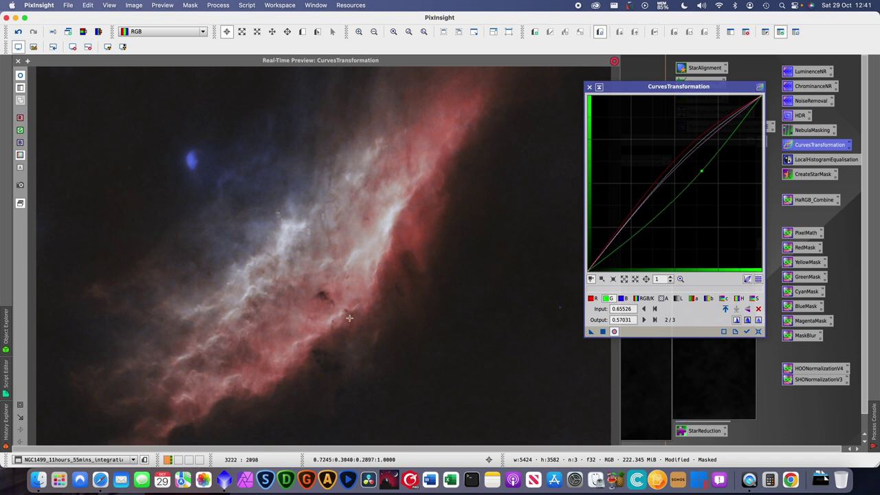
- Ease the saturation curve slightly, raise the chrominance (c) curve through about (0.474, 0.565), and apply the curves again
click(754, 298)
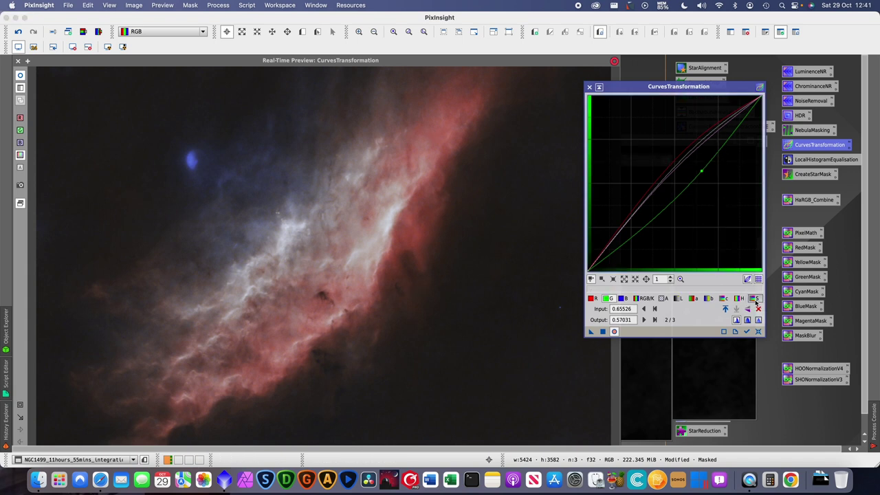
drag(665, 178, 670, 178)
click(725, 300)
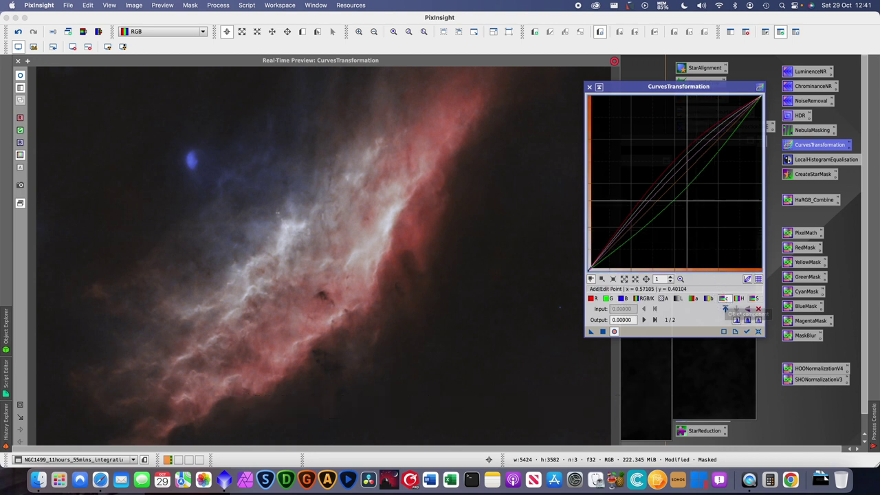
click(677, 180)
drag(677, 180, 671, 171)
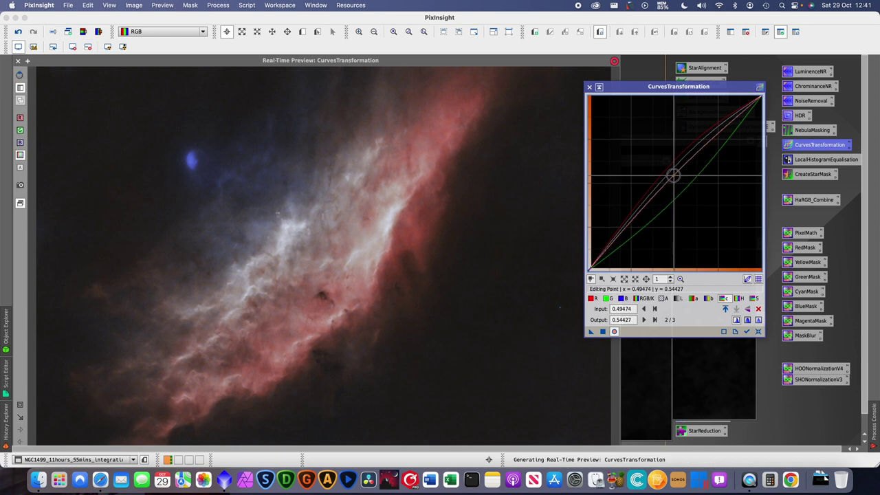
click(602, 332)
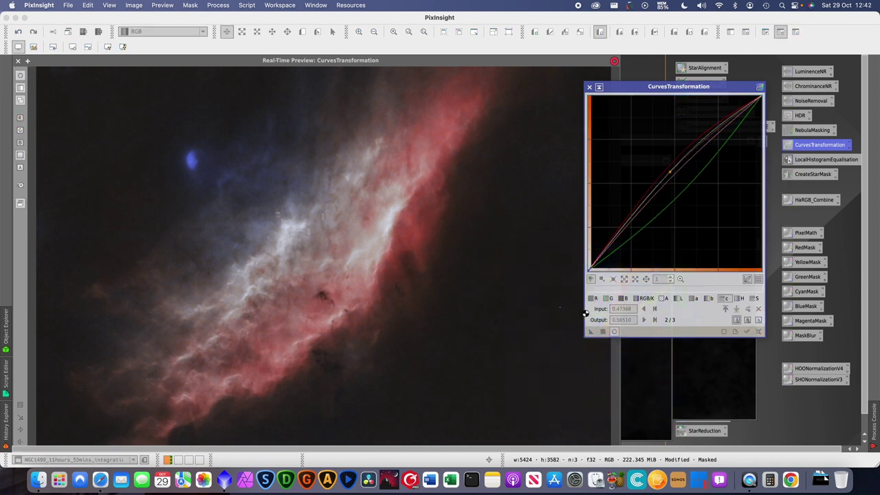
- Reset the curves, close the preview and CurvesTransformation, and reposition the starless nebula window
click(759, 332)
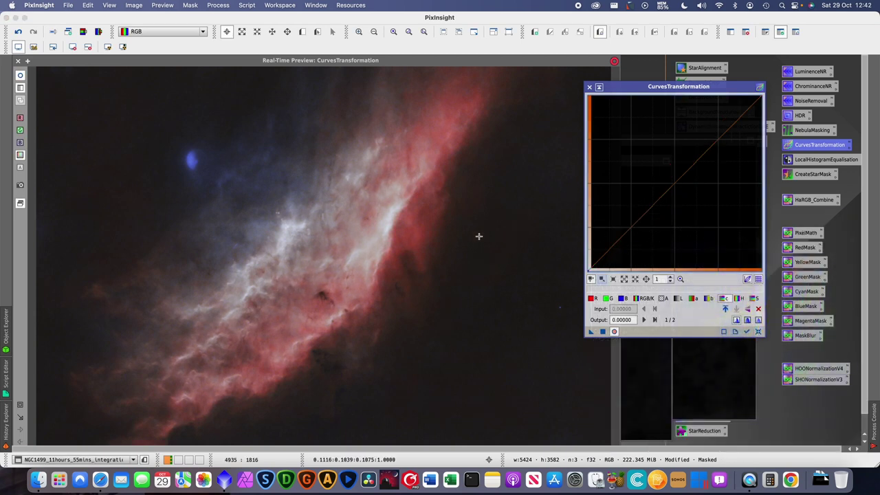
click(18, 61)
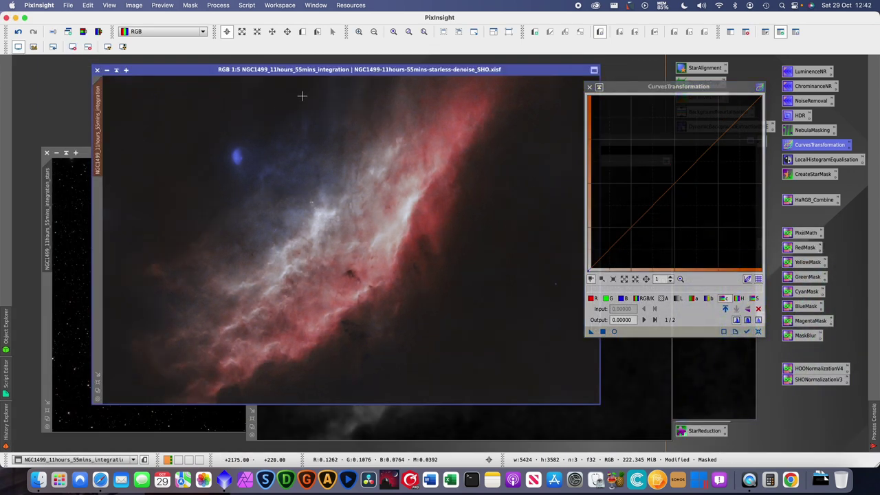
drag(286, 75, 285, 79)
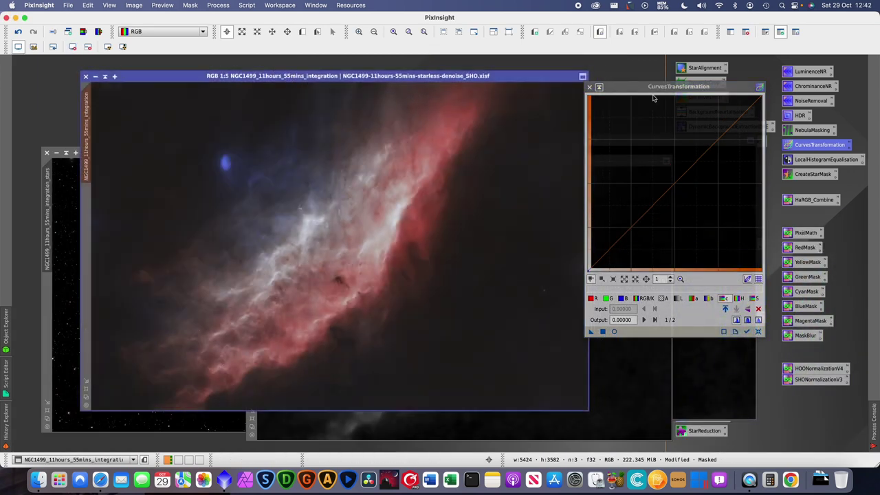
click(589, 88)
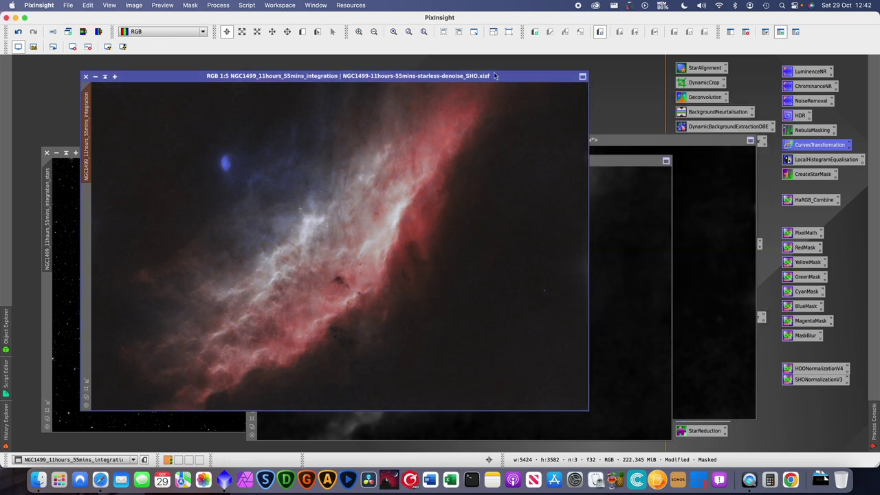
drag(496, 75, 510, 74)
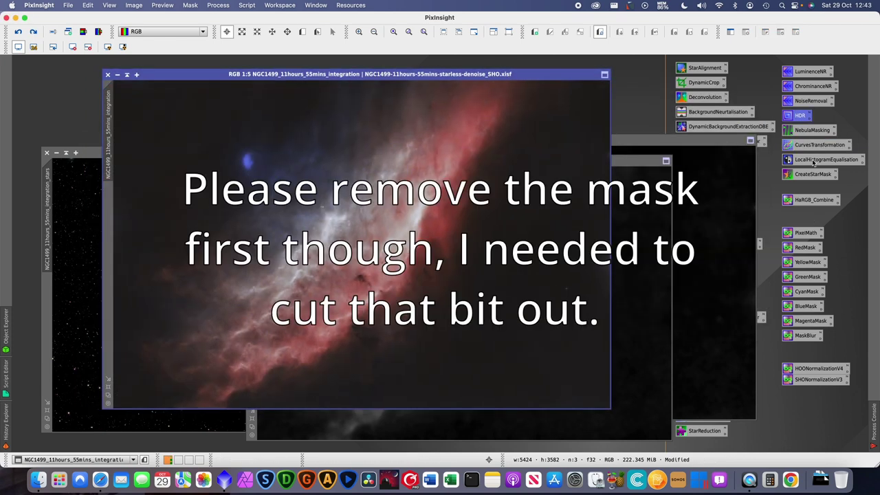
- Preview LocalHistogramEqualization on the unmasked starless nebula with a kernel radius of 76 and an amount of 0.340
double_click(825, 159)
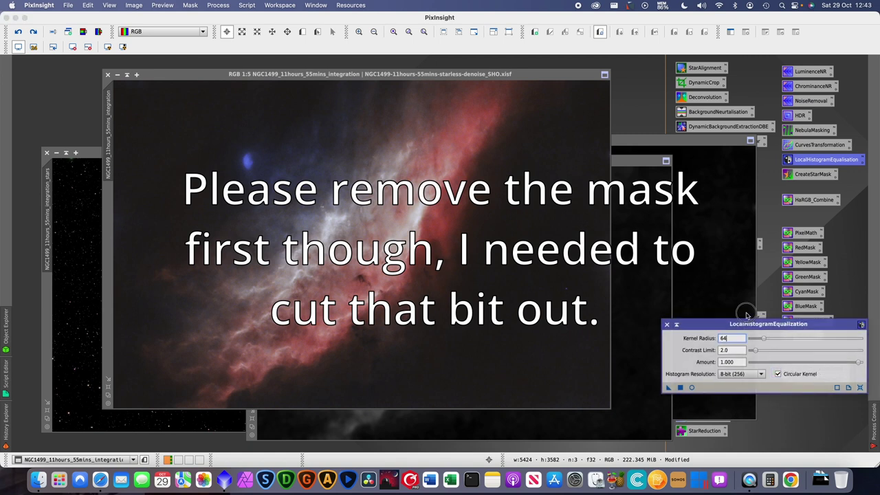
drag(774, 334, 655, 222)
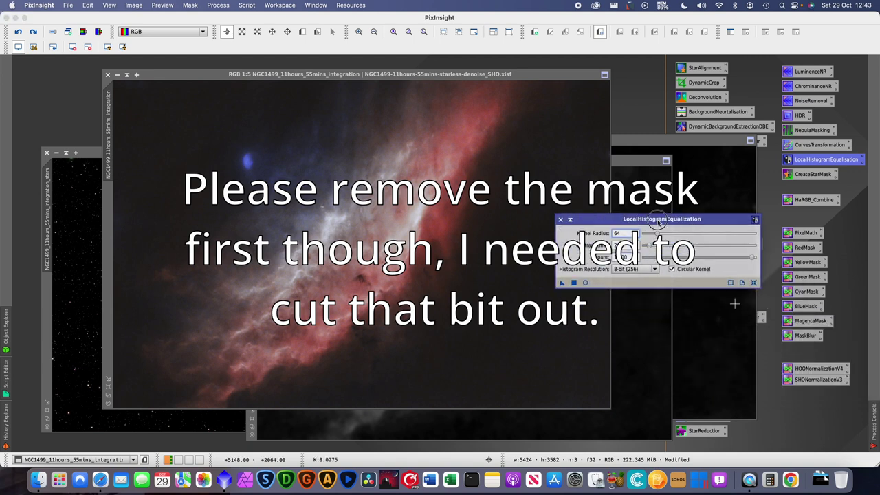
click(585, 283)
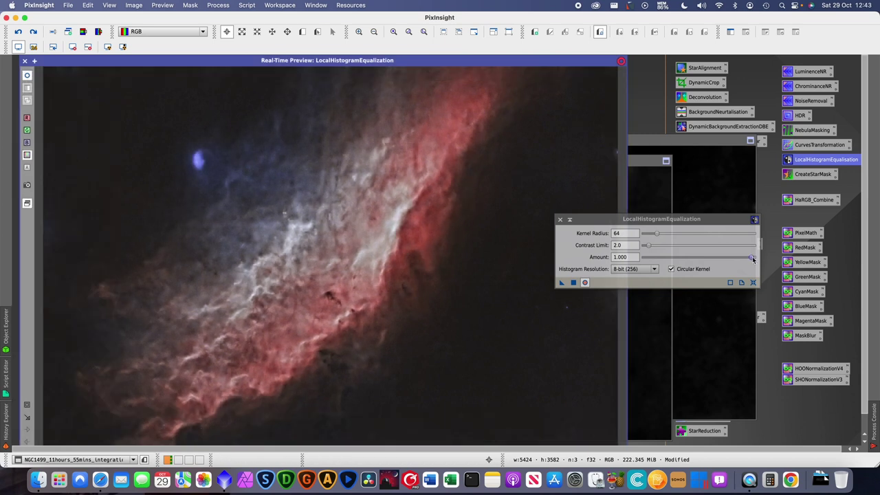
drag(753, 258, 666, 234)
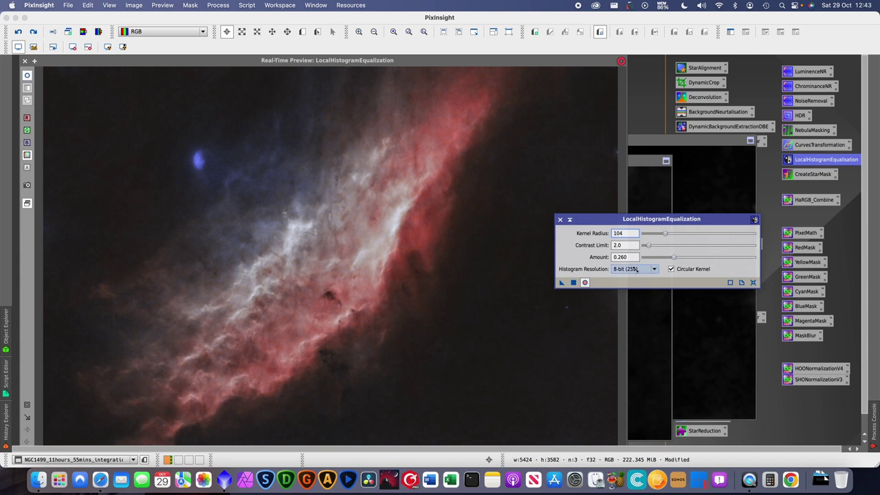
drag(672, 258, 687, 258)
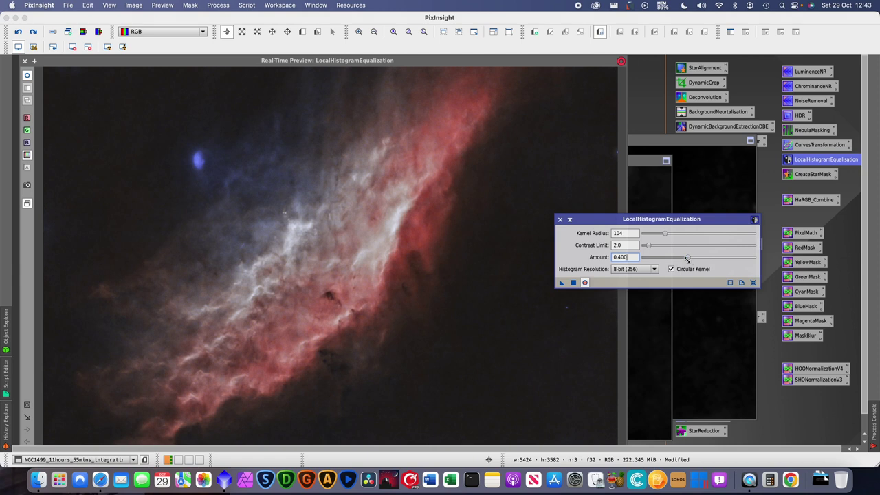
drag(687, 258, 694, 257)
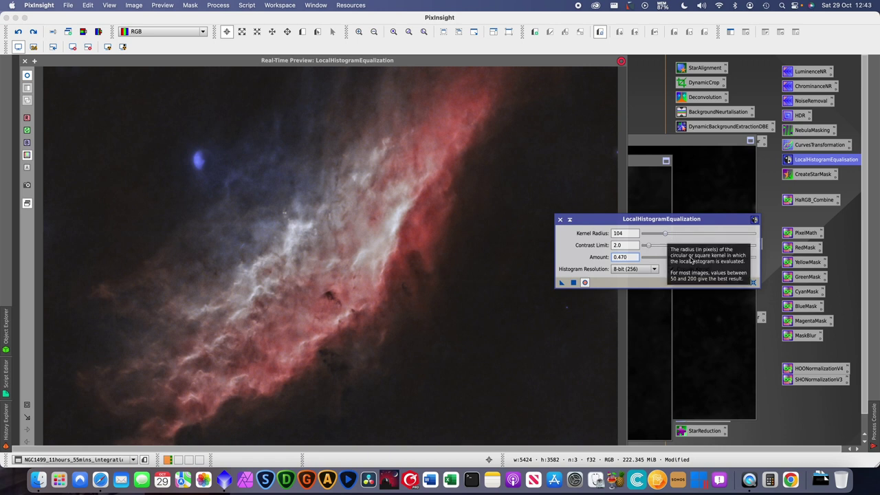
drag(696, 257, 683, 259)
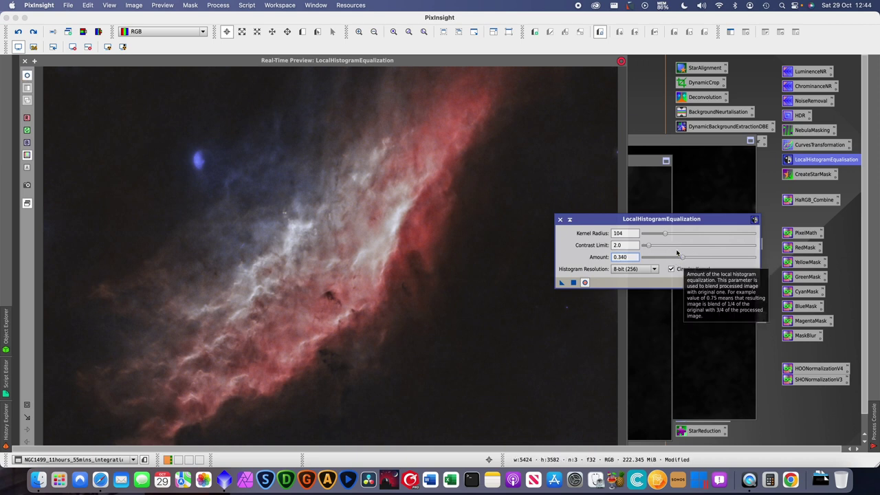
drag(665, 233, 661, 236)
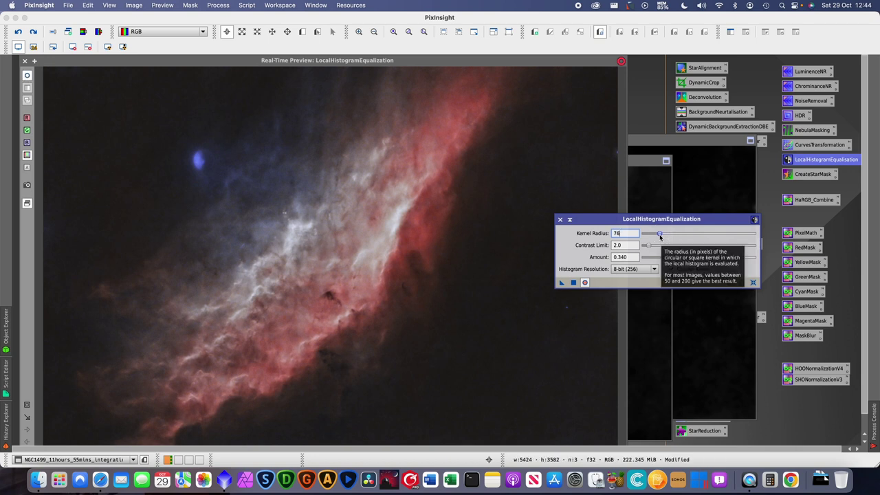
- Switch the real-time preview off and on repeatedly to compare the nebula with and without LocalHistogramEqualization
click(28, 77)
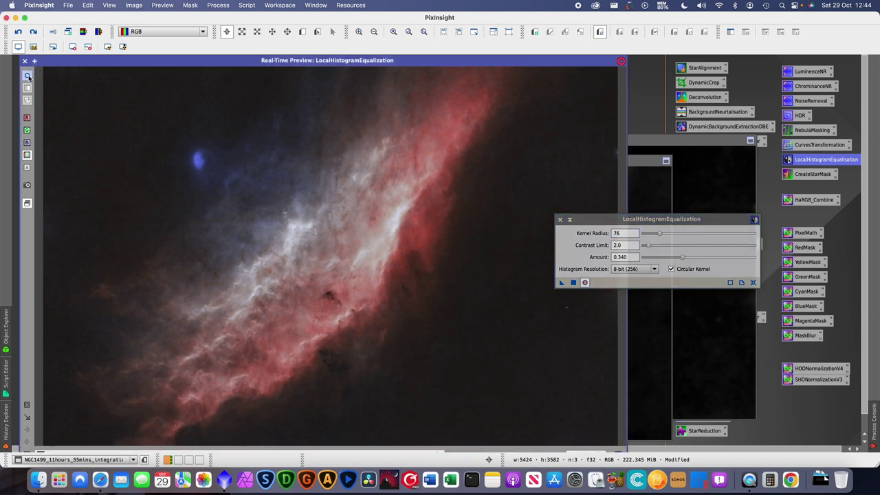
click(28, 77)
click(29, 77)
click(29, 77)
click(28, 77)
click(28, 77)
click(28, 77)
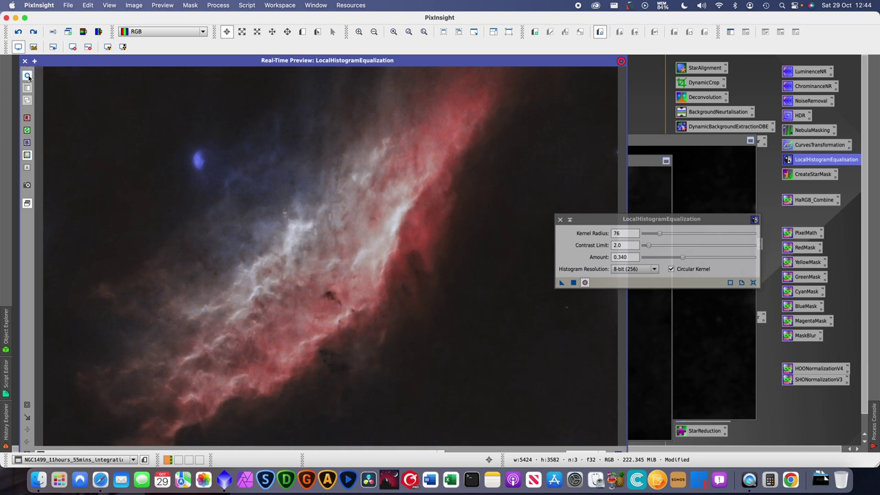
- Apply LocalHistogramEqualization to the starless nebula, and close its dialog and the real-time preview
click(573, 282)
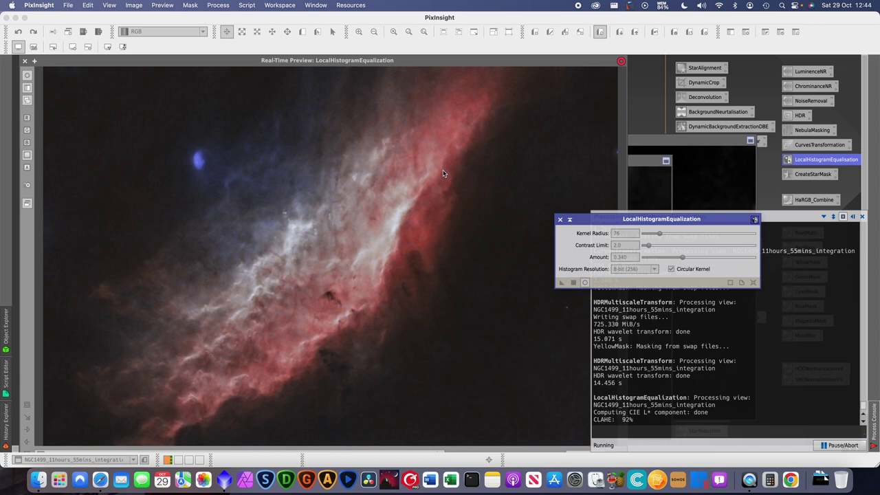
click(559, 220)
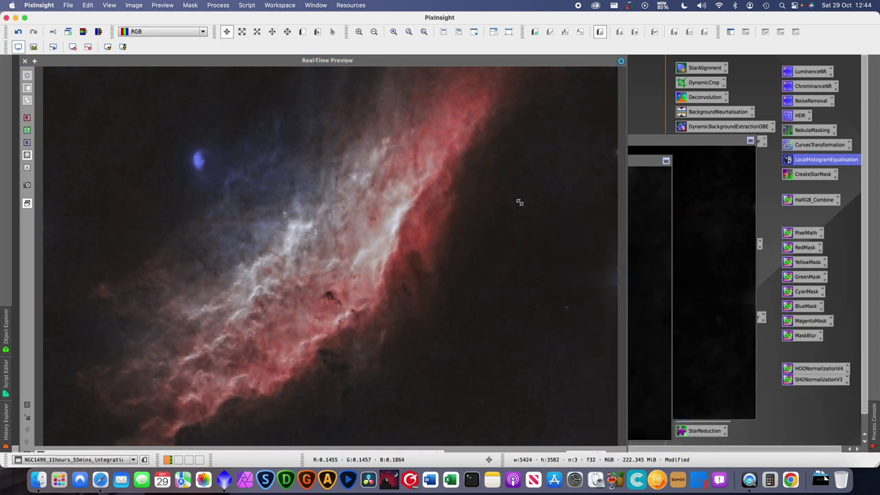
click(25, 61)
drag(333, 77, 326, 79)
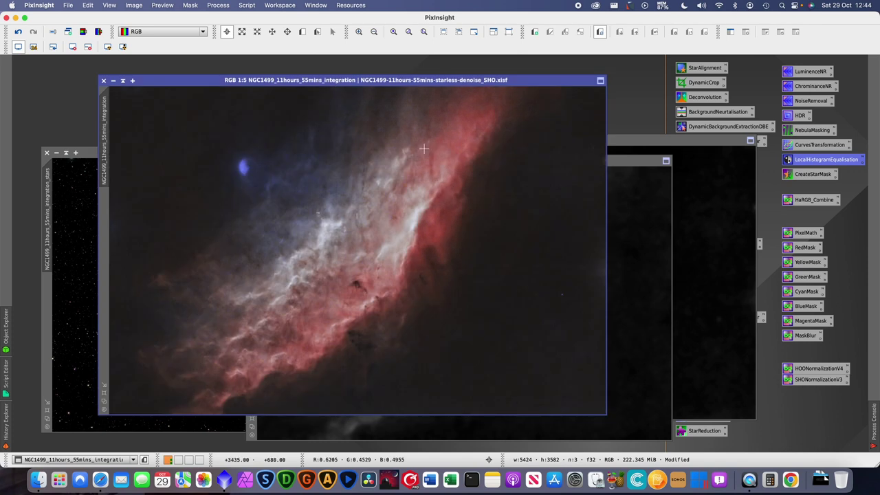
- Run the DarkStructureEnhance script on the starless nebula with 8 layers to remove, an amount of 0.40 and 1 iteration
click(245, 4)
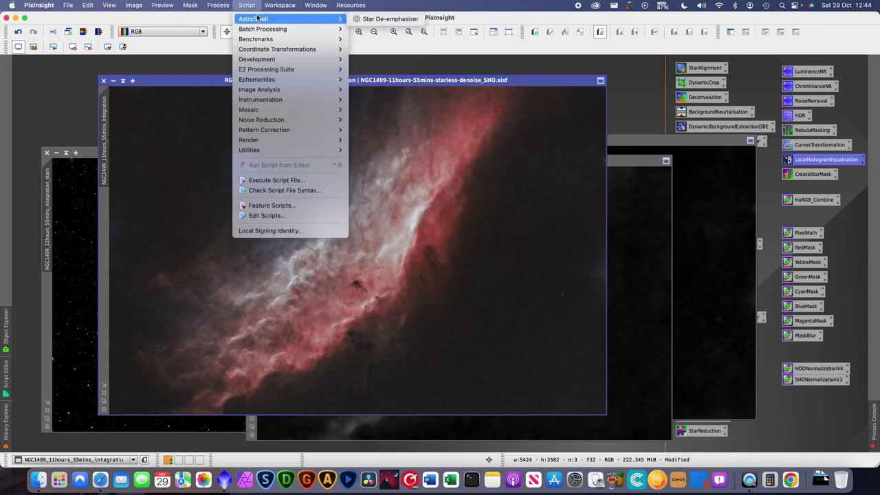
mouse_move(289, 150)
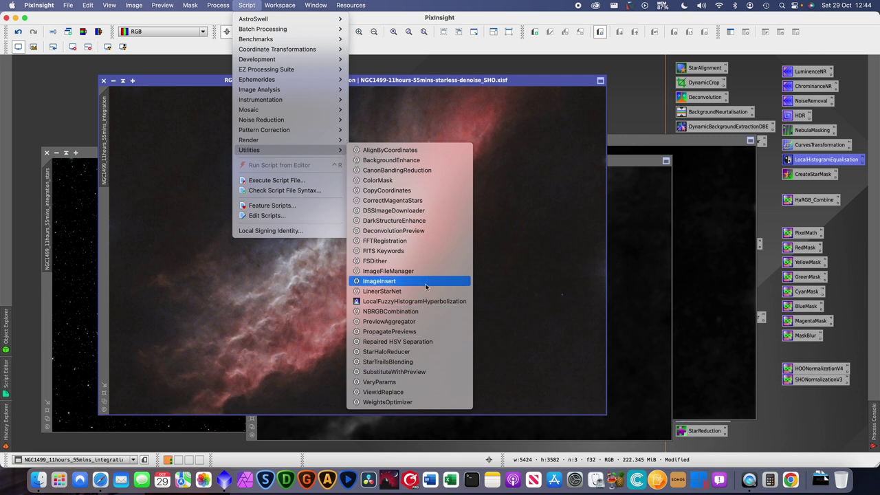
click(413, 223)
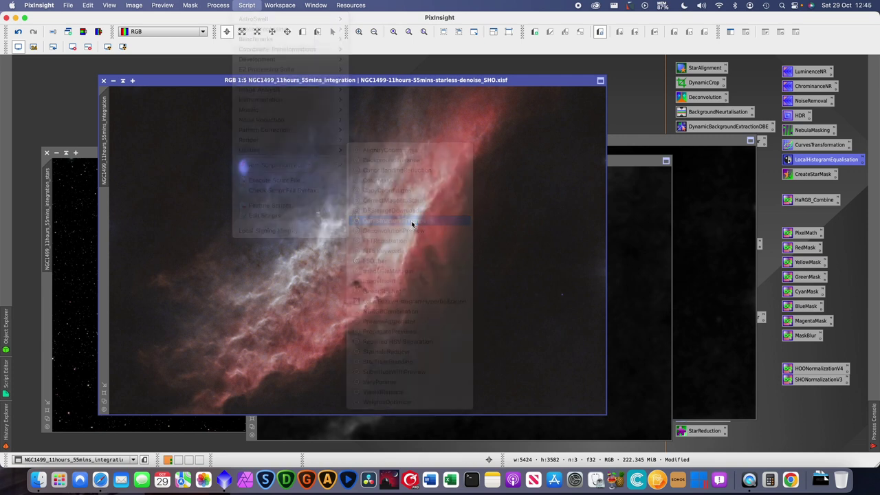
drag(450, 158, 567, 124)
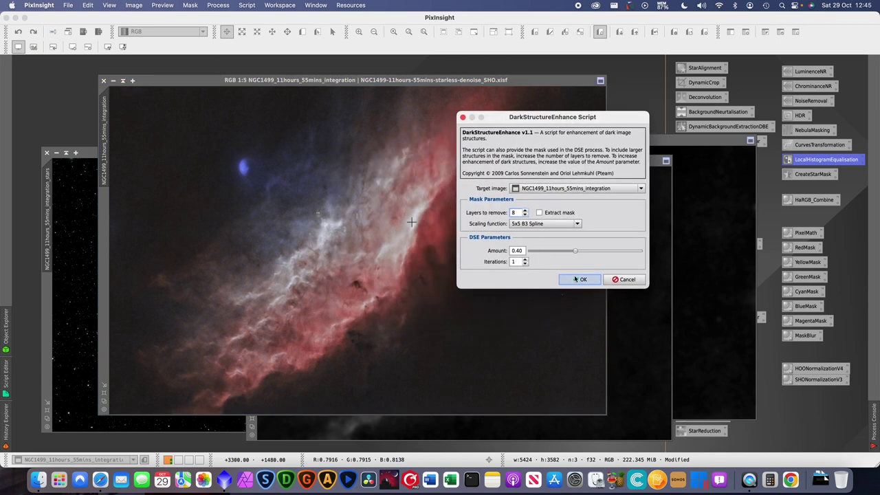
click(579, 279)
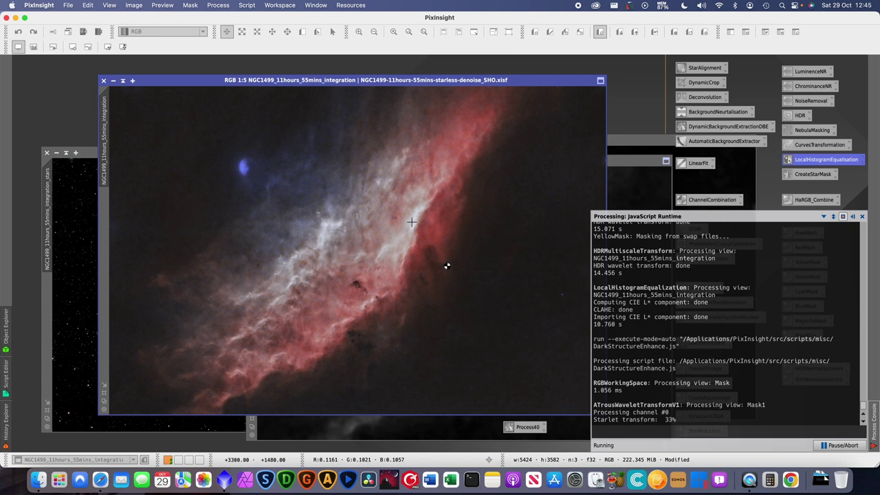
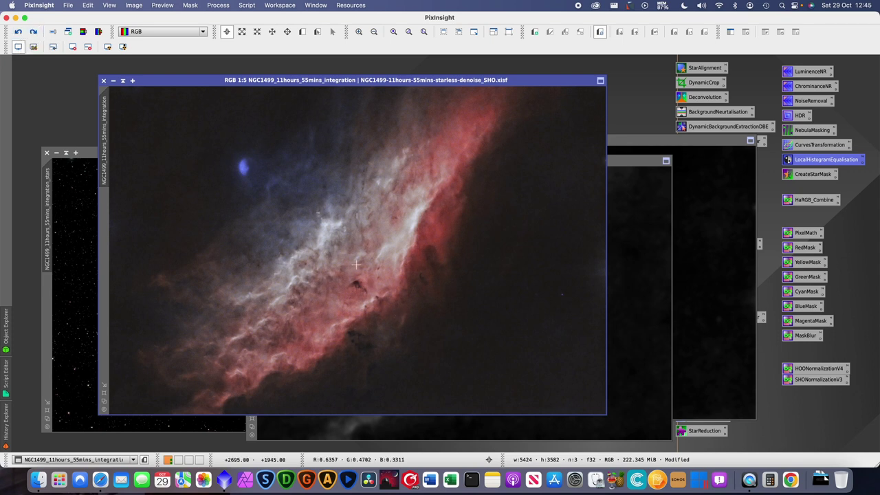
click(33, 31)
- Collapse the YellowMask and BlueMask windows and line them up side by side above the starless nebula window
click(625, 168)
click(269, 161)
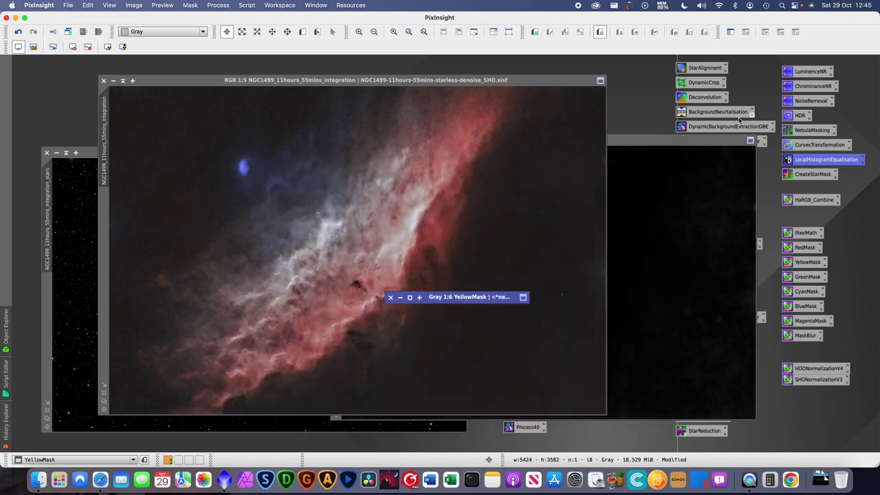
drag(466, 297, 579, 67)
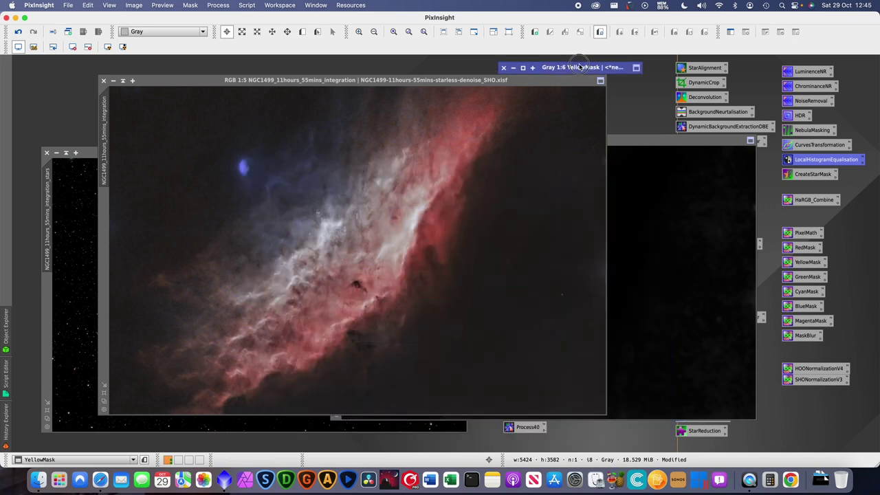
click(650, 142)
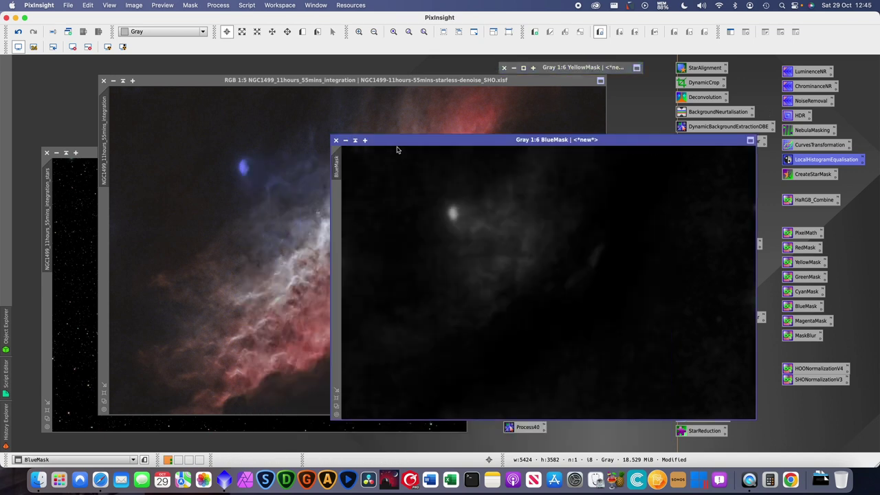
click(345, 139)
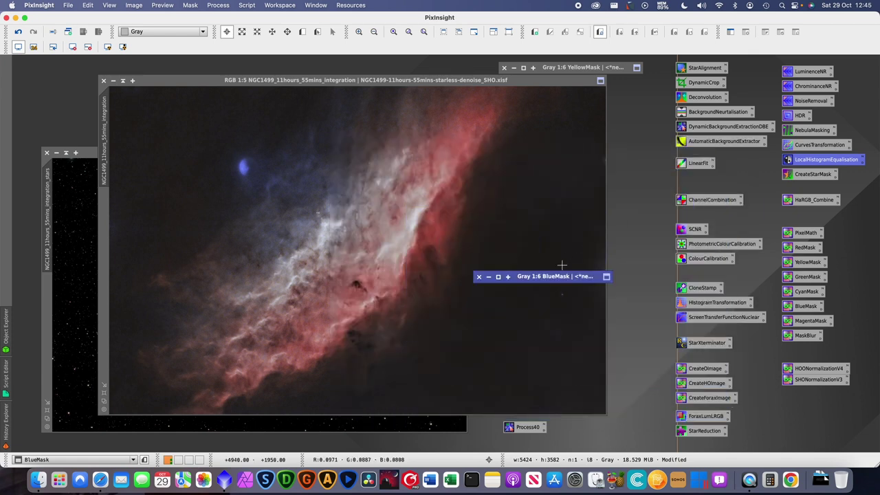
drag(556, 276, 440, 67)
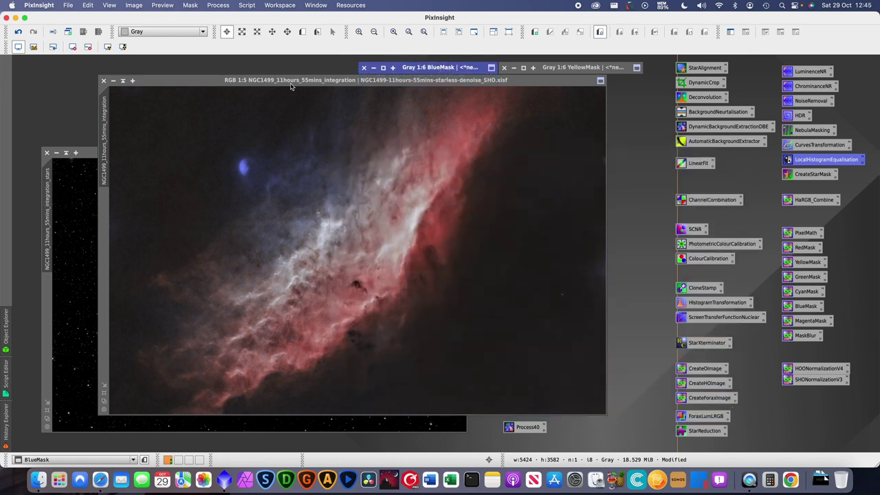
drag(291, 87, 296, 96)
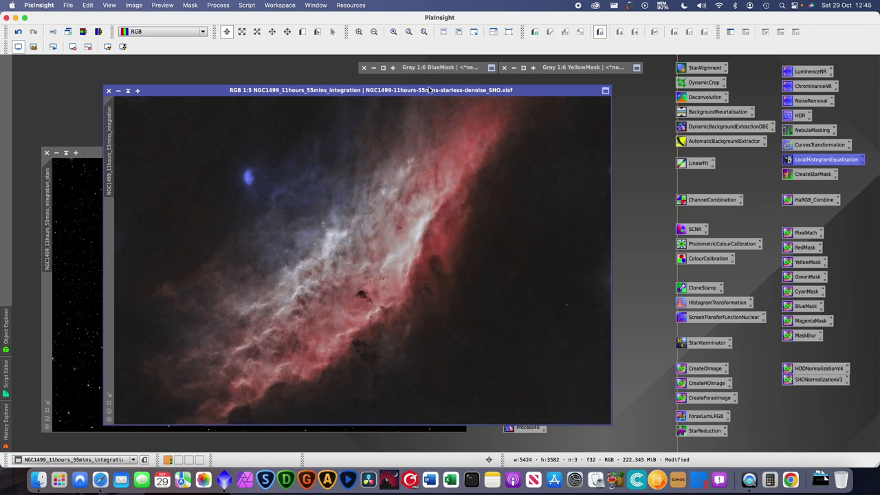
- Preview a gentle RGB/K S-curve on the starless nebula with points near 0.097 to 0.081 and 0.732 to 0.766
double_click(817, 146)
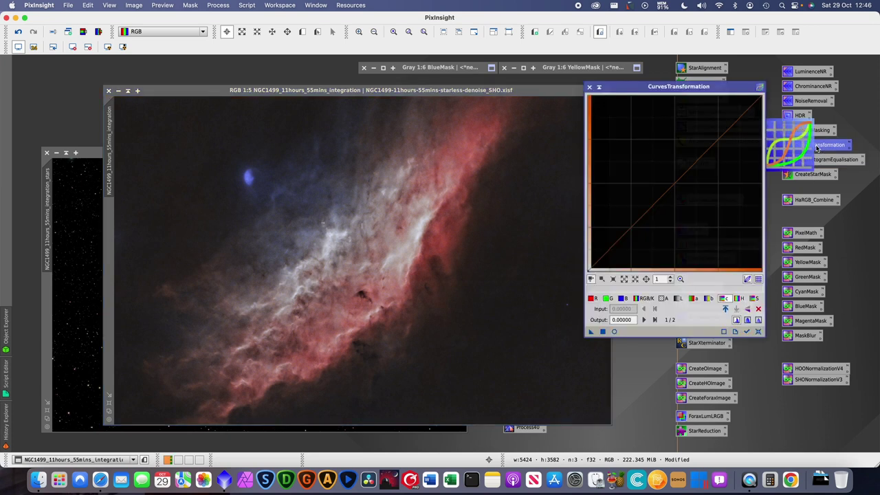
click(614, 332)
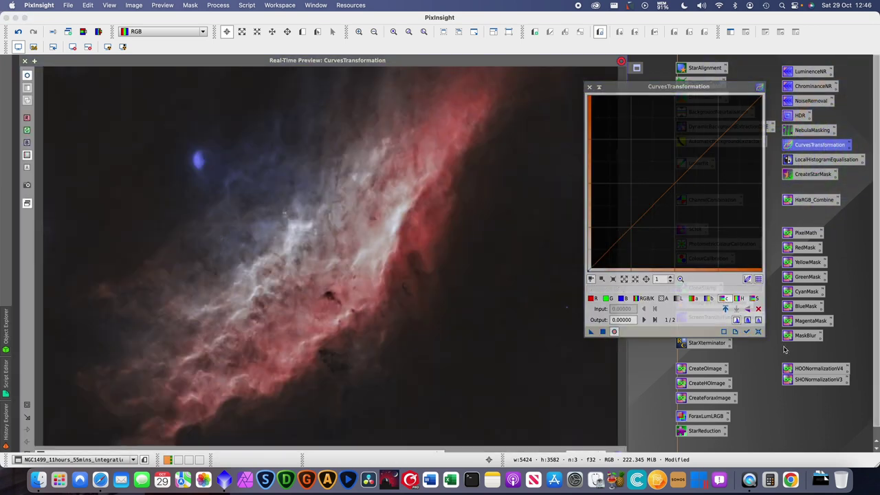
click(644, 297)
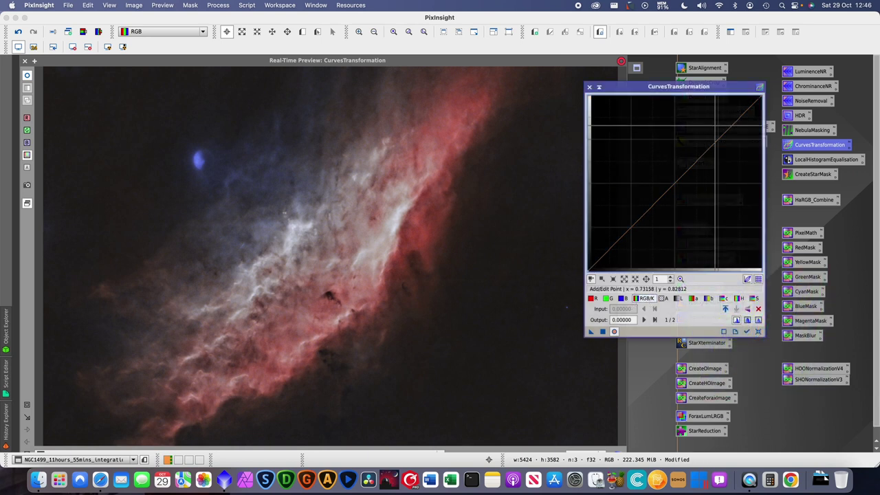
click(716, 135)
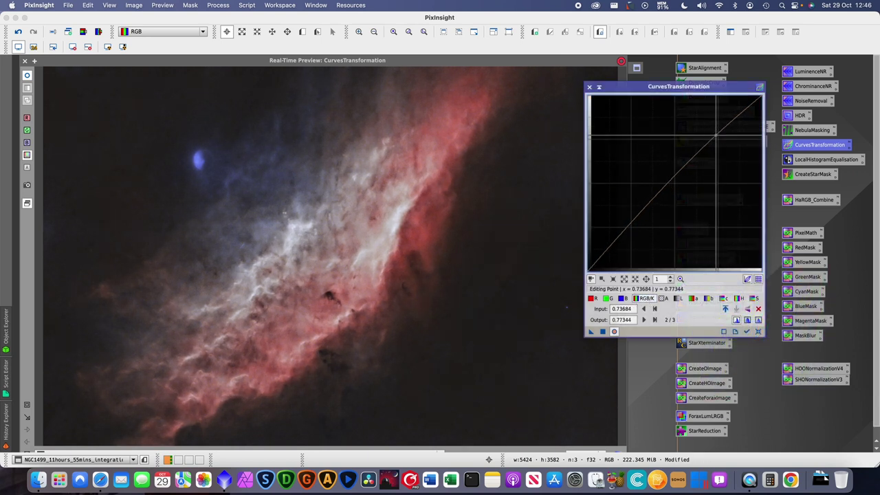
click(604, 256)
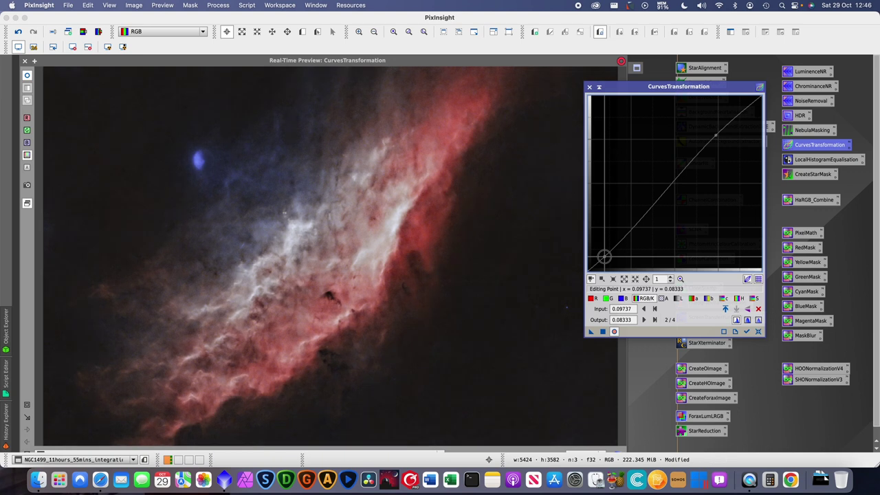
drag(605, 256, 604, 257)
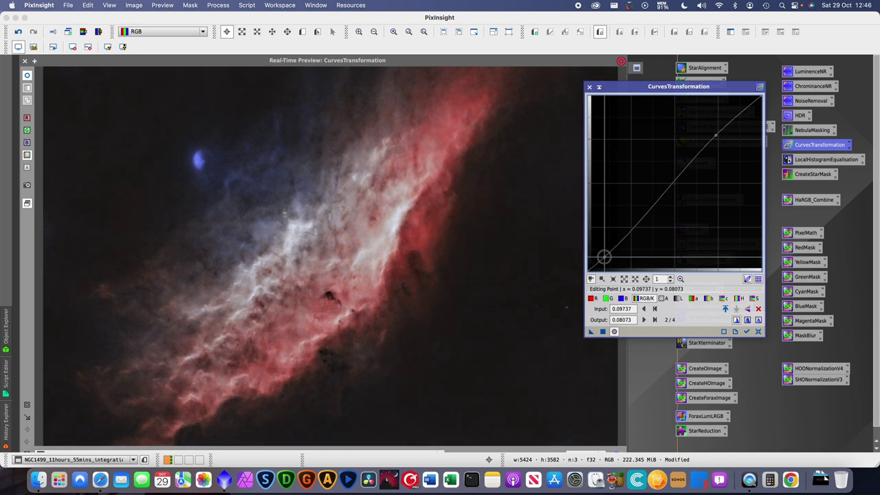
click(716, 137)
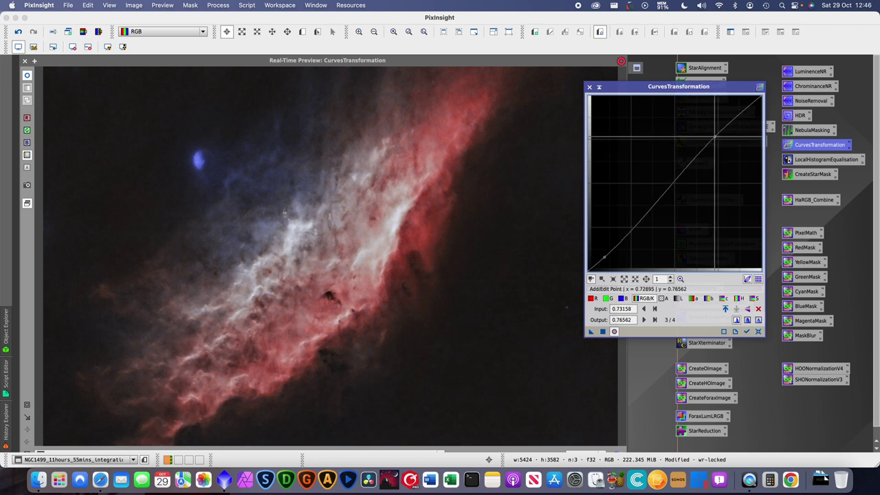
- Raise the saturation curve to about 0.534 at input 0.476, apply the curves to the starless nebula, and close the dialog and preview
click(754, 298)
drag(687, 175, 670, 177)
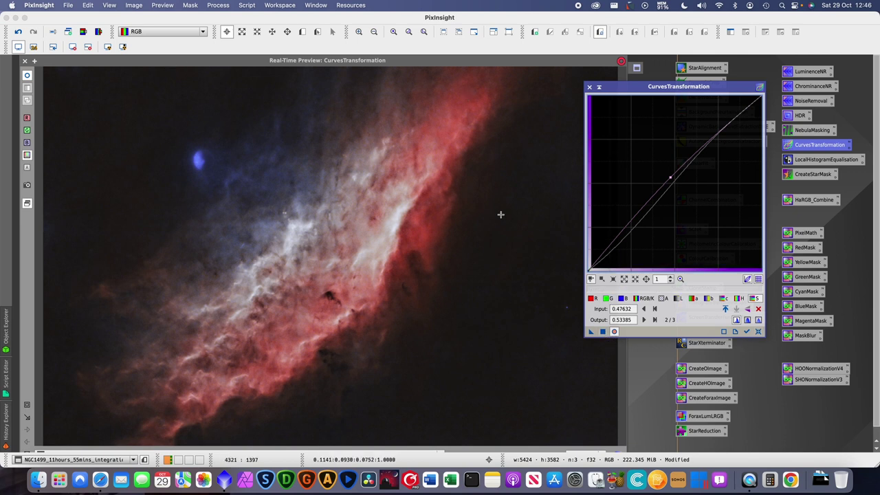
click(602, 332)
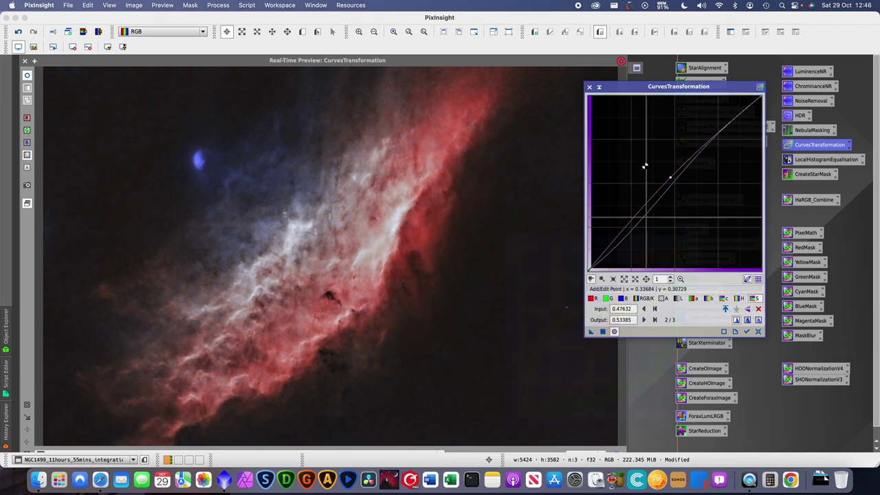
click(589, 87)
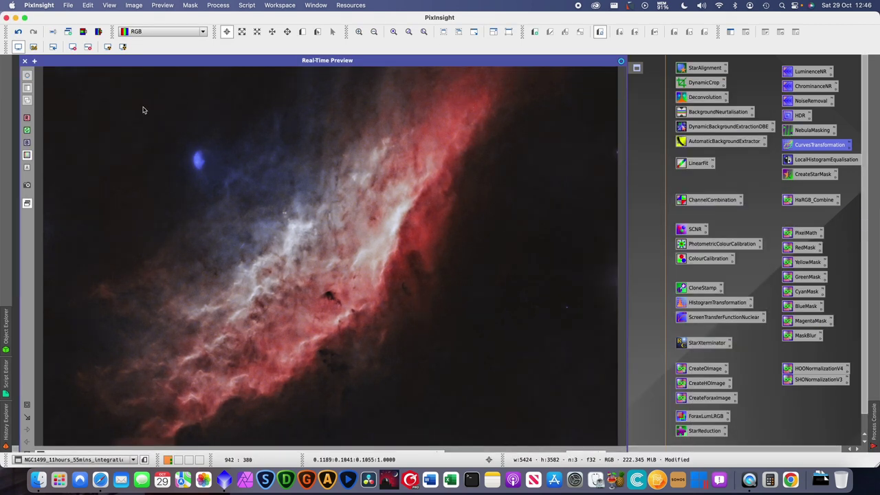
click(25, 61)
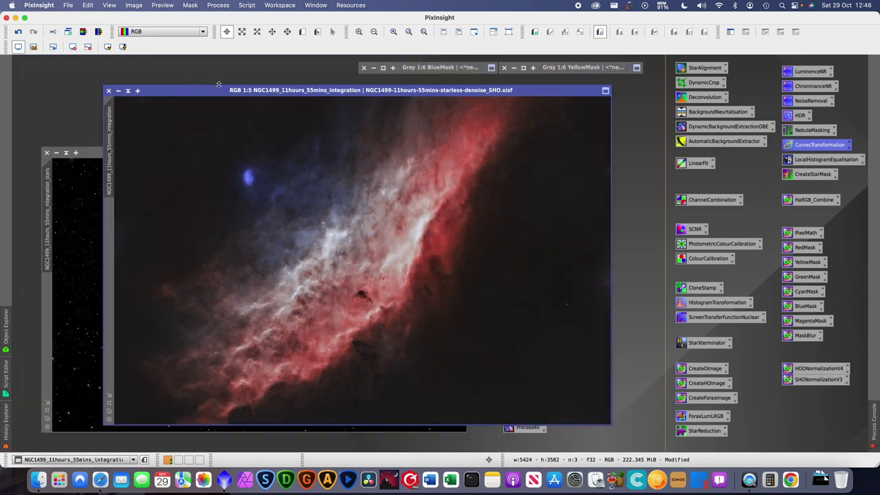
drag(219, 92, 233, 83)
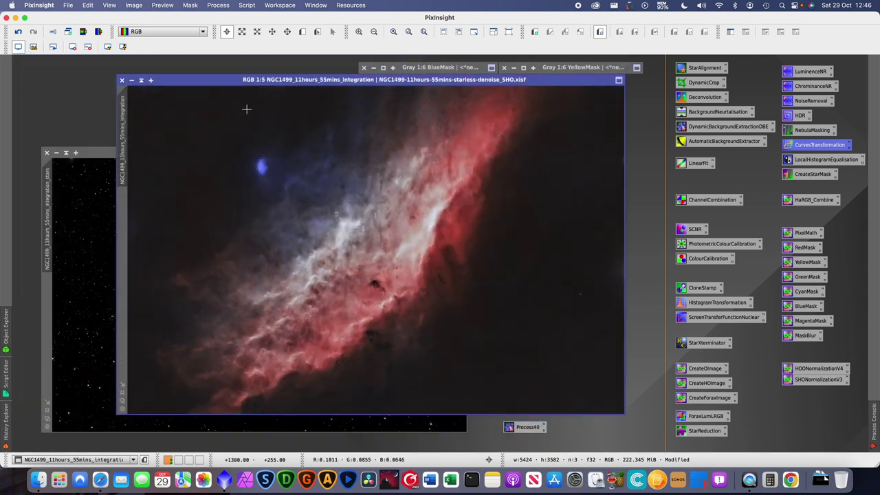
- Bring the stars image forward and apply MorphologicalTransformation to it with Erosion (Minimum) and an amount of 0.70
click(96, 152)
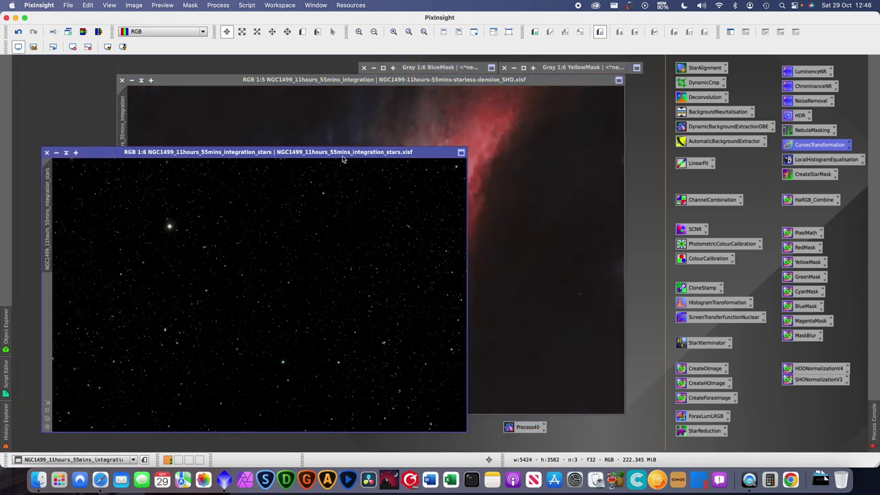
drag(283, 152, 386, 106)
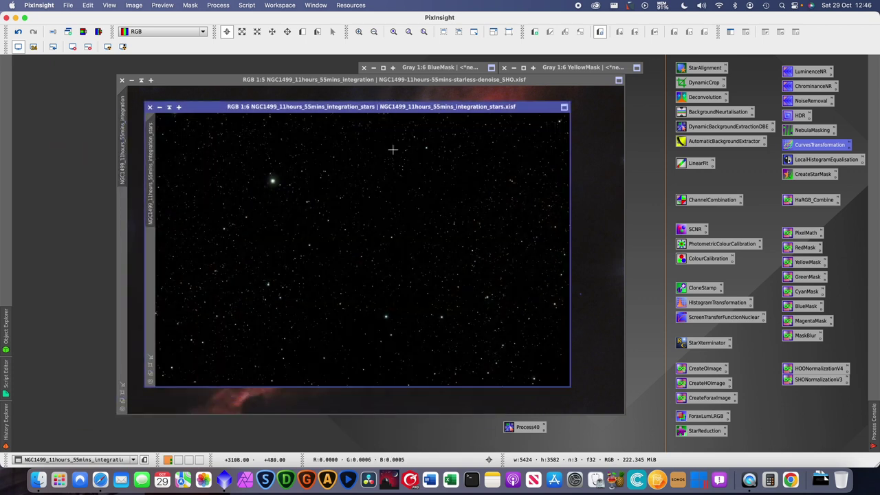
click(217, 5)
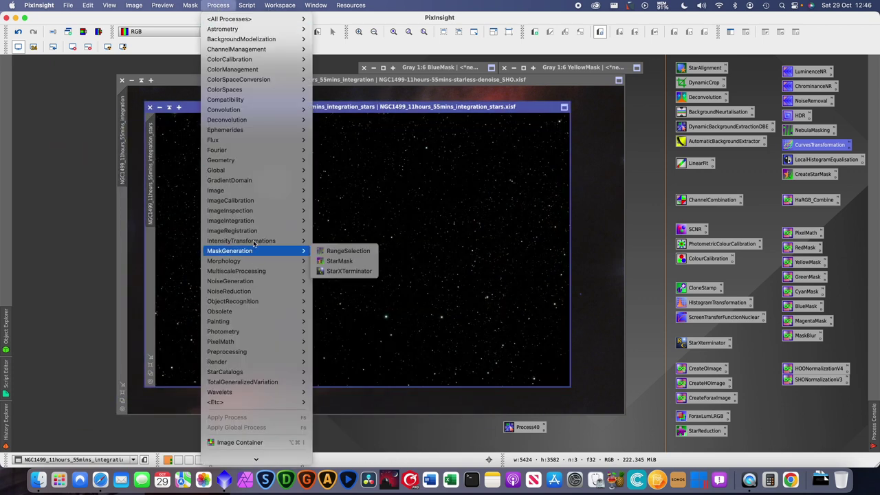
mouse_move(252, 262)
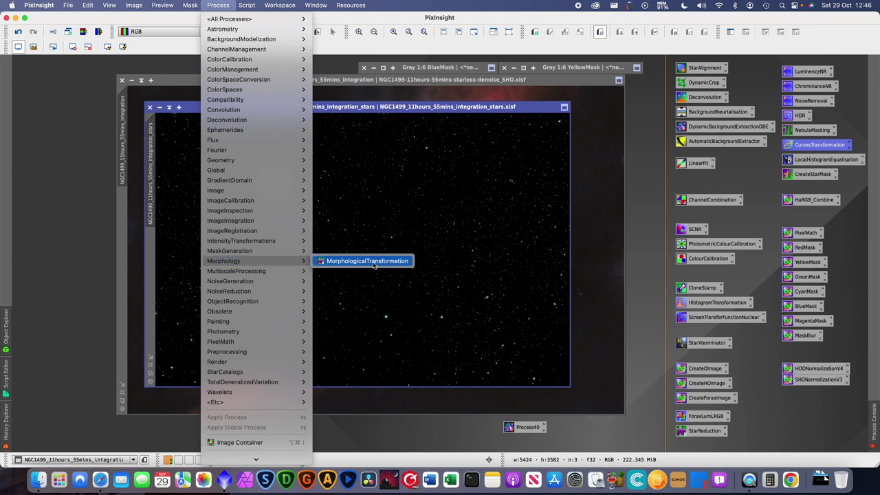
click(351, 261)
click(550, 248)
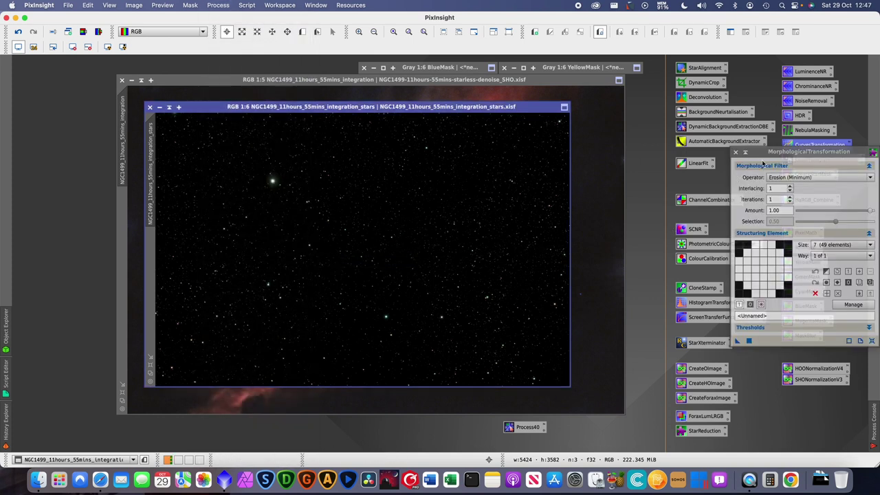
drag(773, 154, 624, 142)
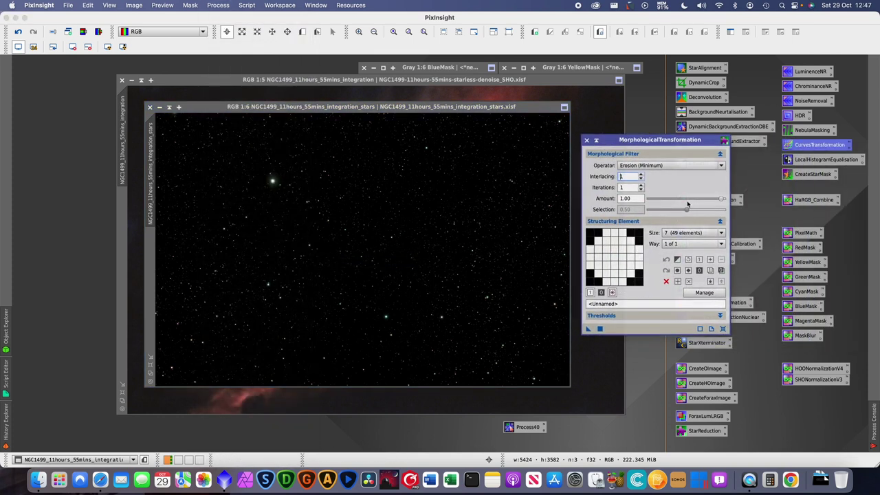
drag(720, 201, 708, 200)
drag(710, 204, 700, 199)
drag(588, 330, 359, 274)
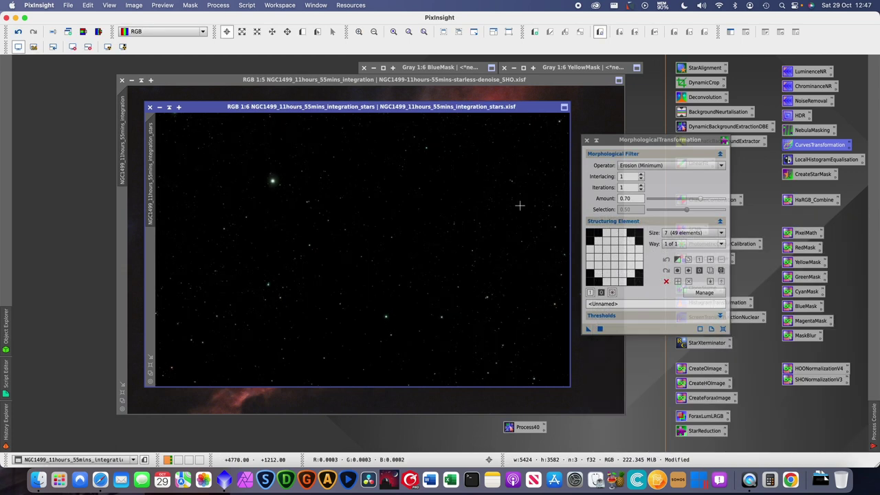
click(585, 141)
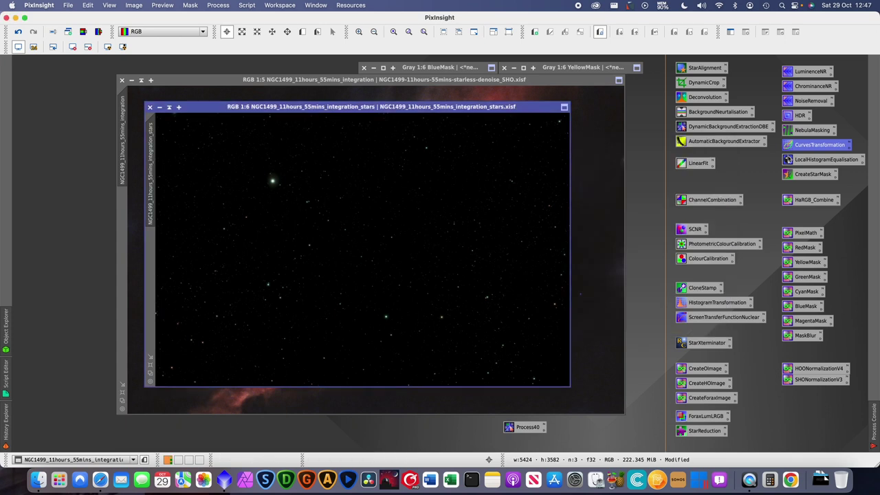
- Raise the saturation curve to about 0.542 at input 0.461 and apply CurvesTransformation to the stars image
double_click(823, 146)
click(755, 299)
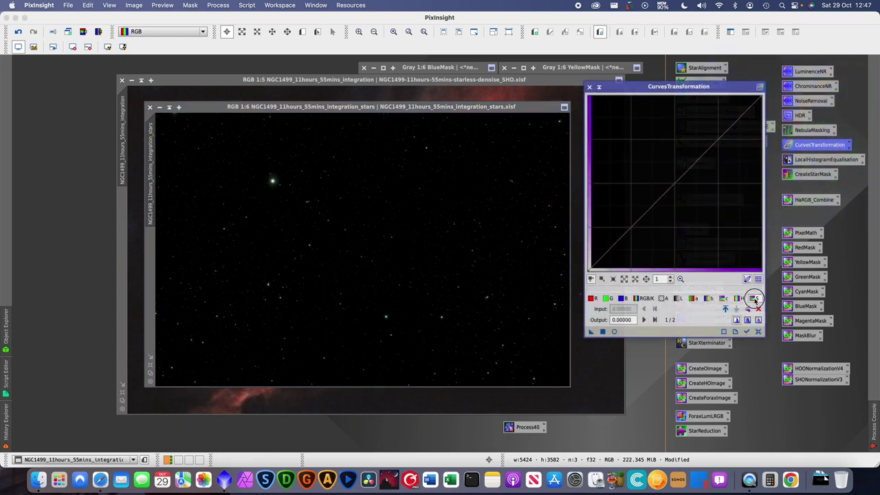
click(671, 180)
drag(671, 180, 667, 175)
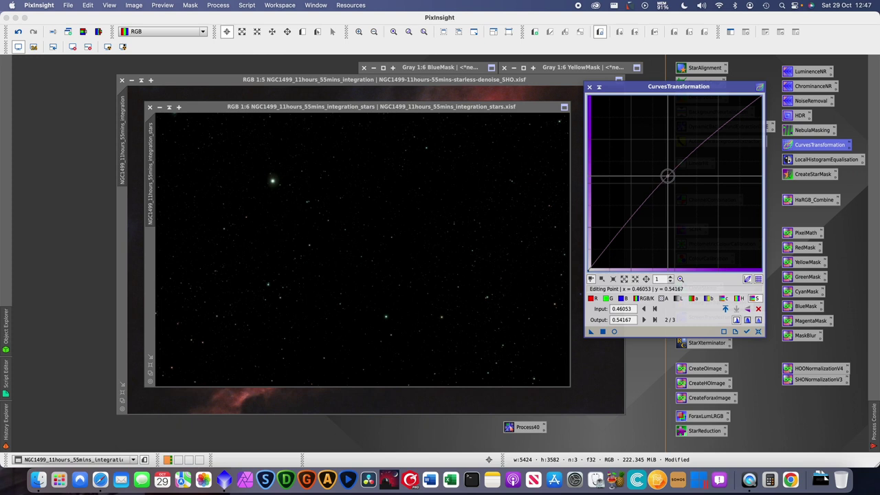
click(602, 333)
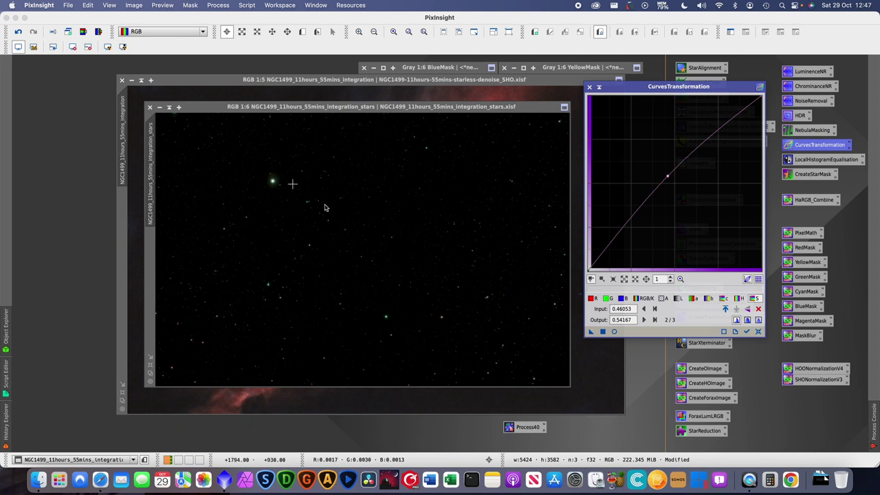
- Apply the saturation curve to the stars image once more, then close the curves dialog and set the stars image aside
click(603, 332)
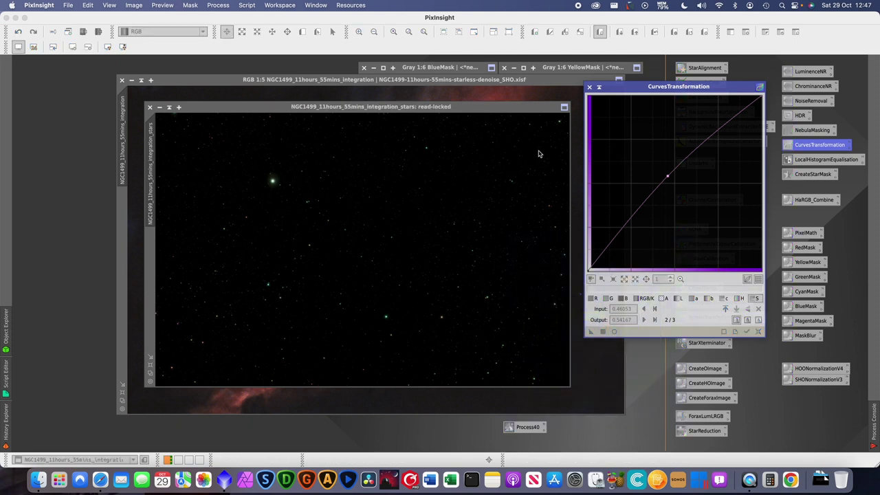
click(589, 88)
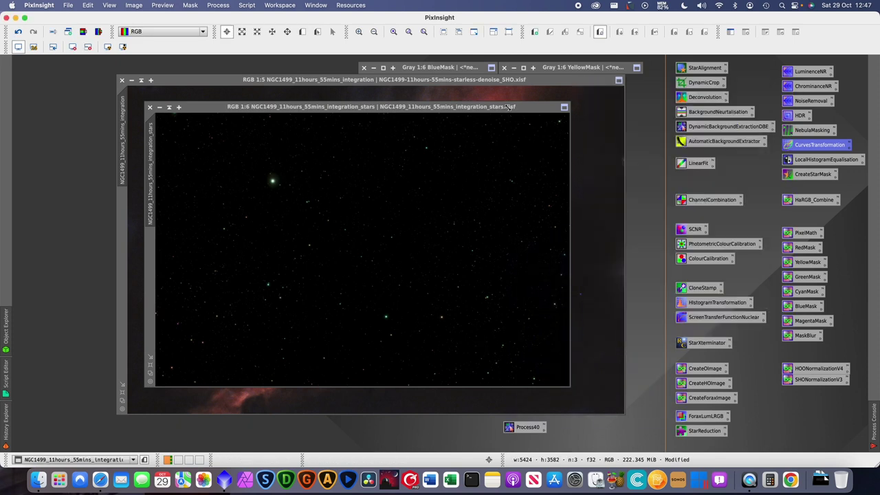
drag(515, 108, 436, 135)
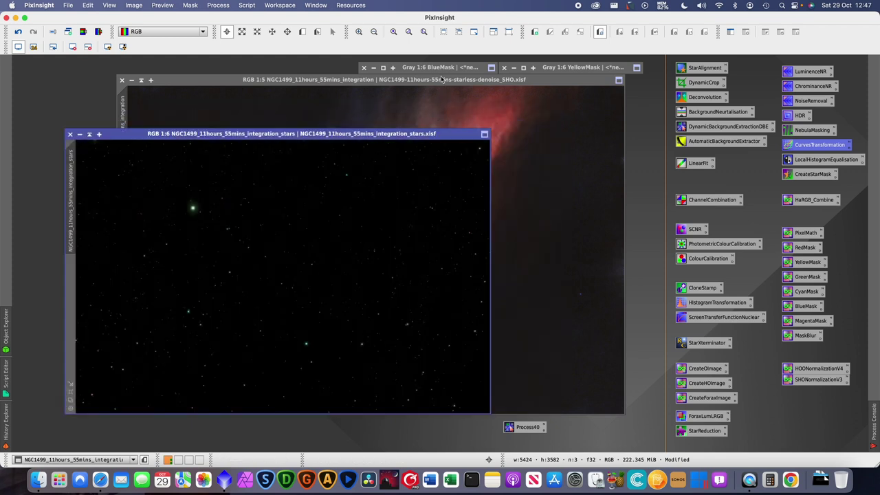
- Bring the starless nebula forward and set the PixelMath RGB/K expression to NGC1499_11hours_55mins_integration+NGC1499_11hours_55mins_integration_stars
click(591, 275)
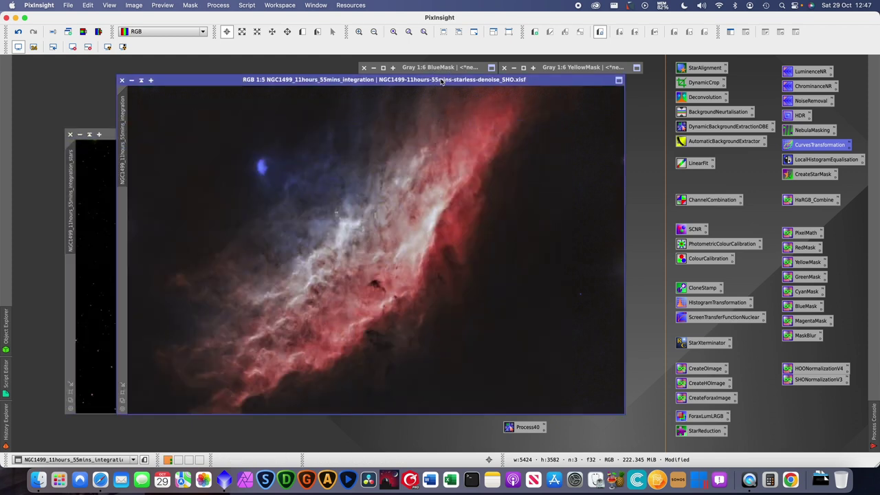
double_click(807, 235)
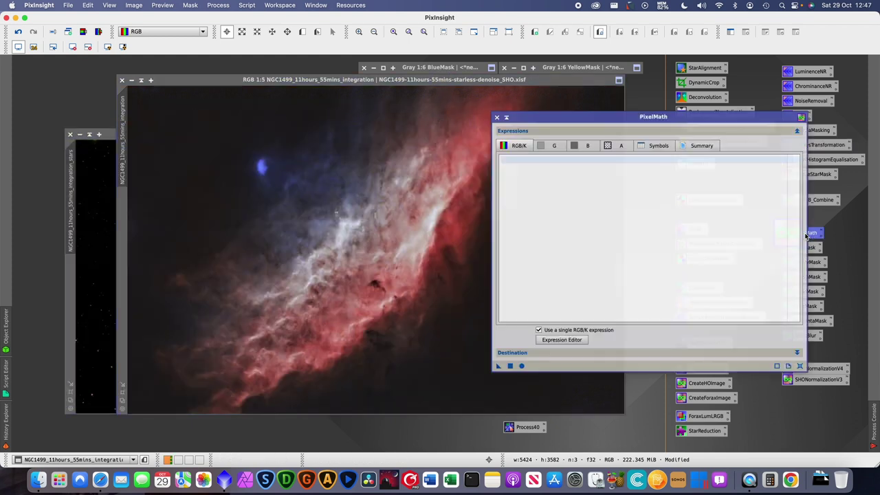
click(560, 342)
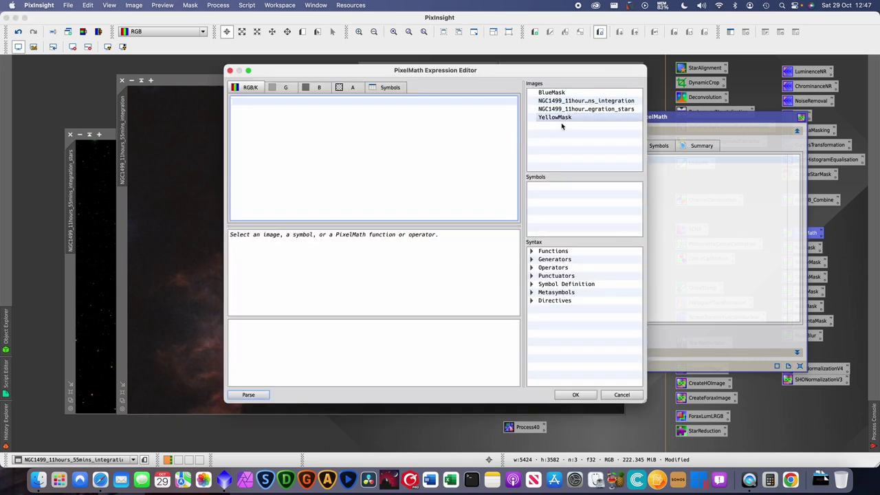
click(591, 102)
double_click(591, 101)
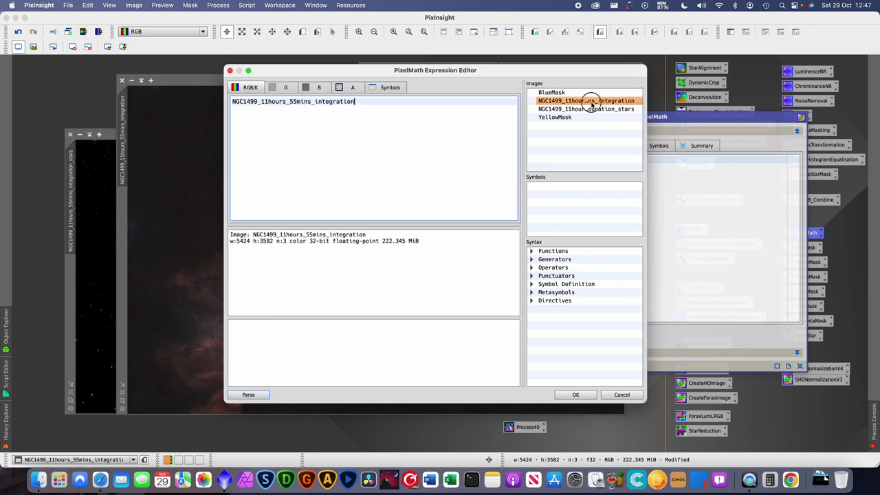
text(+)
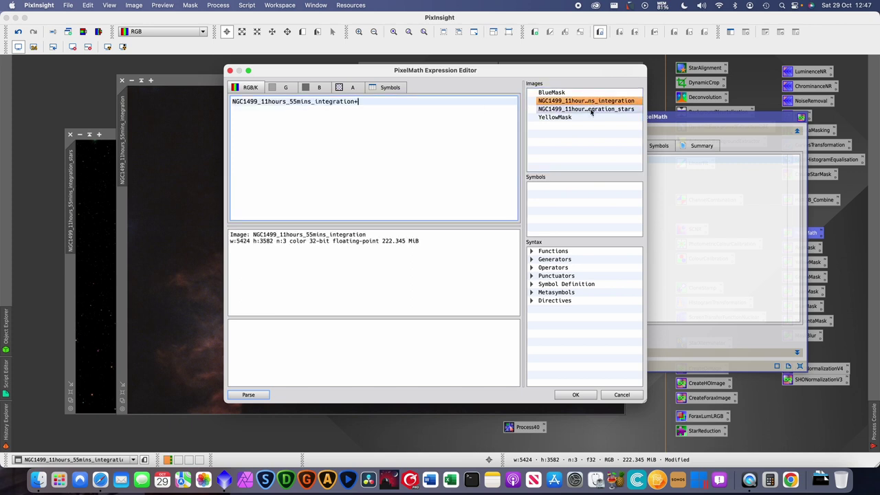
double_click(599, 110)
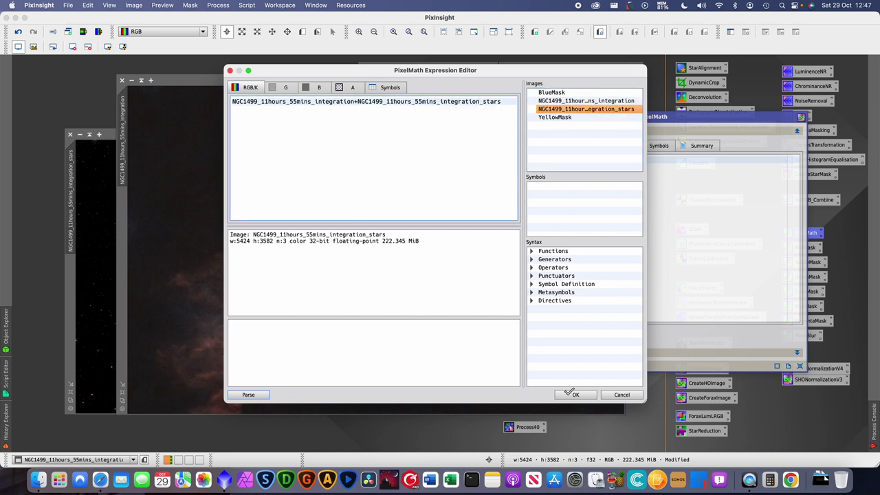
click(573, 394)
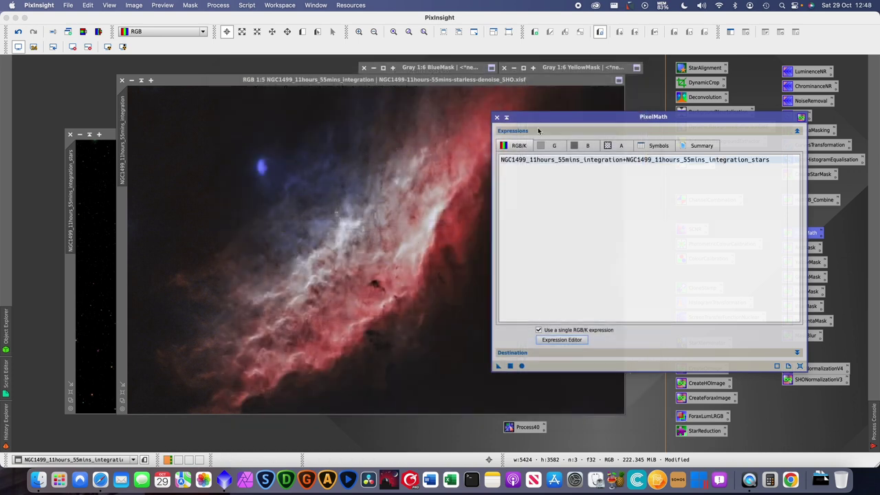
- Apply the PixelMath expression to the starless nebula image to add the stars back, and close PixelMath
drag(328, 79, 308, 87)
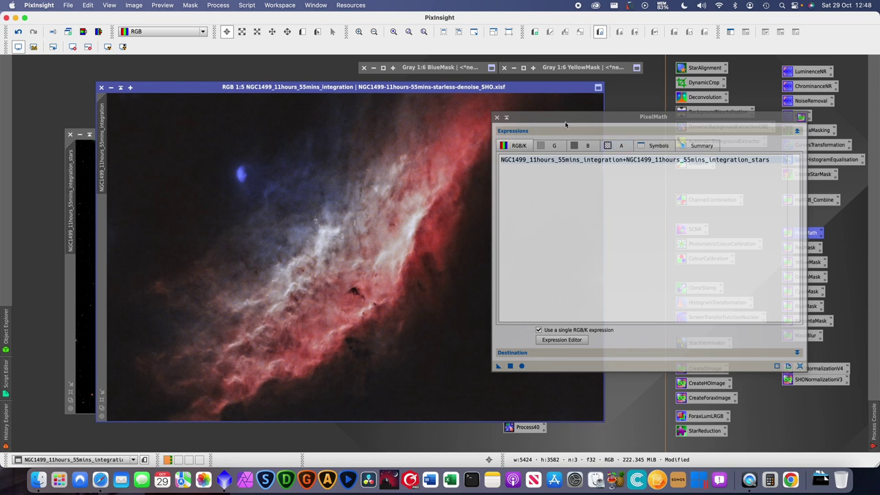
drag(563, 120, 628, 127)
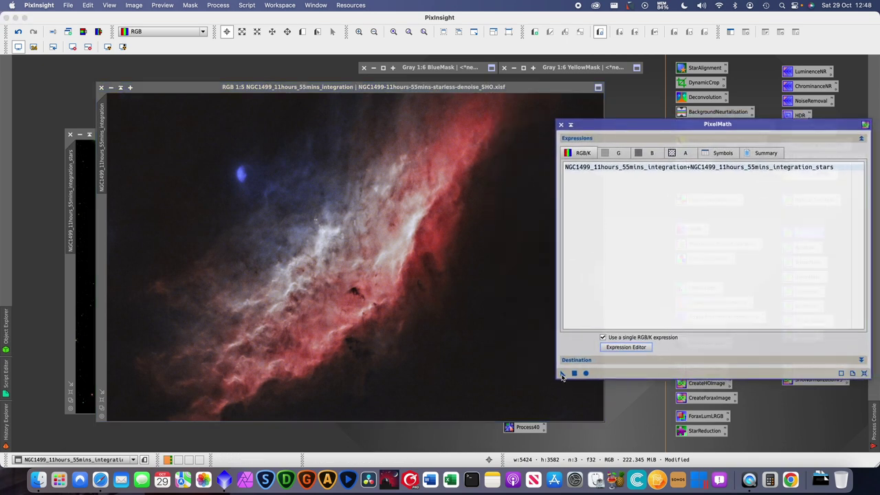
drag(563, 377, 402, 329)
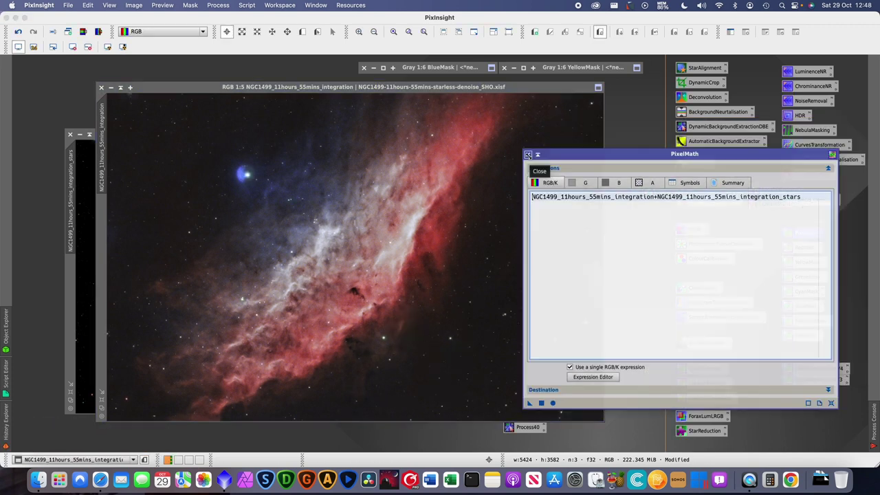
drag(318, 88, 356, 88)
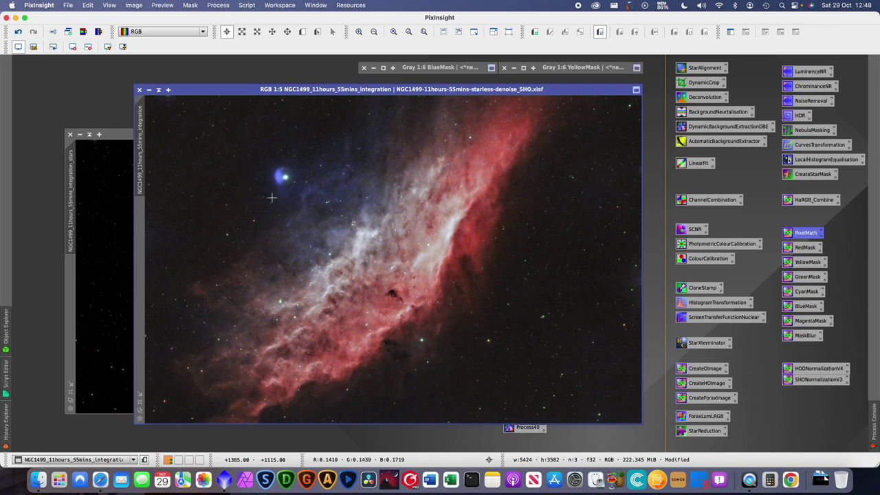
- Examine the recombined nebula and stars up close at 1:3 and 1:2, including the blue region, and return to the full view
key(super+plus)
key(super+plus)
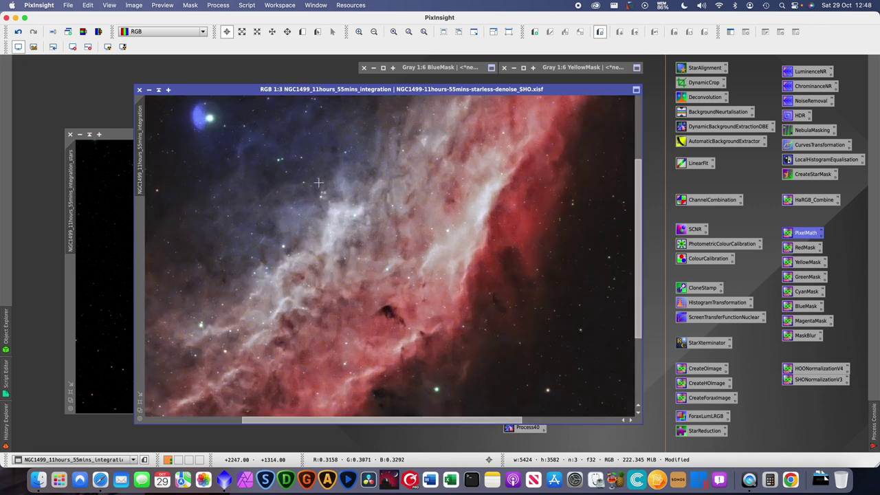
key(super+plus)
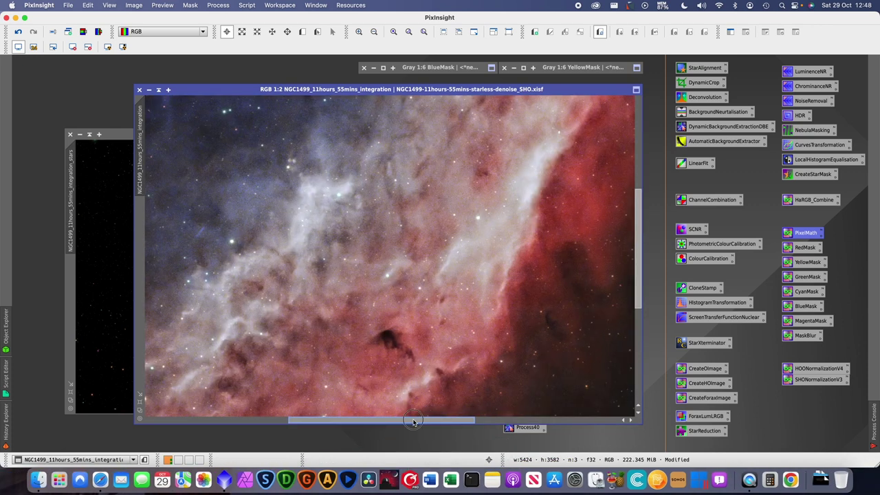
scroll(605, 261, left, 5)
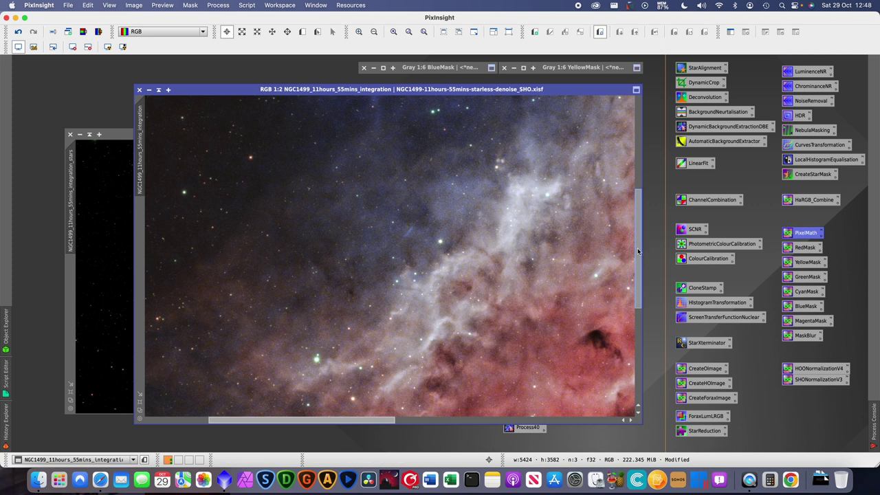
drag(638, 252, 629, 221)
scroll(629, 221, down, 3)
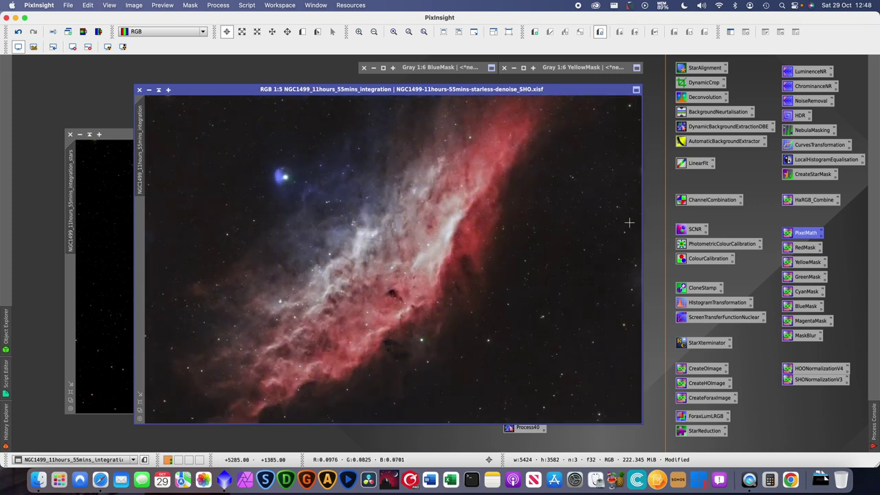